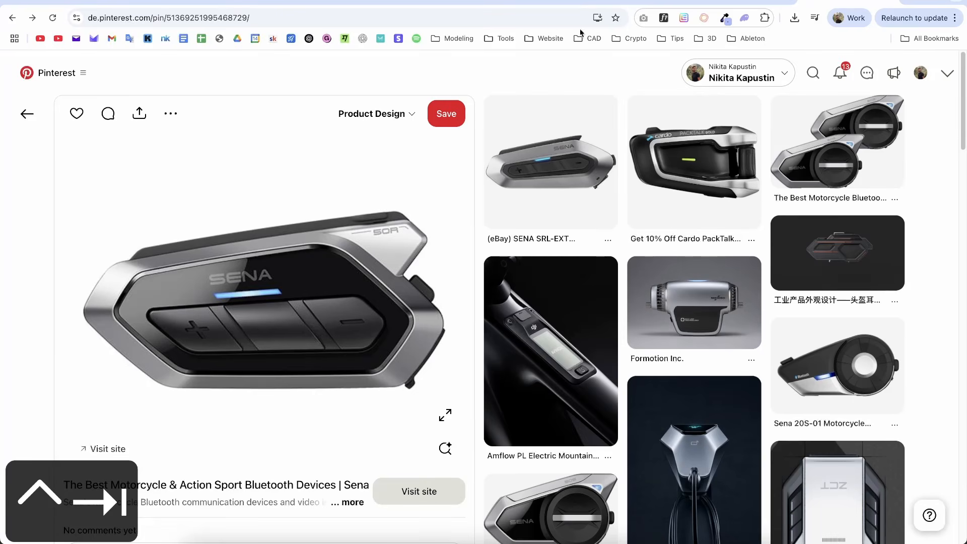
# Step: Look over the trial download options on plasticity.xyz and the image-saving options of the SENA headset pin on Pinterest
pyautogui.click(732, 1)
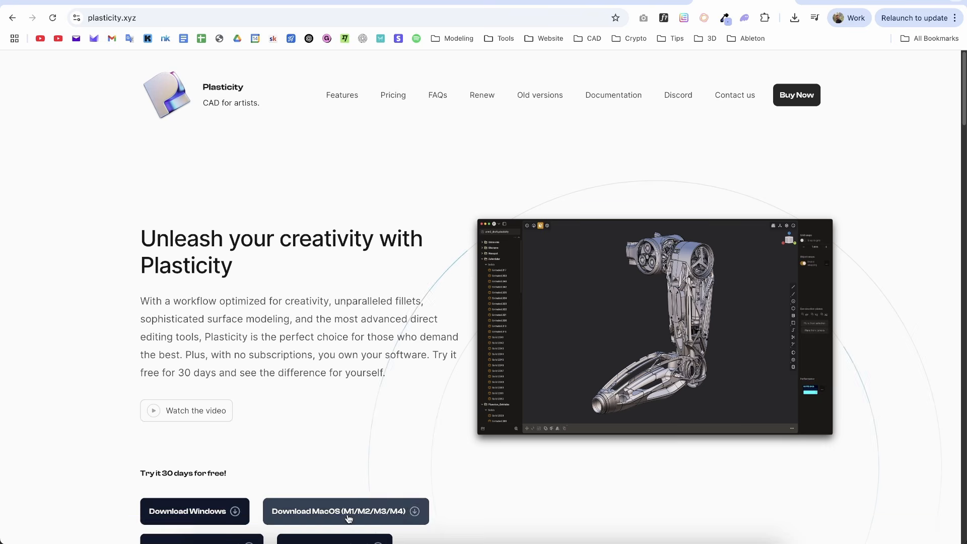
pyautogui.scroll(-2, 958, 132)
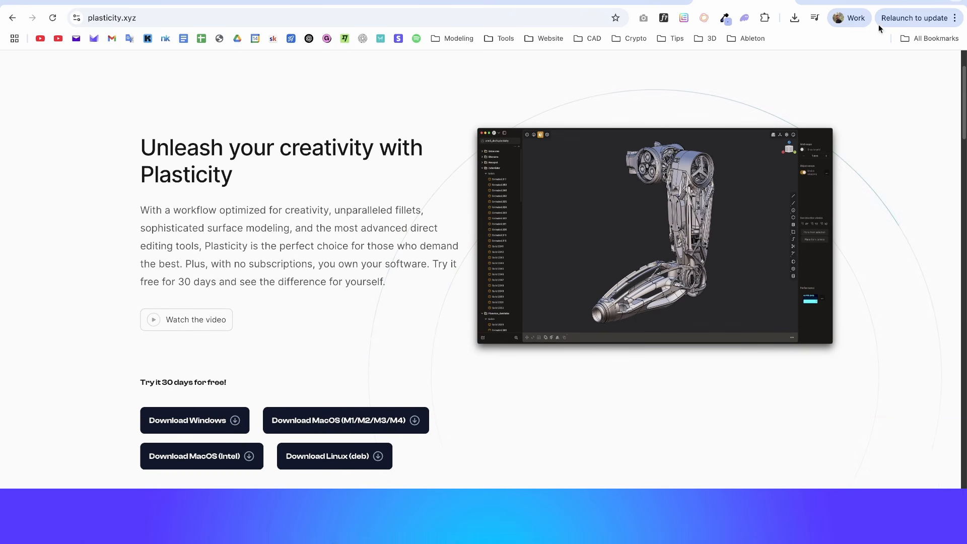
pyautogui.scroll(2, 964, 91)
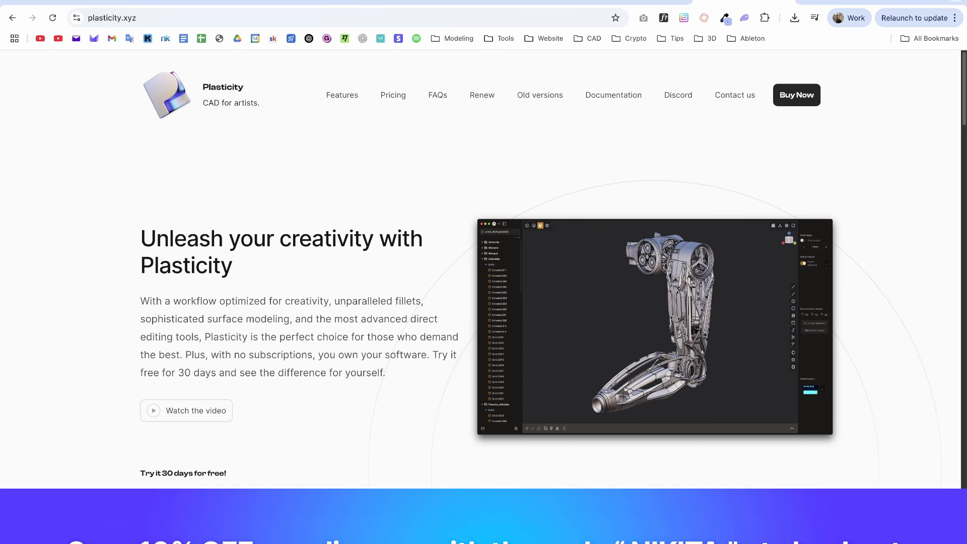
pyautogui.click(859, 3)
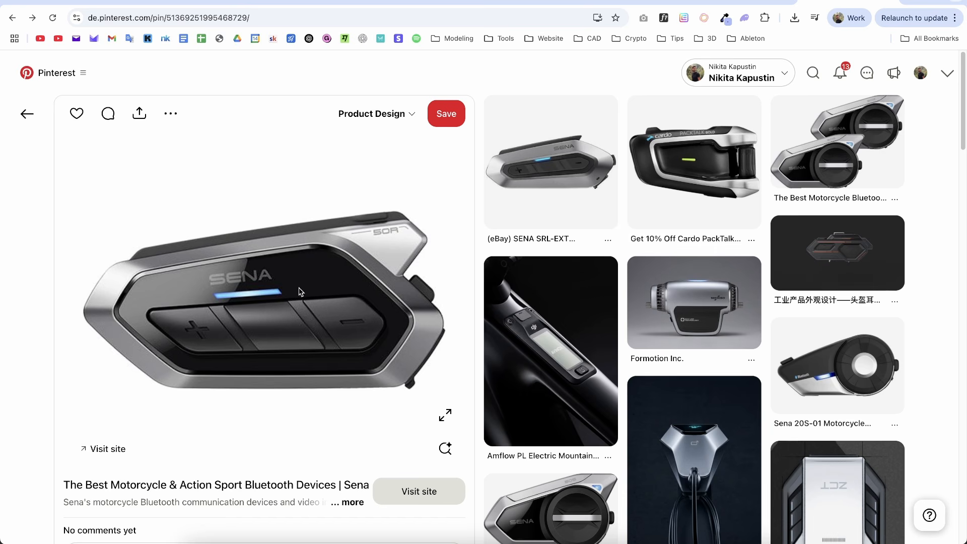
pyautogui.rightClick(280, 283)
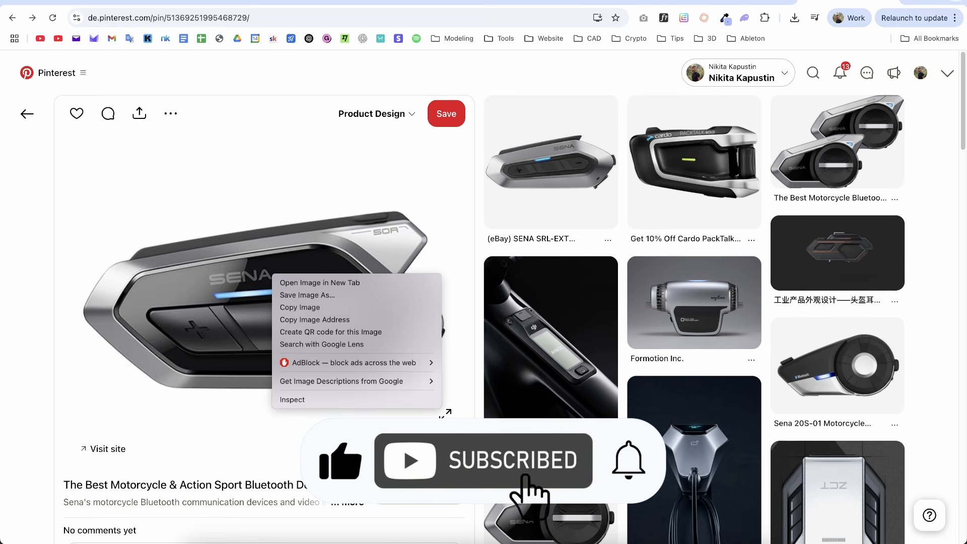
pyautogui.press('Escape')
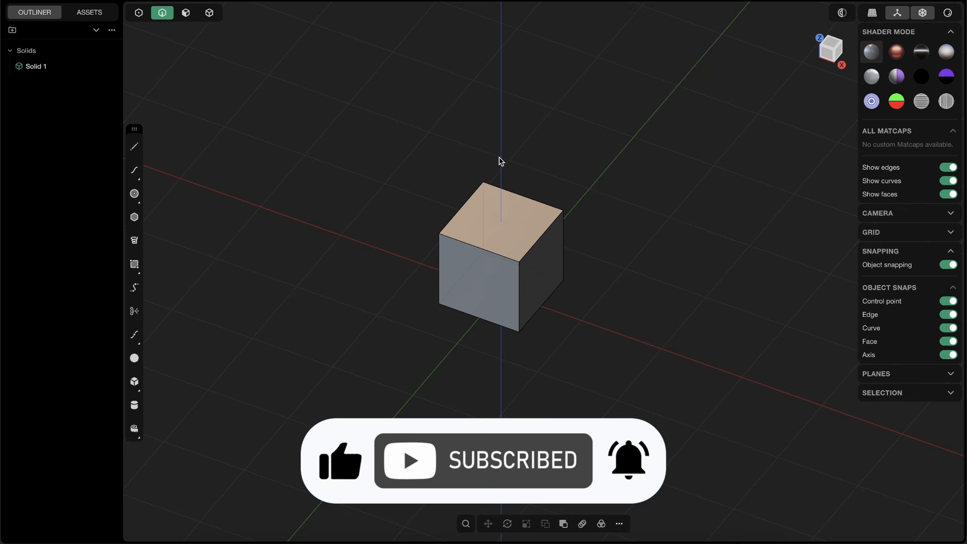
# Step: Switch to Plasticity, enable all selection modes and delete the default cube from the scene
pyautogui.scroll(-5, 501, 161)
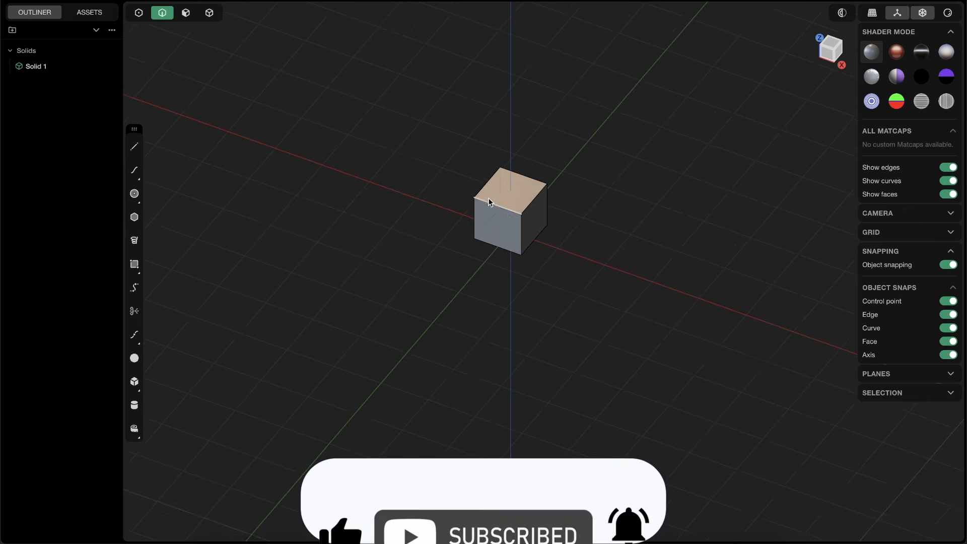
pyautogui.scroll(2, 511, 258)
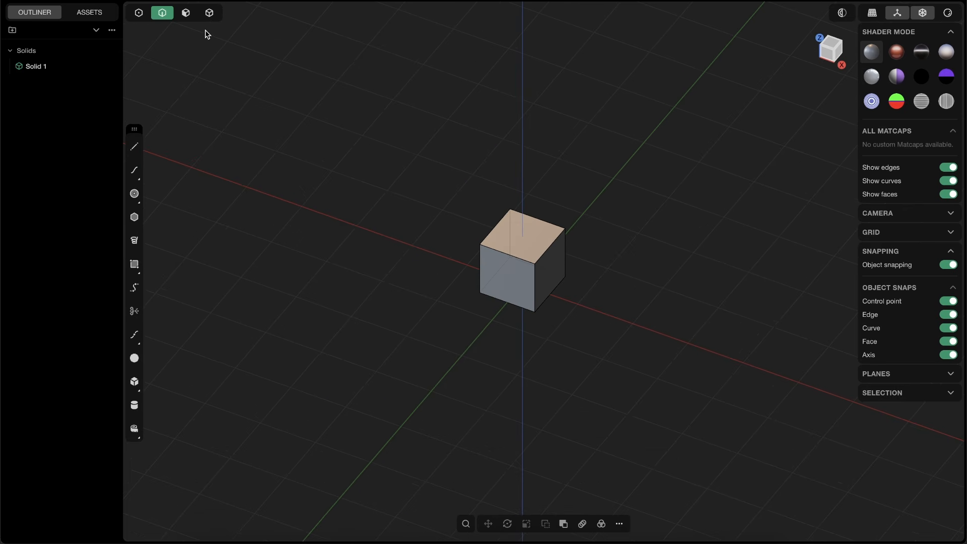
pyautogui.press('Tab')
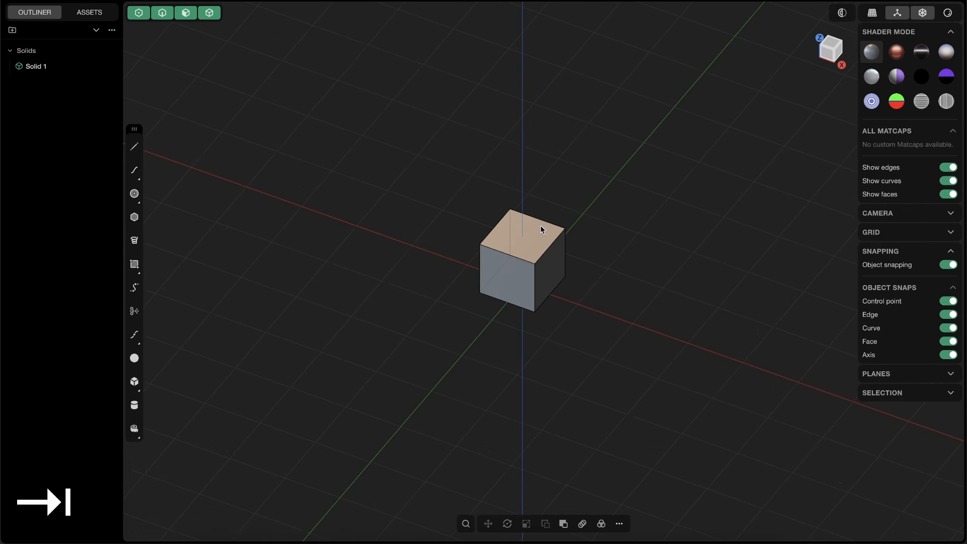
pyautogui.click(544, 282)
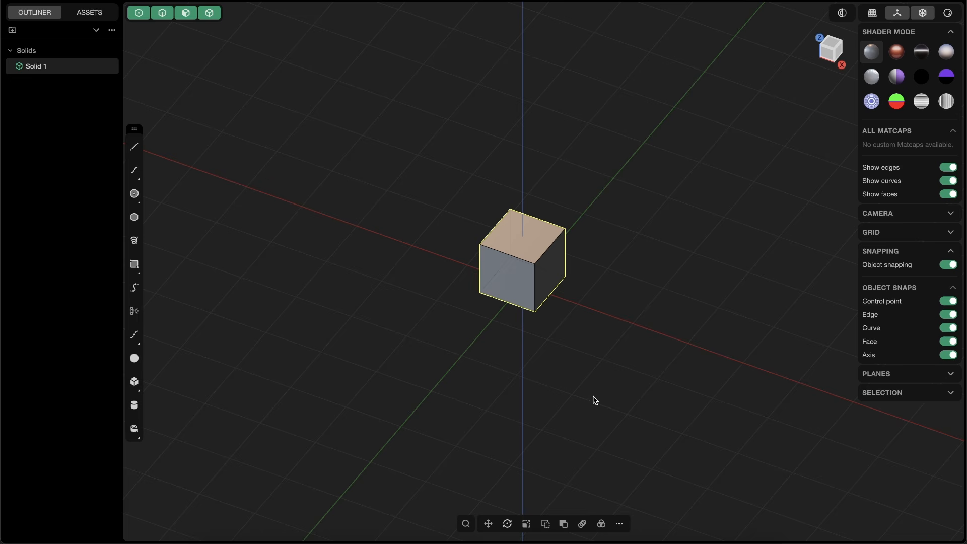
pyautogui.press('x')
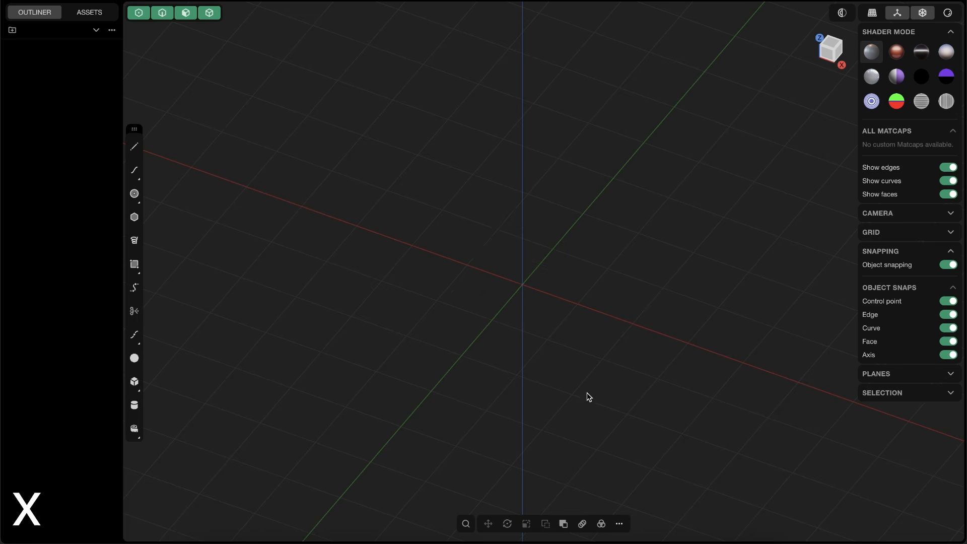
# Step: Import the SENA headset reference image while in the Top view
pyautogui.click(831, 45)
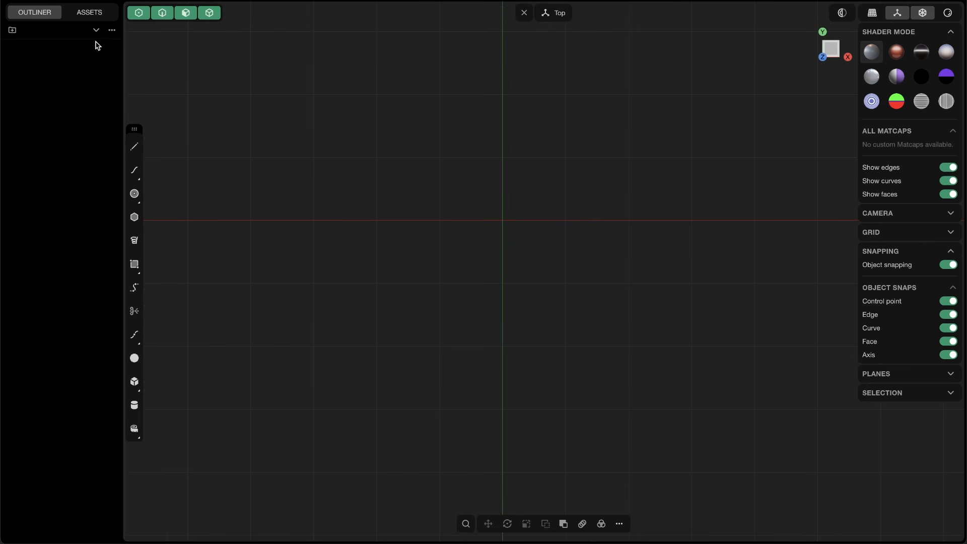
pyautogui.click(54, 2)
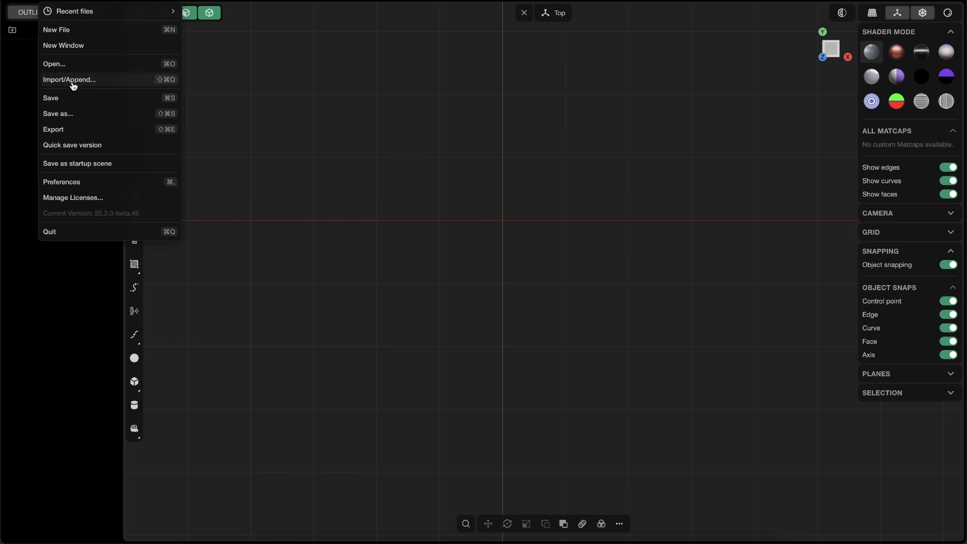
pyautogui.click(69, 80)
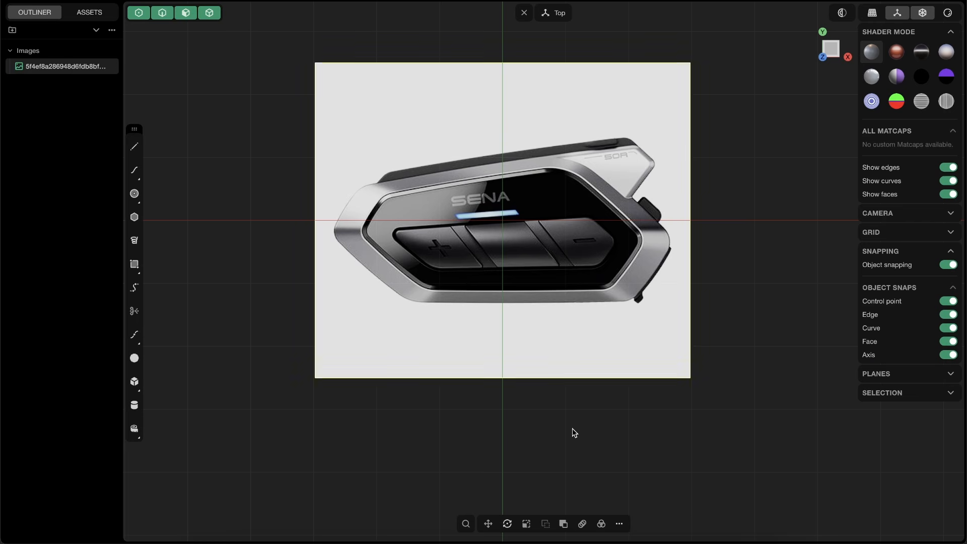
# Step: Move the reference image about 2.33 m down along the Z axis, below the ground grid
pyautogui.moveTo(630, 260); pyautogui.dragTo(584, 233, button='middle')
pyautogui.press('g')
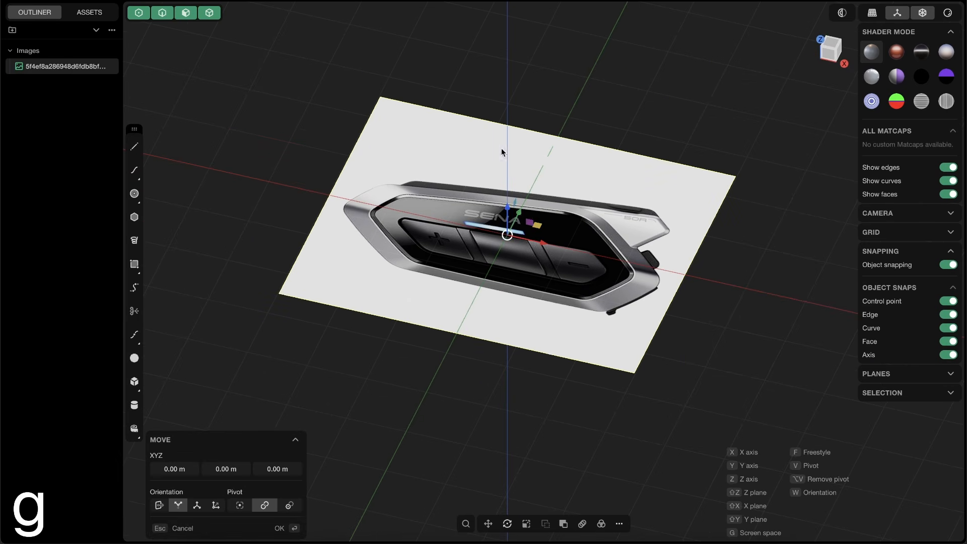
pyautogui.moveTo(524, 193); pyautogui.dragTo(516, 163, button='middle')
pyautogui.moveTo(498, 196); pyautogui.dragTo(518, 306)
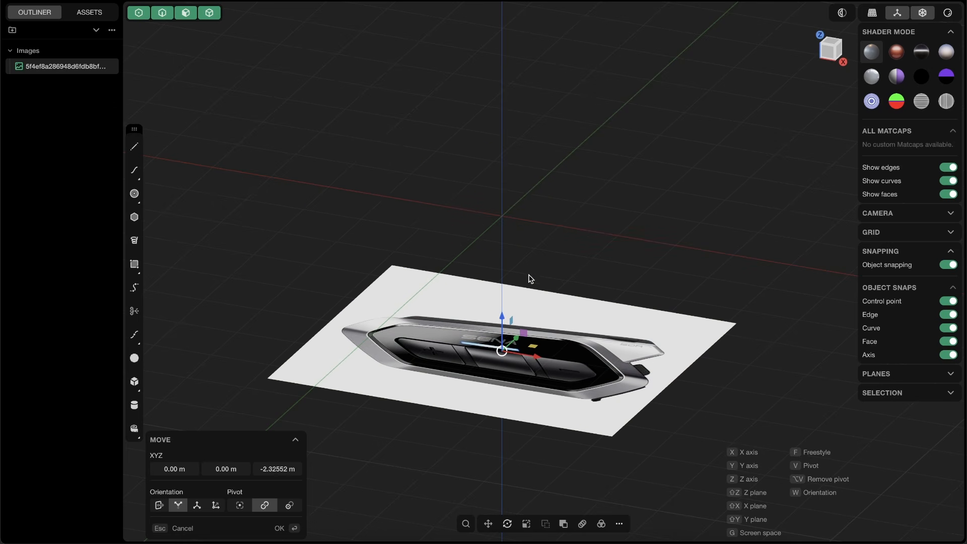
pyautogui.keyDown('shift'); pyautogui.moveTo(478, 293); pyautogui.dragTo(508, 205, button='middle'); pyautogui.keyUp('shift')
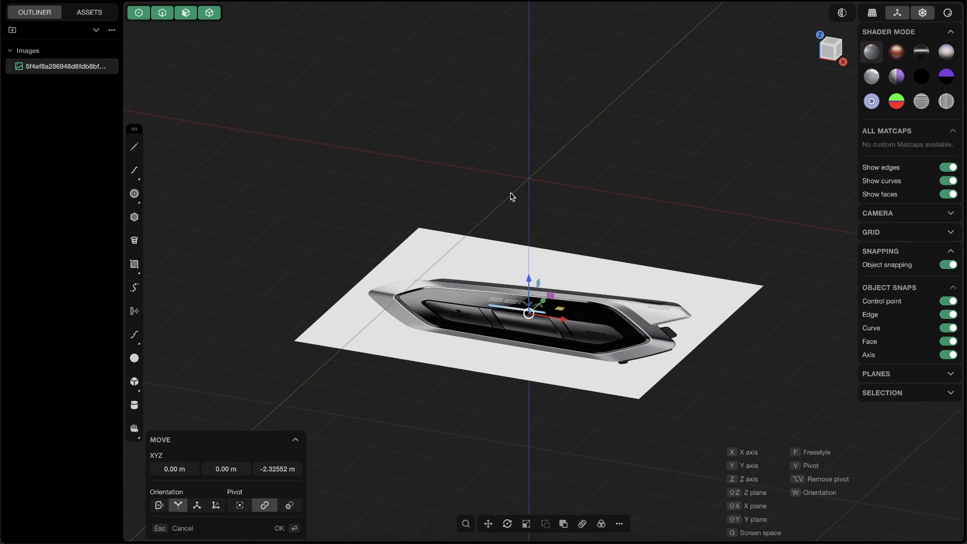
pyautogui.press('Return')
# Step: Set the reference image's material opacity to 0.3 and its depth to Front
pyautogui.press('m')
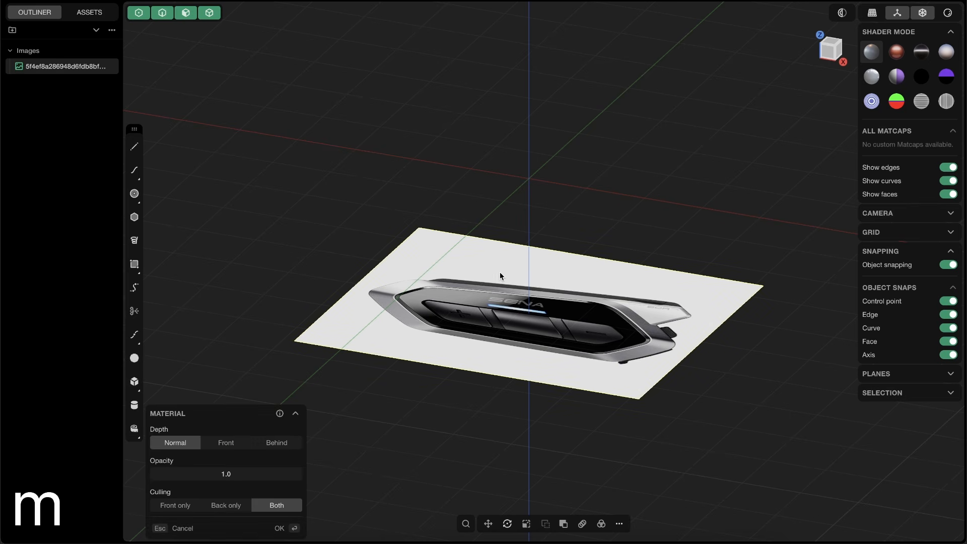
pyautogui.keyDown('shift'); pyautogui.moveTo(357, 366); pyautogui.dragTo(535, 322, button='middle'); pyautogui.keyUp('shift')
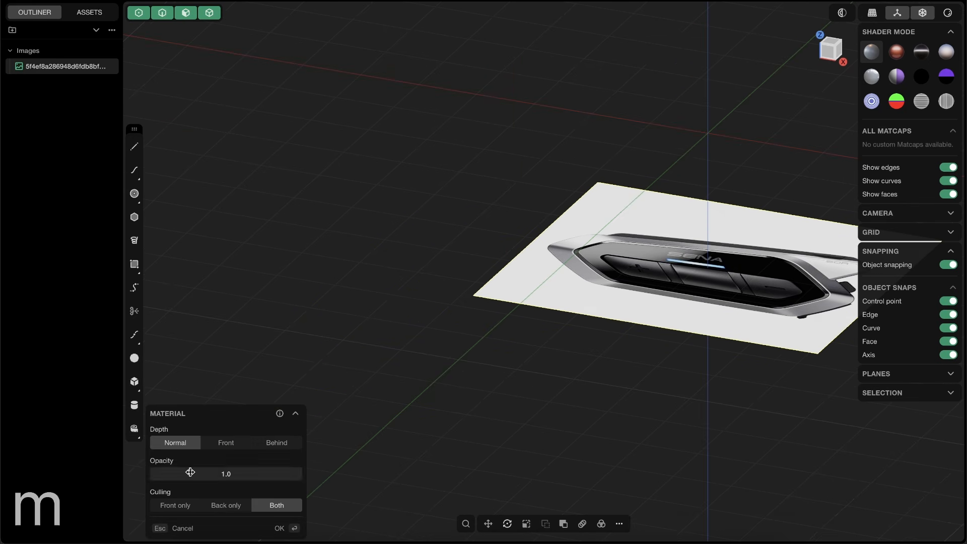
pyautogui.click(229, 474)
pyautogui.write('.3')
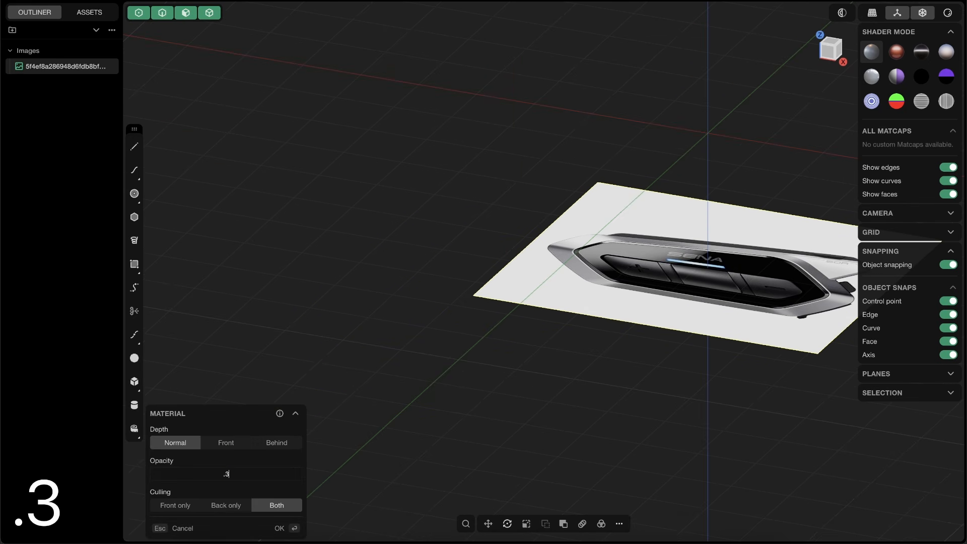
pyautogui.press('Return')
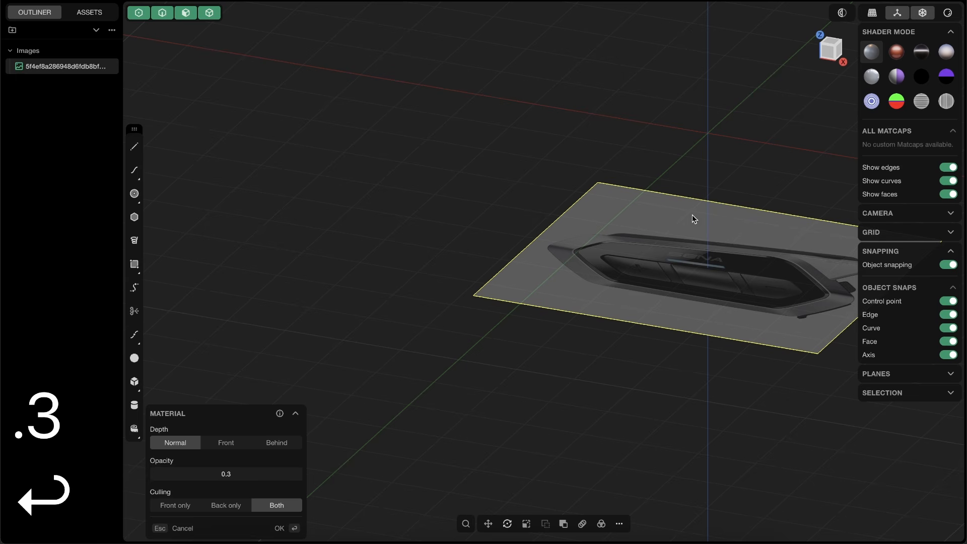
pyautogui.keyDown('shift'); pyautogui.moveTo(692, 215); pyautogui.dragTo(518, 236, button='middle'); pyautogui.keyUp('shift')
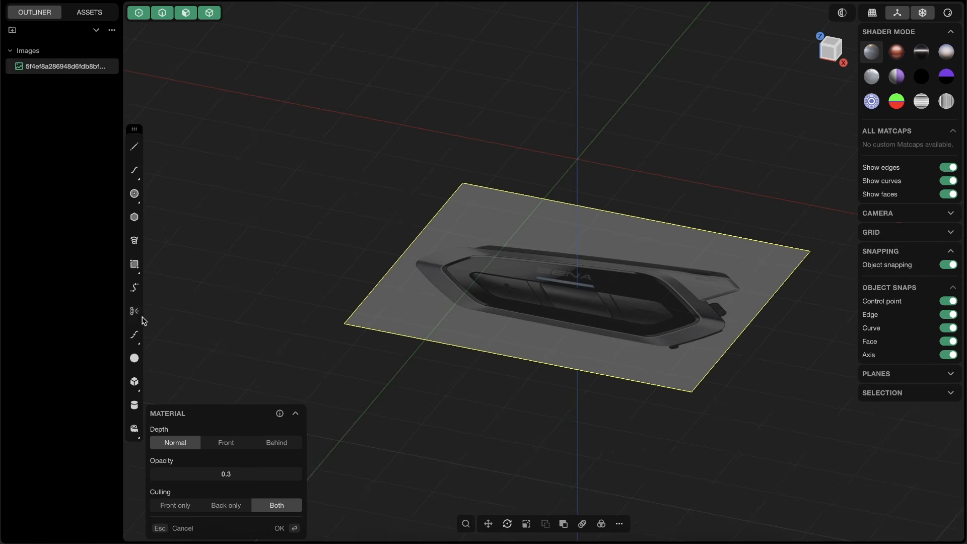
pyautogui.click(229, 445)
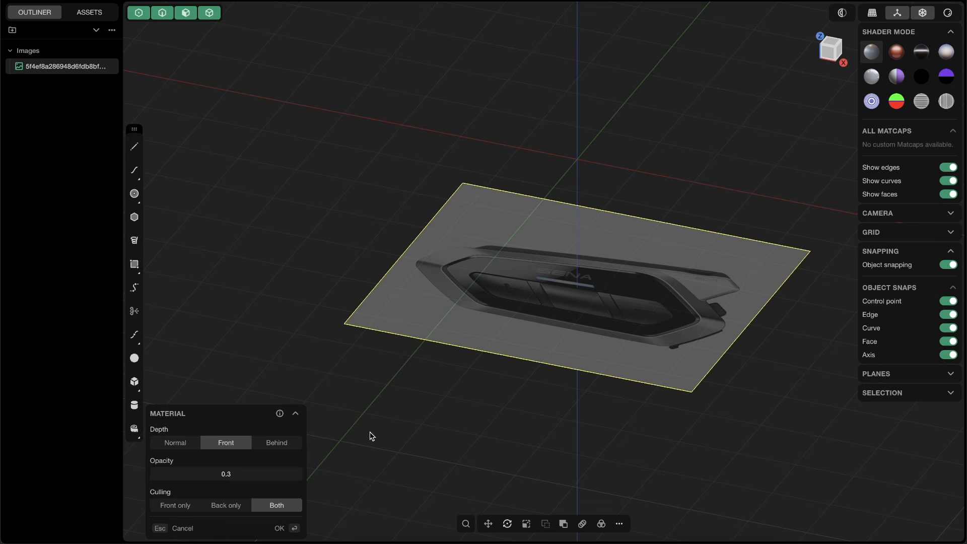
pyautogui.click(101, 68)
pyautogui.click(295, 526)
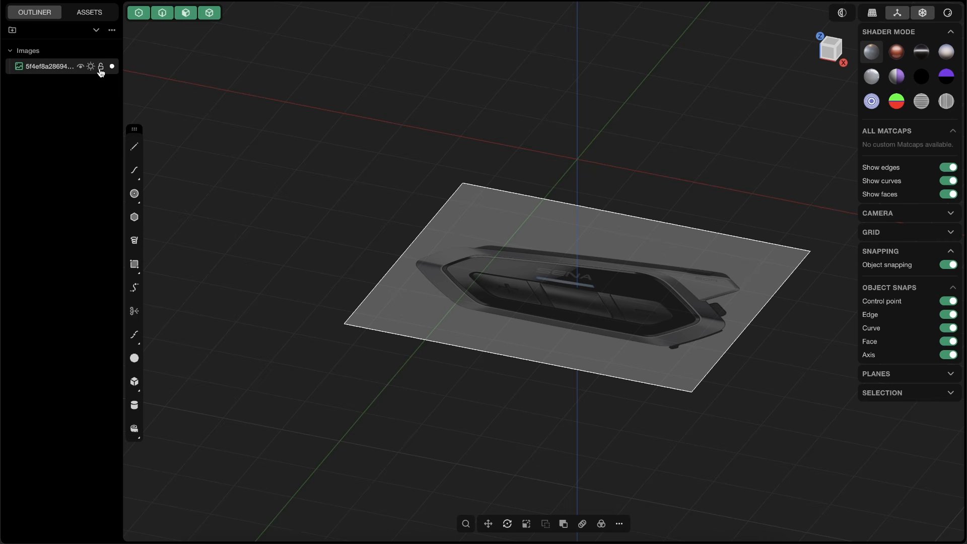
# Step: Lock the reference image against selection and show it in the Top view
pyautogui.click(100, 67)
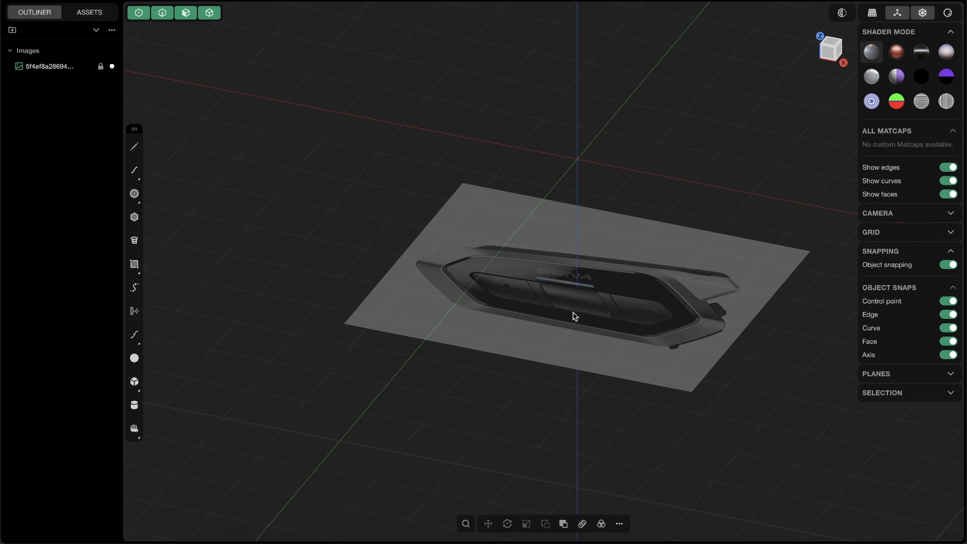
pyautogui.moveTo(575, 315); pyautogui.dragTo(553, 300, button='middle')
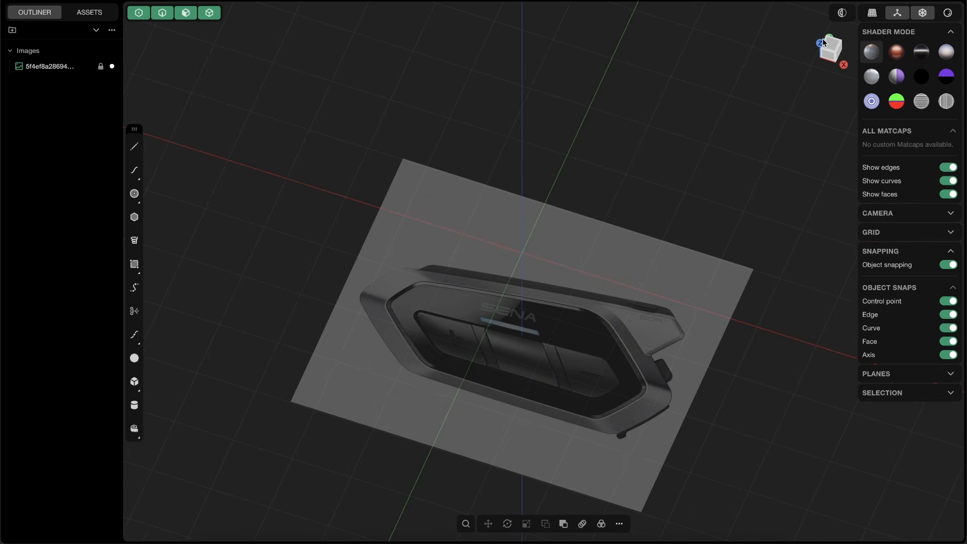
pyautogui.press('KP_7')
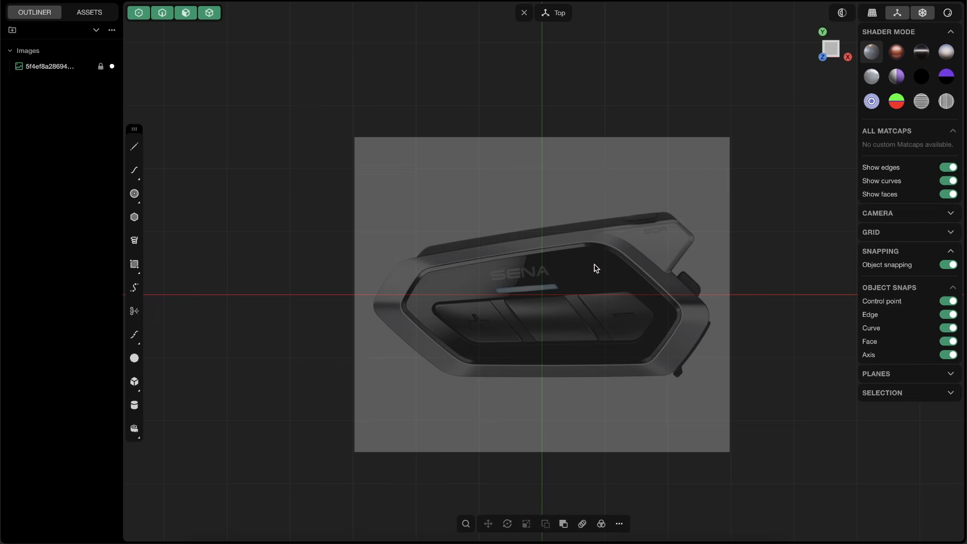
pyautogui.scroll(2, 540, 295)
pyautogui.keyDown('shift'); pyautogui.moveTo(548, 255); pyautogui.dragTo(463, 250, button='middle'); pyautogui.keyUp('shift')
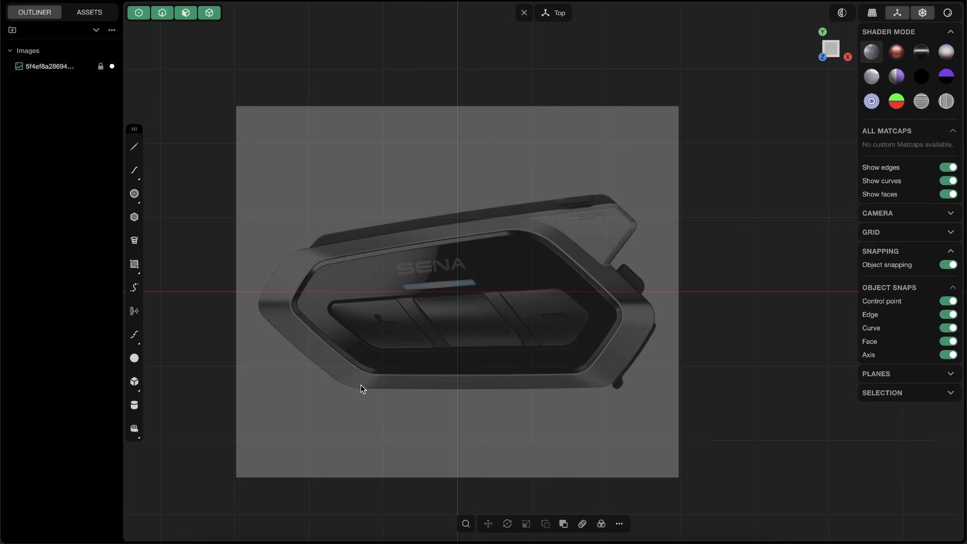
pyautogui.scroll(1, 395, 301)
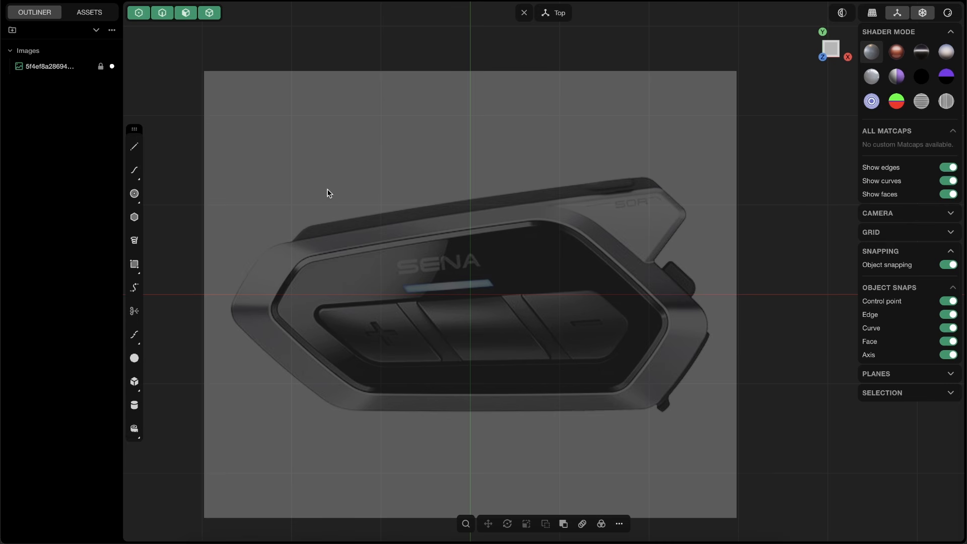
pyautogui.hotkey('shift', 'Tab')
pyautogui.moveTo(260, 261)
pyautogui.mouseDown()
pyautogui.moveTo(232, 317)
pyautogui.moveTo(330, 398)
pyautogui.moveTo(482, 424)
pyautogui.moveTo(641, 424)
pyautogui.moveTo(721, 317)
pyautogui.moveTo(605, 220)
pyautogui.moveTo(481, 214)
pyautogui.moveTo(260, 245)
pyautogui.moveTo(332, 362)
pyautogui.moveTo(537, 391)
pyautogui.moveTo(656, 318)
pyautogui.moveTo(553, 232)
pyautogui.mouseUp()
pyautogui.moveTo(440, 307)
pyautogui.mouseDown()
pyautogui.moveTo(398, 303)
pyautogui.moveTo(351, 355)
pyautogui.moveTo(568, 366)
pyautogui.moveTo(633, 322)
pyautogui.moveTo(506, 298)
pyautogui.moveTo(416, 303)
pyautogui.mouseUp()
pyautogui.moveTo(318, 233)
pyautogui.mouseDown()
pyautogui.moveTo(646, 180)
pyautogui.moveTo(686, 208)
pyautogui.moveTo(599, 230)
pyautogui.moveTo(316, 245)
pyautogui.moveTo(305, 236)
pyautogui.mouseUp()
pyautogui.hotkey('alt', 'Tab')
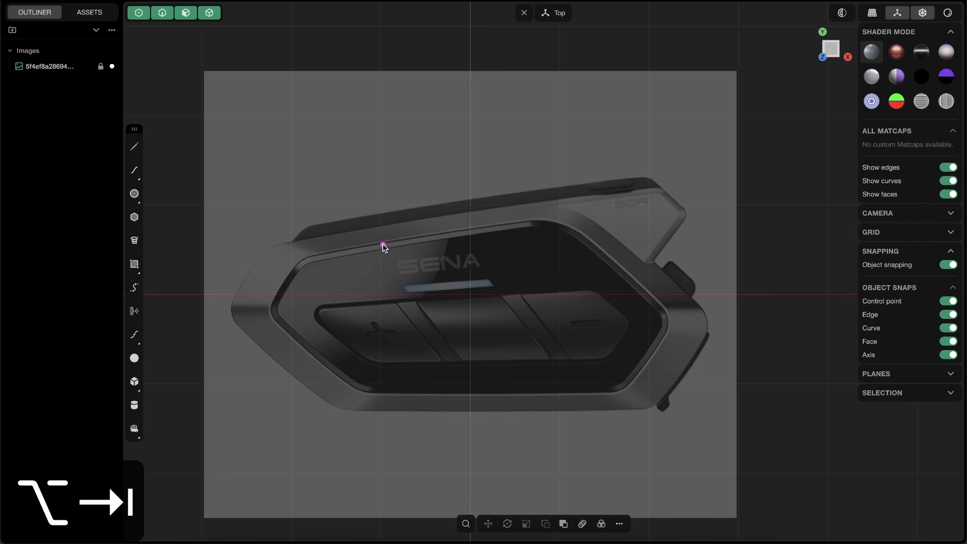
pyautogui.hotkey('ctrl', 'Tab')
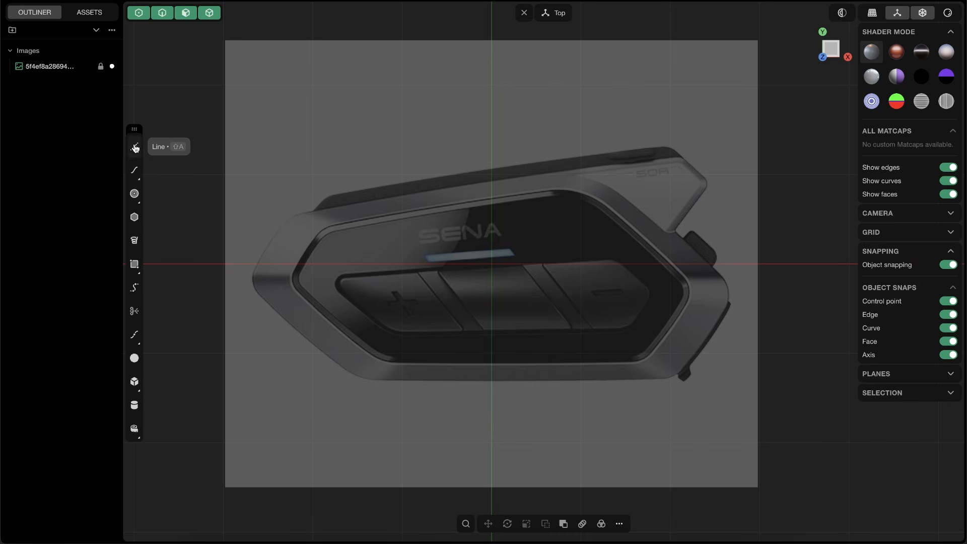
pyautogui.hotkey('alt', 'Tab')
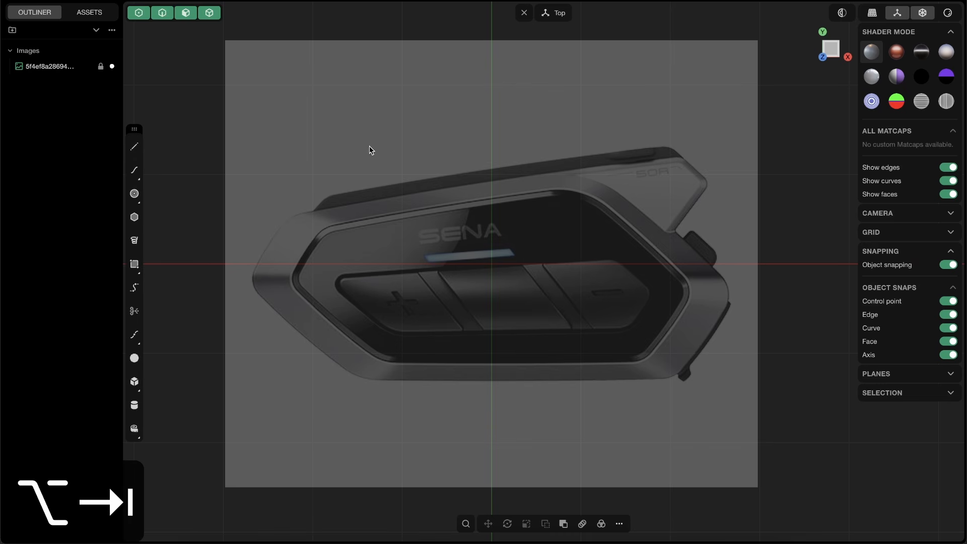
pyautogui.moveTo(627, 209); pyautogui.dragTo(619, 228, button='right')
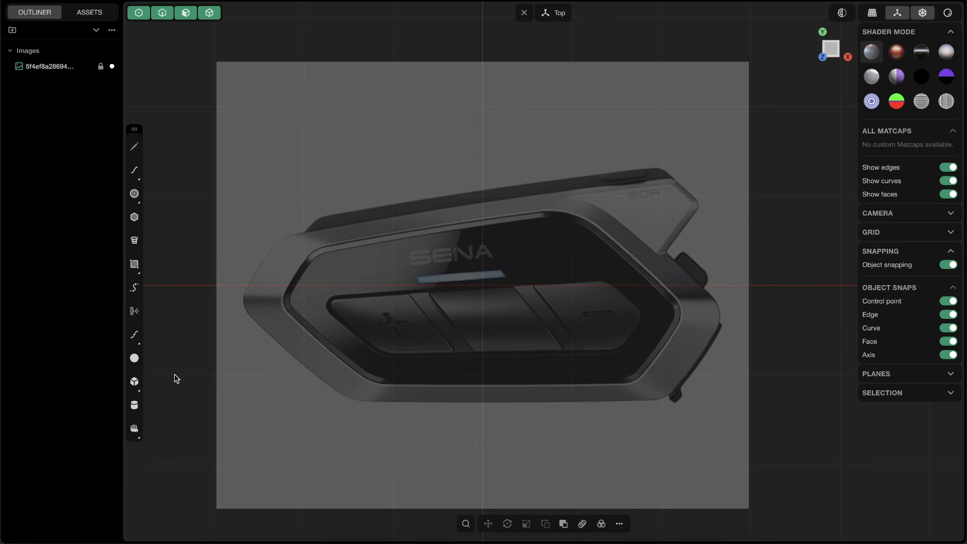
# Step: Switch to the browser and view the Plasticity course bundles page with the summer sale offer
pyautogui.hotkey('alt', 'Tab')
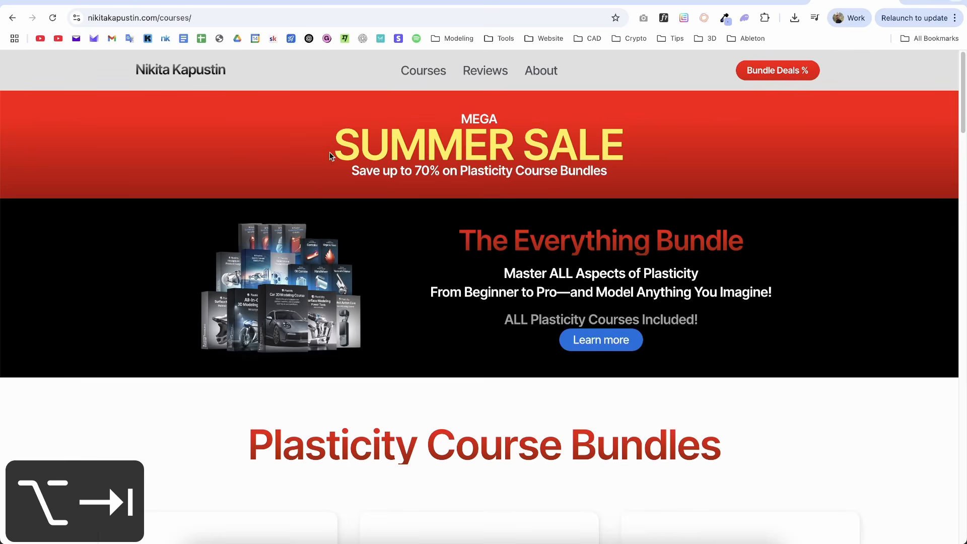
pyautogui.moveTo(624, 147); pyautogui.dragTo(482, 140)
pyautogui.click(471, 222)
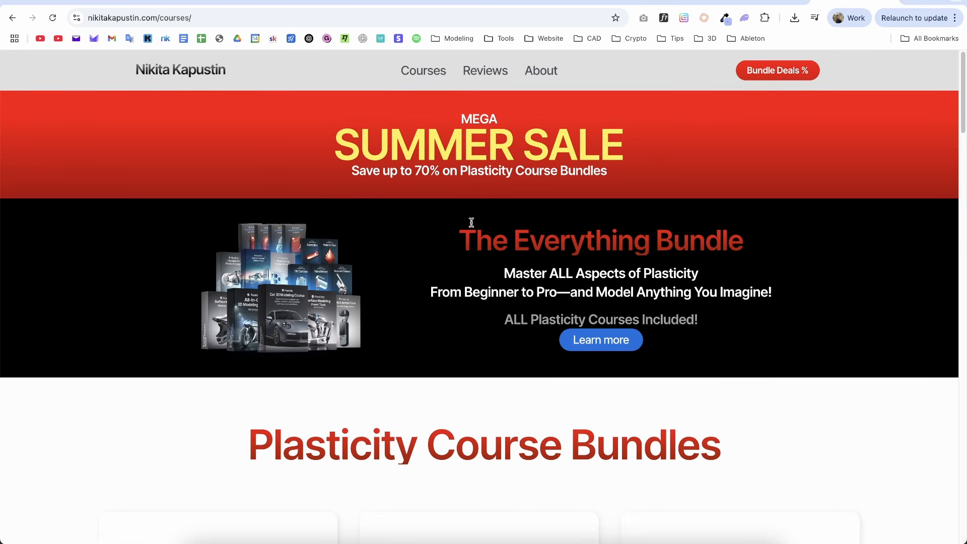
# Step: Look through the sale banner and the Plasticity Course Bundles offers on the courses page
pyautogui.moveTo(413, 171)
pyautogui.mouseDown()
pyautogui.moveTo(443, 172)
pyautogui.moveTo(430, 171)
pyautogui.mouseUp()
pyautogui.scroll(-3, 956, 69)
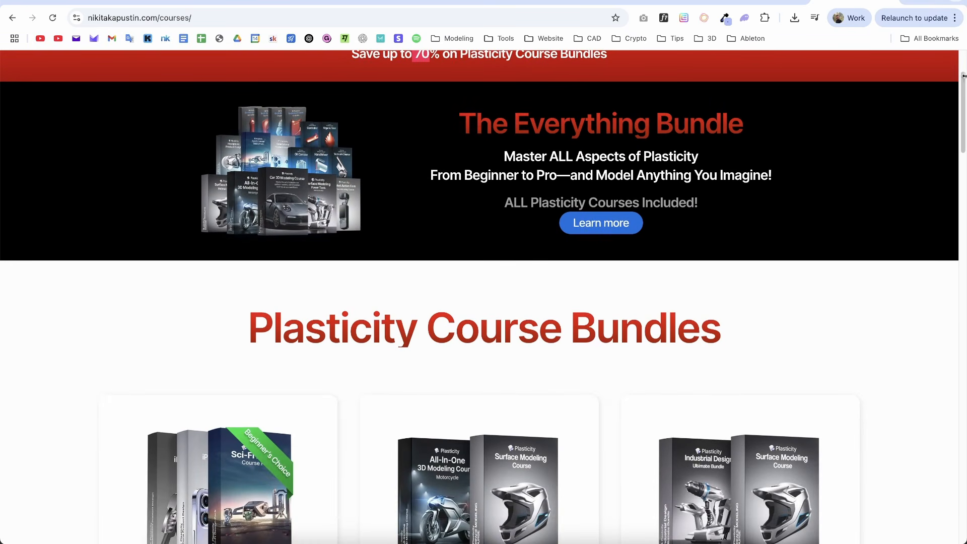
pyautogui.moveTo(961, 94); pyautogui.dragTo(956, 146)
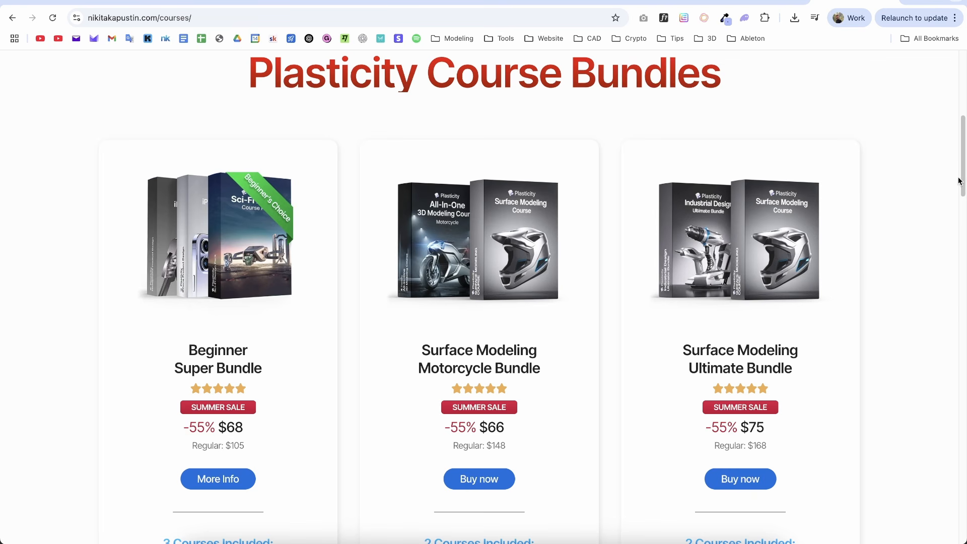
pyautogui.moveTo(960, 172); pyautogui.dragTo(934, 103)
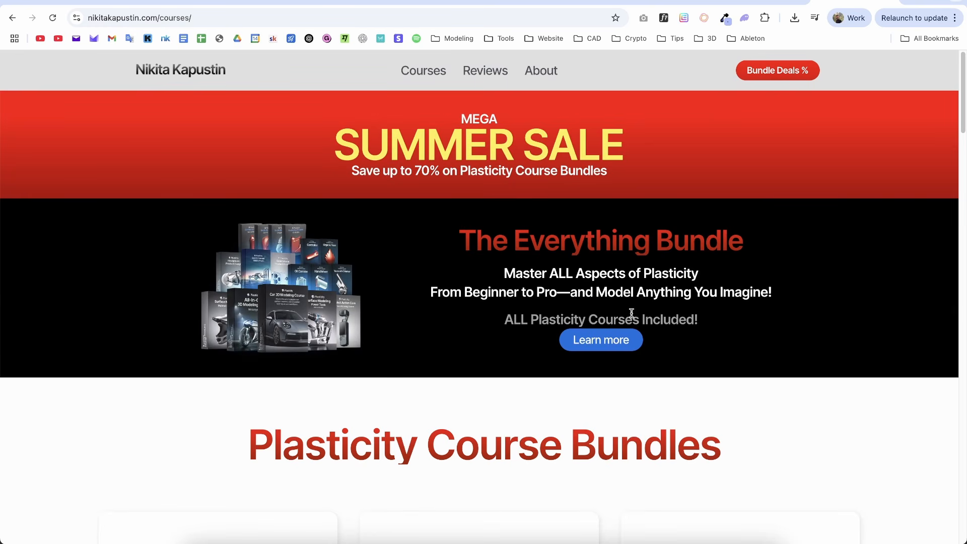
# Step: Open The Everything Bundle page and review its included courses, total value and summer sale price
pyautogui.click(621, 351)
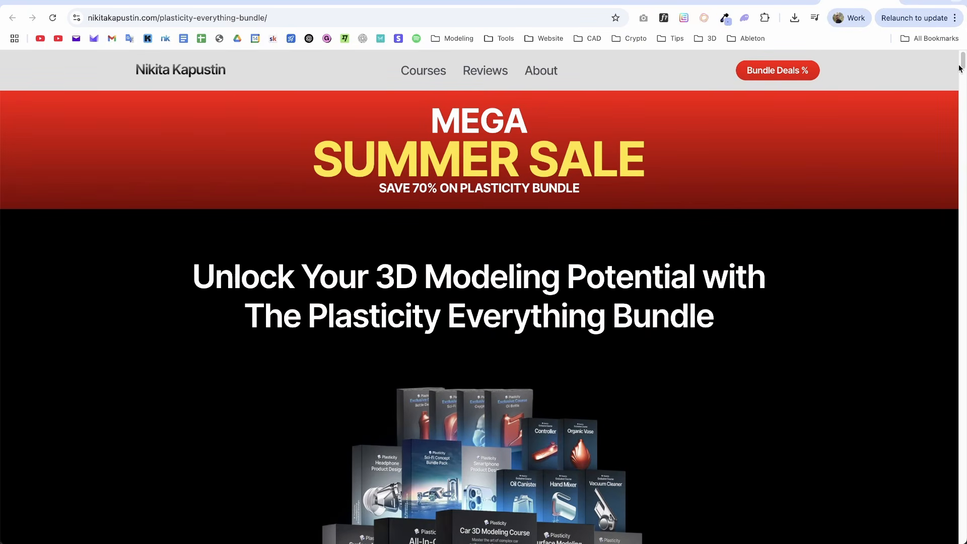
pyautogui.scroll(-10, 960, 65)
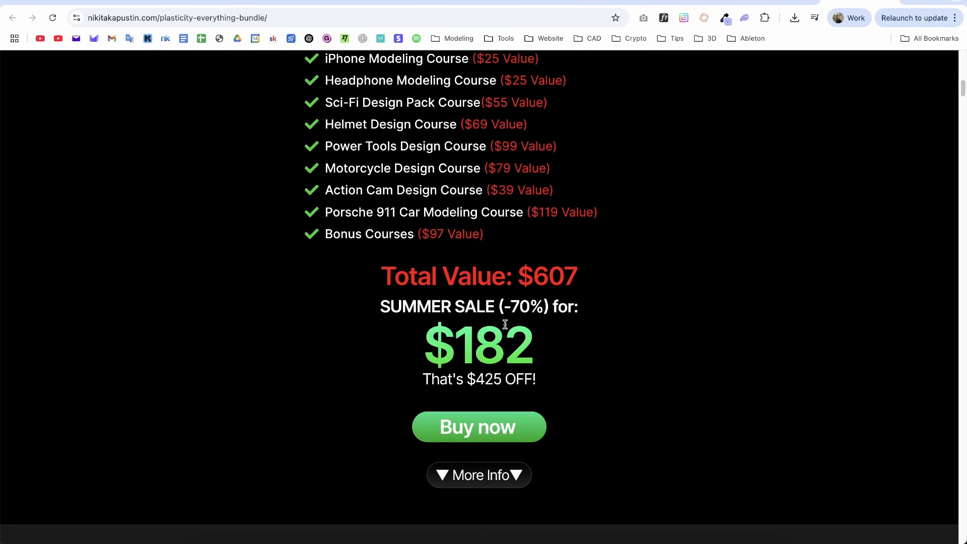
pyautogui.moveTo(507, 309); pyautogui.dragTo(529, 316)
pyautogui.moveTo(460, 346); pyautogui.dragTo(551, 350)
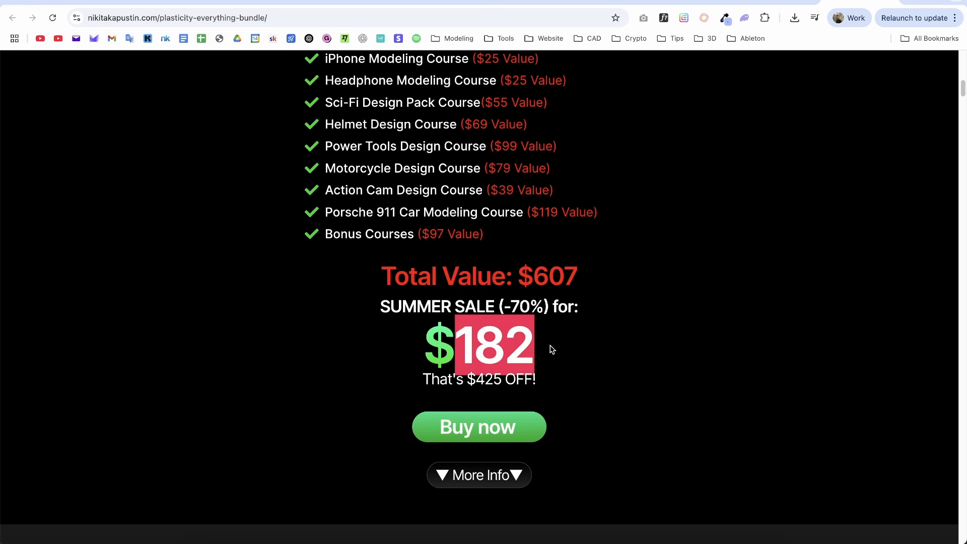
pyautogui.moveTo(529, 277); pyautogui.dragTo(621, 278)
pyautogui.click(600, 298)
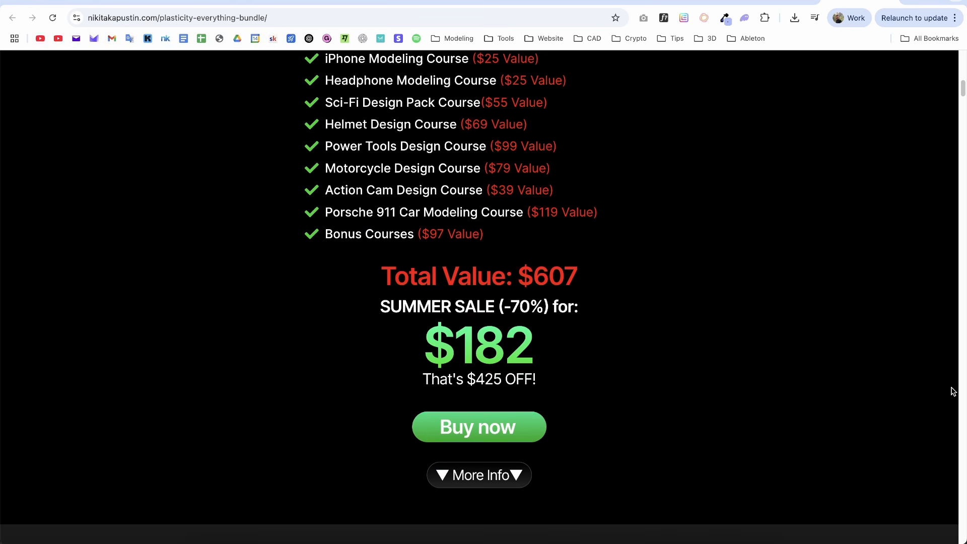
pyautogui.scroll(2, 633, 125)
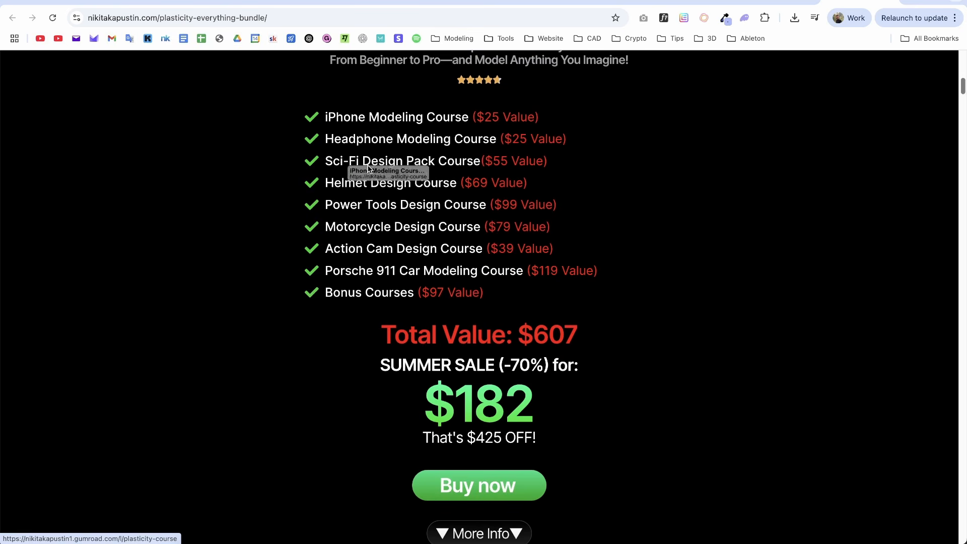
pyautogui.moveTo(322, 118); pyautogui.dragTo(486, 294)
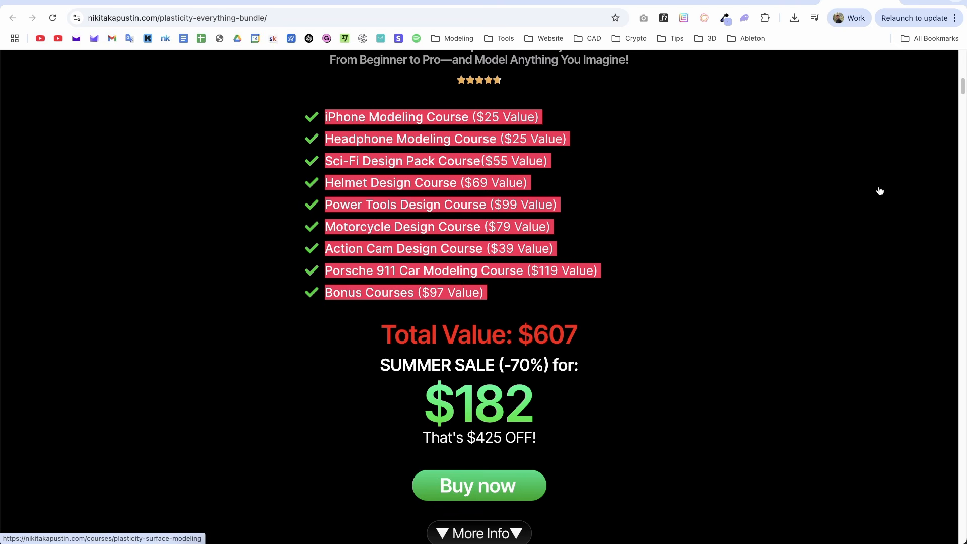
# Step: Review the bundle's course stages from Step 1: Beginner Courses to Step 4: Bonus Courses and the closing offer
pyautogui.moveTo(955, 86); pyautogui.dragTo(936, 152)
pyautogui.scroll(3, 935, 152)
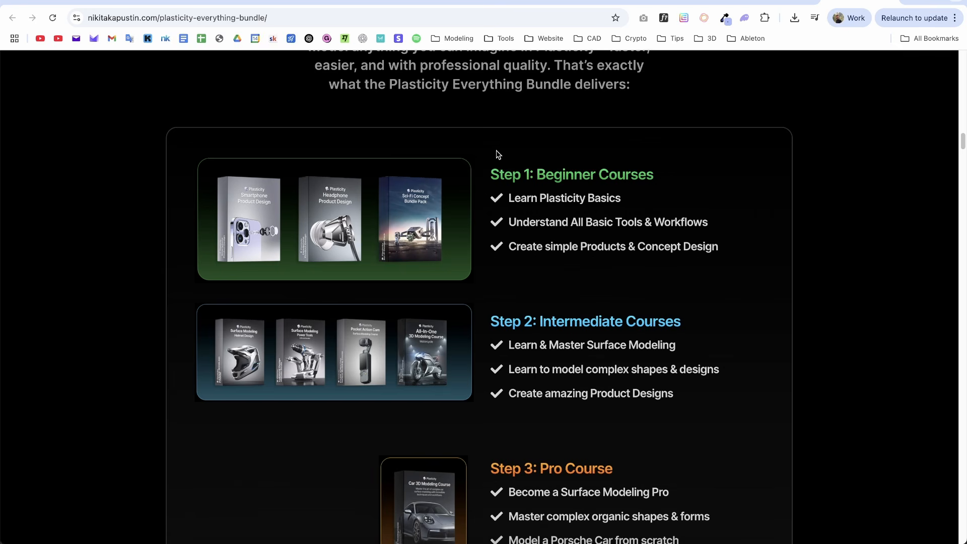
pyautogui.moveTo(495, 173); pyautogui.dragTo(673, 171)
pyautogui.scroll(-2, 955, 146)
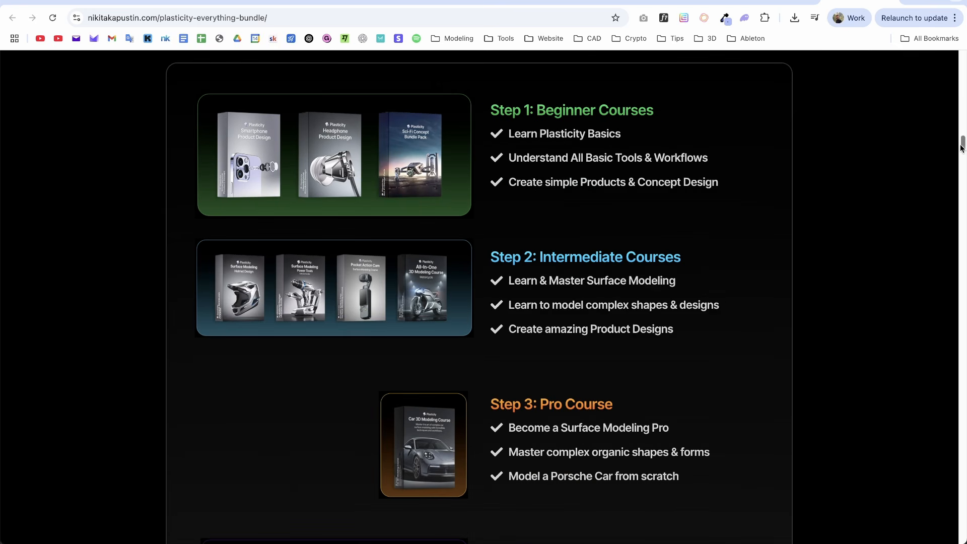
pyautogui.moveTo(528, 256); pyautogui.dragTo(661, 264)
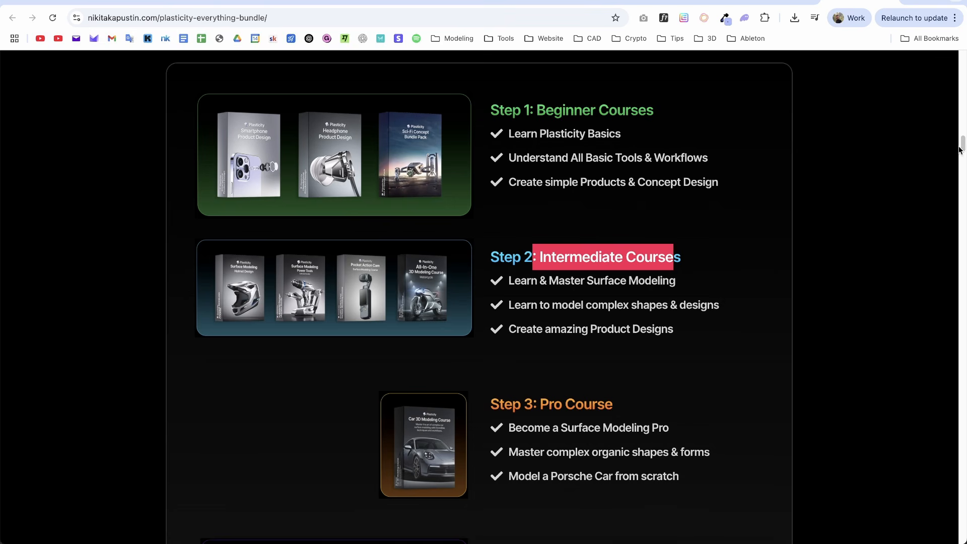
pyautogui.moveTo(504, 405); pyautogui.dragTo(598, 400)
pyautogui.click(599, 398)
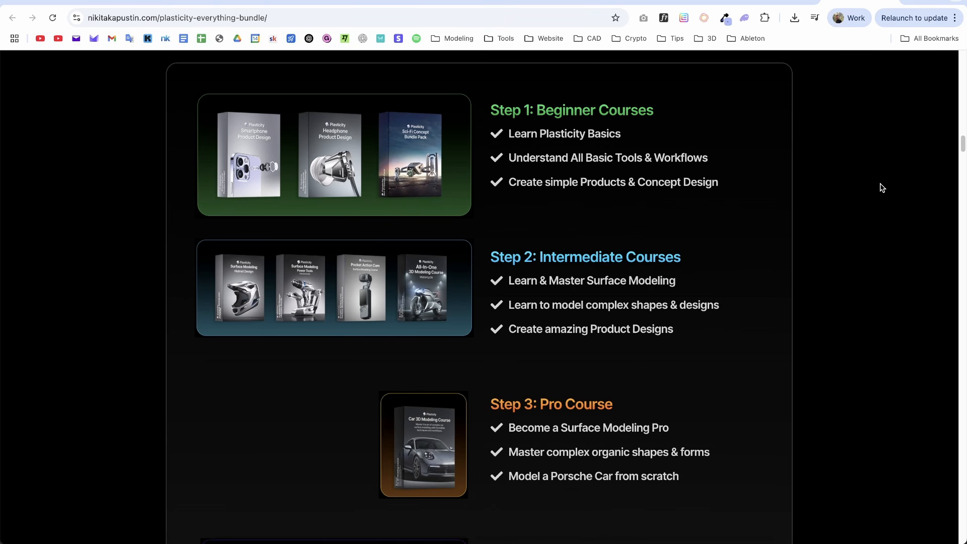
pyautogui.scroll(-3, 963, 146)
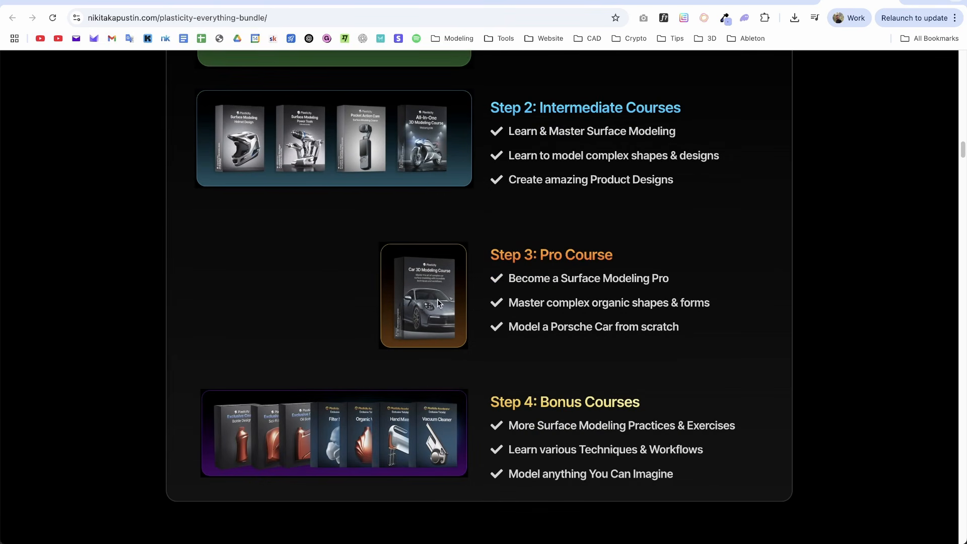
pyautogui.moveTo(960, 147); pyautogui.dragTo(956, 516)
pyautogui.scroll(3, 948, 523)
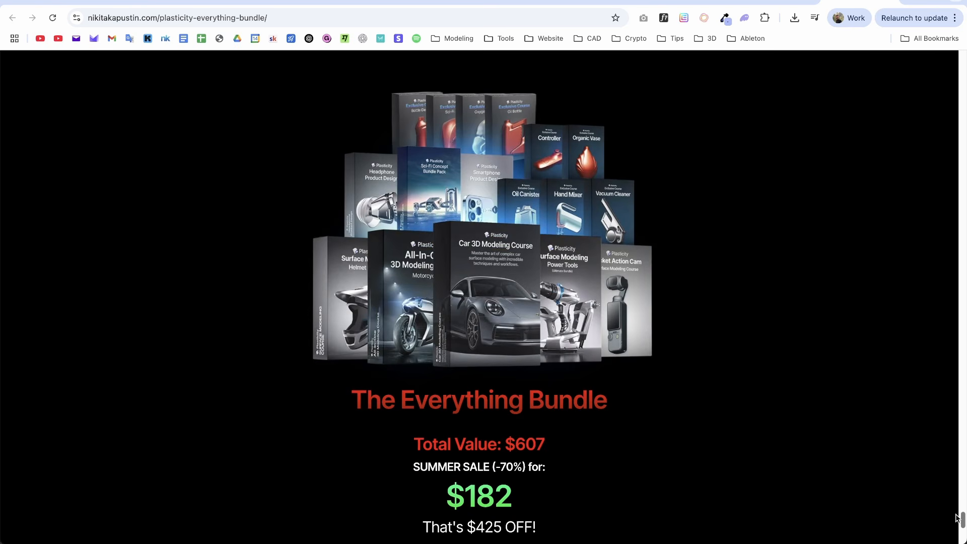
pyautogui.moveTo(960, 526); pyautogui.dragTo(889, 92)
# Step: Switch back to Plasticity and trace the headset body's outer outline with a closed six-sided polyline in the Top view
pyautogui.hotkey('alt', 'Tab')
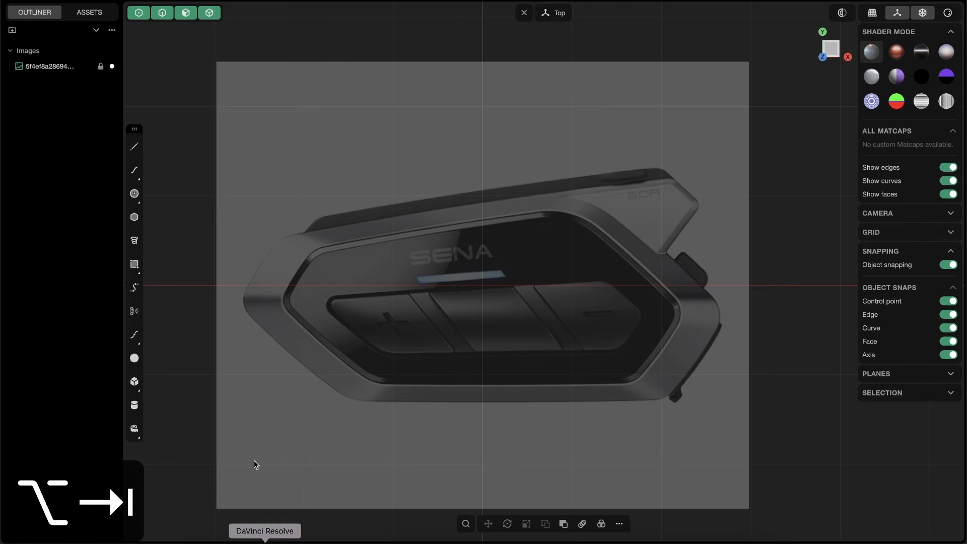
pyautogui.click(139, 151)
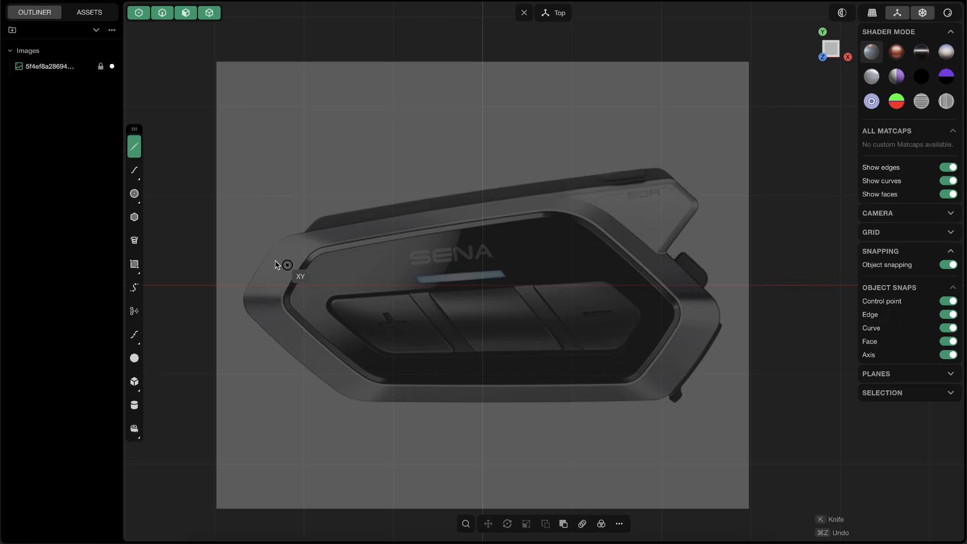
pyautogui.scroll(2, 275, 260)
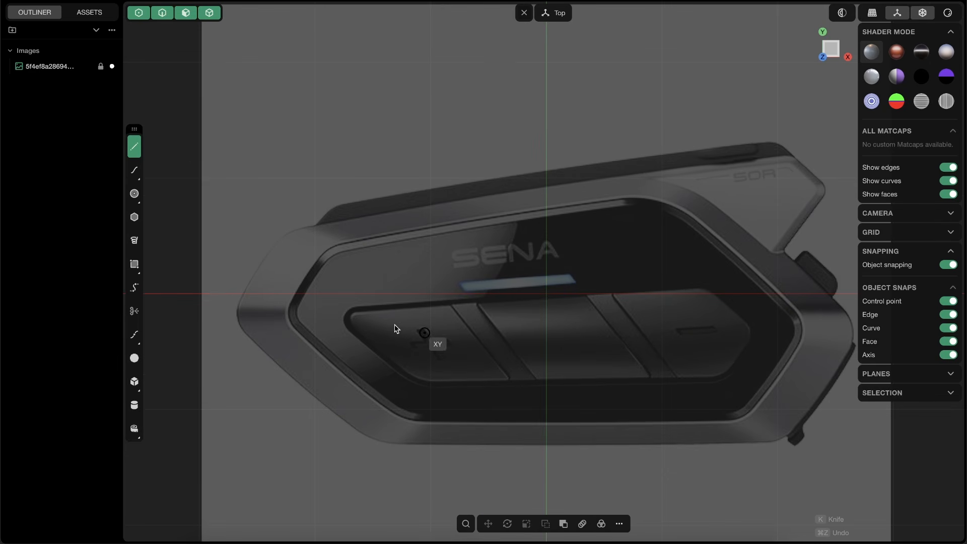
pyautogui.keyDown('shift'); pyautogui.moveTo(251, 194); pyautogui.dragTo(300, 169, button='middle'); pyautogui.keyUp('shift')
pyautogui.click(327, 204)
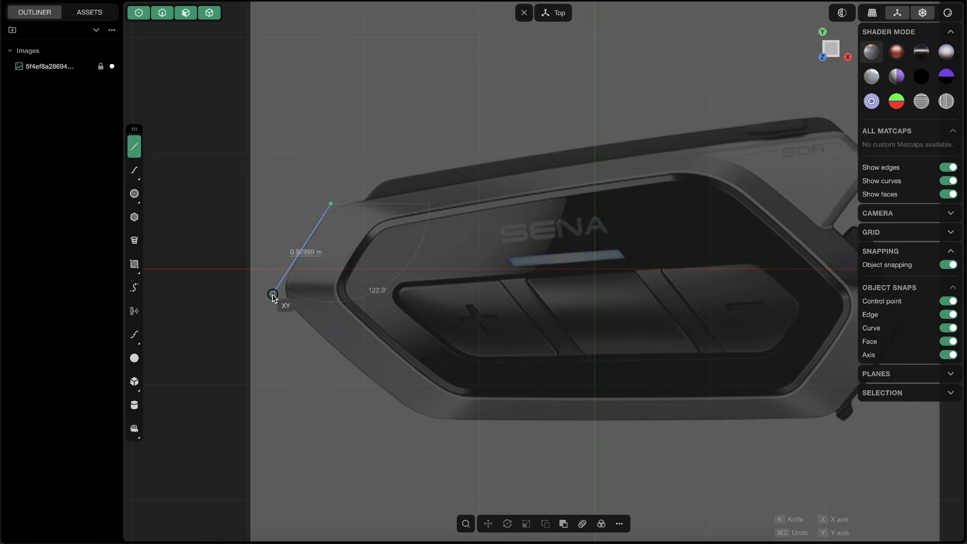
pyautogui.click(274, 294)
pyautogui.scroll(-2, 393, 309)
pyautogui.click(372, 372)
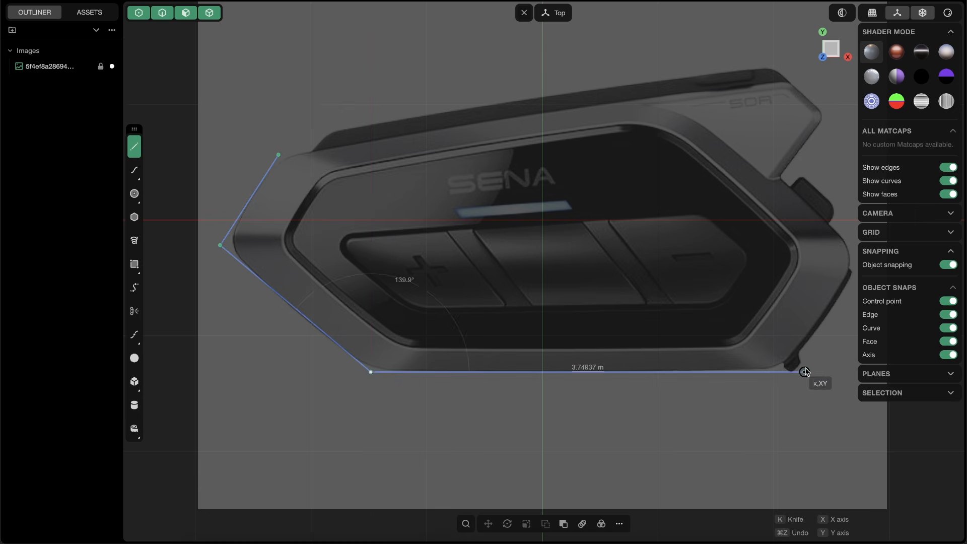
pyautogui.click(785, 371)
pyautogui.hscroll(5, 756, 303)
pyautogui.click(765, 284)
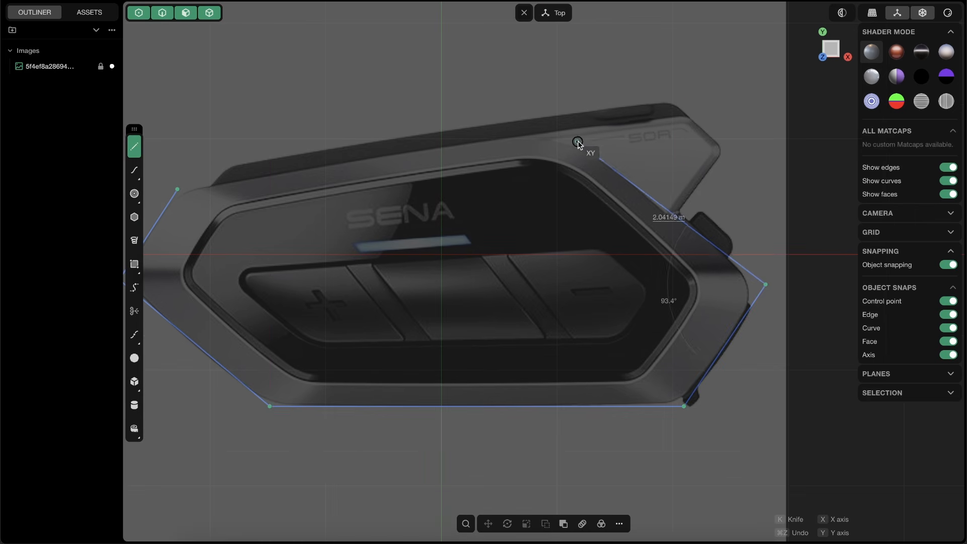
pyautogui.click(568, 127)
pyautogui.hscroll(-5, 416, 190)
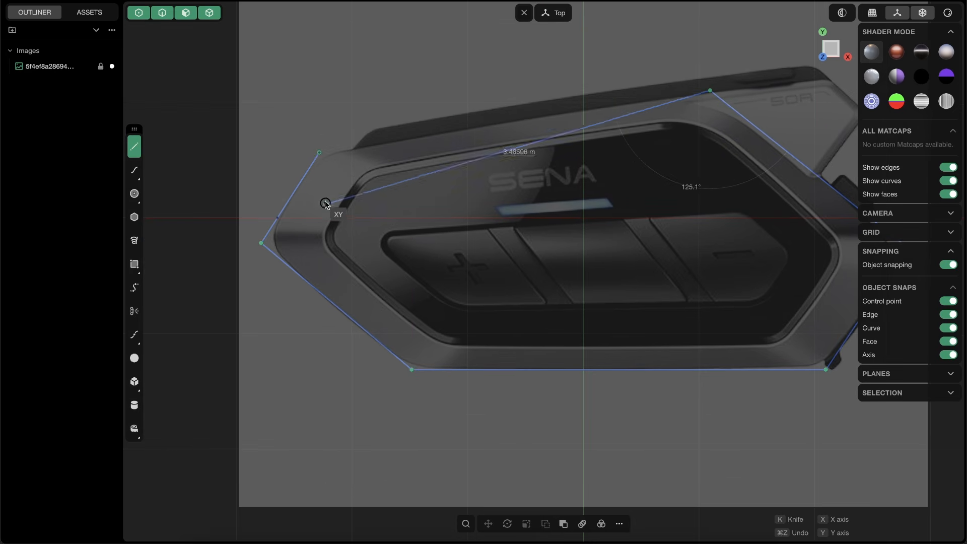
pyautogui.click(319, 152)
pyautogui.hscroll(5, 506, 248)
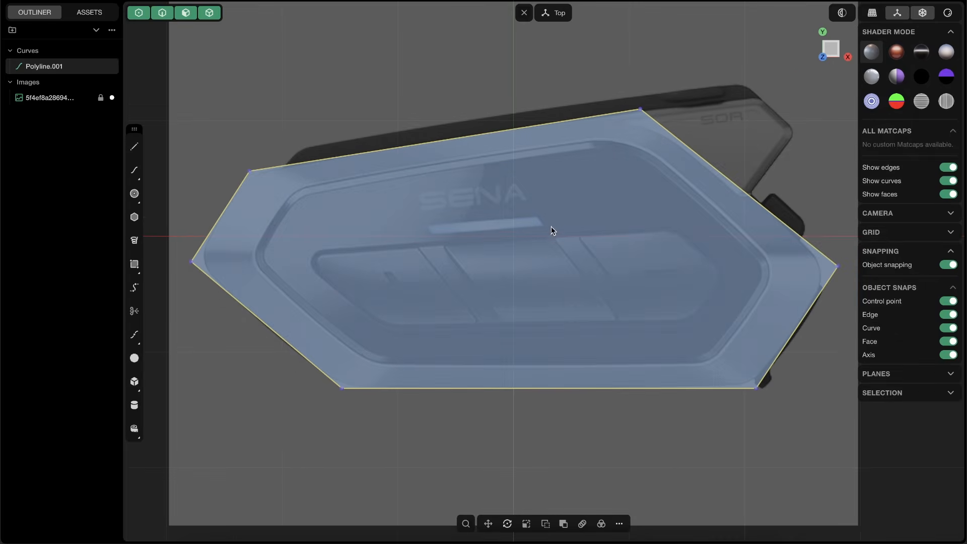
# Step: Adjust the polyline's control points so its corners fit the headset body's outer outline in the reference image
pyautogui.press('1')
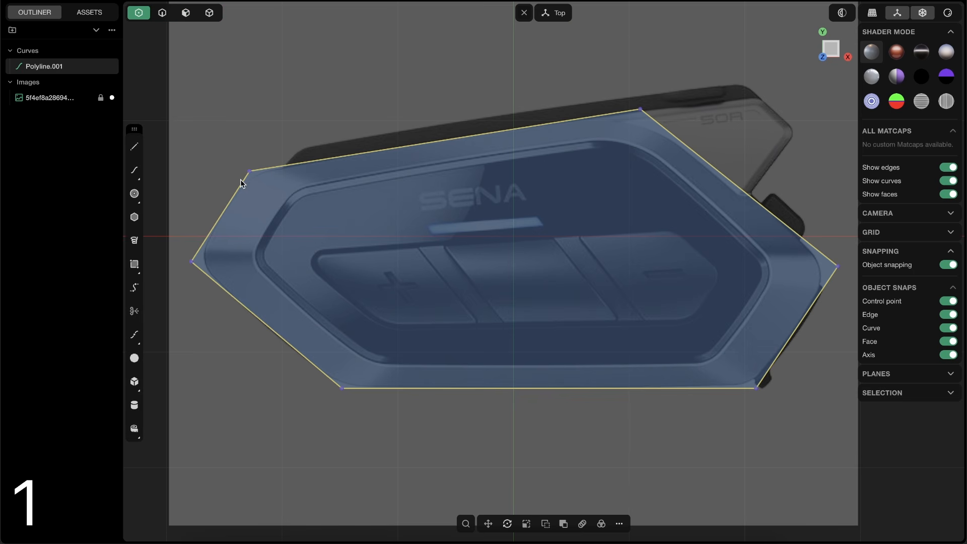
pyautogui.click(250, 171)
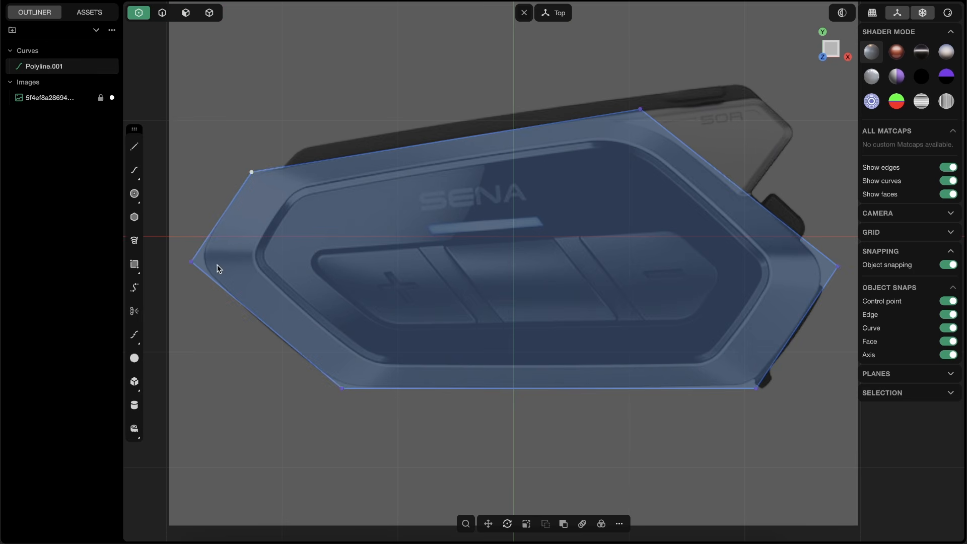
pyautogui.click(190, 262)
pyautogui.moveTo(343, 390); pyautogui.dragTo(341, 388)
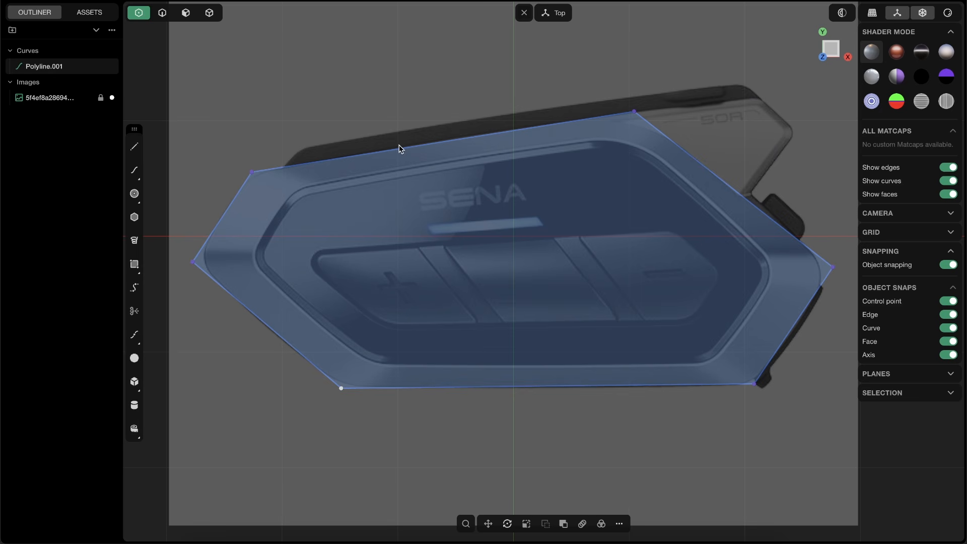
# Step: Offset the closed outer polyline inward with Round gap fill to create a smaller inner outline
pyautogui.press('2')
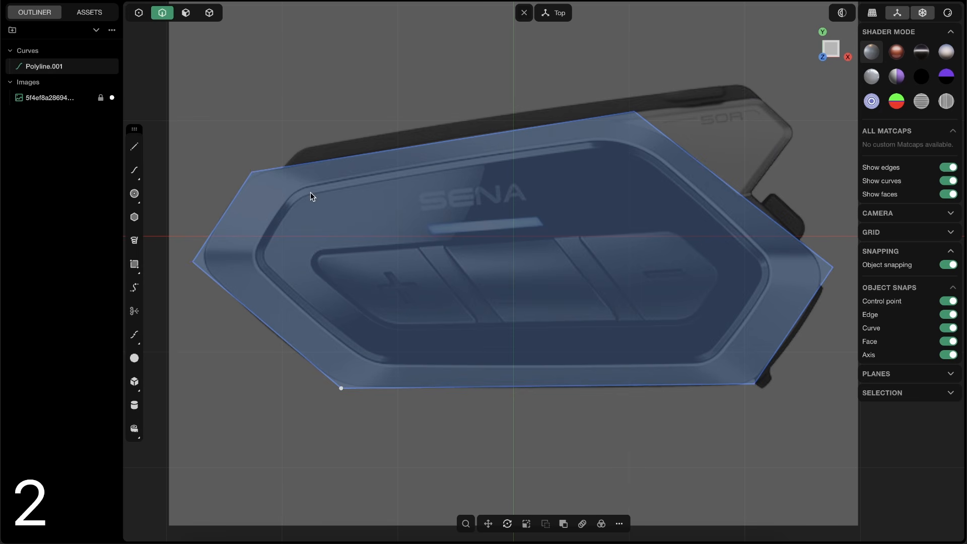
pyautogui.click(330, 161)
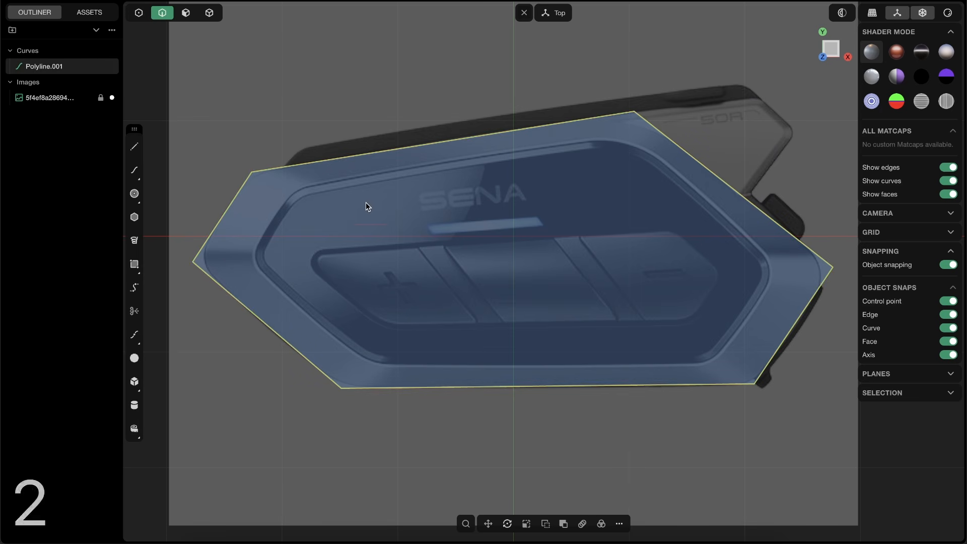
pyautogui.press('o')
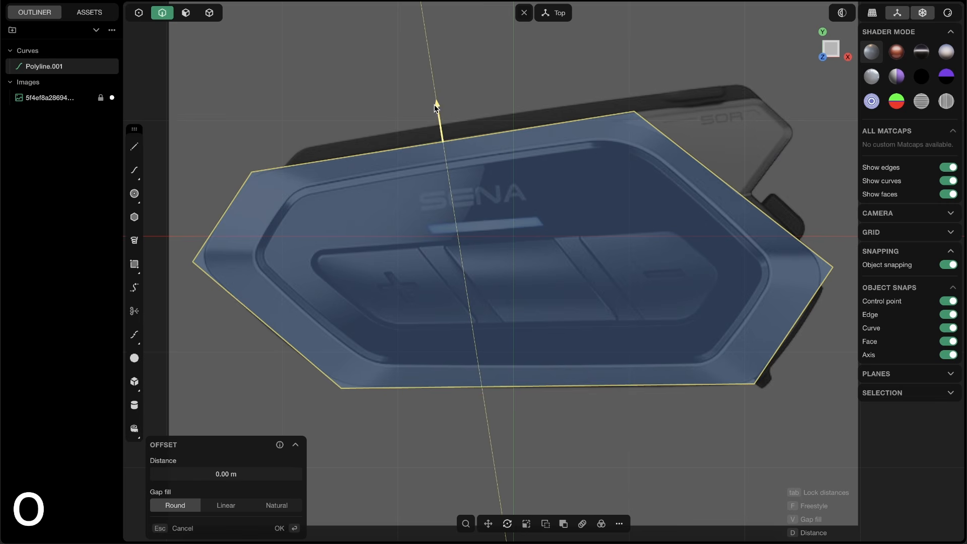
pyautogui.moveTo(436, 104); pyautogui.dragTo(446, 124)
pyautogui.press('Return')
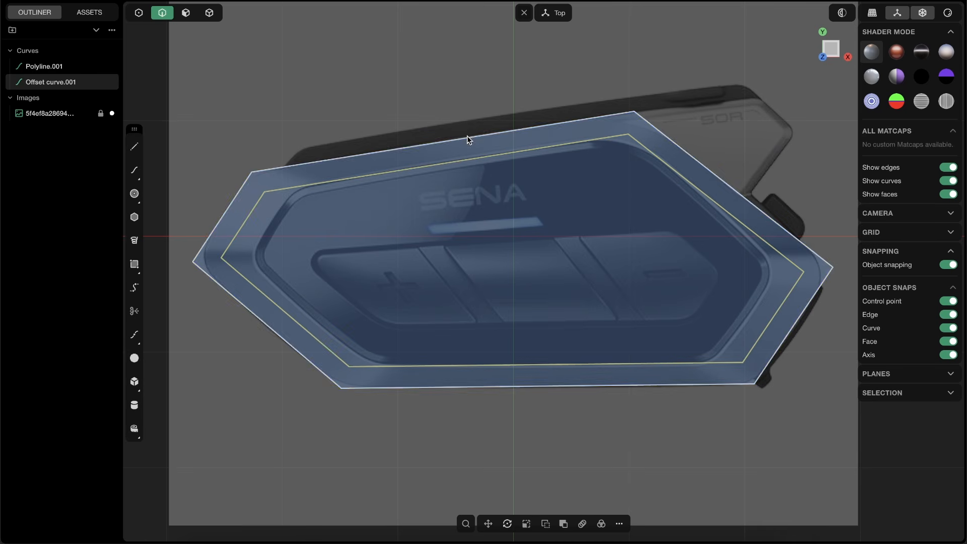
# Step: Move the six control points of the inner offset curve onto the corners of the dark front panel
pyautogui.click(138, 13)
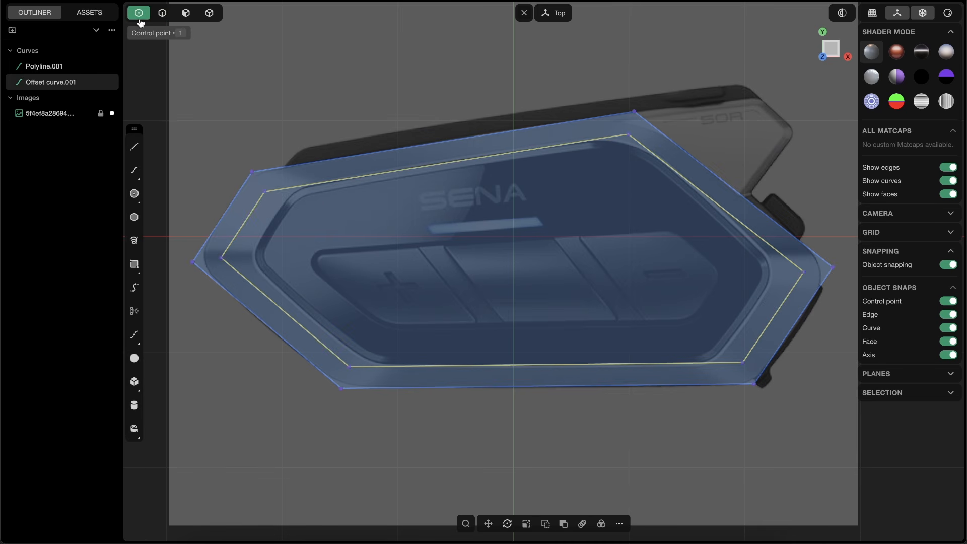
pyautogui.click(308, 195)
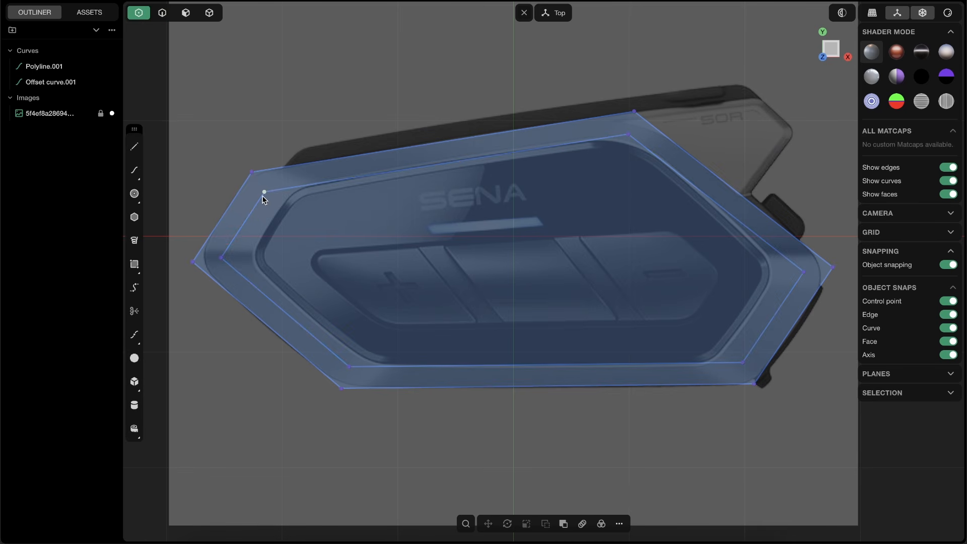
pyautogui.moveTo(264, 192); pyautogui.dragTo(290, 189)
pyautogui.moveTo(221, 259); pyautogui.dragTo(245, 263)
pyautogui.moveTo(355, 365); pyautogui.dragTo(373, 364)
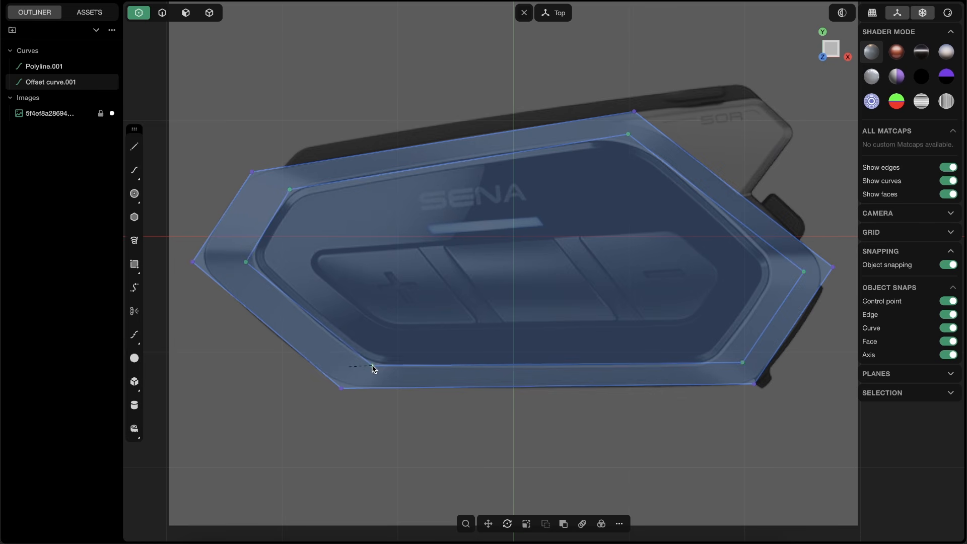
pyautogui.moveTo(742, 361); pyautogui.dragTo(713, 361)
pyautogui.moveTo(803, 272); pyautogui.dragTo(784, 272)
pyautogui.moveTo(628, 134); pyautogui.dragTo(634, 133)
# Step: Fine-tune the inner curve's corner points so its sides follow the front panel's edge more closely
pyautogui.moveTo(290, 189); pyautogui.dragTo(289, 187)
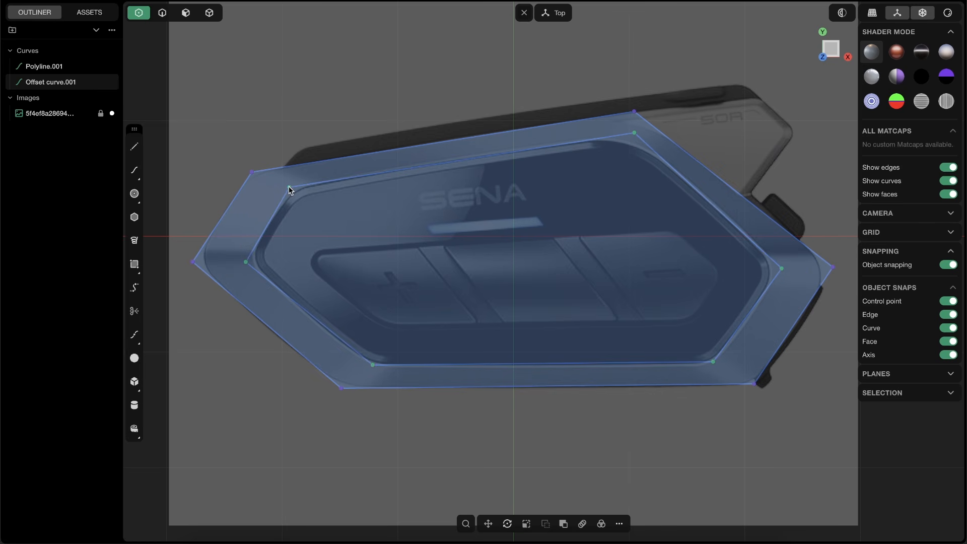
pyautogui.moveTo(372, 365); pyautogui.dragTo(370, 364)
pyautogui.moveTo(713, 361); pyautogui.dragTo(707, 364)
pyautogui.moveTo(780, 269); pyautogui.dragTo(783, 268)
pyautogui.moveTo(708, 364); pyautogui.dragTo(714, 363)
pyautogui.moveTo(633, 133); pyautogui.dragTo(632, 135)
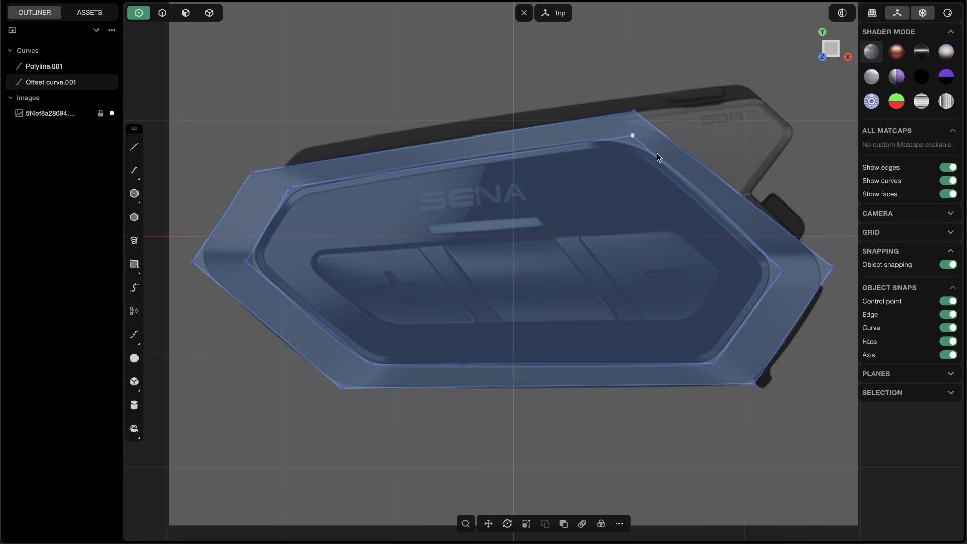
# Step: Nudge the inner outline's rightmost corner point slightly to fit the edge of the dark front panel
pyautogui.moveTo(782, 268); pyautogui.dragTo(781, 267)
pyautogui.keyDown('shift'); pyautogui.moveTo(448, 171); pyautogui.dragTo(437, 186, button='middle'); pyautogui.keyUp('shift')
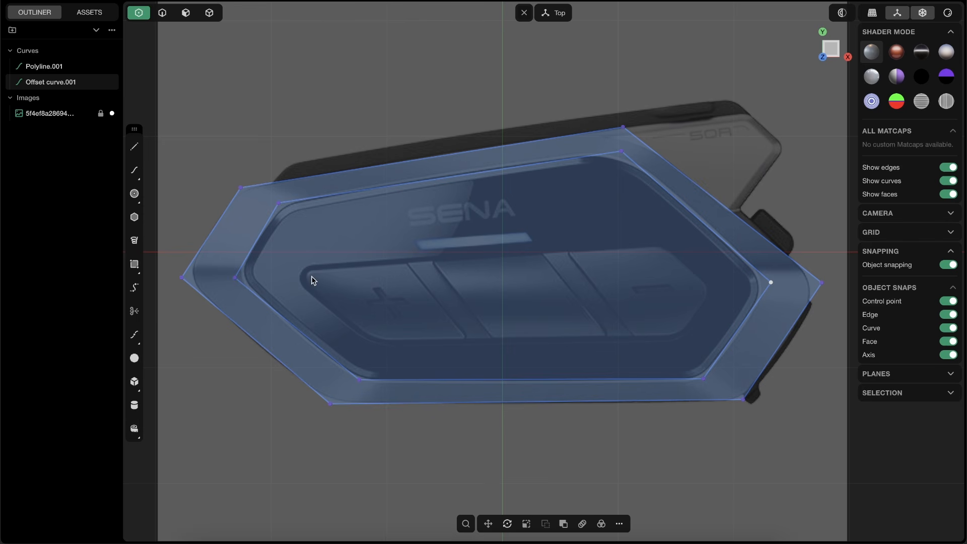
pyautogui.keyDown('shift'); pyautogui.moveTo(335, 341); pyautogui.dragTo(374, 319, button='middle'); pyautogui.keyUp('shift')
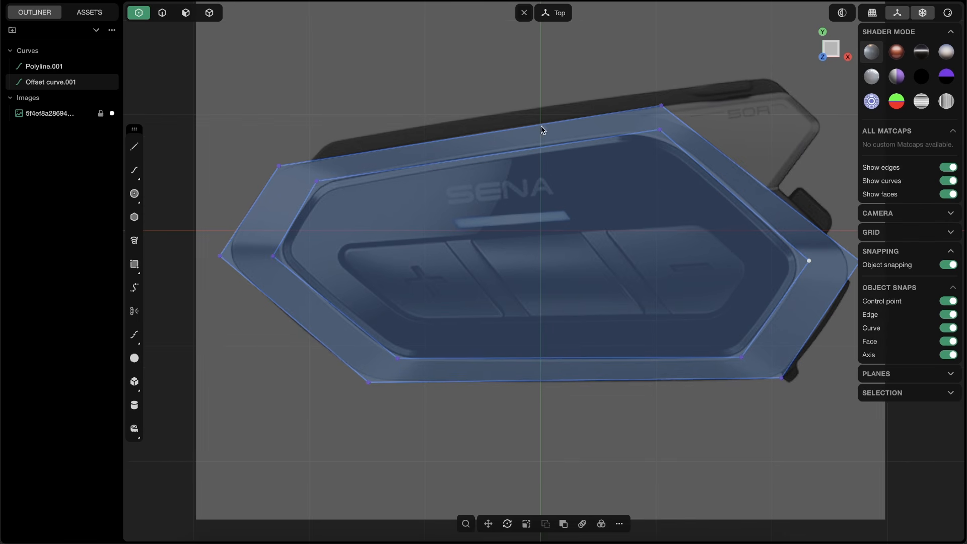
pyautogui.keyDown('shift'); pyautogui.moveTo(383, 187); pyautogui.dragTo(416, 184, button='middle'); pyautogui.keyUp('shift')
pyautogui.scroll(-1, 324, 124)
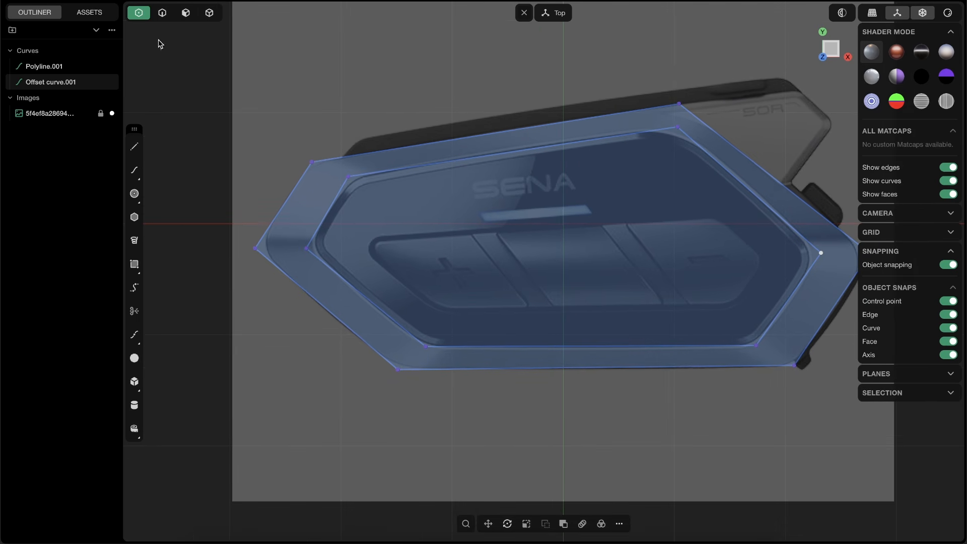
pyautogui.scroll(1, 334, 150)
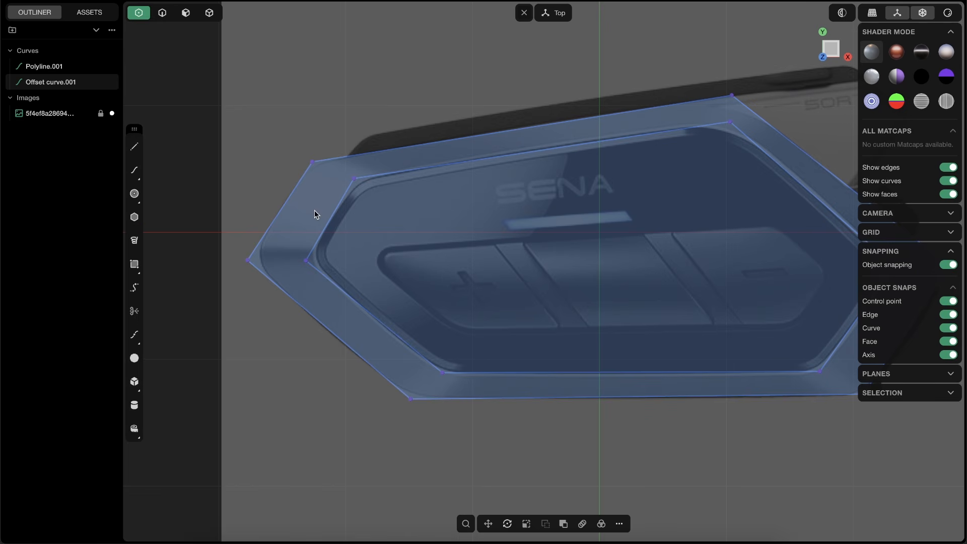
pyautogui.scroll(-5, 486, 159)
pyautogui.keyDown('shift'); pyautogui.moveTo(487, 146); pyautogui.dragTo(457, 151, button='middle'); pyautogui.keyUp('shift')
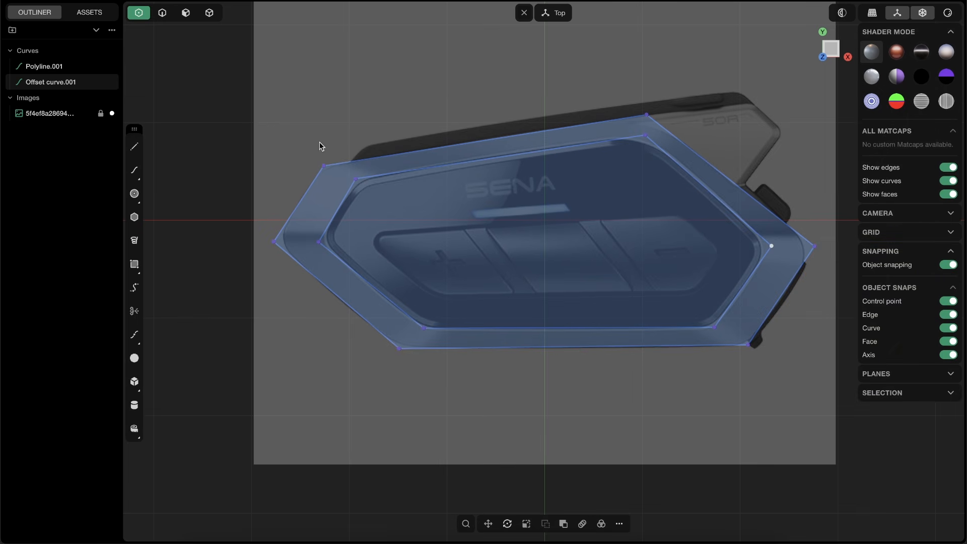
# Step: Try to fillet all corner points of the outer and inner outlines together with a radius of about 0.24 m
pyautogui.moveTo(208, 73); pyautogui.dragTo(805, 423)
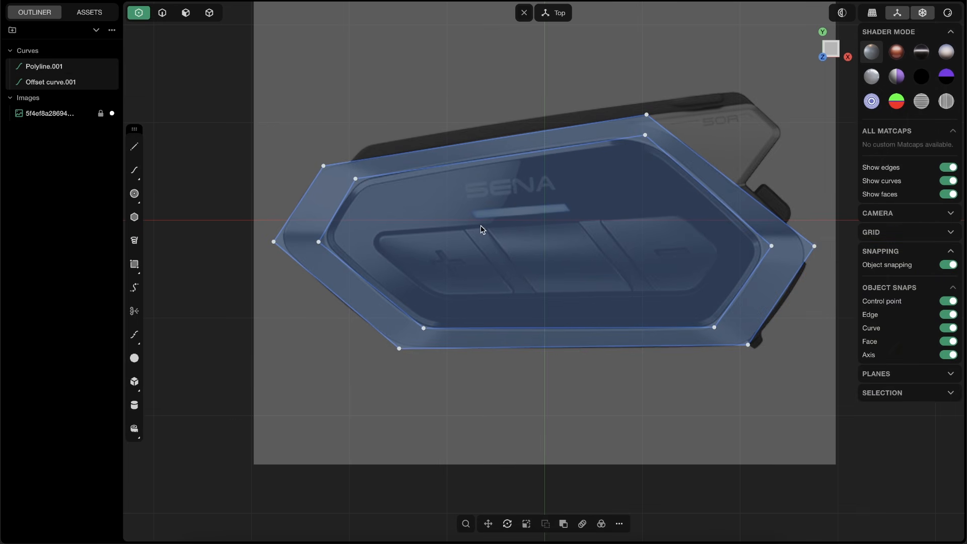
pyautogui.press('b')
pyautogui.moveTo(546, 231); pyautogui.dragTo(391, 207)
pyautogui.scroll(3, 319, 225)
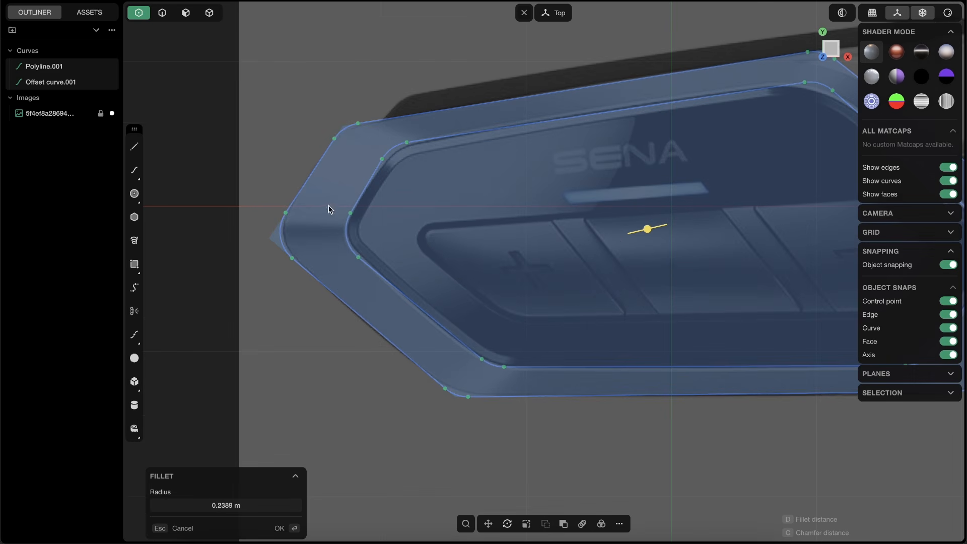
pyautogui.hotkey('ctrl', 'z')
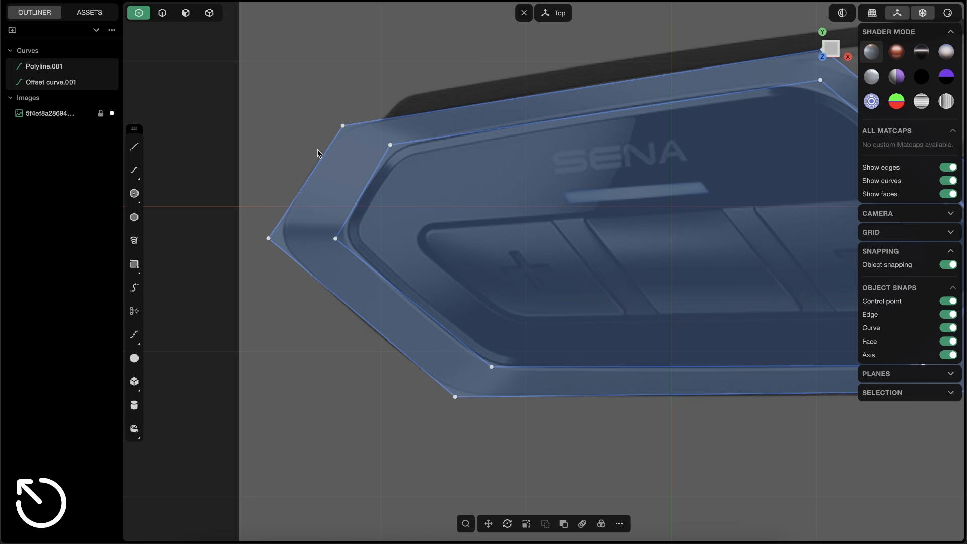
# Step: Fillet only the outer outline's leftmost corner with a radius of about 0.286 m to match the headset body
pyautogui.click(269, 238)
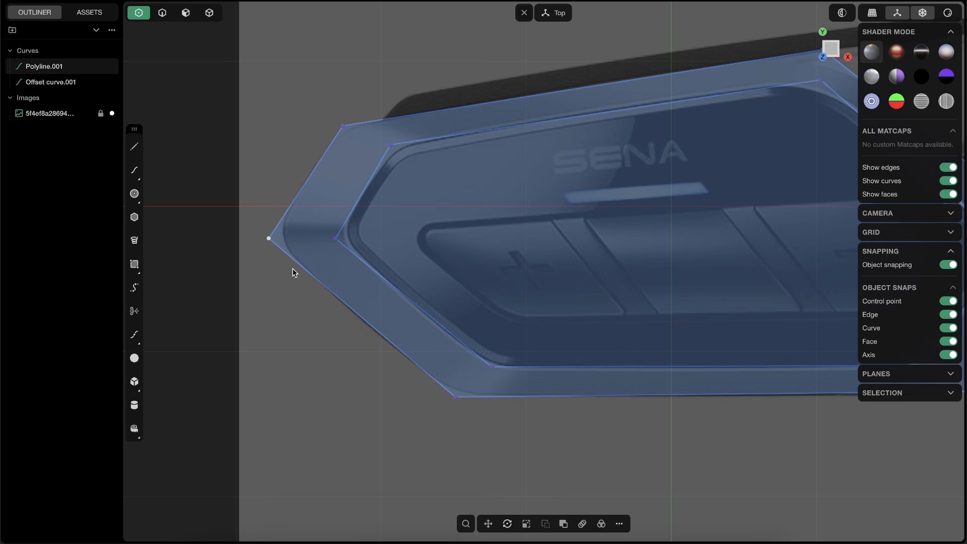
pyautogui.press('b')
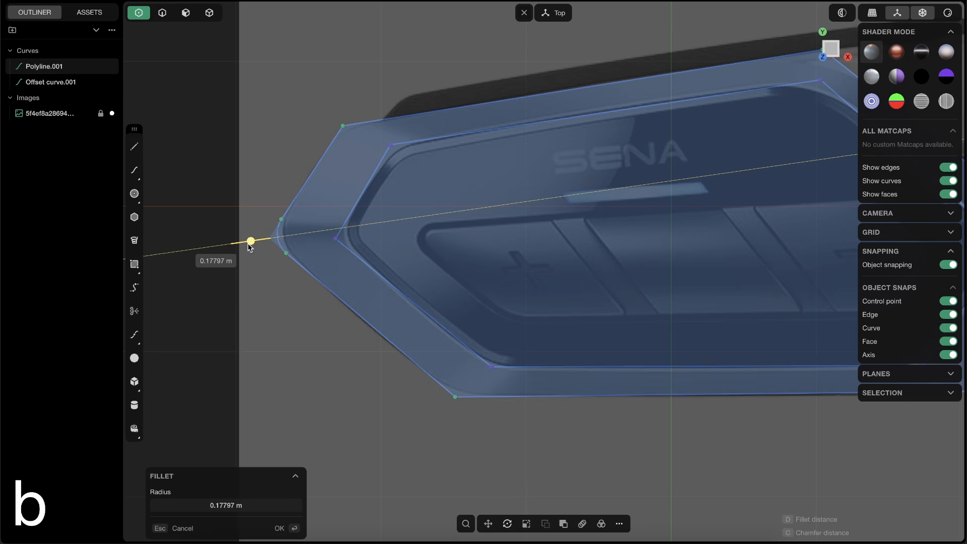
pyautogui.click(236, 242)
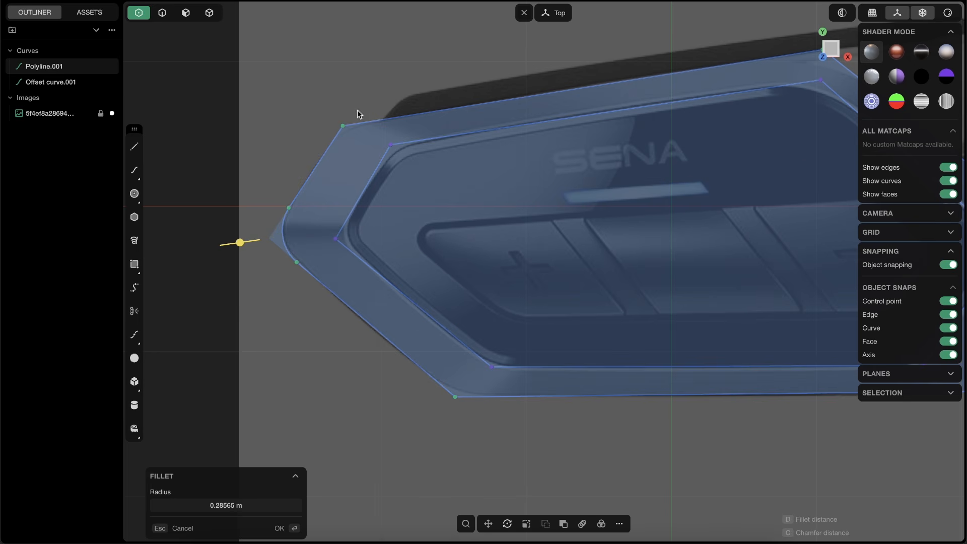
pyautogui.rightClick(358, 114)
# Step: Fillet the outer outline's upper-left corner so it follows the rounded corner of the headset body
pyautogui.moveTo(632, 305); pyautogui.dragTo(379, 257, button='middle')
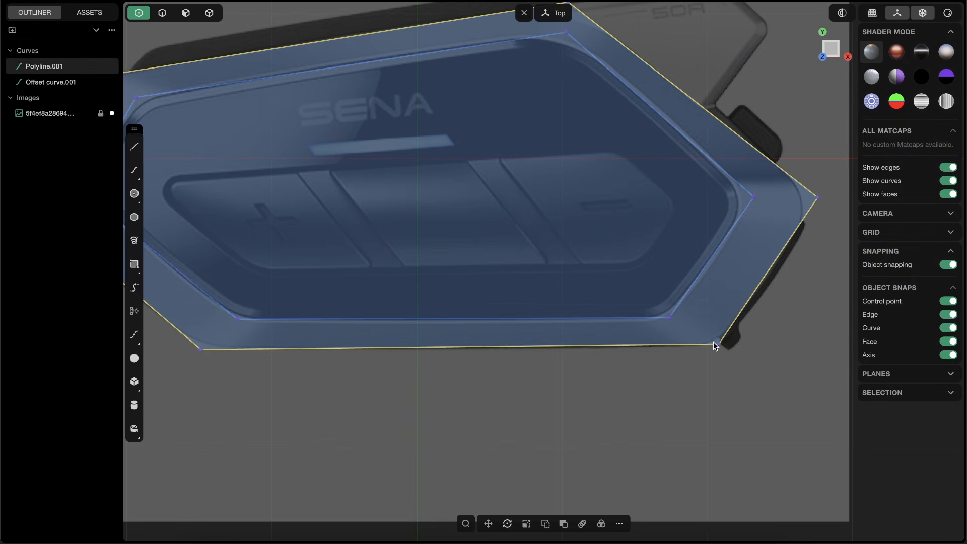
pyautogui.moveTo(549, 153); pyautogui.dragTo(646, 225, button='middle')
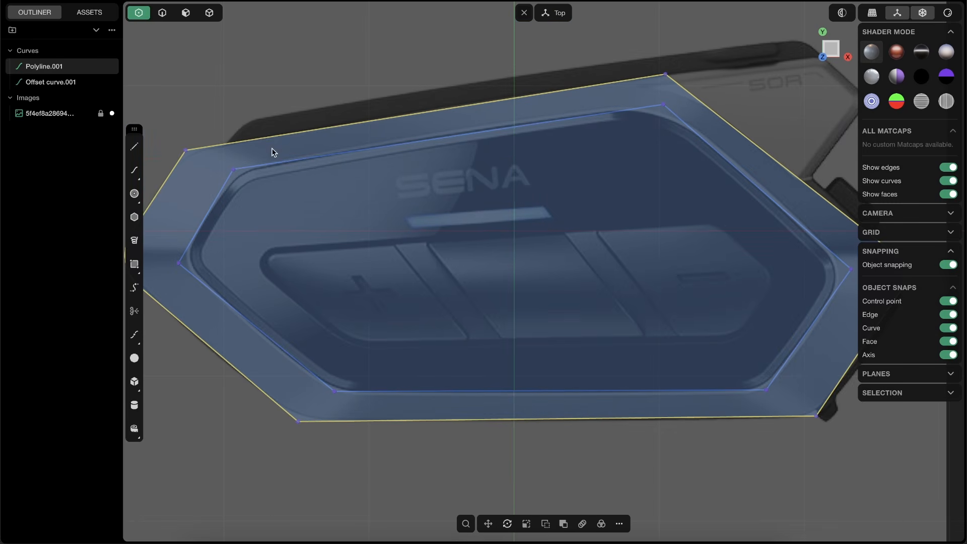
pyautogui.moveTo(274, 134); pyautogui.dragTo(339, 105, button='middle')
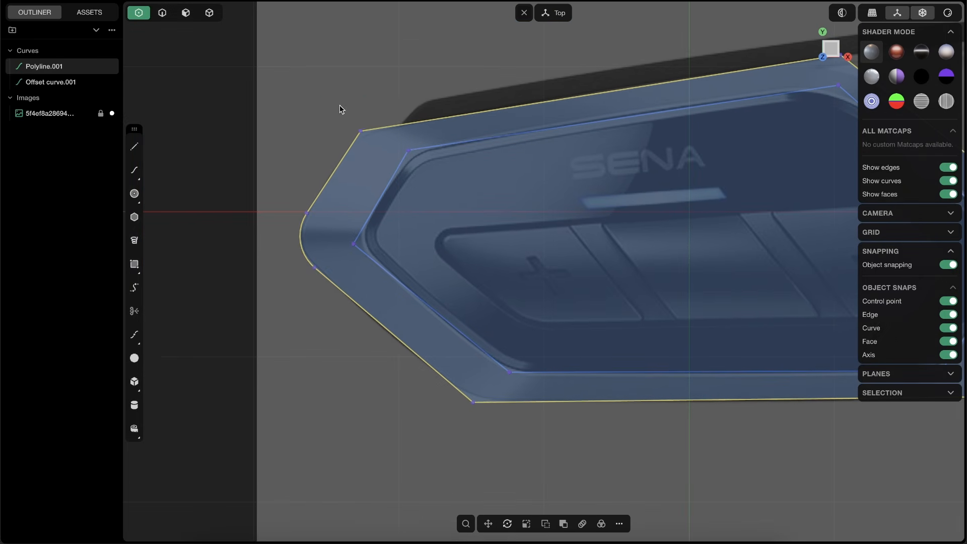
pyautogui.moveTo(367, 129); pyautogui.dragTo(373, 137)
pyautogui.moveTo(378, 115); pyautogui.dragTo(370, 122, button='middle')
pyautogui.press('b')
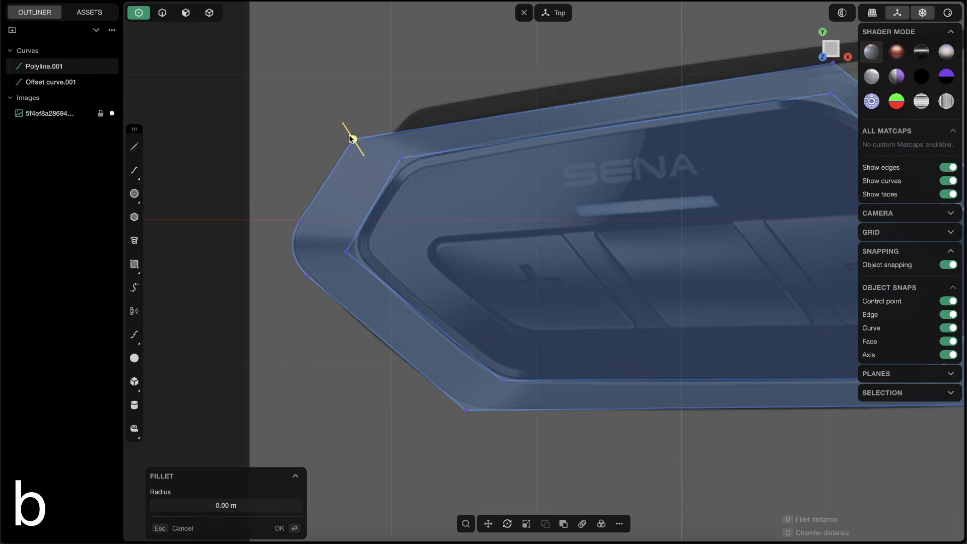
pyautogui.moveTo(348, 135); pyautogui.dragTo(340, 80)
pyautogui.rightClick(380, 79)
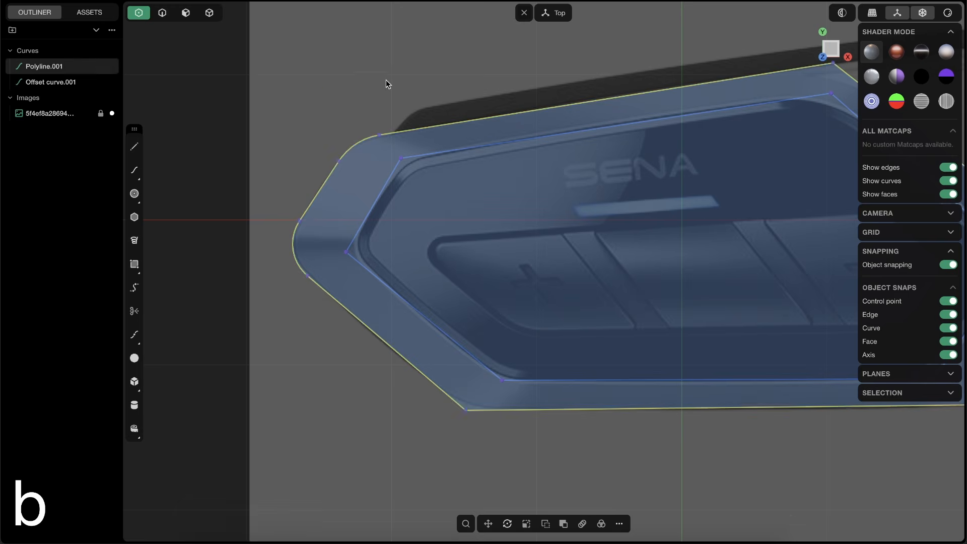
# Step: Fillet the upper-right and lower corners of both outlines to match the reference, using about 0.81 m on the inner upper-right corner
pyautogui.moveTo(620, 95); pyautogui.dragTo(420, 168, button='middle')
pyautogui.moveTo(604, 113); pyautogui.dragTo(571, 118, button='middle')
pyautogui.moveTo(563, 95); pyautogui.dragTo(641, 143)
pyautogui.press('b')
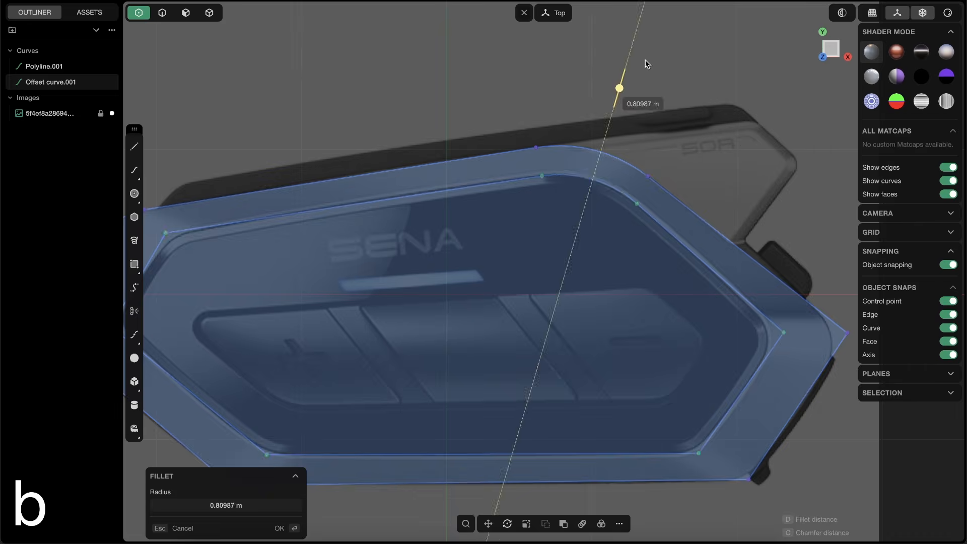
pyautogui.click(474, 379)
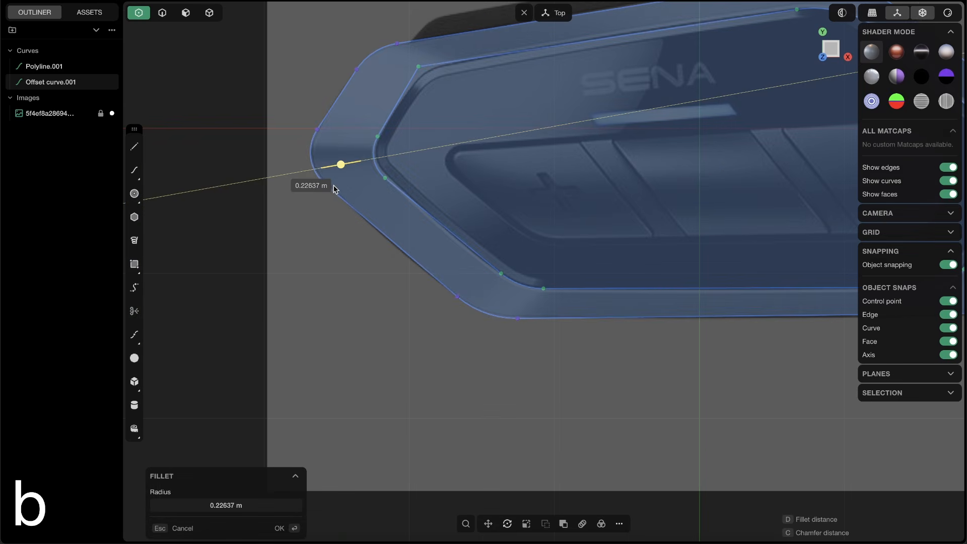
# Step: Fillet the inner outline's leftmost corner to about 0.22 m and its upper-left corner to about 0.365 m
pyautogui.click(333, 184)
pyautogui.moveTo(433, 84); pyautogui.dragTo(388, 144, button='middle')
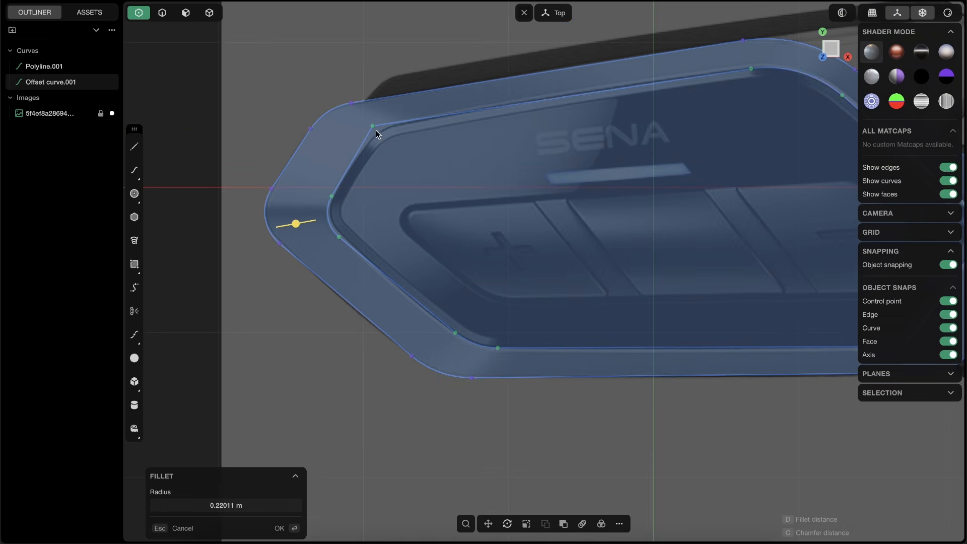
pyautogui.rightClick(360, 123)
pyautogui.press('b')
pyautogui.moveTo(371, 124); pyautogui.dragTo(342, 87)
pyautogui.moveTo(453, 282); pyautogui.dragTo(356, 233, button='middle')
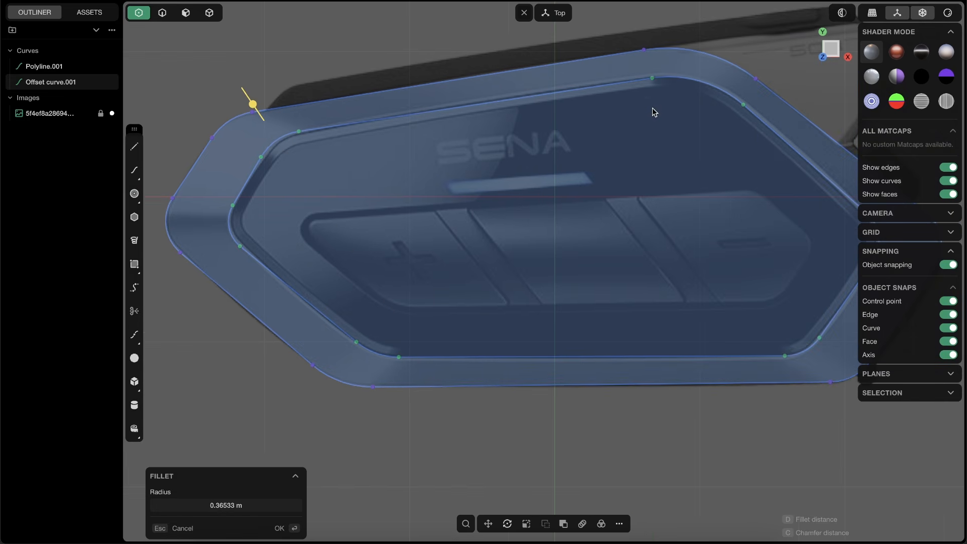
pyautogui.press('Return')
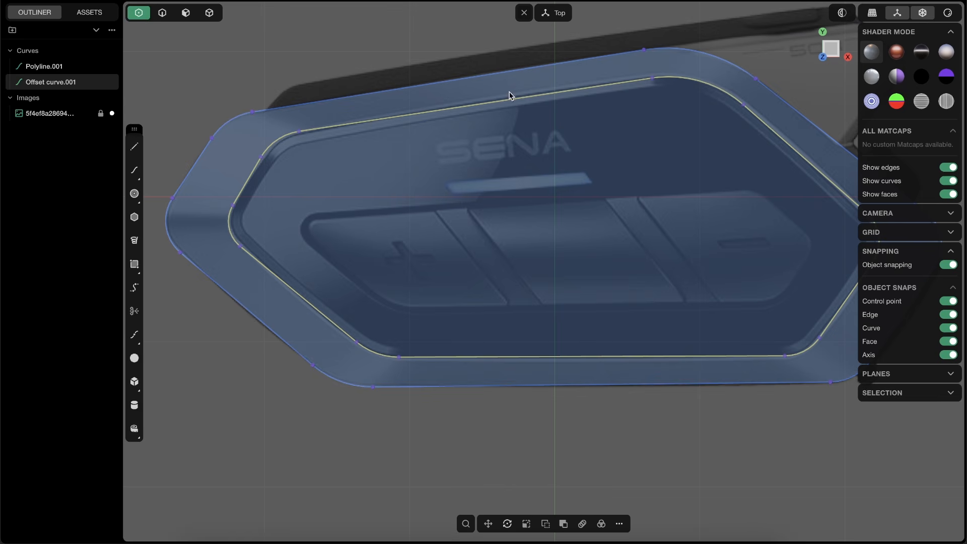
# Step: Move the whole inner outline upward along Z so it sits above the plane of the outer outline
pyautogui.moveTo(509, 96); pyautogui.dragTo(684, 326, button='middle')
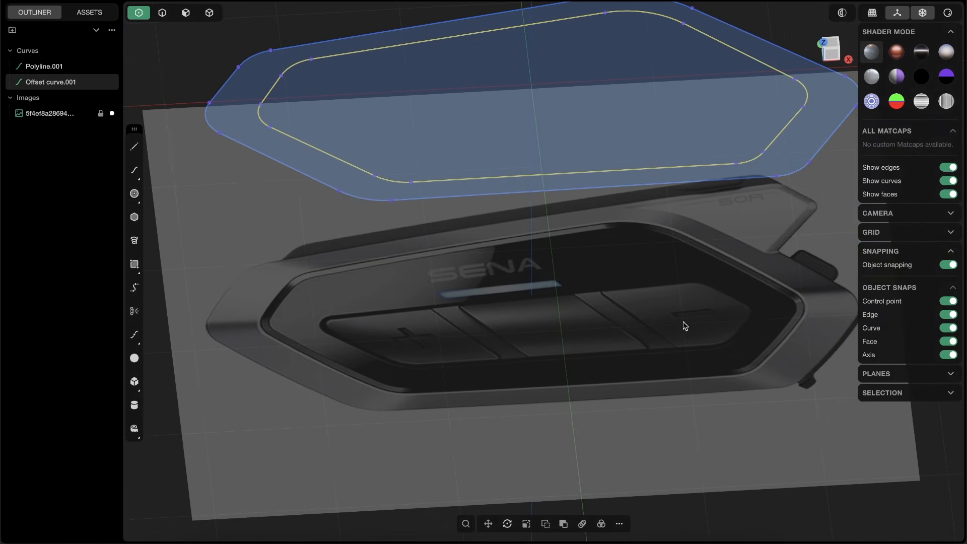
pyautogui.keyDown('shift'); pyautogui.moveTo(458, 127); pyautogui.dragTo(460, 206, button='middle'); pyautogui.keyUp('shift')
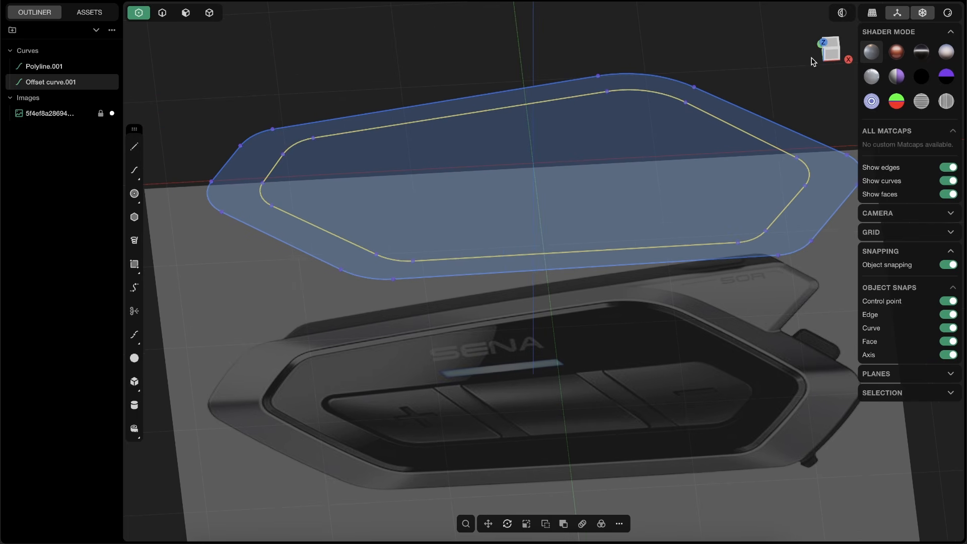
pyautogui.moveTo(350, 204); pyautogui.dragTo(406, 157, button='middle')
pyautogui.press('2')
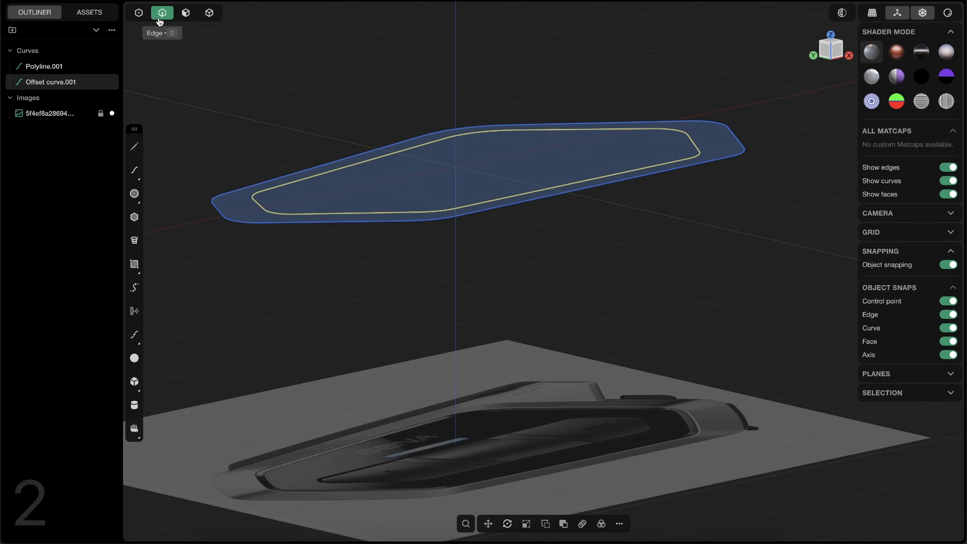
pyautogui.press('g')
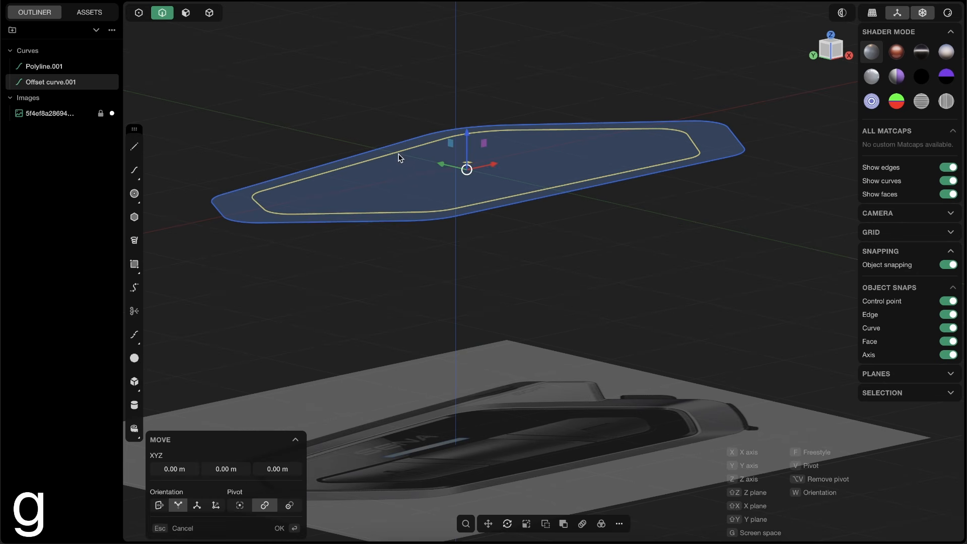
pyautogui.moveTo(468, 132); pyautogui.dragTo(470, 115)
pyautogui.moveTo(433, 209); pyautogui.dragTo(435, 182, button='middle')
pyautogui.moveTo(455, 142); pyautogui.dragTo(455, 140)
pyautogui.moveTo(443, 189); pyautogui.dragTo(431, 237, button='middle')
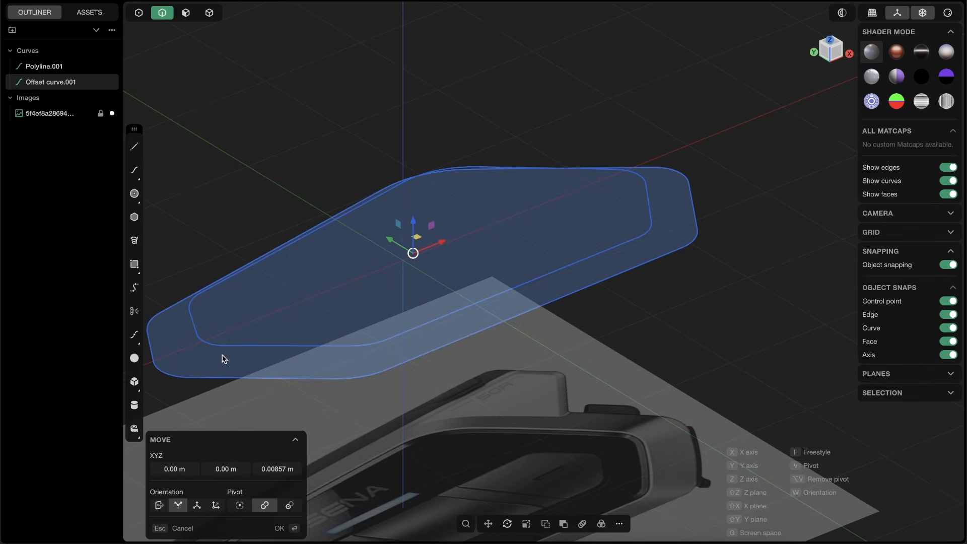
pyautogui.keyDown('shift'); pyautogui.moveTo(363, 280); pyautogui.dragTo(386, 141, button='middle'); pyautogui.keyUp('shift')
pyautogui.press('Return')
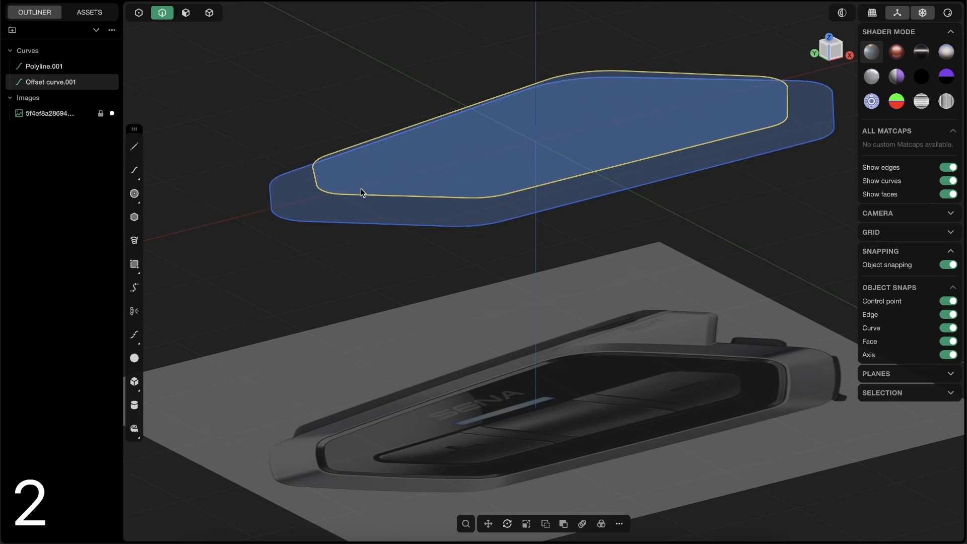
# Step: Loft a surface between the raised inner outline and the outer outline to form the sloped rim
pyautogui.keyDown('shift'); pyautogui.click(373, 223); pyautogui.keyUp('shift')
pyautogui.keyDown('shift'); pyautogui.moveTo(488, 204); pyautogui.dragTo(477, 212, button='middle'); pyautogui.keyUp('shift')
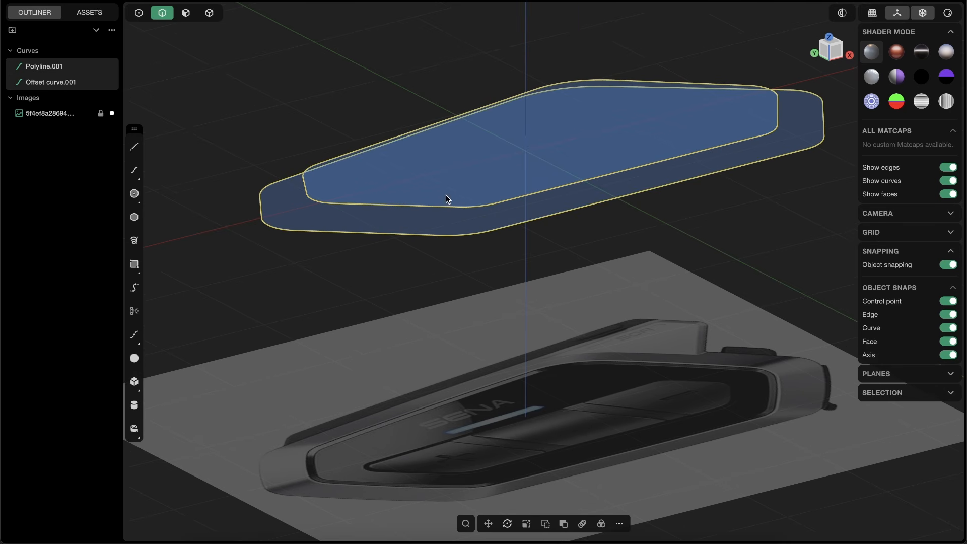
pyautogui.press('l')
pyautogui.moveTo(361, 237); pyautogui.dragTo(326, 161, button='middle')
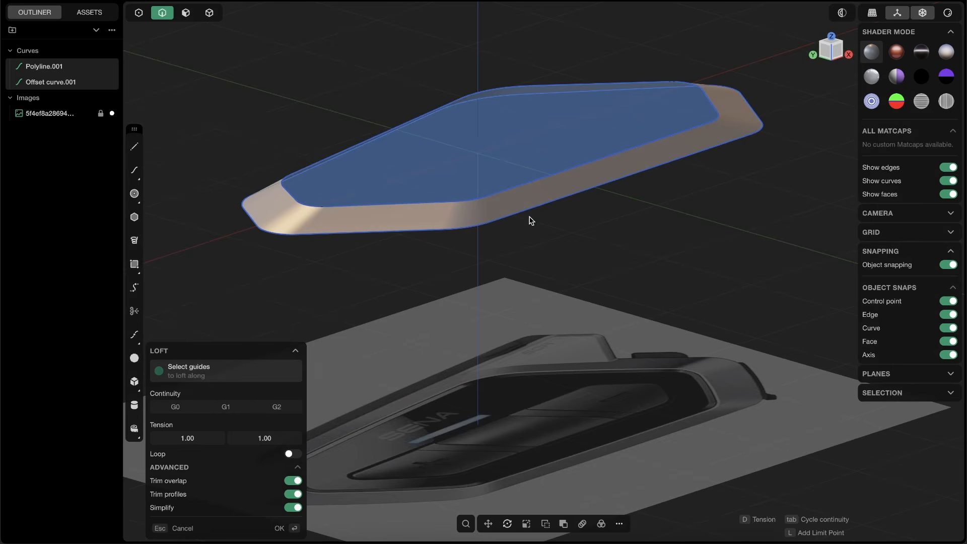
pyautogui.moveTo(530, 220); pyautogui.dragTo(688, 139, button='middle')
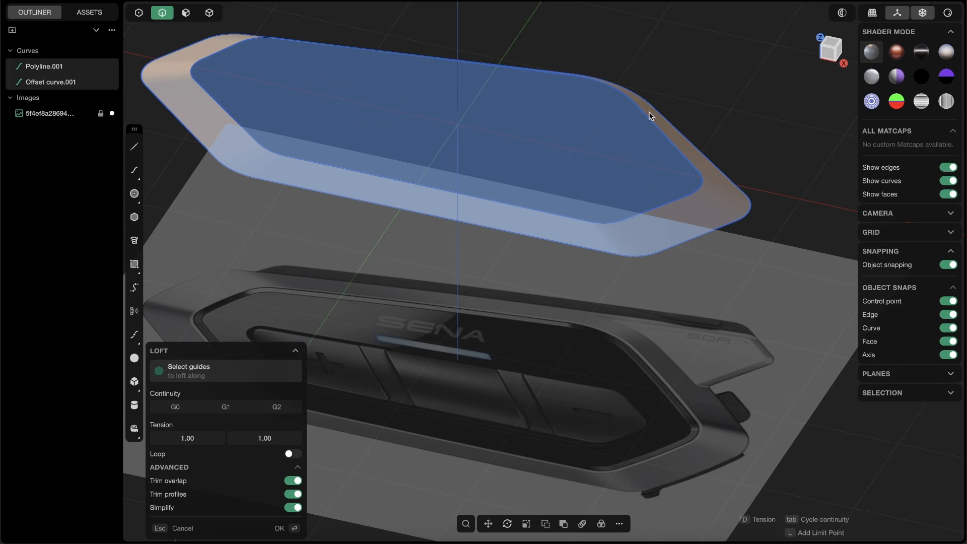
pyautogui.keyDown('shift'); pyautogui.moveTo(340, 90); pyautogui.dragTo(345, 186, button='middle'); pyautogui.keyUp('shift')
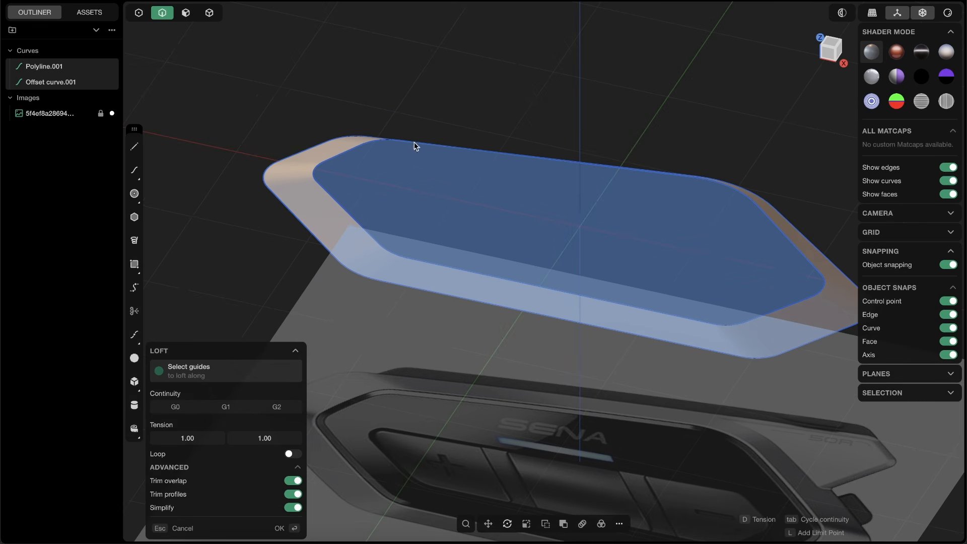
pyautogui.moveTo(414, 146); pyautogui.dragTo(368, 298, button='middle')
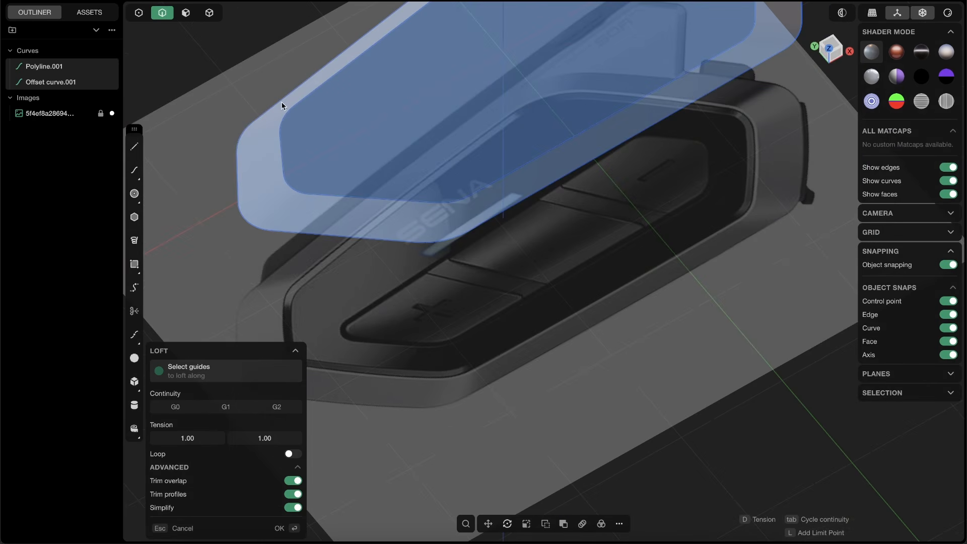
pyautogui.moveTo(395, 203); pyautogui.dragTo(344, 167, button='middle')
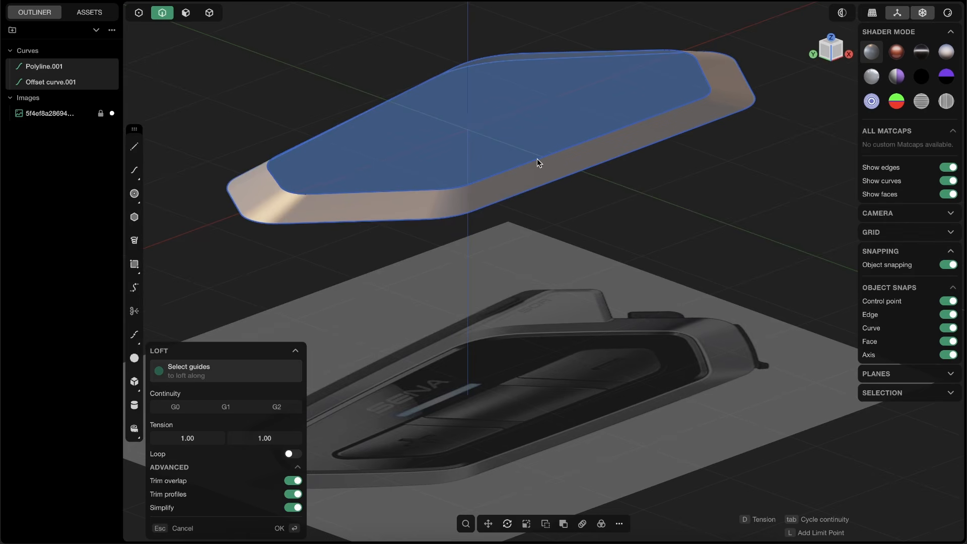
pyautogui.moveTo(537, 158); pyautogui.dragTo(406, 325, button='middle')
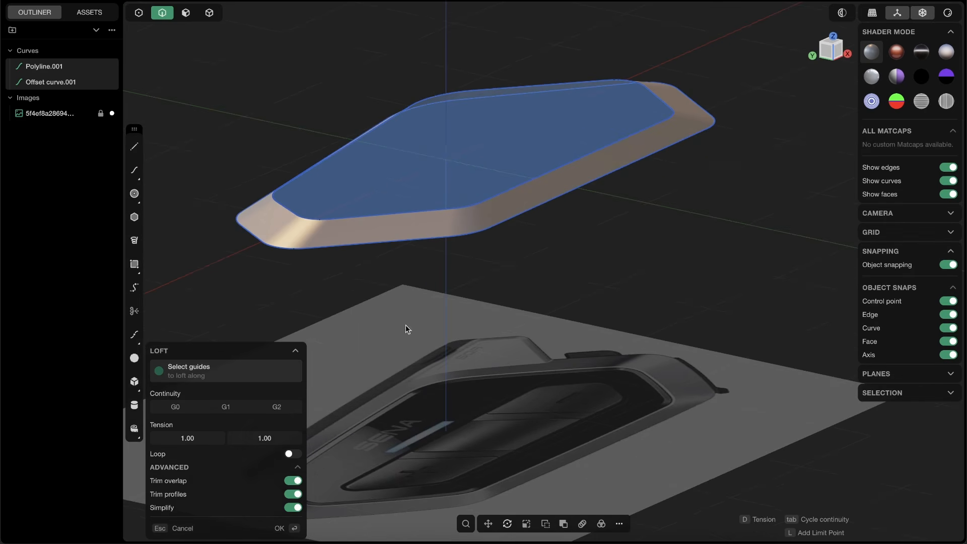
pyautogui.click(291, 527)
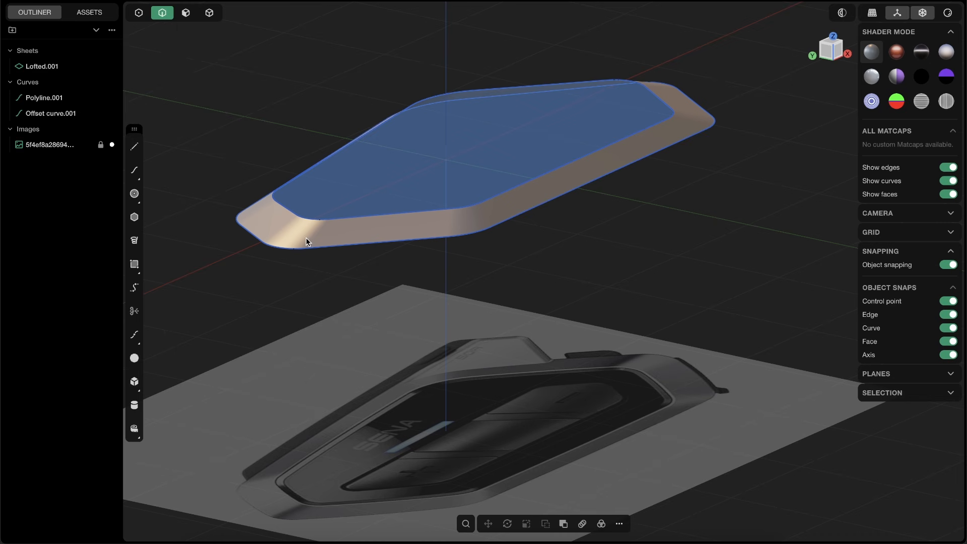
# Step: Hide the inner and outer outline curves so only the lofted rim sheet remains above the reference image
pyautogui.click(298, 218)
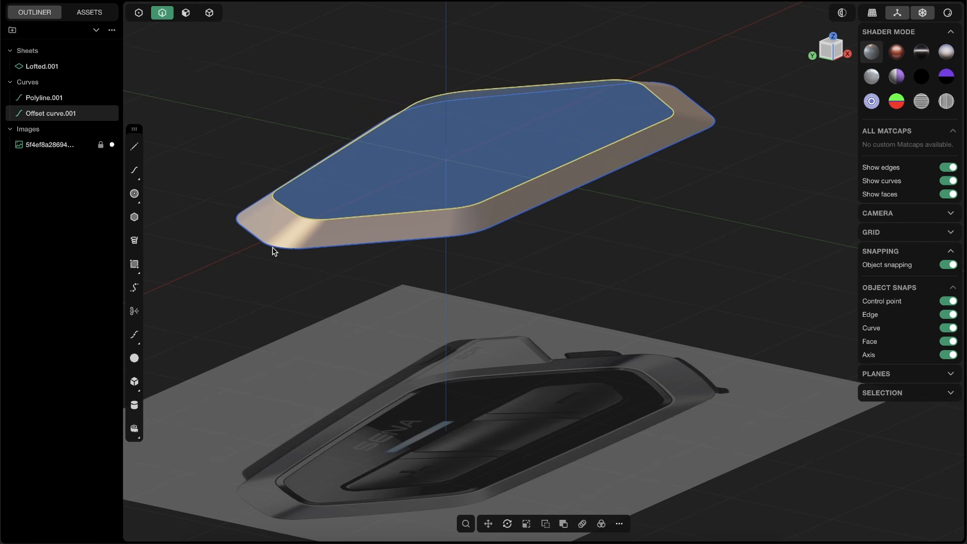
pyautogui.keyDown('shift'); pyautogui.click(272, 248); pyautogui.keyUp('shift')
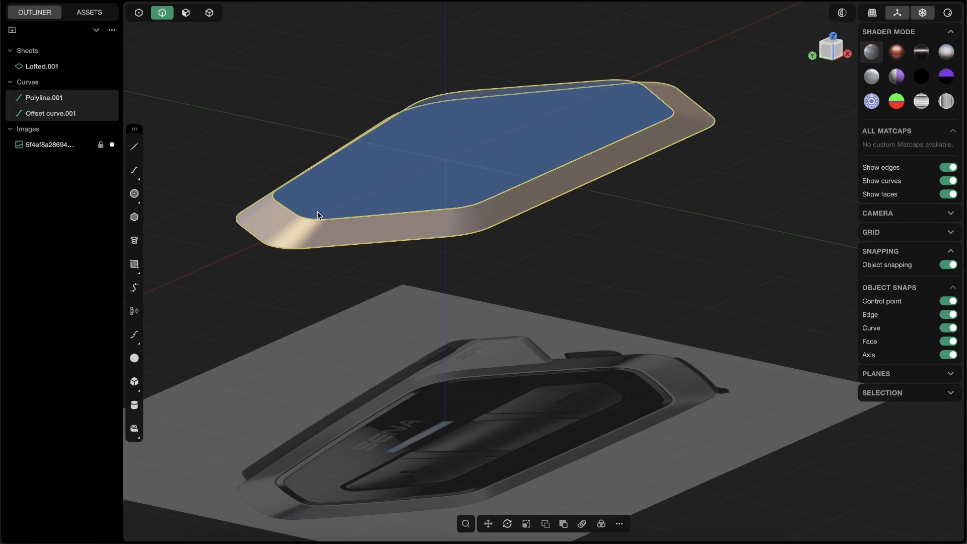
pyautogui.press('h')
pyautogui.moveTo(337, 239); pyautogui.dragTo(401, 149, button='middle')
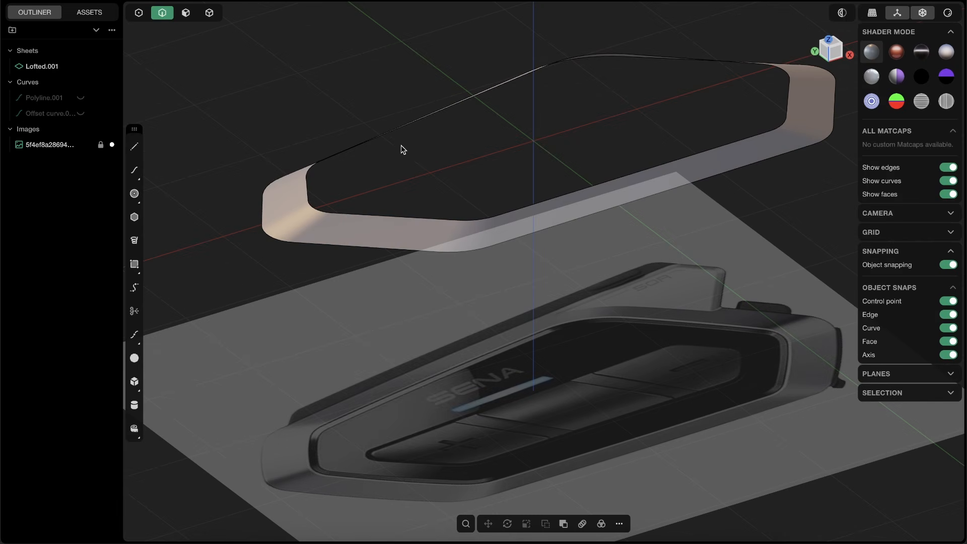
# Step: Move the lofted rim sheet slightly upward along Z so it sits clear above the ground plane
pyautogui.click(209, 13)
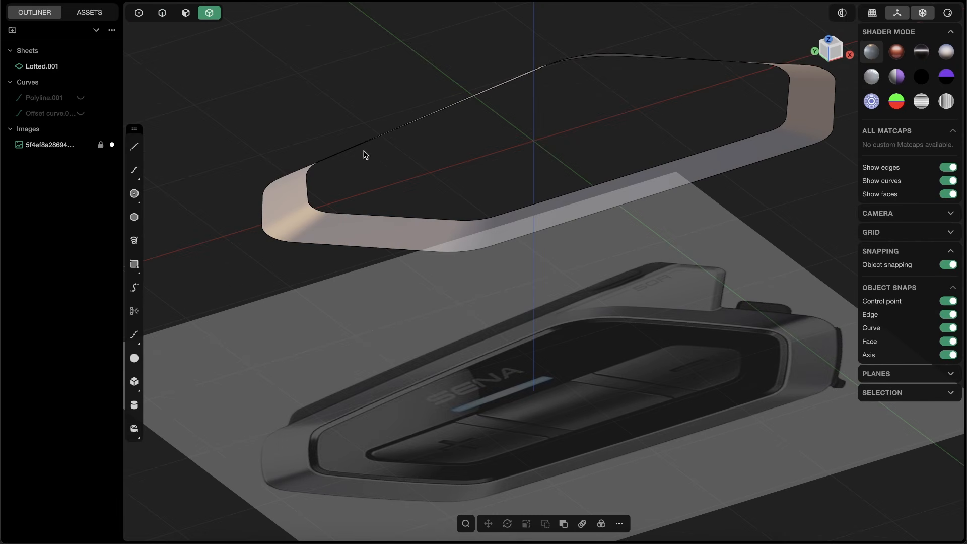
pyautogui.click(293, 198)
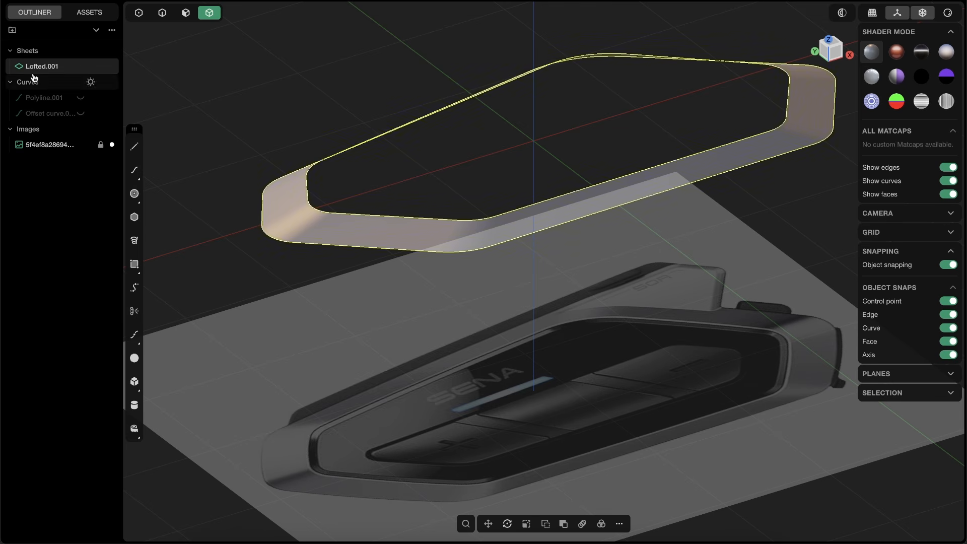
pyautogui.moveTo(276, 203); pyautogui.dragTo(302, 200, button='middle')
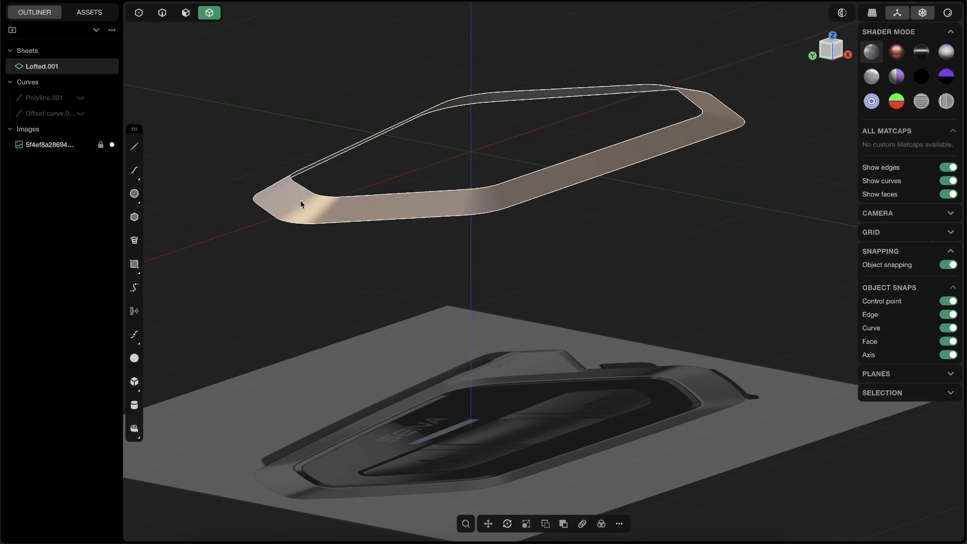
pyautogui.click(838, 55)
pyautogui.scroll(-2, 608, 152)
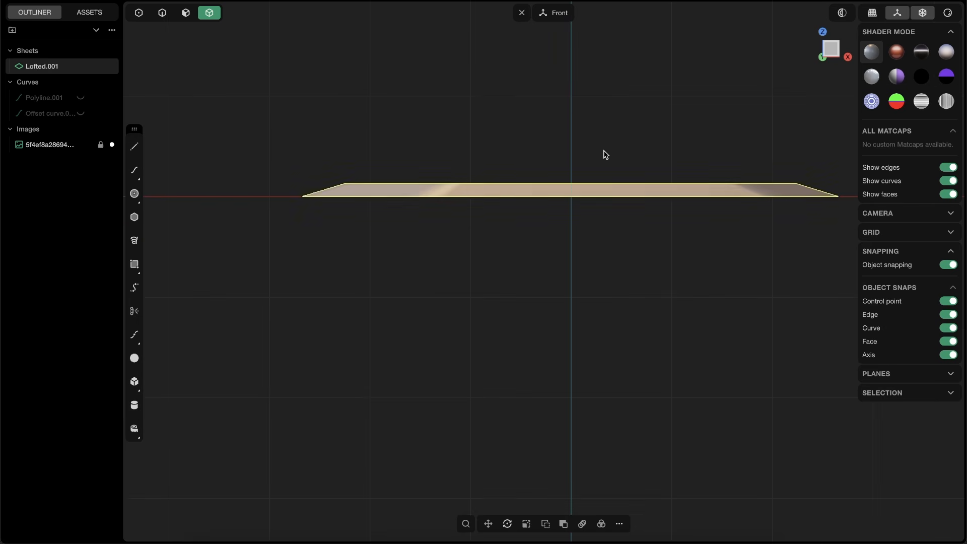
pyautogui.keyDown('shift'); pyautogui.moveTo(596, 181); pyautogui.dragTo(568, 186, button='middle'); pyautogui.keyUp('shift')
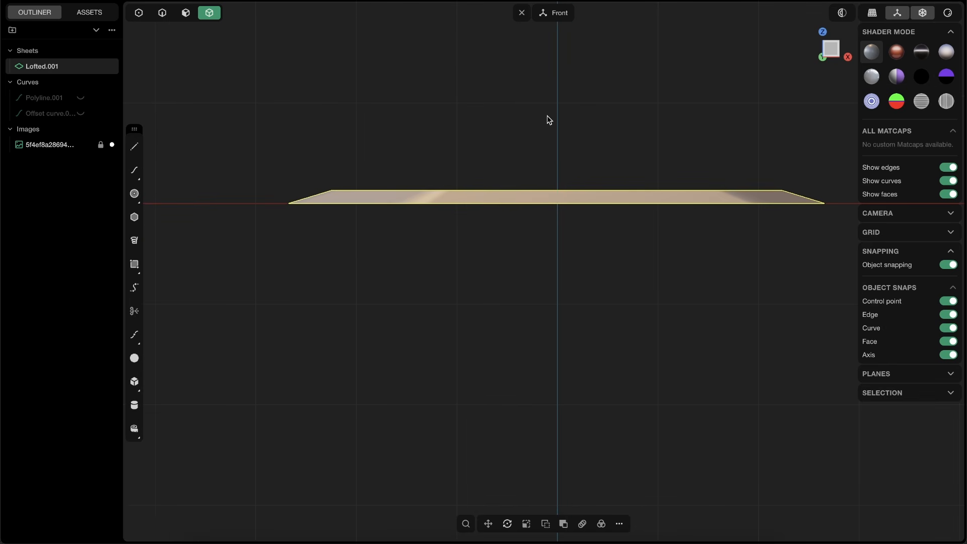
pyautogui.press('g')
pyautogui.moveTo(556, 159); pyautogui.dragTo(513, 211)
pyautogui.moveTo(514, 211); pyautogui.dragTo(576, 444, button='middle')
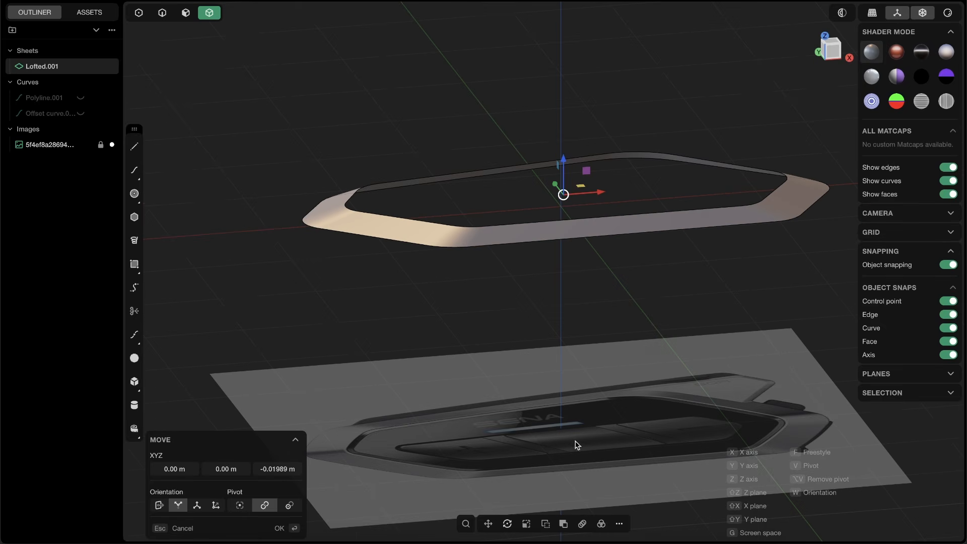
pyautogui.keyDown('shift'); pyautogui.moveTo(666, 434); pyautogui.dragTo(557, 235, button='middle'); pyautogui.keyUp('shift')
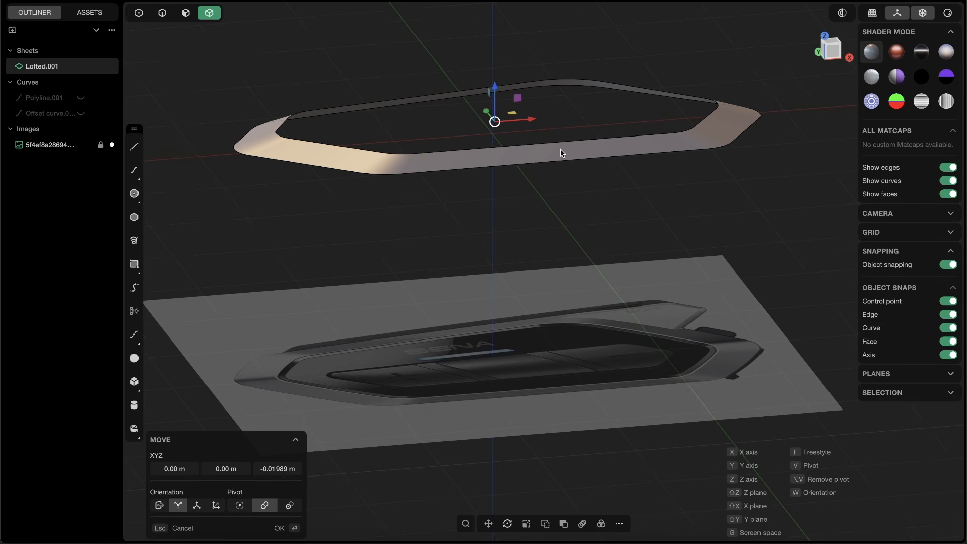
pyautogui.moveTo(559, 149)
pyautogui.mouseDown(button='middle')
pyautogui.moveTo(541, 119)
pyautogui.moveTo(499, 144)
pyautogui.moveTo(578, 142)
pyautogui.mouseUp(button='middle')
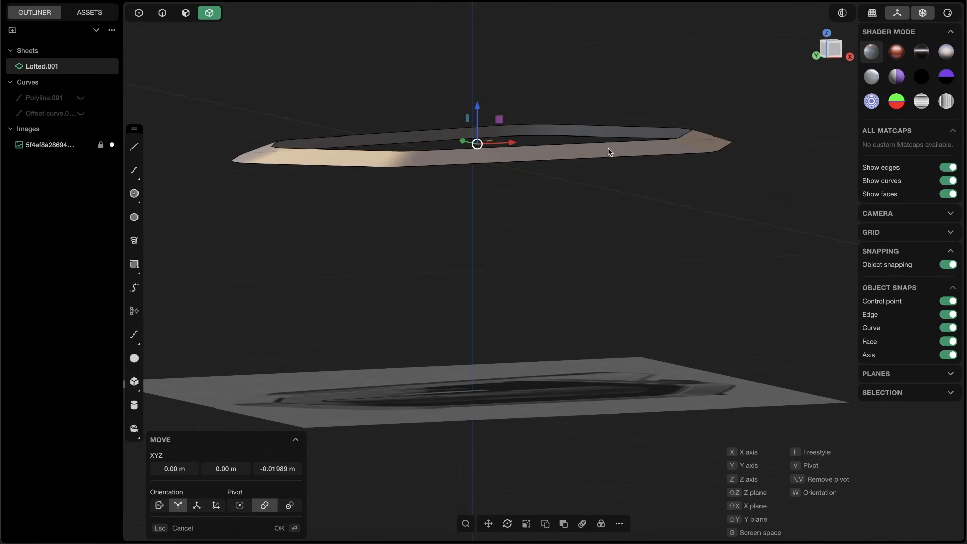
pyautogui.click(845, 52)
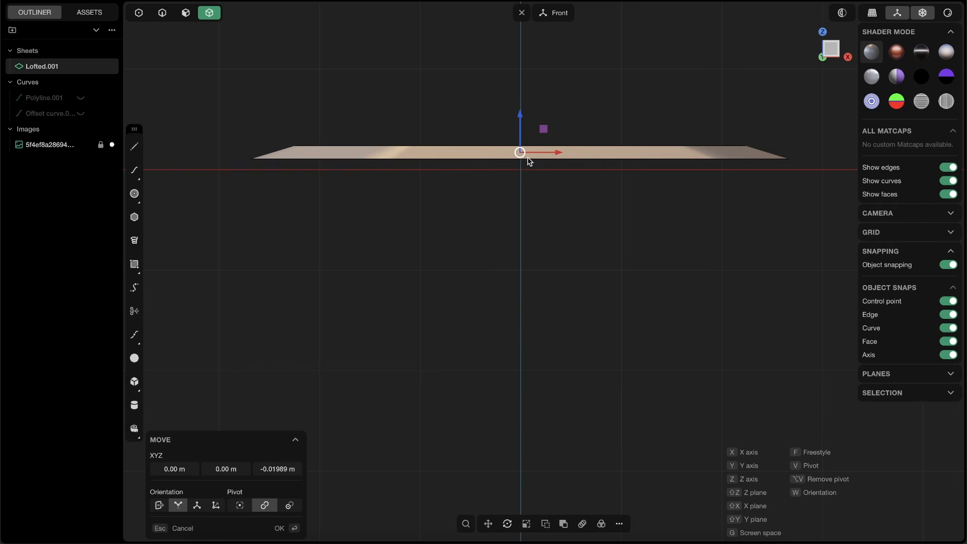
pyautogui.press('Return')
# Step: Mirror the rim sheet along Z across the ground plane, keeping both halves as separate sheets
pyautogui.moveTo(529, 155); pyautogui.dragTo(502, 168, button='middle')
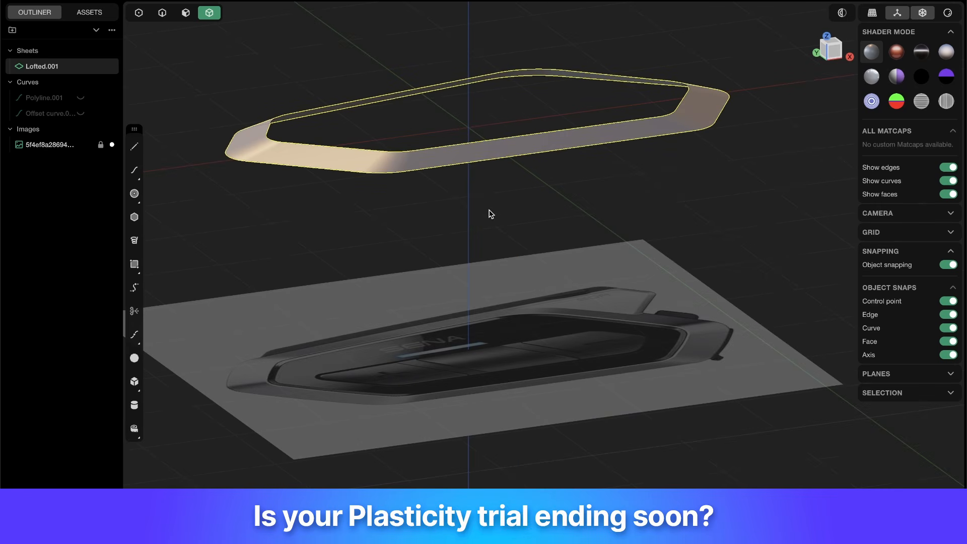
pyautogui.keyDown('shift'); pyautogui.moveTo(481, 187); pyautogui.dragTo(494, 194, button='middle'); pyautogui.keyUp('shift')
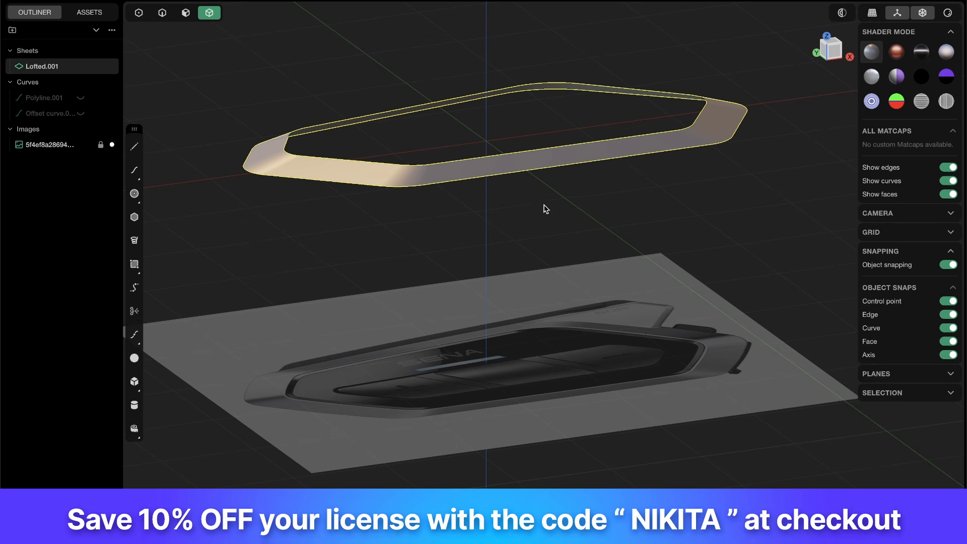
pyautogui.moveTo(595, 309); pyautogui.dragTo(587, 187, button='middle')
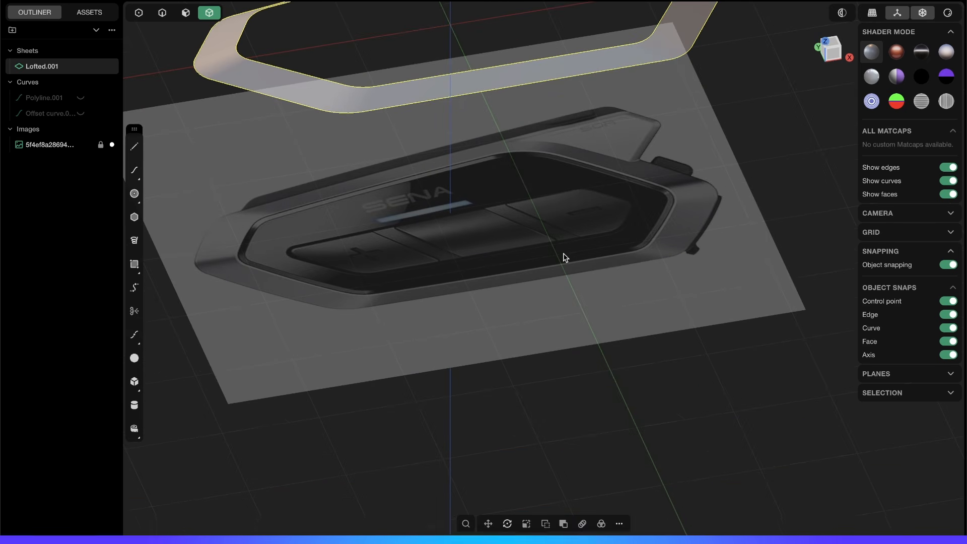
pyautogui.scroll(-3, 501, 216)
pyautogui.moveTo(500, 216); pyautogui.dragTo(492, 171, button='middle')
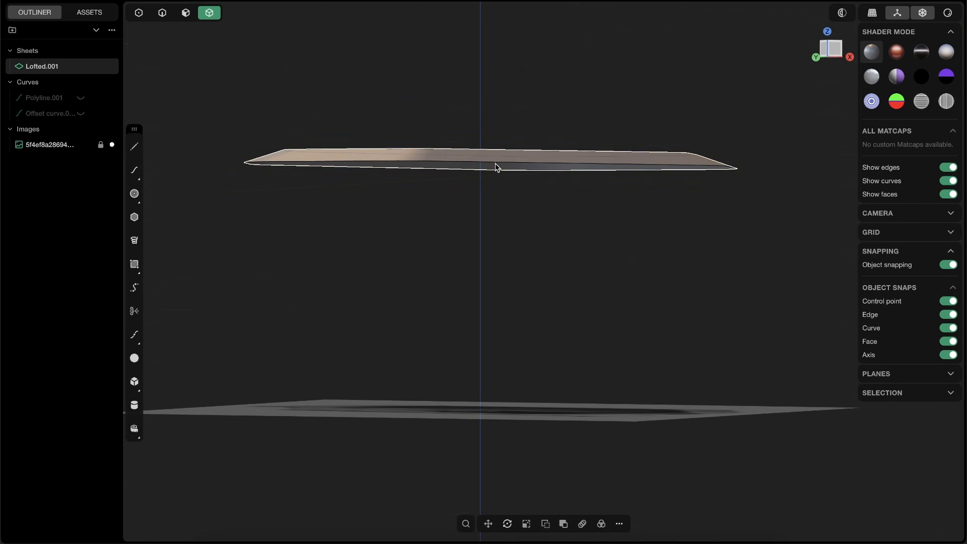
pyautogui.hotkey('alt', 'x')
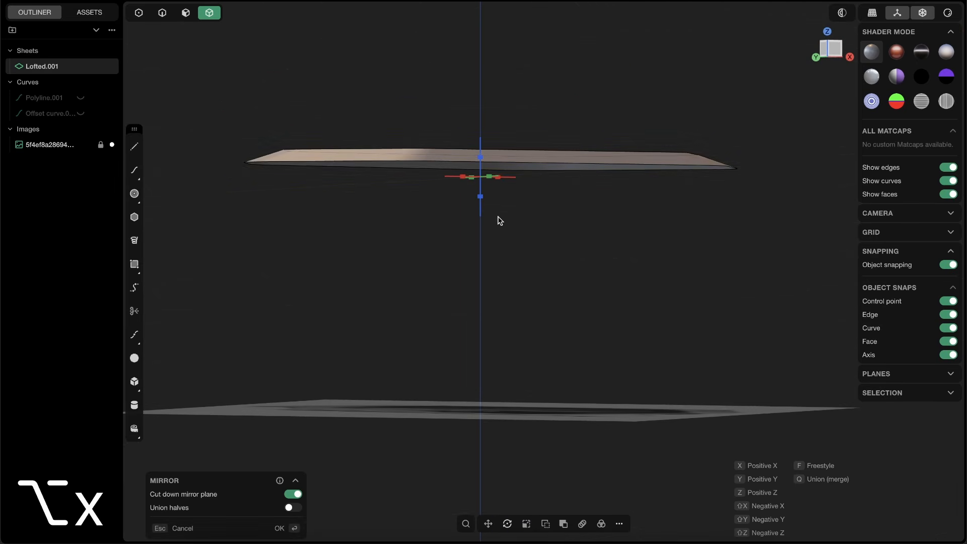
pyautogui.moveTo(531, 164); pyautogui.dragTo(500, 144, button='middle')
pyautogui.click(492, 140)
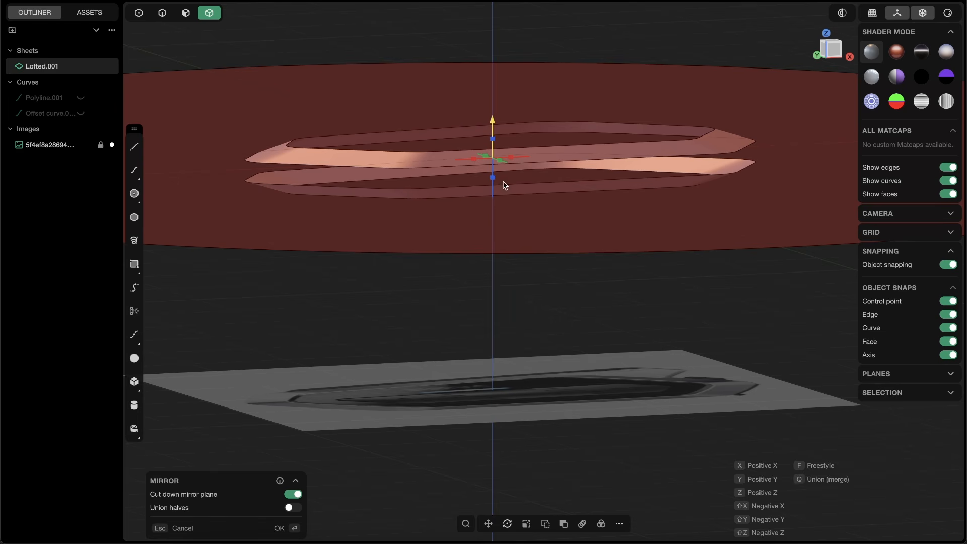
pyautogui.moveTo(534, 188); pyautogui.dragTo(583, 218, button='middle')
pyautogui.press('Return')
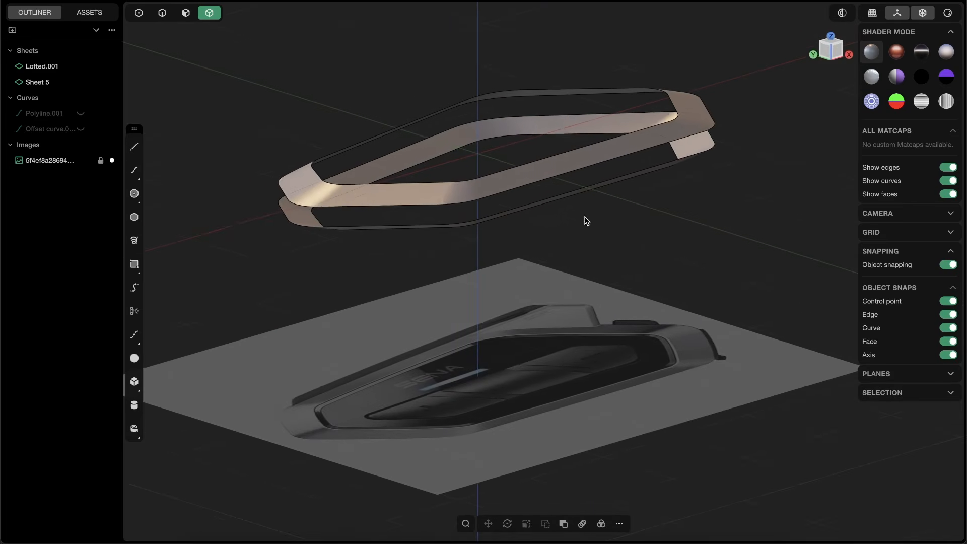
# Step: Start a loft between the facing outer edges of the upper and lower rim sheets to bridge the gap
pyautogui.scroll(3, 576, 149)
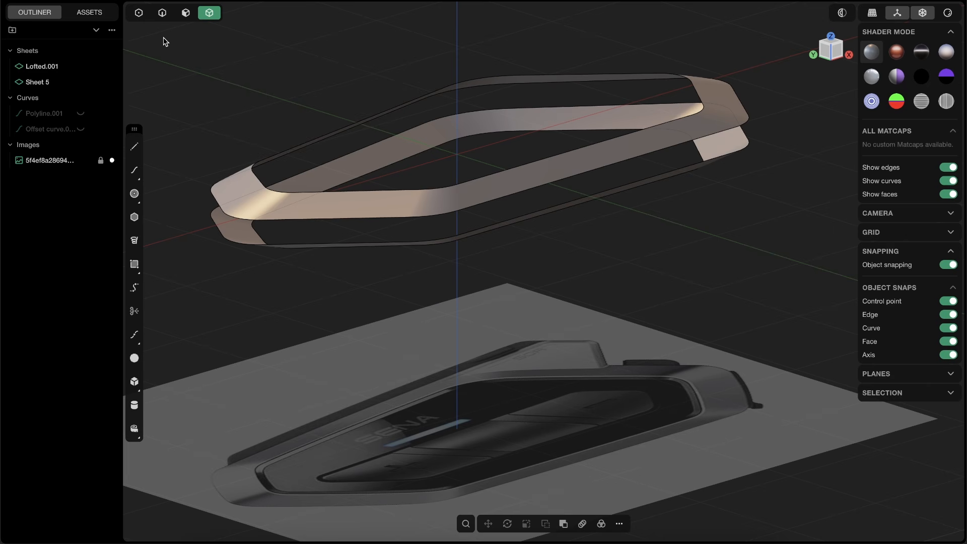
pyautogui.press('2')
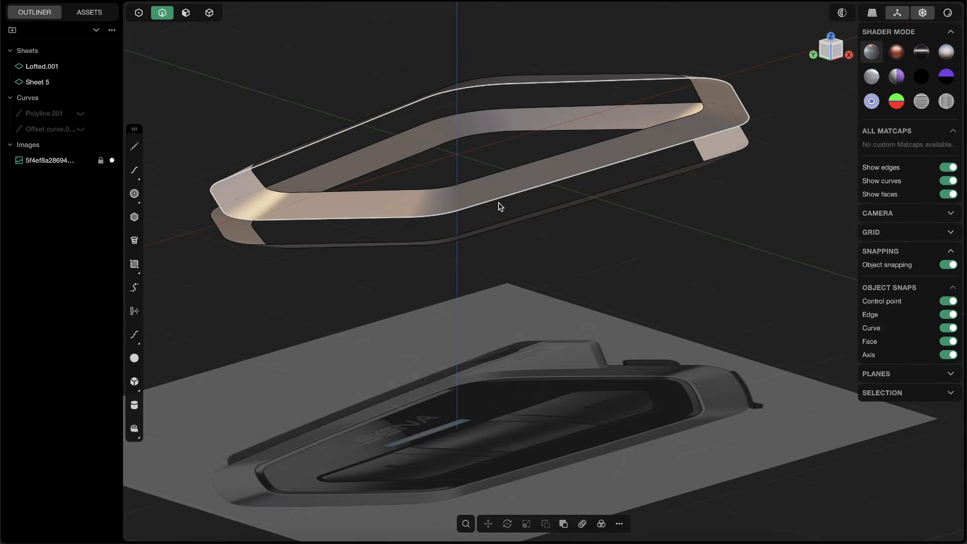
pyautogui.moveTo(516, 227); pyautogui.dragTo(518, 222, button='middle')
pyautogui.click(516, 194)
pyautogui.press('e')
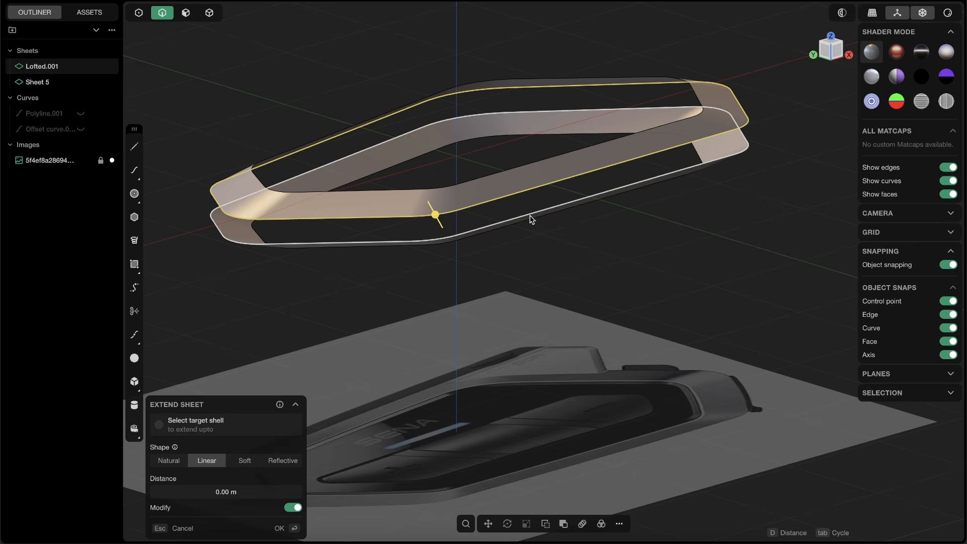
pyautogui.moveTo(550, 209); pyautogui.dragTo(457, 166, button='middle')
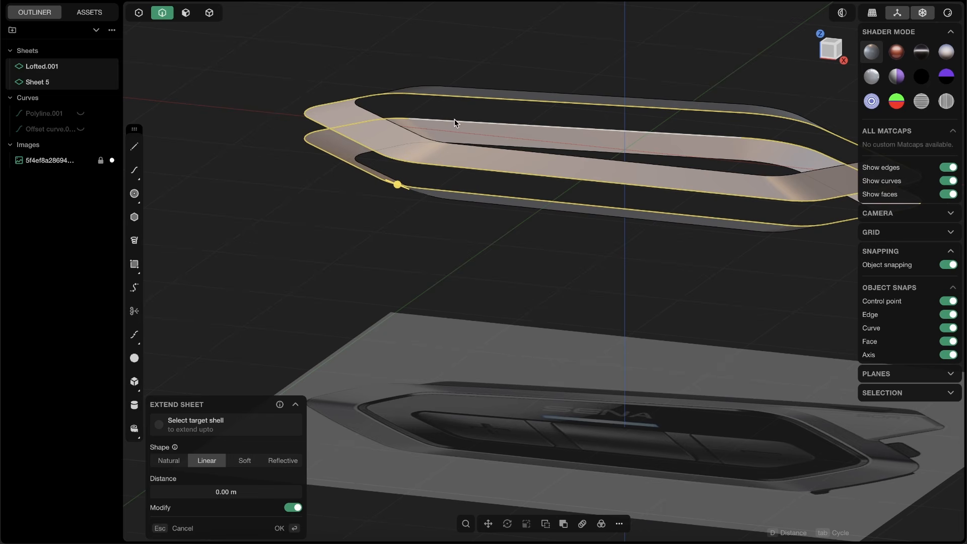
pyautogui.press('l')
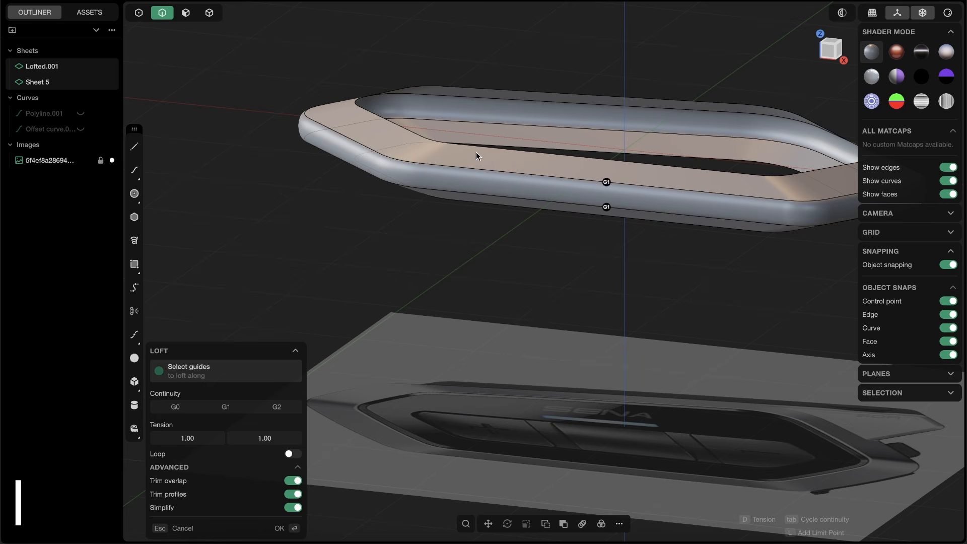
pyautogui.moveTo(476, 152); pyautogui.dragTo(479, 188, button='middle')
pyautogui.scroll(5, 537, 171)
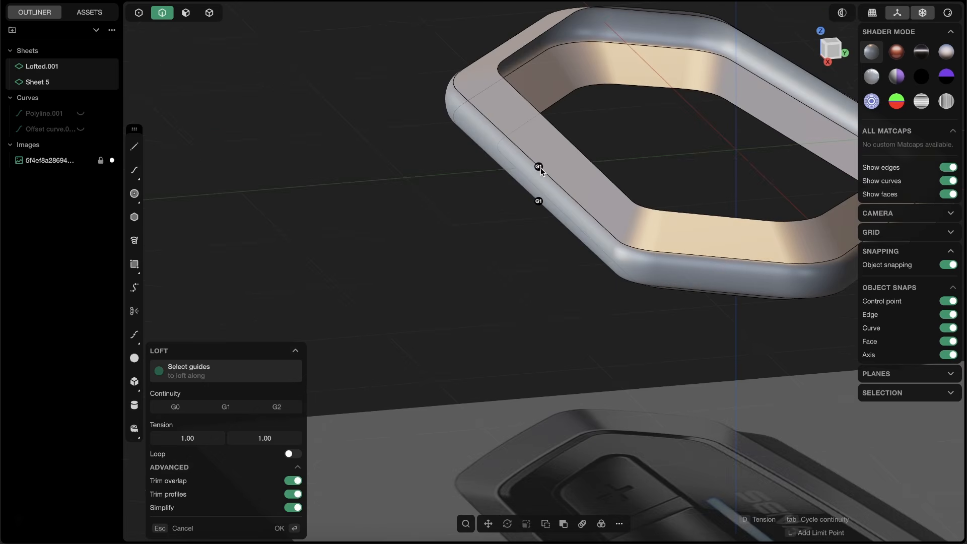
# Step: Set the loft's continuity to G0 at both edges and finish it as a straight side wall
pyautogui.click(540, 168)
pyautogui.click(539, 171)
pyautogui.moveTo(481, 127)
pyautogui.mouseDown(button='middle')
pyautogui.moveTo(449, 92)
pyautogui.moveTo(493, 83)
pyautogui.moveTo(505, 116)
pyautogui.mouseUp(button='middle')
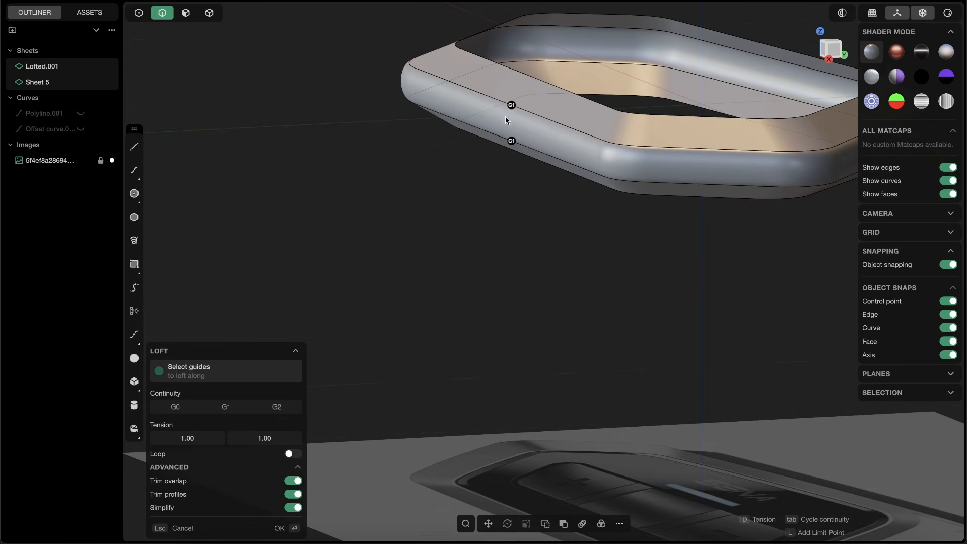
pyautogui.click(511, 107)
pyautogui.click(511, 107)
pyautogui.click(511, 142)
pyautogui.click(511, 142)
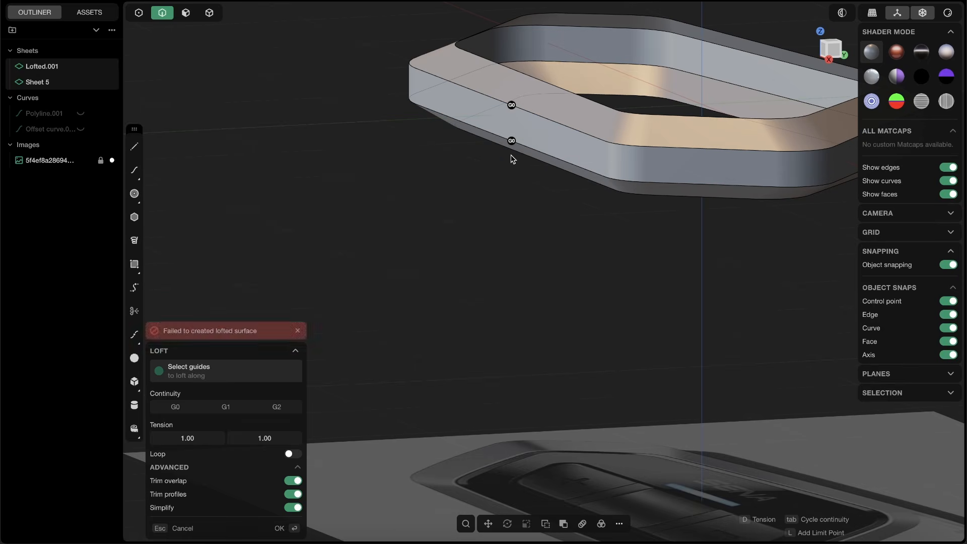
pyautogui.scroll(-2, 504, 118)
pyautogui.rightClick(553, 109)
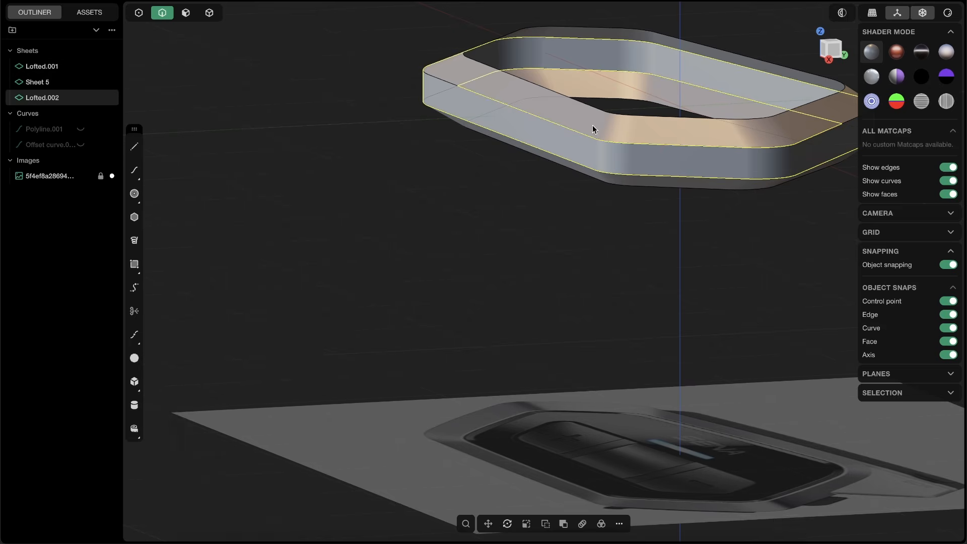
# Step: Switch to the Pinterest page in the browser, examine the enlarged SENA reference photo, and return to Plasticity
pyautogui.keyDown('shift'); pyautogui.moveTo(592, 126); pyautogui.dragTo(504, 166, button='middle'); pyautogui.keyUp('shift')
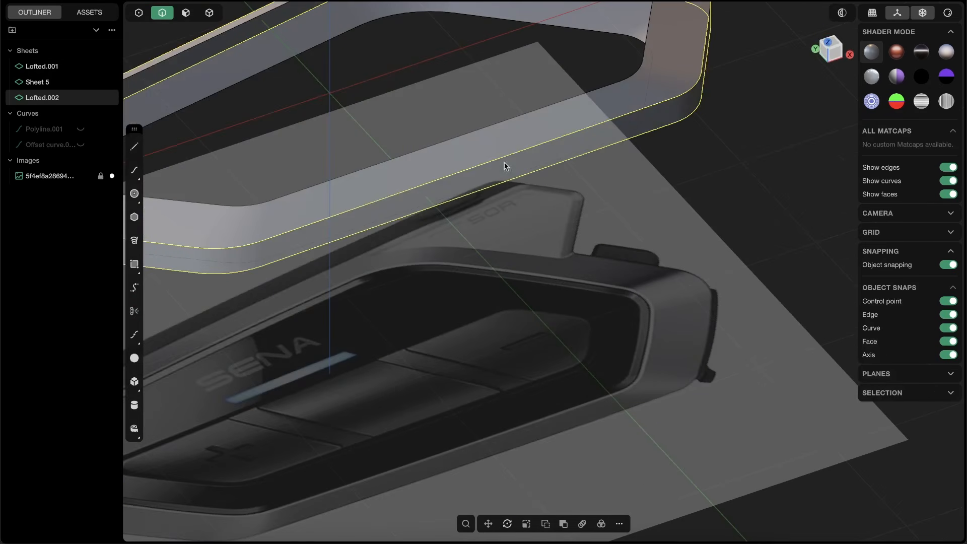
pyautogui.keyDown('shift'); pyautogui.moveTo(384, 100); pyautogui.dragTo(530, 210, button='middle'); pyautogui.keyUp('shift')
pyautogui.hotkey('alt', 'Tab')
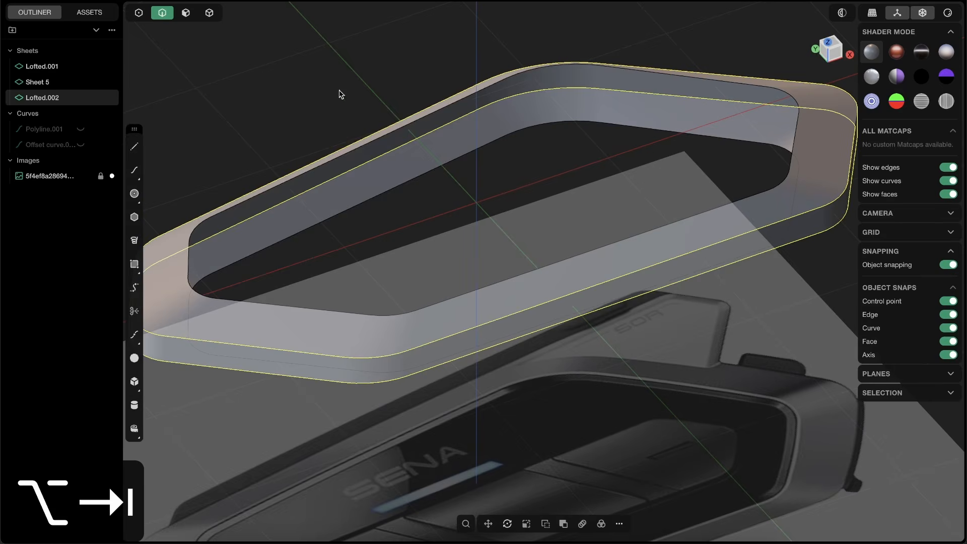
pyautogui.hotkey('alt', 'Tab')
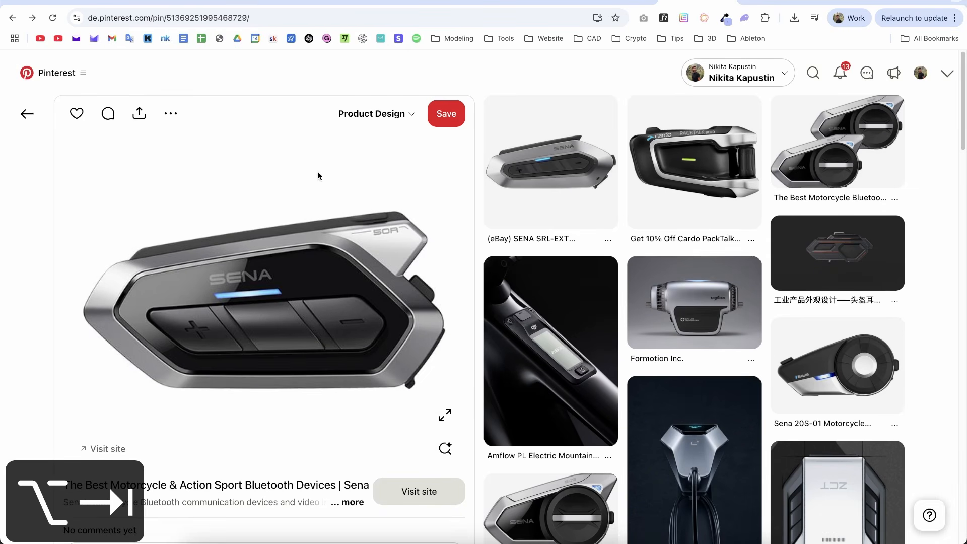
pyautogui.click(445, 414)
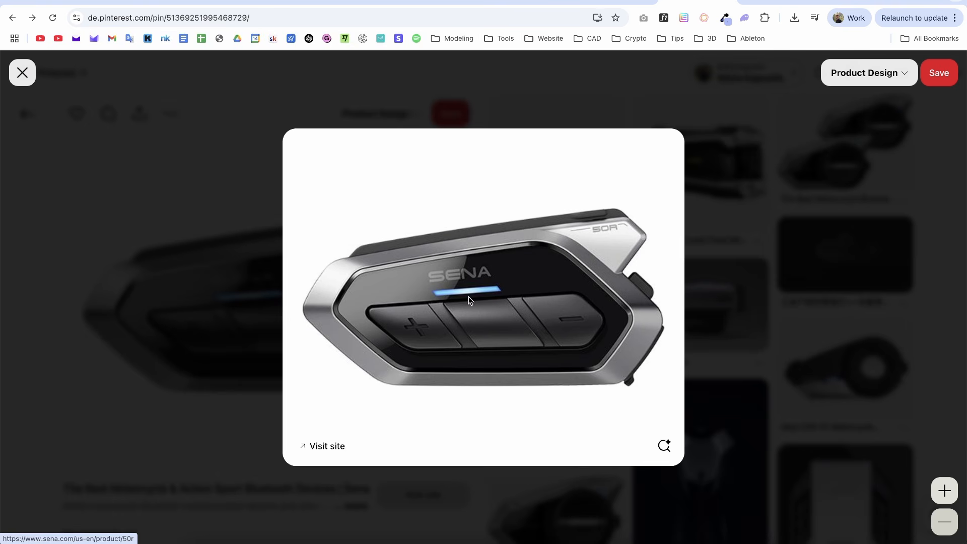
pyautogui.hotkey('alt', 'Tab')
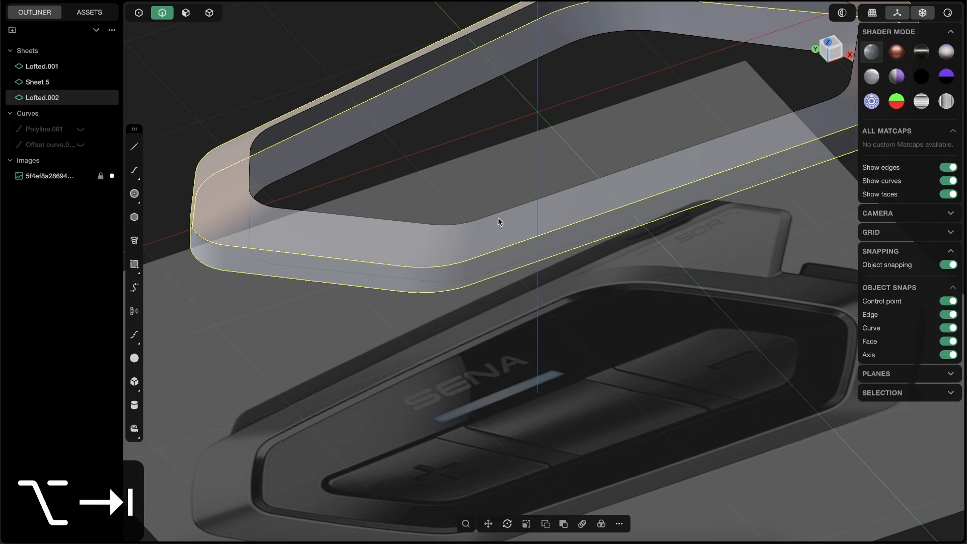
# Step: Patch the opening inside the upper rim's inner edge with G0 continuity and multiple faces
pyautogui.click(475, 202)
pyautogui.moveTo(464, 233); pyautogui.dragTo(497, 191, button='middle')
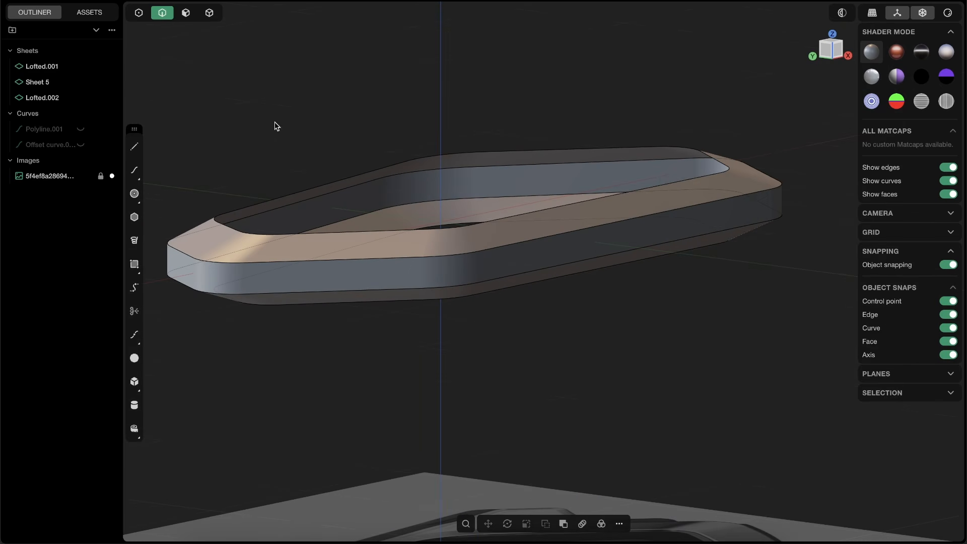
pyautogui.press('2')
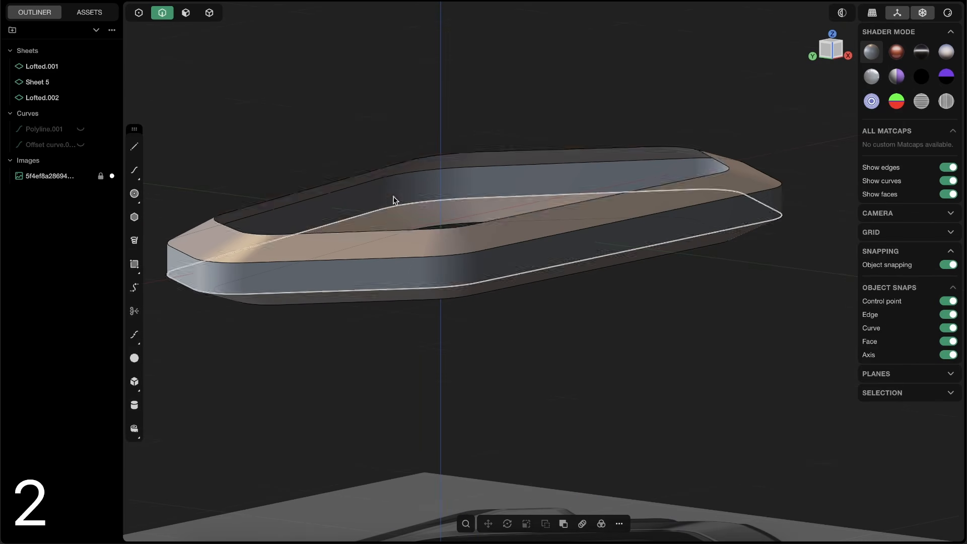
pyautogui.click(403, 165)
pyautogui.moveTo(453, 198)
pyautogui.mouseDown(button='middle')
pyautogui.moveTo(486, 187)
pyautogui.moveTo(502, 165)
pyautogui.moveTo(460, 207)
pyautogui.mouseUp(button='middle')
pyautogui.write('f')
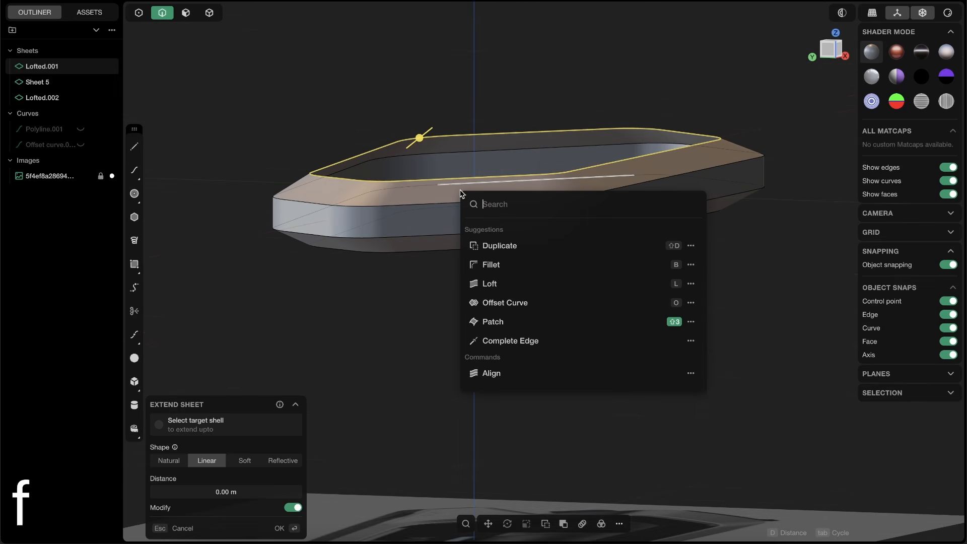
pyautogui.write('patch')
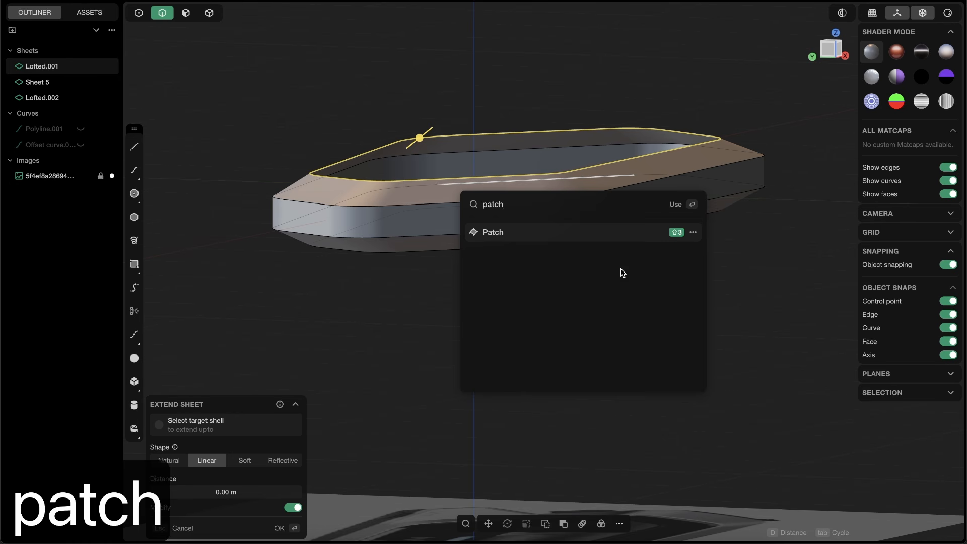
pyautogui.rightClick(647, 237)
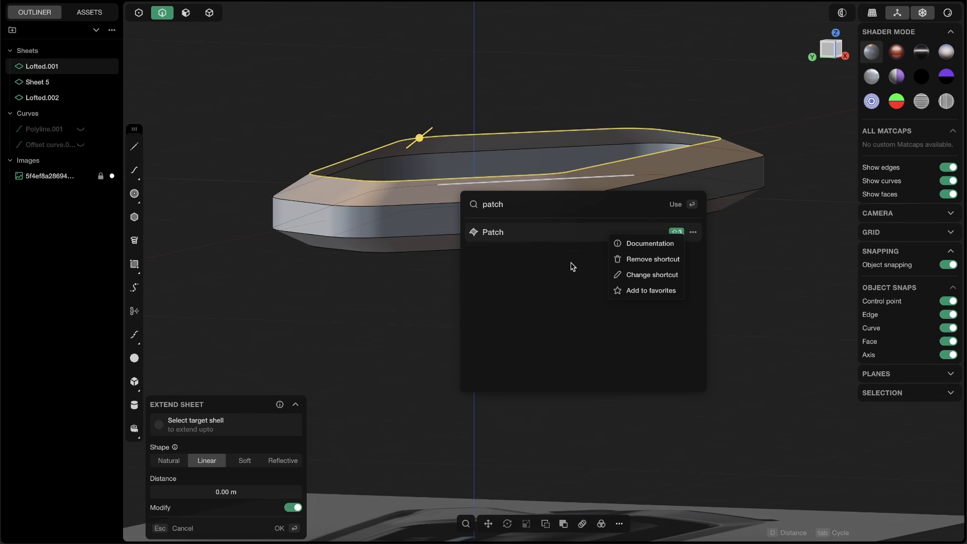
pyautogui.click(530, 257)
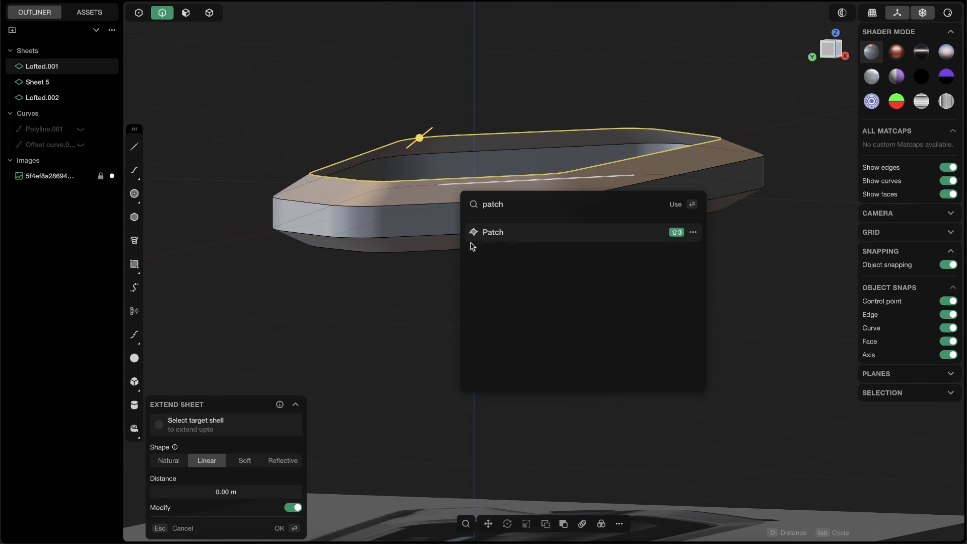
pyautogui.click(493, 234)
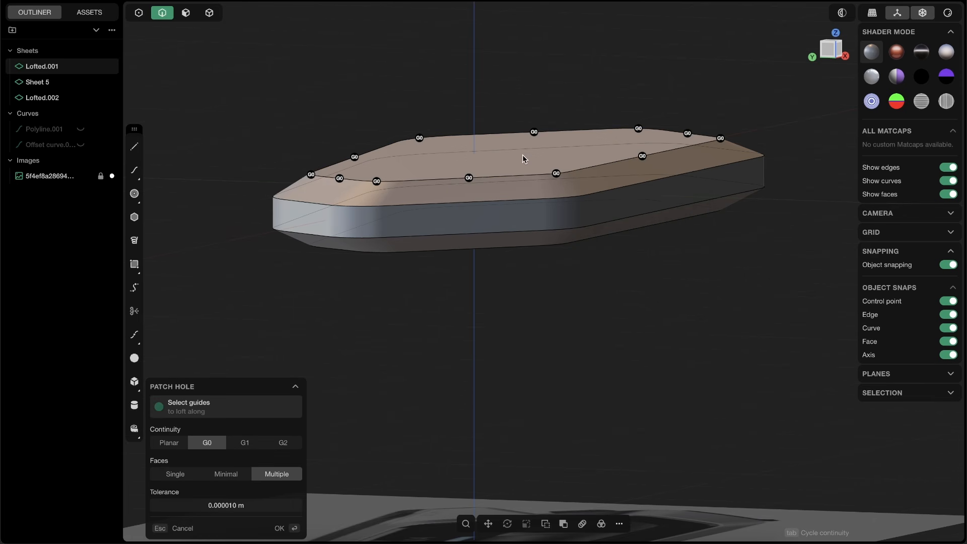
pyautogui.moveTo(522, 159); pyautogui.dragTo(340, 161, button='middle')
pyautogui.press('Return')
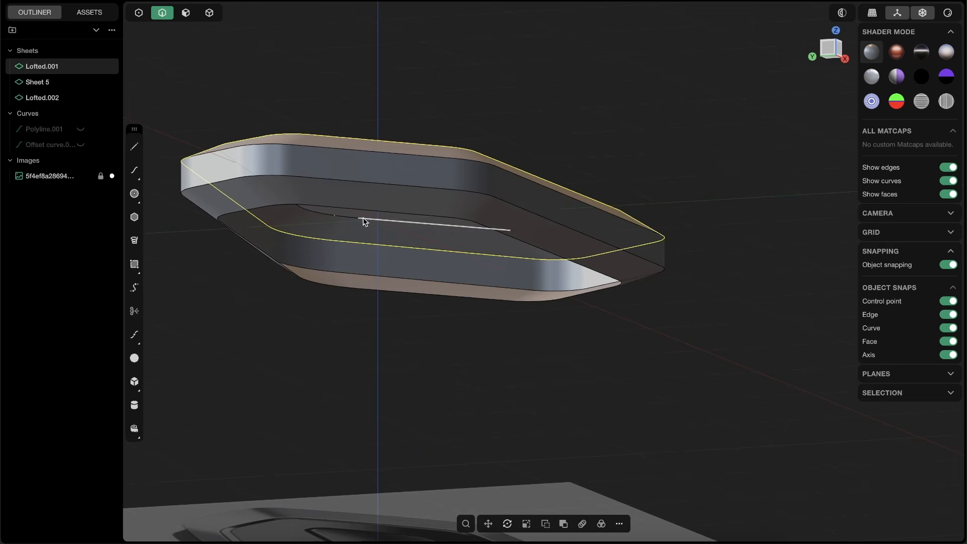
# Step: Patch the opening inside the lower rim's inner edge with G0 continuity and multiple faces
pyautogui.press('2')
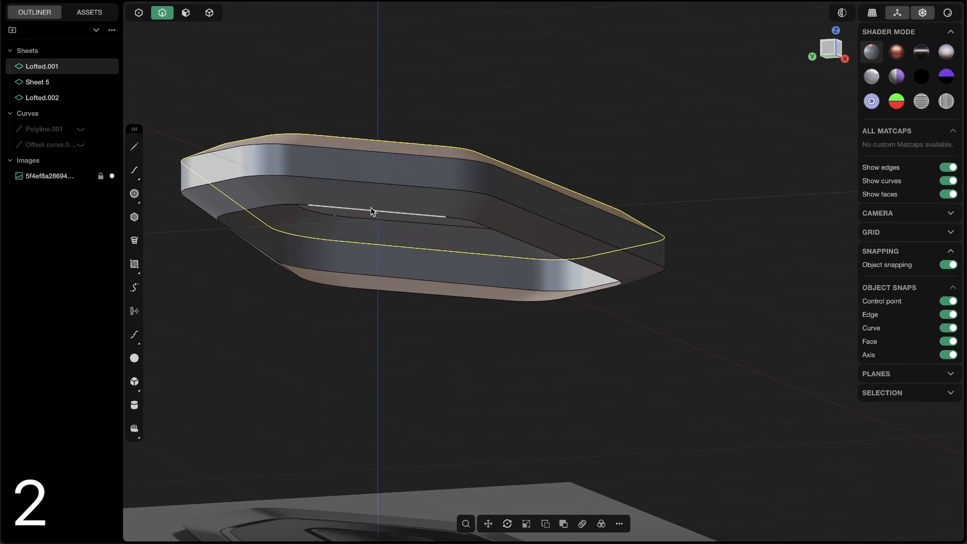
pyautogui.keyDown('shift'); pyautogui.click(417, 210); pyautogui.keyUp('shift')
pyautogui.moveTo(450, 179); pyautogui.dragTo(415, 159, button='middle')
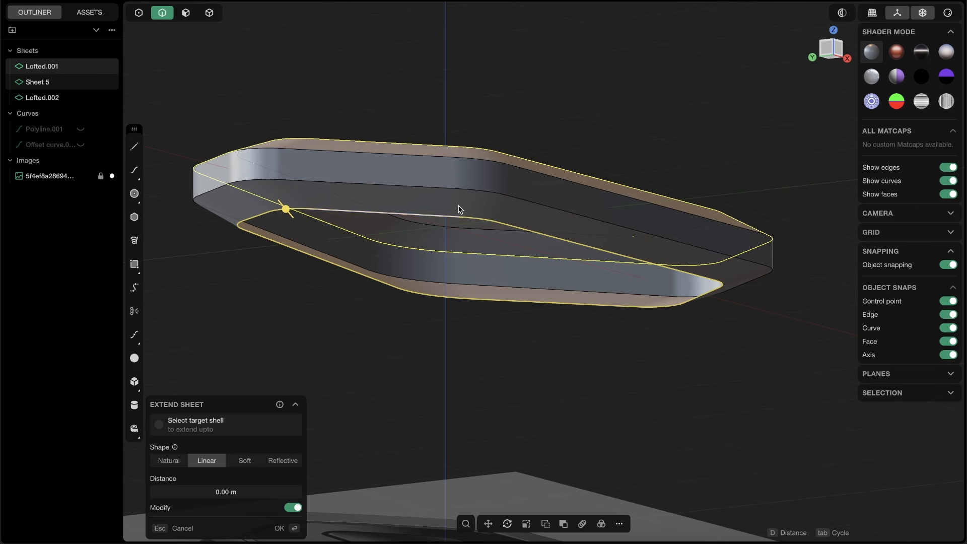
pyautogui.hotkey('shift', '3')
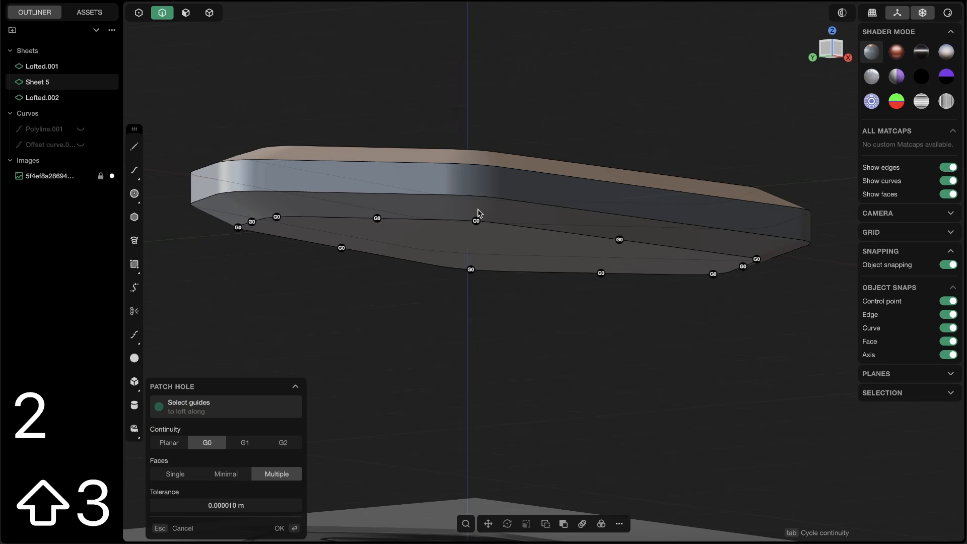
pyautogui.moveTo(478, 211); pyautogui.dragTo(513, 193, button='middle')
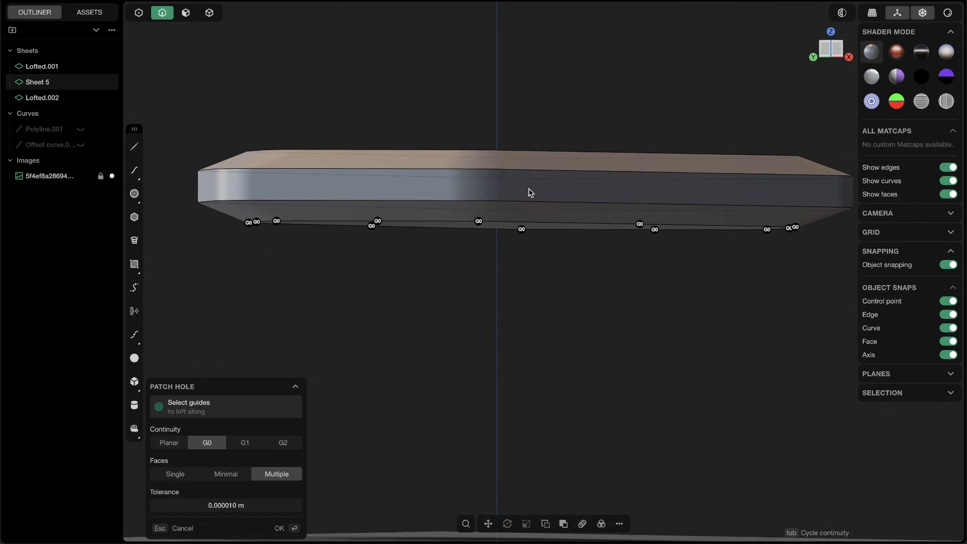
pyautogui.press('Return')
pyautogui.click(497, 115)
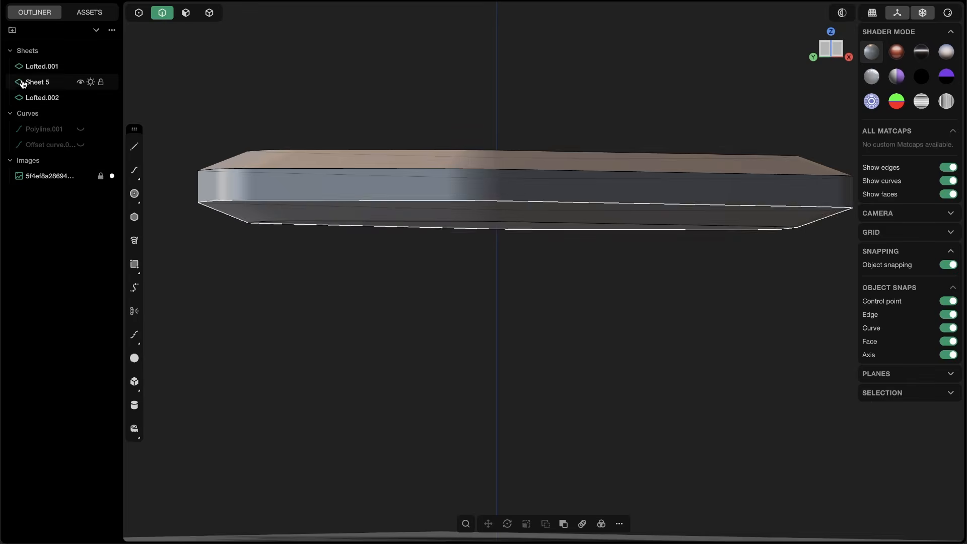
# Step: Join the upper sheet, lower sheet and side wall into a single solid body
pyautogui.moveTo(302, 167)
pyautogui.mouseDown(button='middle')
pyautogui.moveTo(308, 198)
pyautogui.moveTo(309, 171)
pyautogui.mouseUp(button='middle')
pyautogui.keyDown('shift'); pyautogui.moveTo(395, 150); pyautogui.dragTo(397, 191, button='middle'); pyautogui.keyUp('shift')
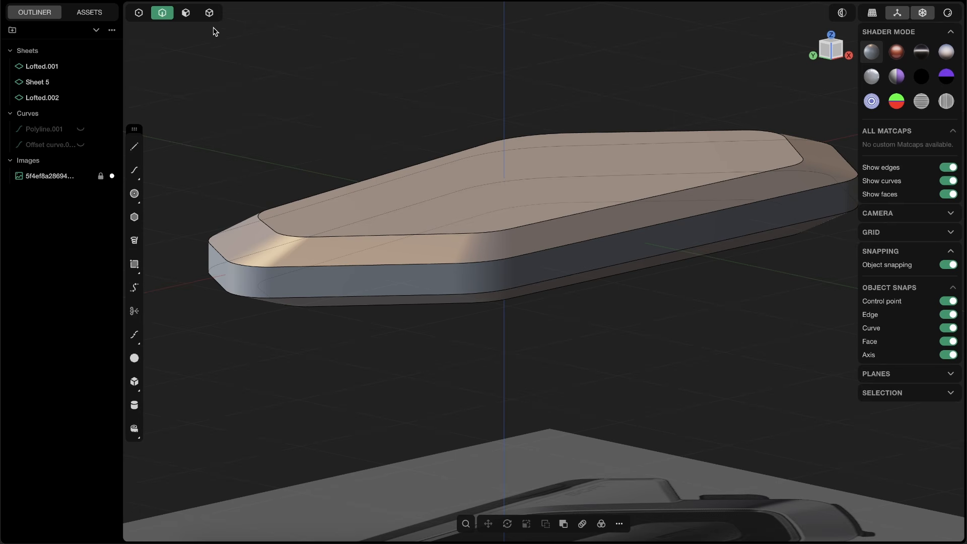
pyautogui.click(209, 13)
pyautogui.click(386, 263)
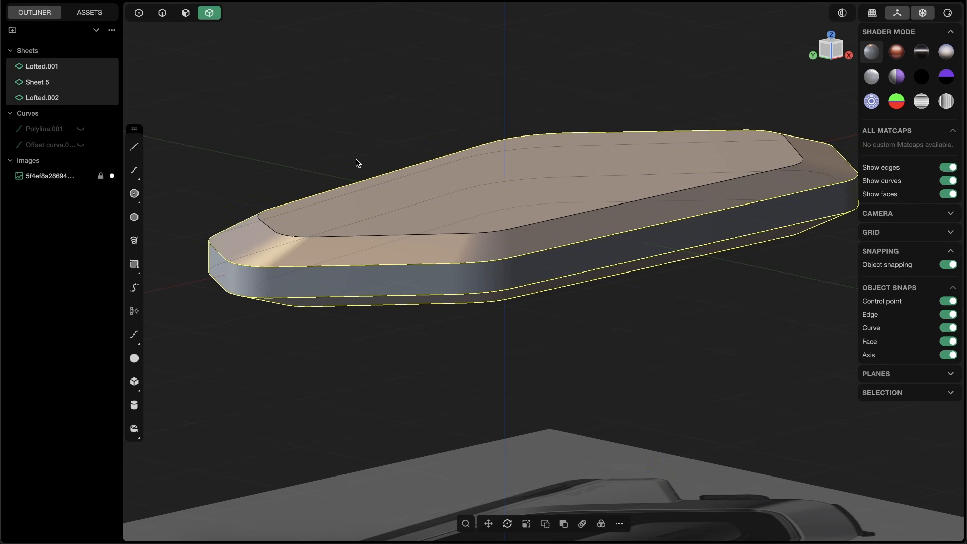
pyautogui.press('j')
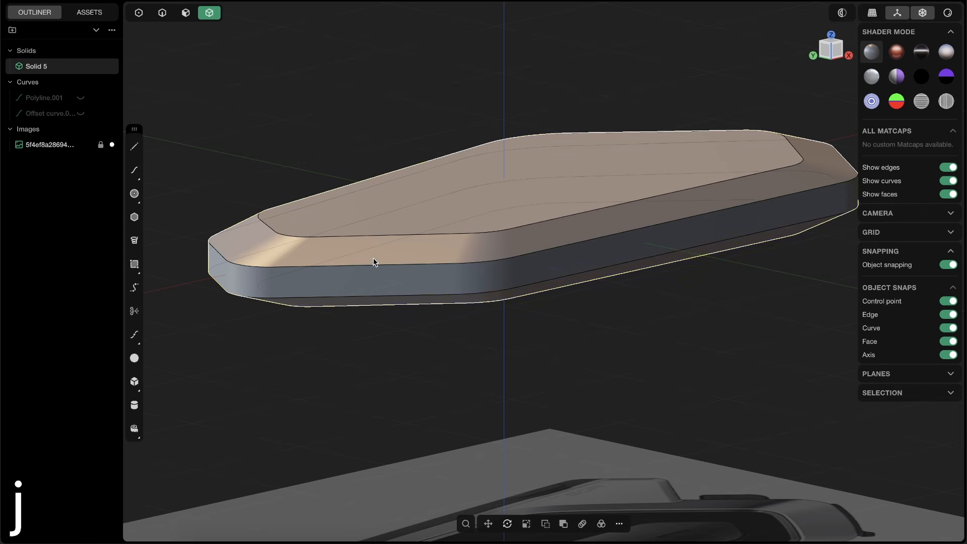
pyautogui.click(300, 130)
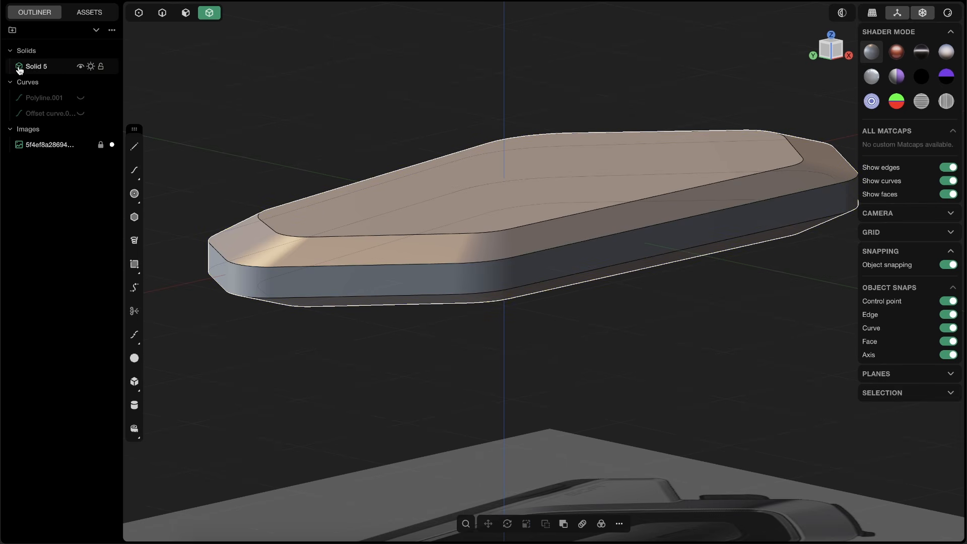
# Step: Extrude the solid's flat top face about 0.047 m down into the body to cut a recess
pyautogui.moveTo(471, 231); pyautogui.dragTo(499, 211, button='middle')
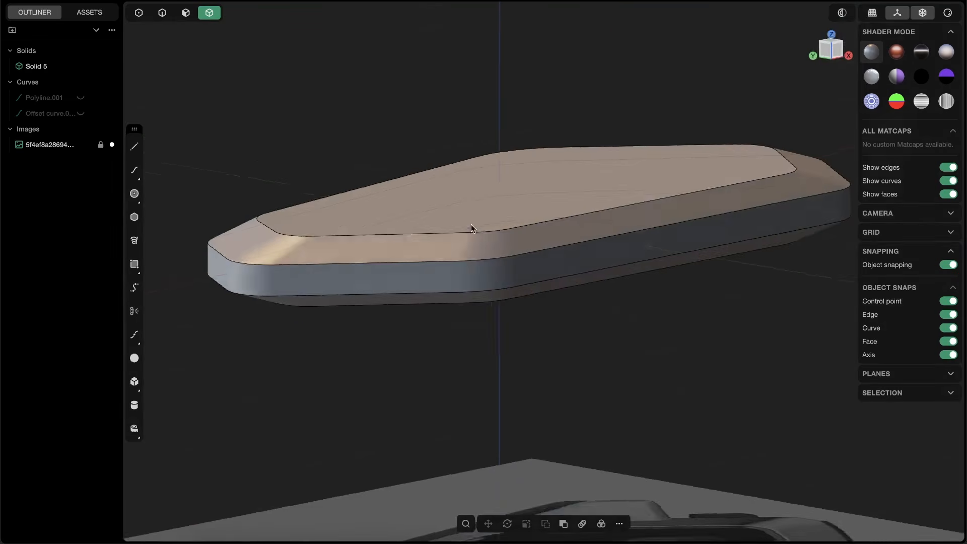
pyautogui.moveTo(470, 225); pyautogui.dragTo(501, 197, button='middle')
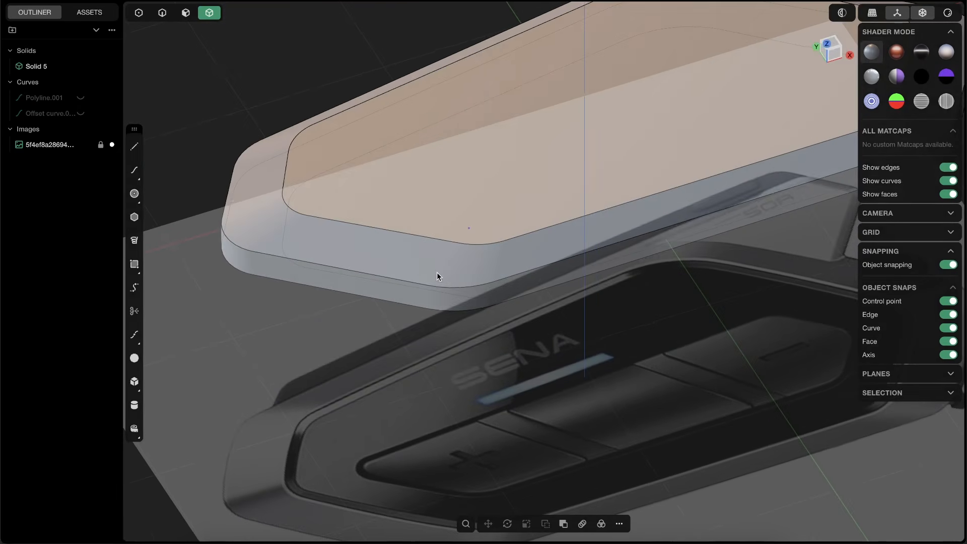
pyautogui.moveTo(437, 272); pyautogui.dragTo(445, 266, button='middle')
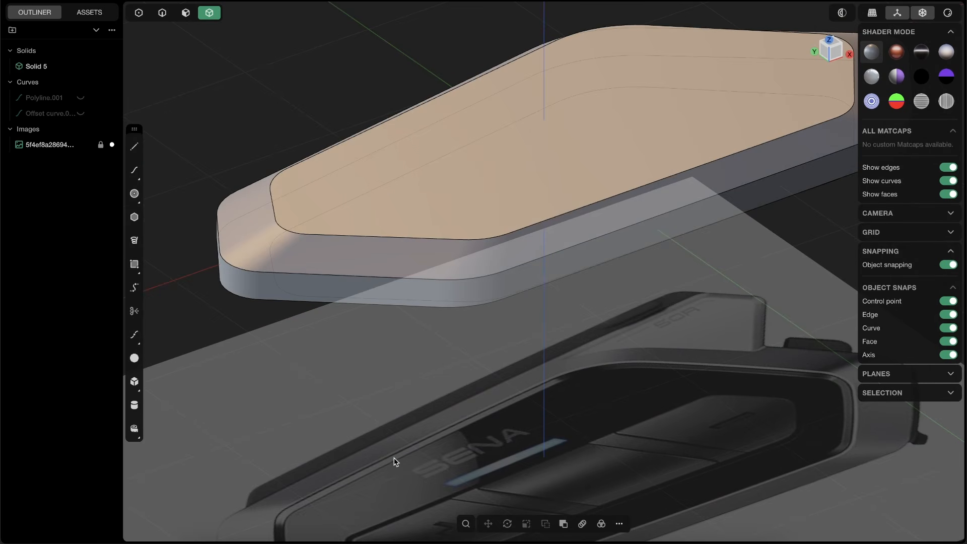
pyautogui.click(186, 13)
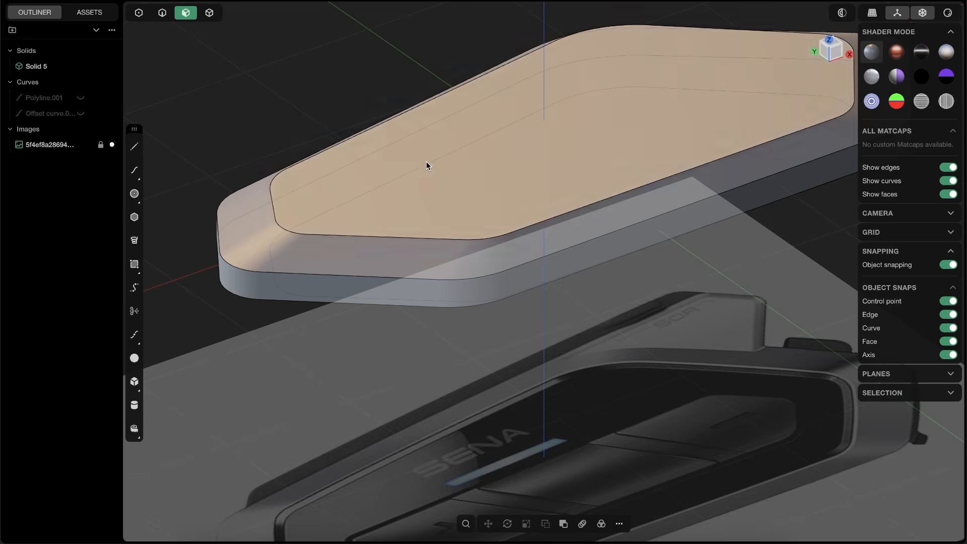
pyautogui.click(427, 160)
pyautogui.moveTo(425, 102); pyautogui.dragTo(470, 134, button='middle')
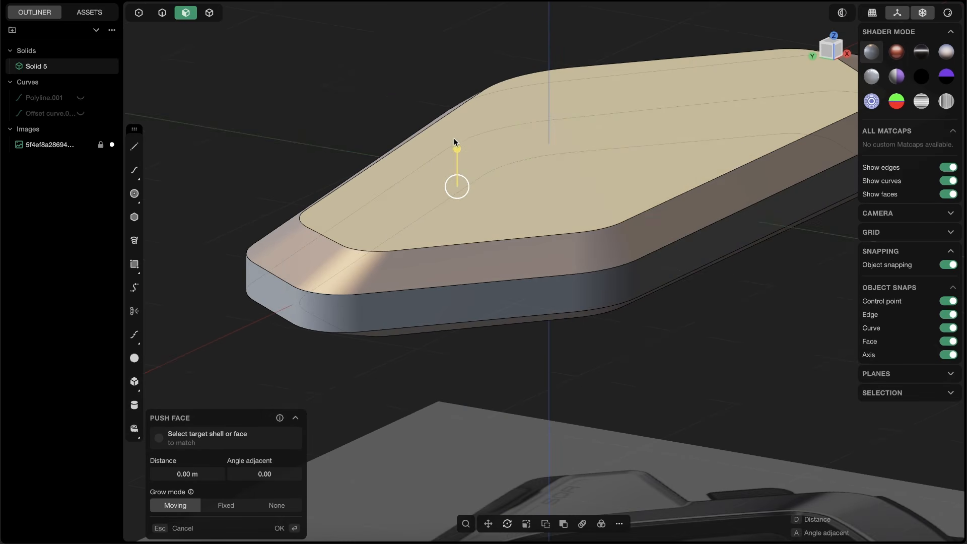
pyautogui.press('e')
pyautogui.moveTo(457, 140)
pyautogui.mouseDown()
pyautogui.moveTo(464, 109)
pyautogui.moveTo(457, 152)
pyautogui.mouseUp()
pyautogui.moveTo(457, 153); pyautogui.dragTo(411, 139, button='middle')
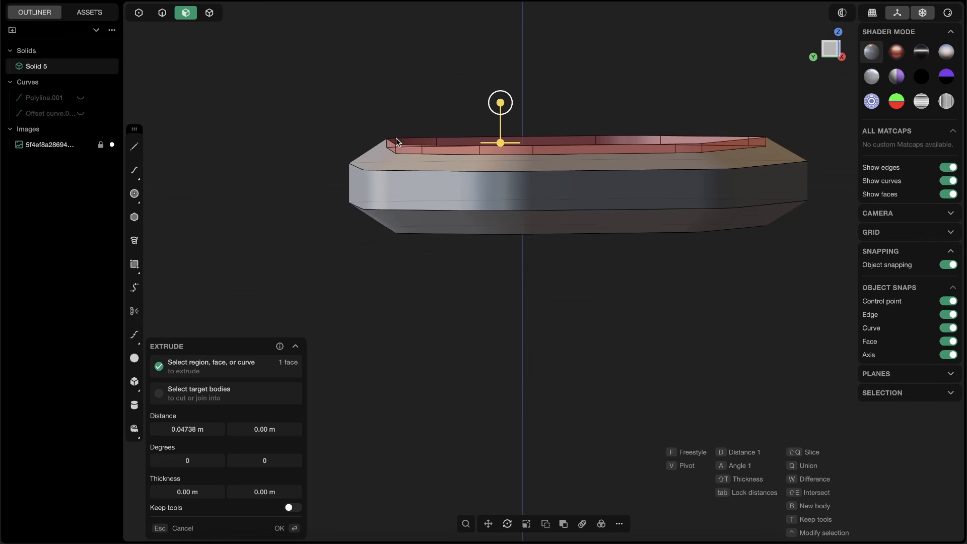
pyautogui.moveTo(396, 142); pyautogui.dragTo(394, 170, button='middle')
pyautogui.scroll(4, 440, 114)
pyautogui.keyDown('shift'); pyautogui.moveTo(440, 106); pyautogui.dragTo(405, 153, button='middle'); pyautogui.keyUp('shift')
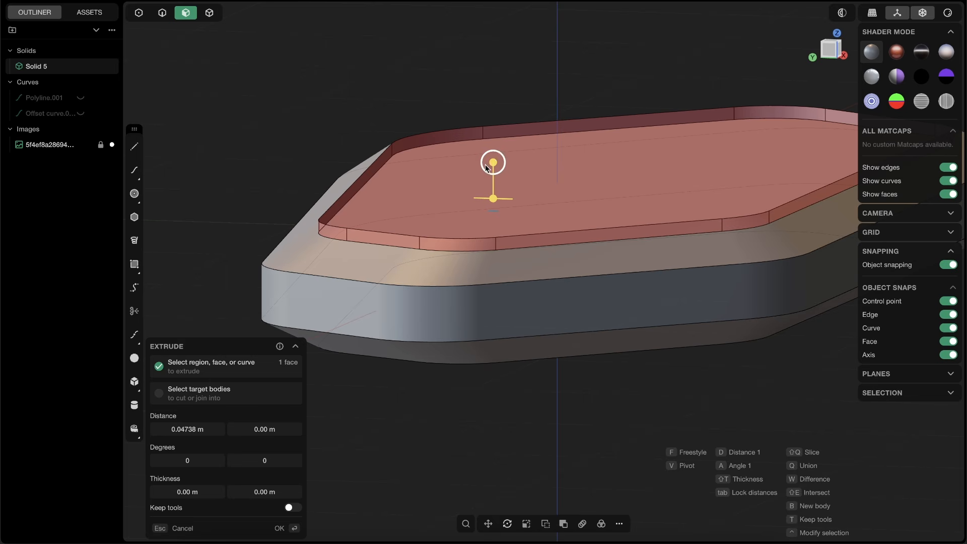
# Step: Set the recess extrusion to about 0.028 m deep with walls tapered about 61 degrees, and finish it
pyautogui.moveTo(486, 168); pyautogui.dragTo(501, 154)
pyautogui.moveTo(426, 201); pyautogui.dragTo(473, 192, button='middle')
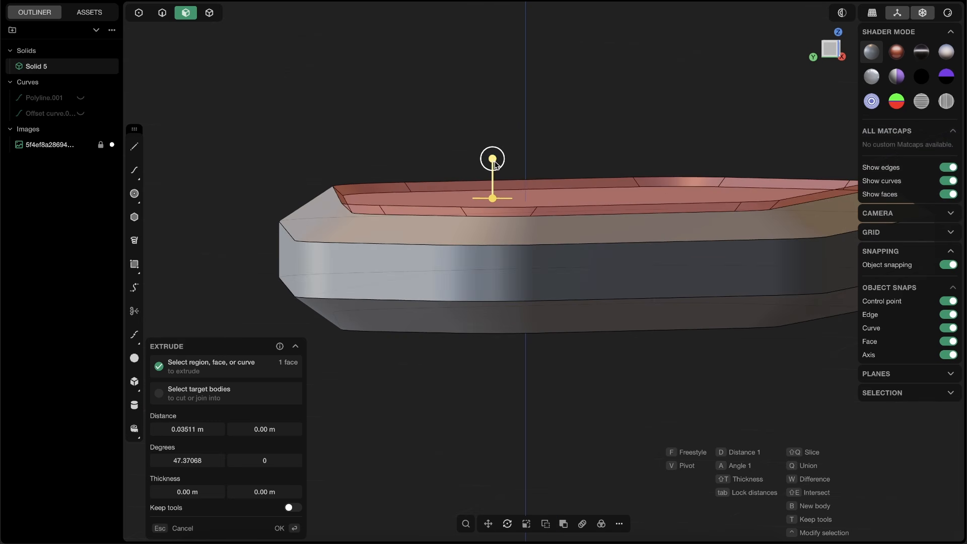
pyautogui.moveTo(493, 157); pyautogui.dragTo(493, 157)
pyautogui.moveTo(360, 200); pyautogui.dragTo(352, 191, button='middle')
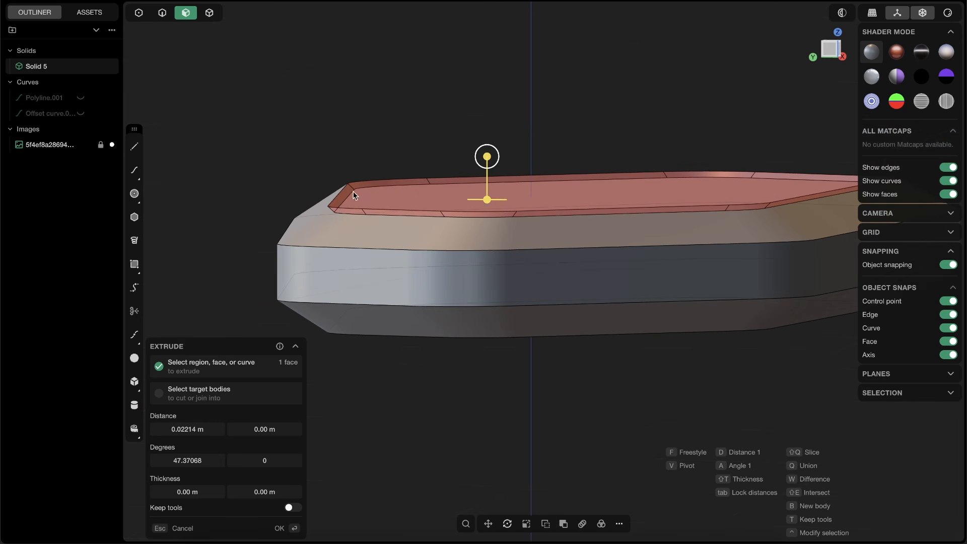
pyautogui.moveTo(487, 157); pyautogui.dragTo(485, 158)
pyautogui.moveTo(485, 158); pyautogui.dragTo(359, 264, button='middle')
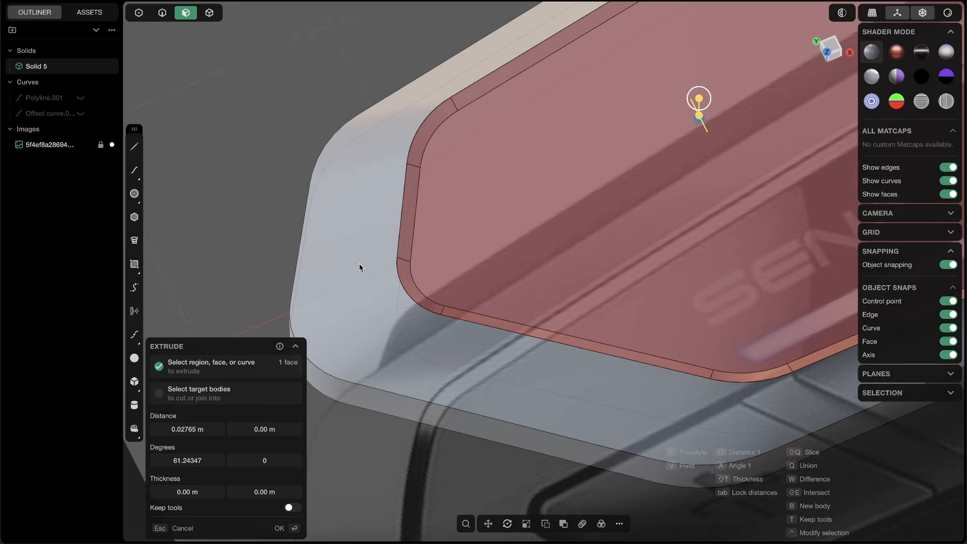
pyautogui.click(829, 51)
pyautogui.scroll(-5, 472, 159)
pyautogui.moveTo(506, 198); pyautogui.dragTo(591, 54, button='middle')
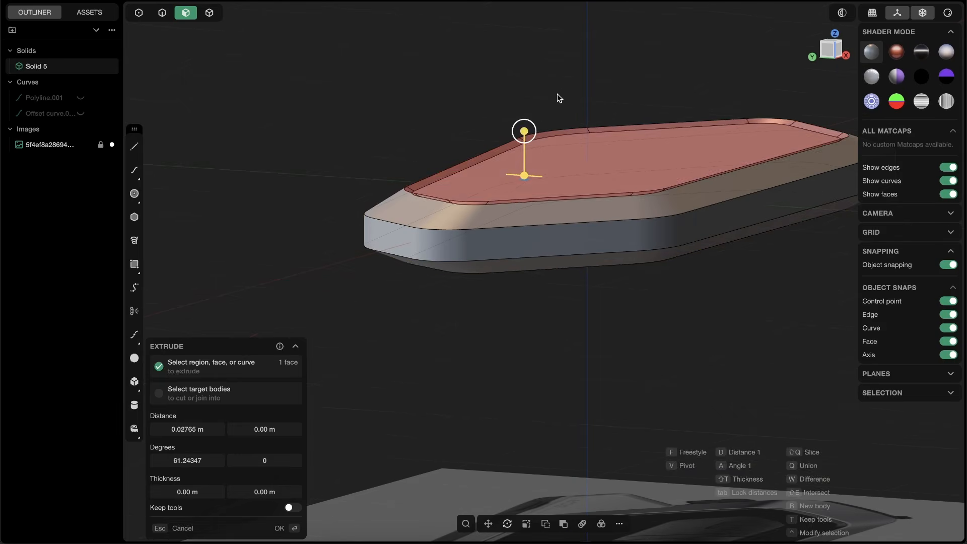
pyautogui.press('Return')
pyautogui.scroll(3, 545, 152)
pyautogui.moveTo(544, 152); pyautogui.dragTo(431, 63, button='middle')
pyautogui.scroll(3, 499, 192)
pyautogui.moveTo(379, 87); pyautogui.dragTo(394, 188, button='middle')
pyautogui.click(441, 200)
pyautogui.press('o')
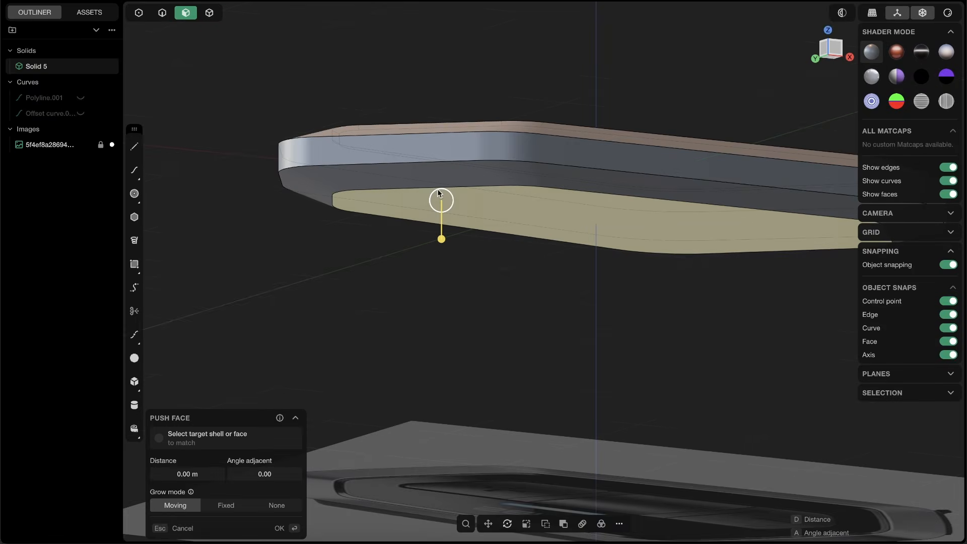
pyautogui.click(412, 89)
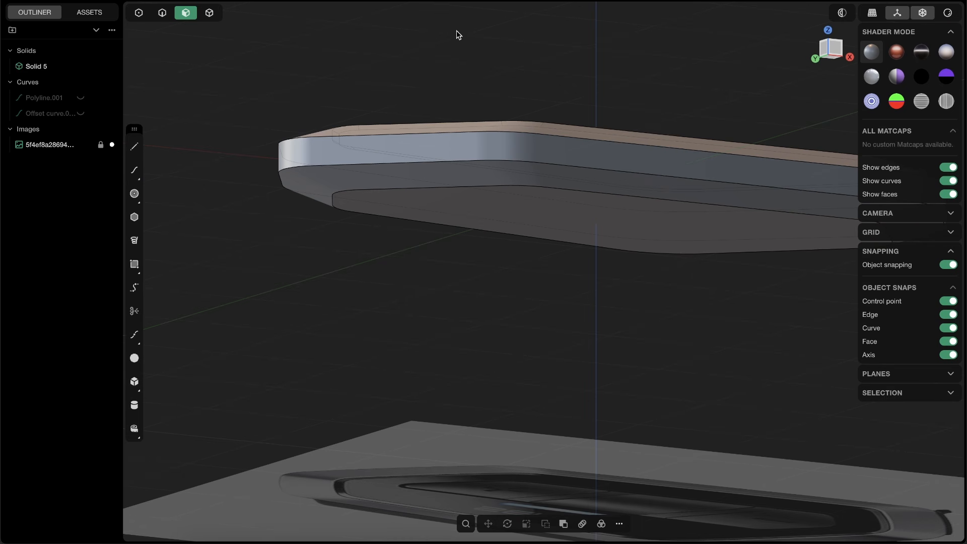
# Step: Mirror the solid's recessed upper half along Z onto its underside, cutting at the mirror plane and uniting the halves
pyautogui.click(210, 22)
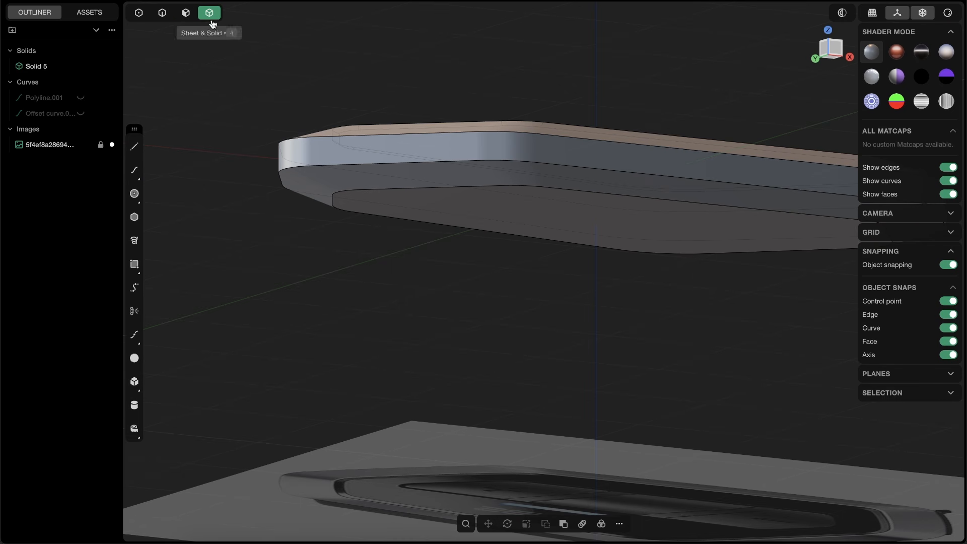
pyautogui.click(385, 129)
pyautogui.moveTo(462, 143); pyautogui.dragTo(405, 202, button='middle')
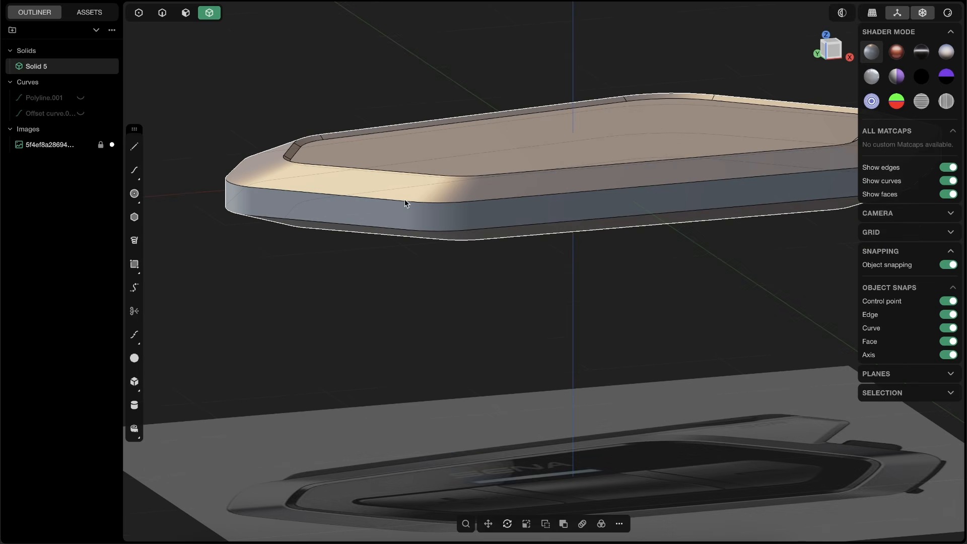
pyautogui.hotkey('alt', 'x')
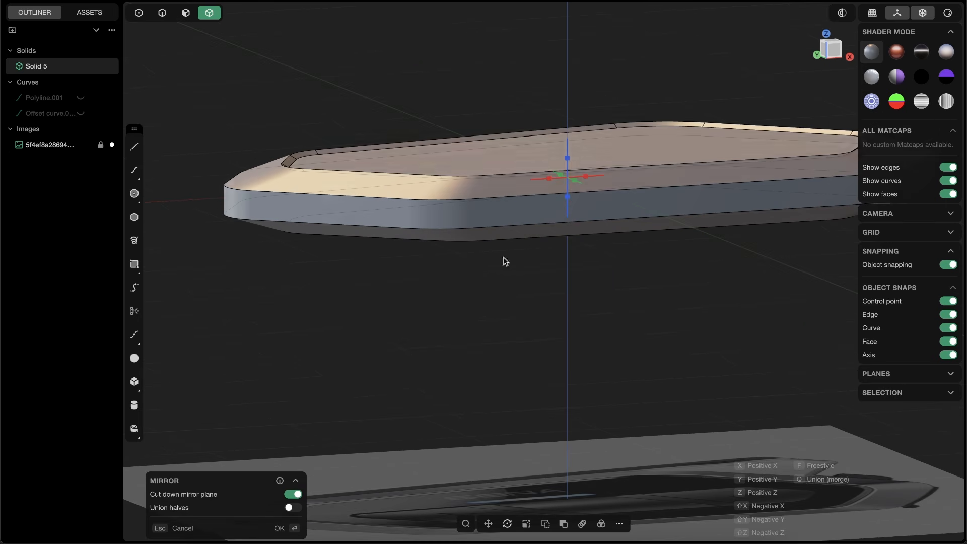
pyautogui.click(567, 161)
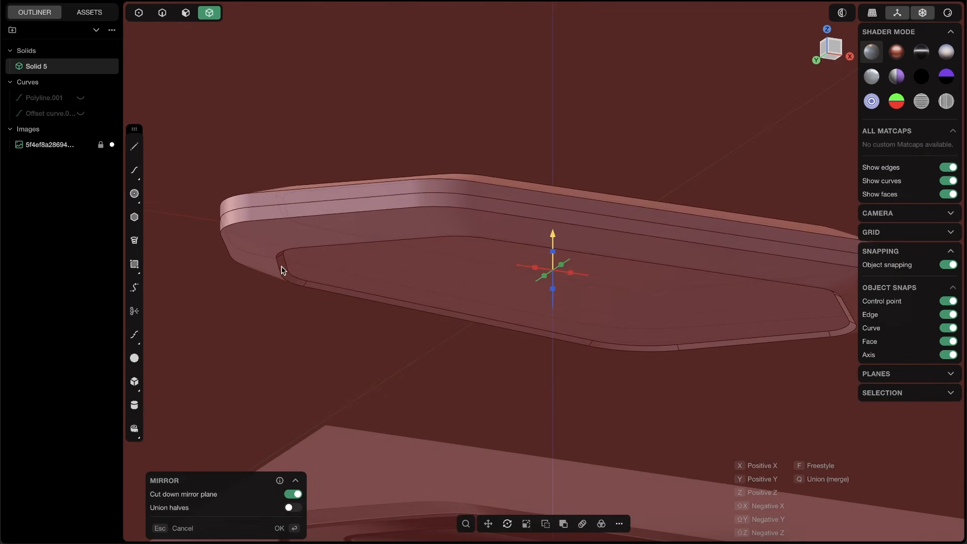
pyautogui.moveTo(289, 270); pyautogui.dragTo(350, 221, button='middle')
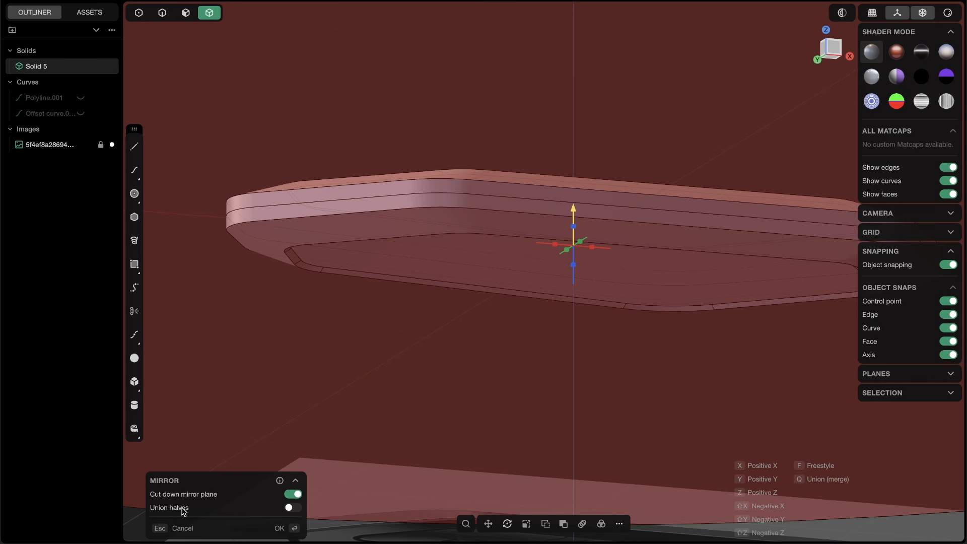
pyautogui.click(293, 508)
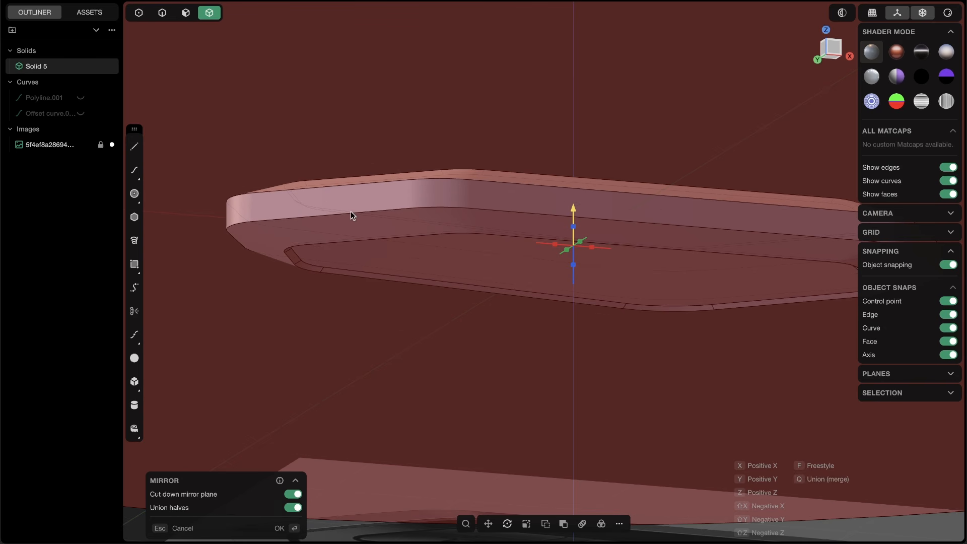
pyautogui.moveTo(350, 210); pyautogui.dragTo(361, 175, button='middle')
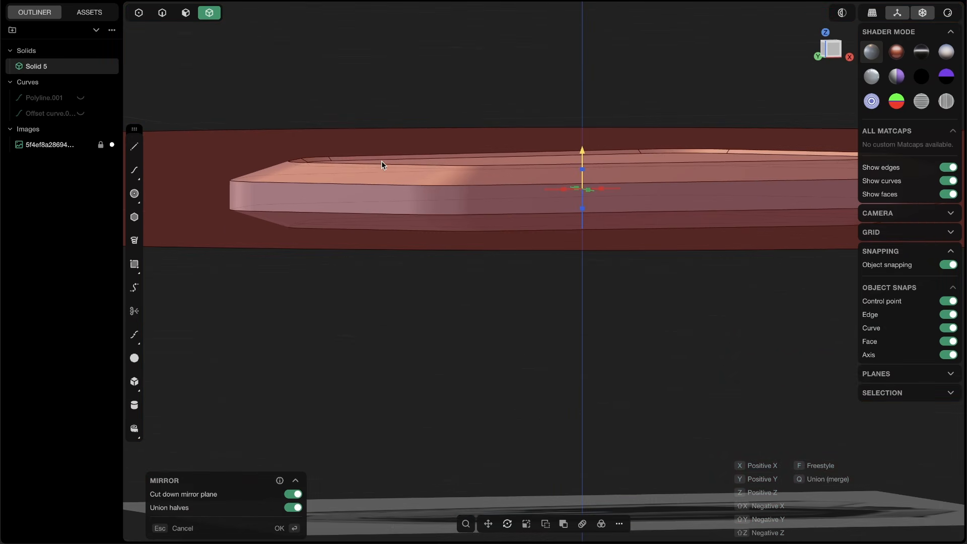
pyautogui.press('Return')
# Step: Reselect the body and apply the vertical mirror once more with both the mirror-plane cut and union of halves enabled
pyautogui.click(403, 125)
pyautogui.moveTo(403, 125); pyautogui.dragTo(417, 171, button='middle')
pyautogui.click(511, 118)
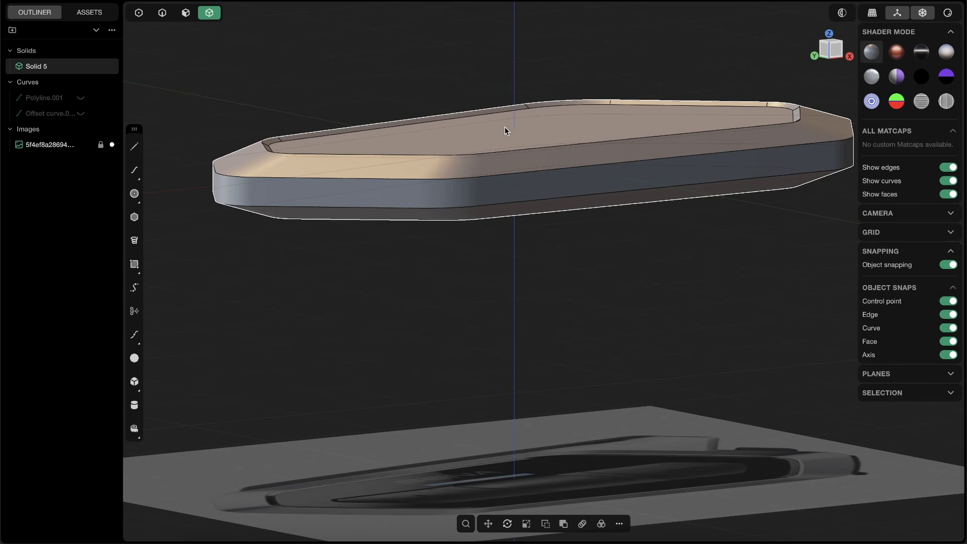
pyautogui.hotkey('alt', 'x')
pyautogui.click(513, 132)
pyautogui.moveTo(443, 194); pyautogui.dragTo(441, 116, button='middle')
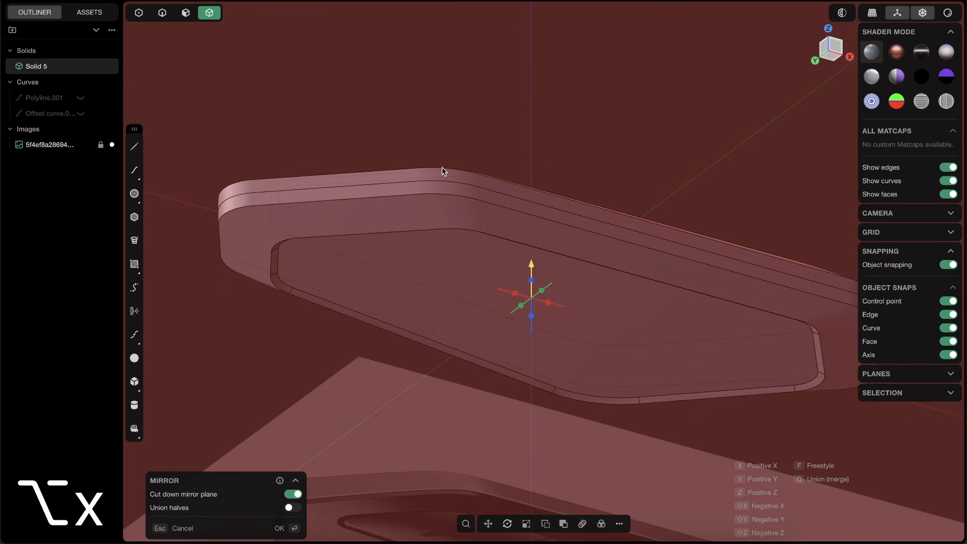
pyautogui.click(292, 507)
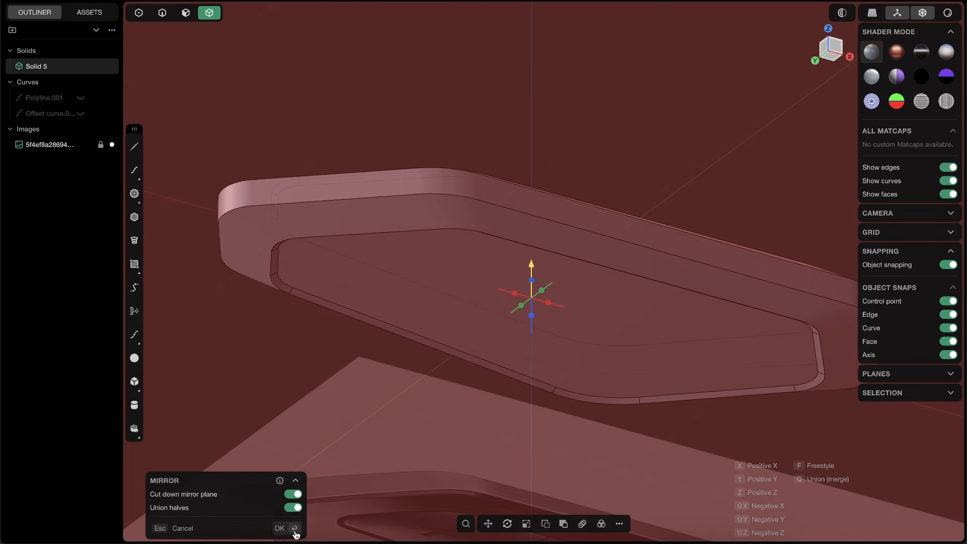
pyautogui.click(295, 527)
# Step: Hide the reference image beneath the body
pyautogui.moveTo(354, 256); pyautogui.dragTo(391, 207, button='middle')
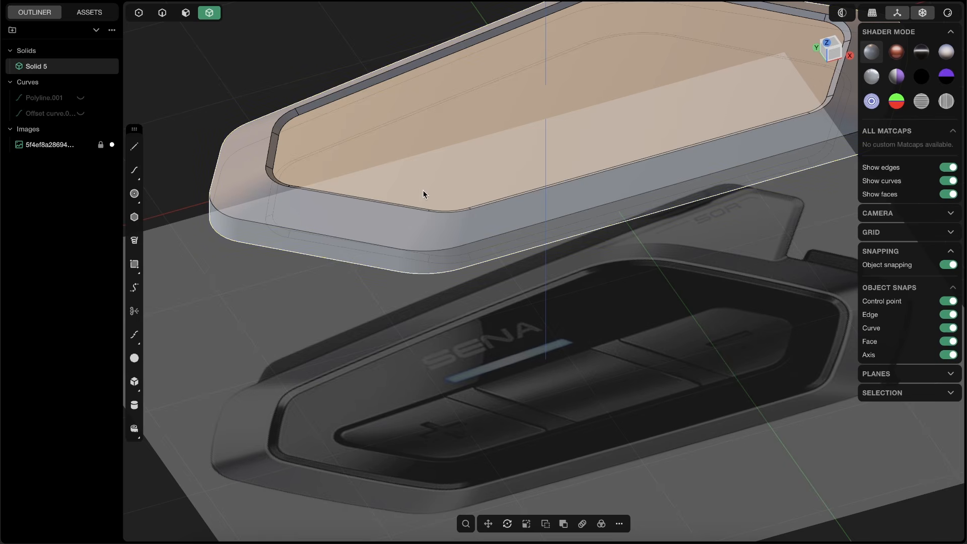
pyautogui.hotkey('alt', 'Tab')
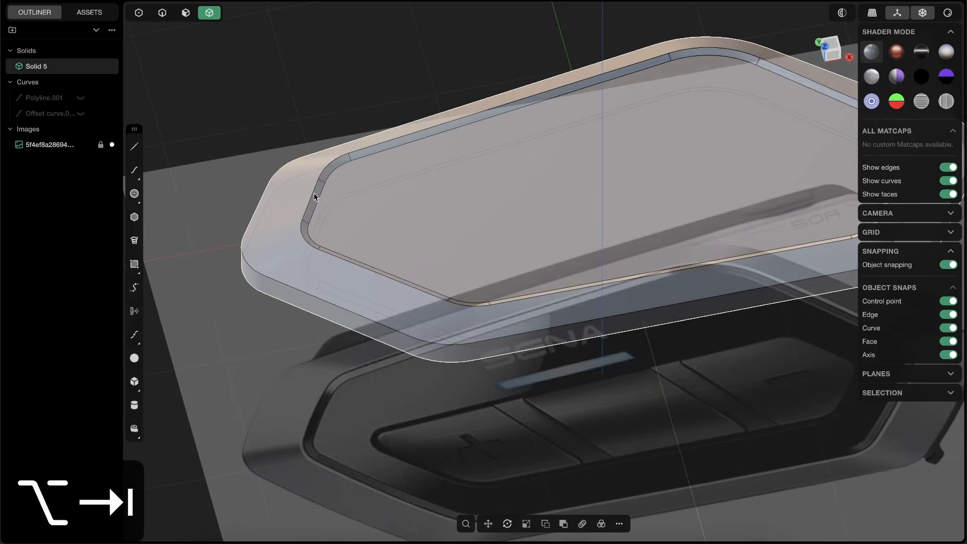
pyautogui.moveTo(313, 193); pyautogui.dragTo(251, 147, button='middle')
pyautogui.moveTo(346, 189); pyautogui.dragTo(376, 208, button='middle')
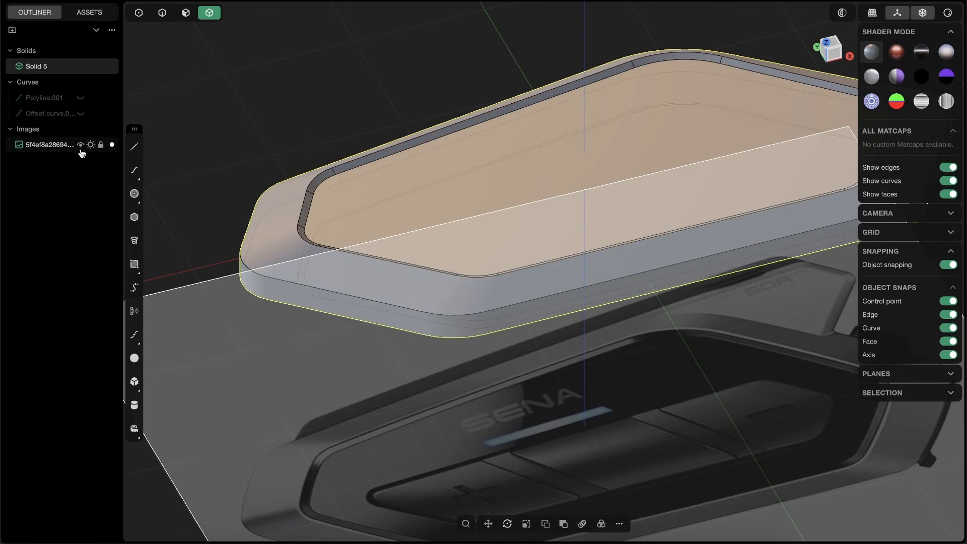
pyautogui.click(80, 146)
pyautogui.moveTo(406, 194); pyautogui.dragTo(799, 102, button='middle')
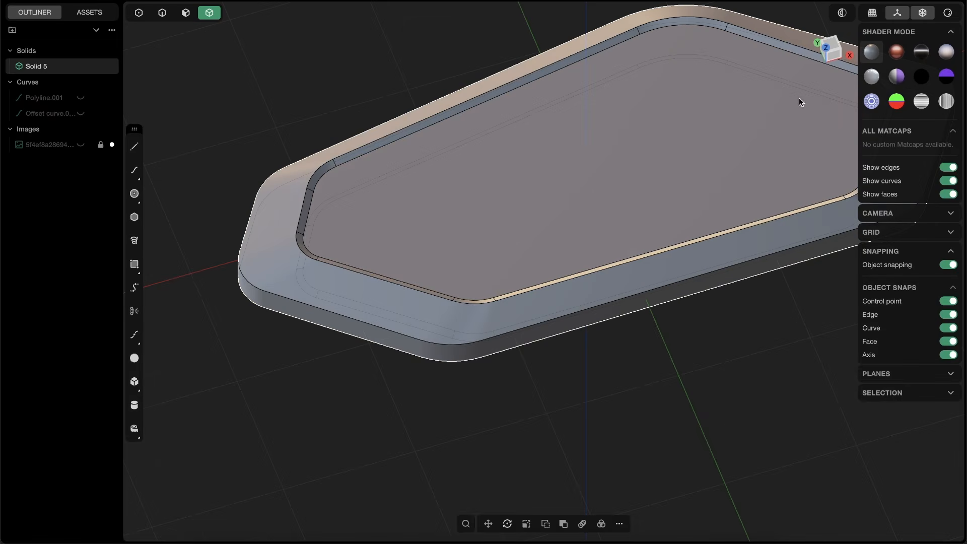
# Step: Duplicate the outer and inner edge loops of the top recess wall as curves and raise them about 0.36 m along Z
pyautogui.click(834, 41)
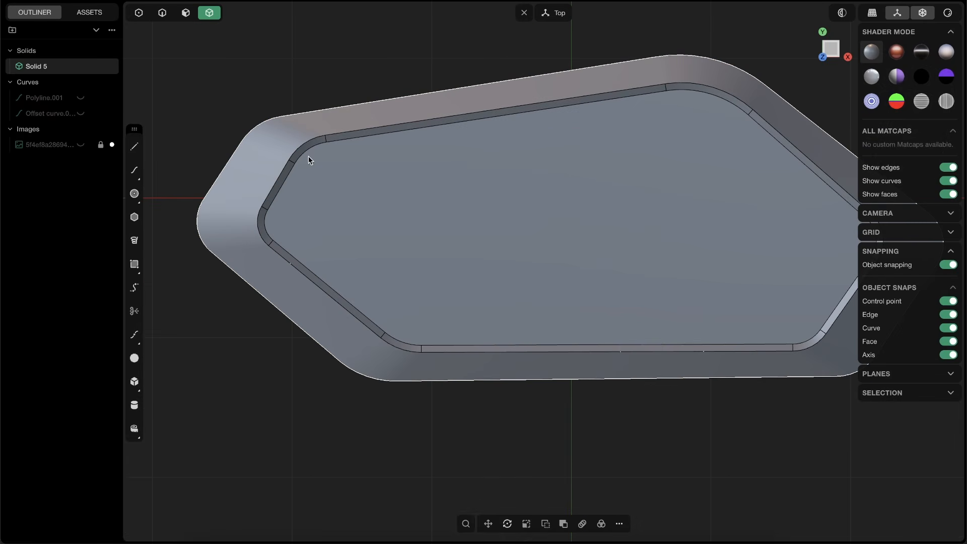
pyautogui.click(287, 157)
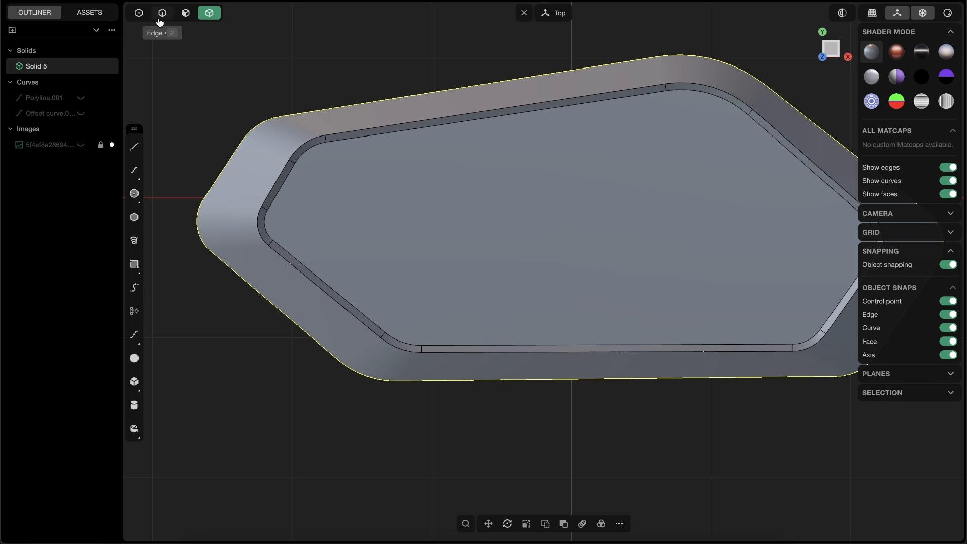
pyautogui.click(162, 14)
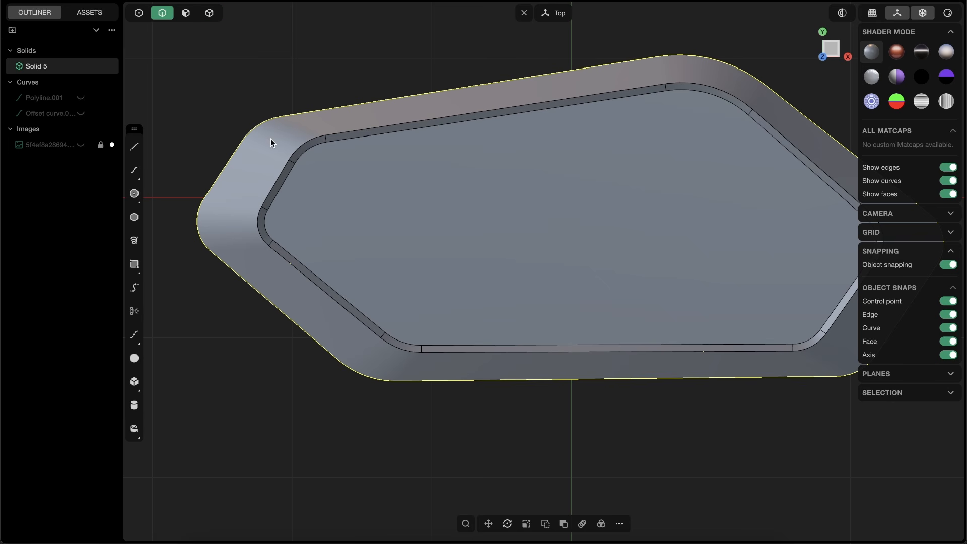
pyautogui.click(295, 150)
pyautogui.press('f')
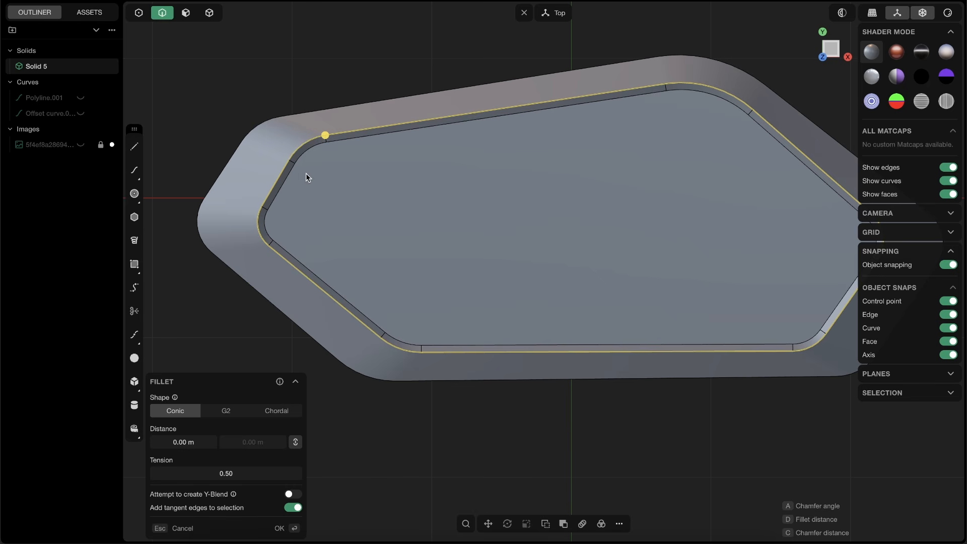
pyautogui.click(296, 161)
pyautogui.moveTo(313, 215); pyautogui.dragTo(354, 149, button='middle')
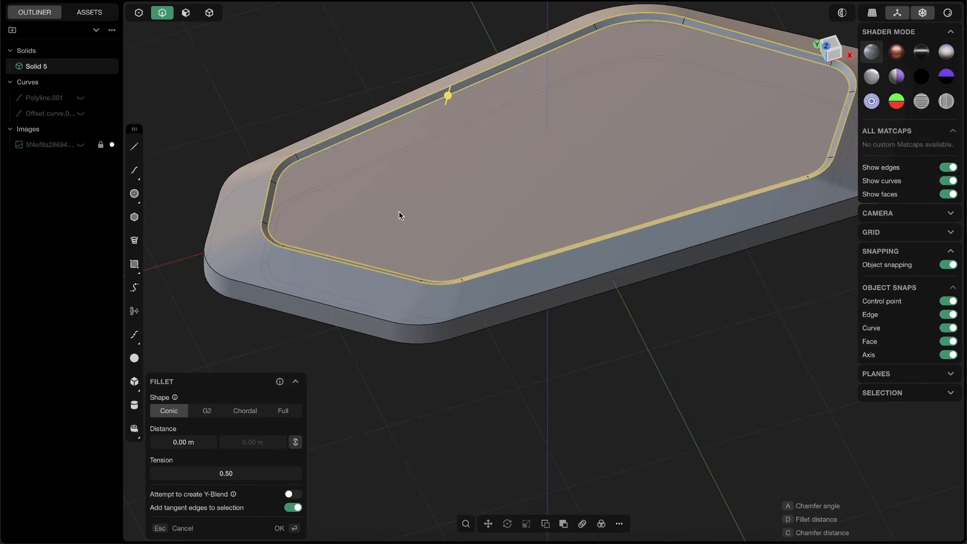
pyautogui.hotkey('shift', 'd')
pyautogui.moveTo(304, 185); pyautogui.dragTo(466, 146, button='middle')
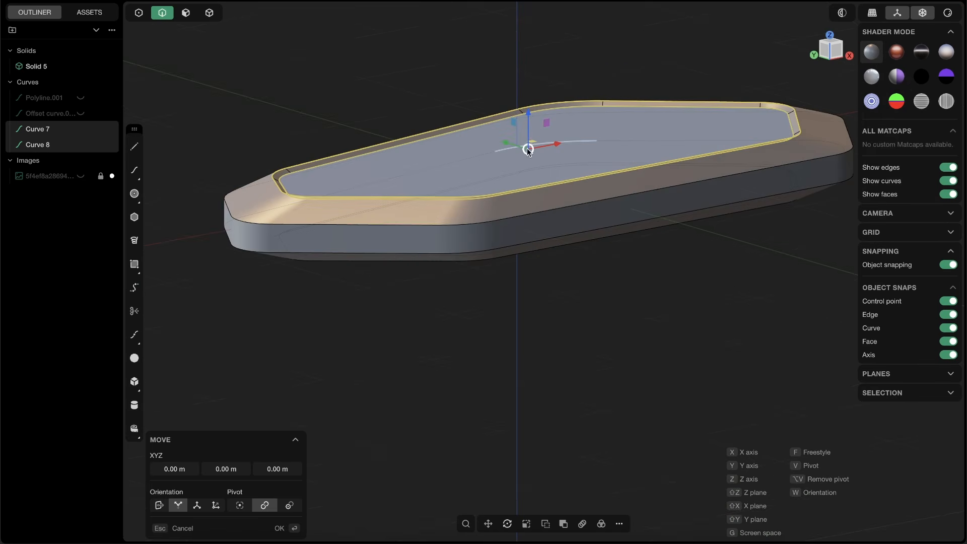
pyautogui.moveTo(528, 151); pyautogui.dragTo(524, 111)
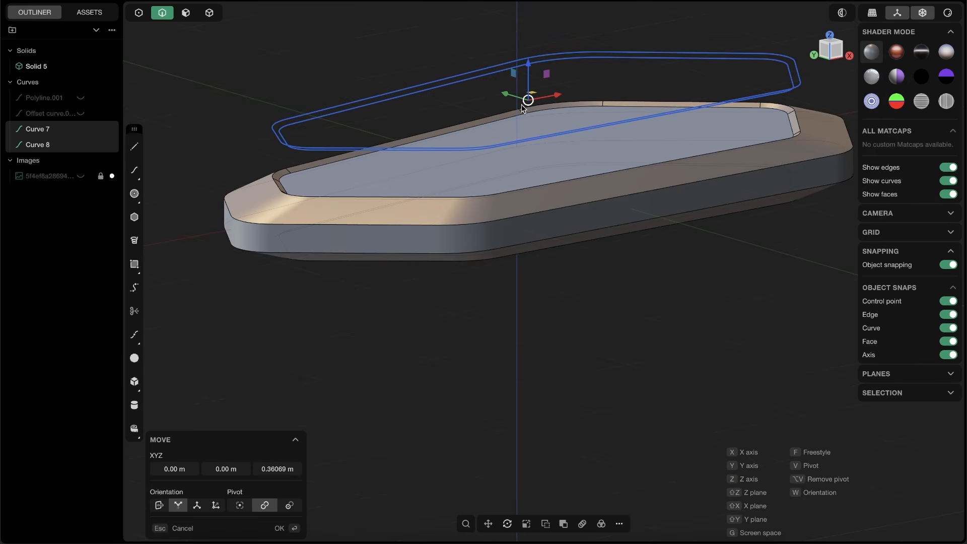
pyautogui.press('Return')
# Step: Cut the solid from the top view with the larger raised curve, separating the inner panel from the surrounding frame
pyautogui.moveTo(411, 112)
pyautogui.mouseDown(button='middle')
pyautogui.moveTo(414, 93)
pyautogui.moveTo(410, 109)
pyautogui.mouseUp(button='middle')
pyautogui.click(427, 74)
pyautogui.click(376, 101)
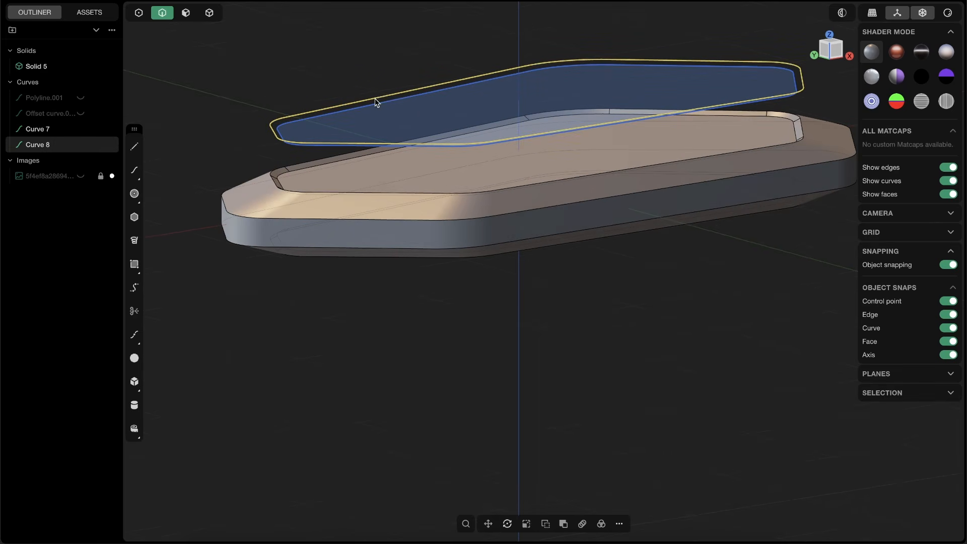
pyautogui.click(828, 34)
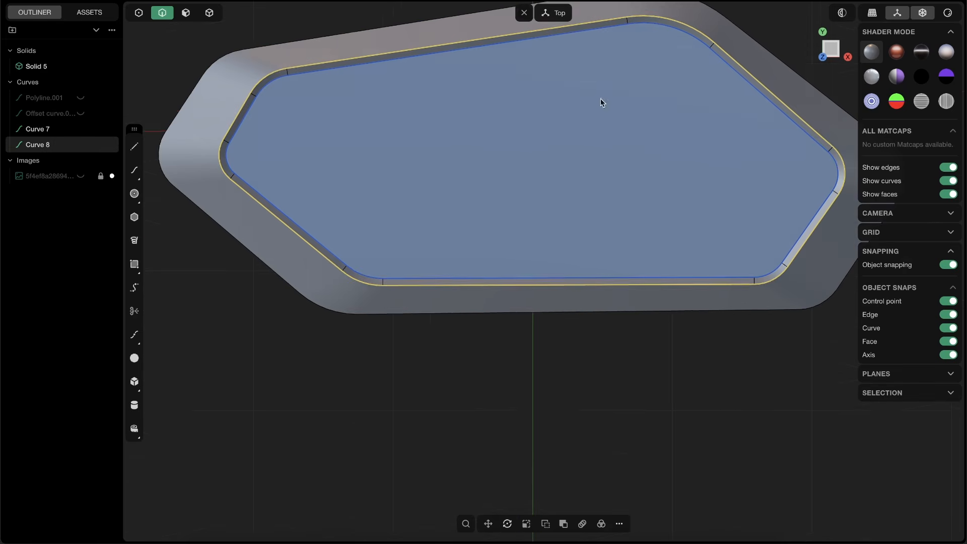
pyautogui.scroll(-2, 398, 179)
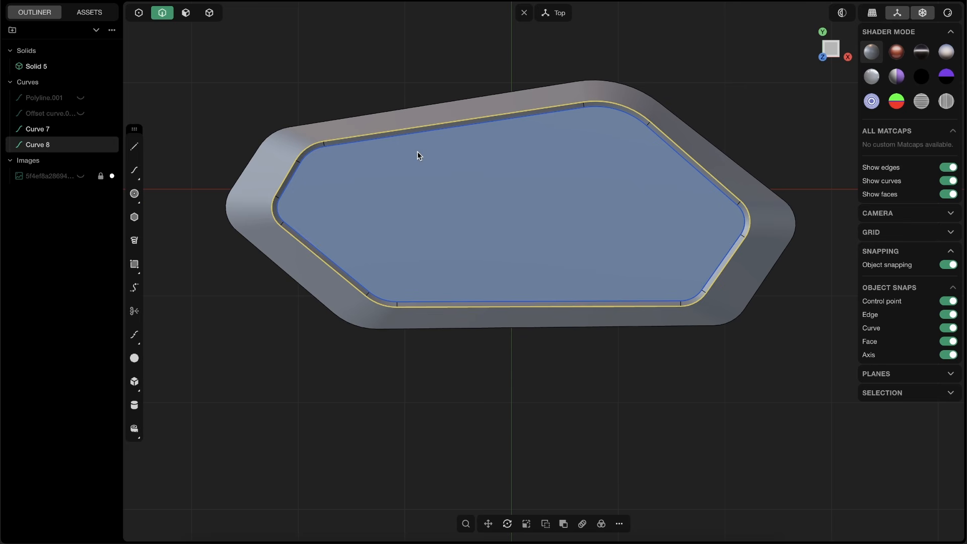
pyautogui.press('c')
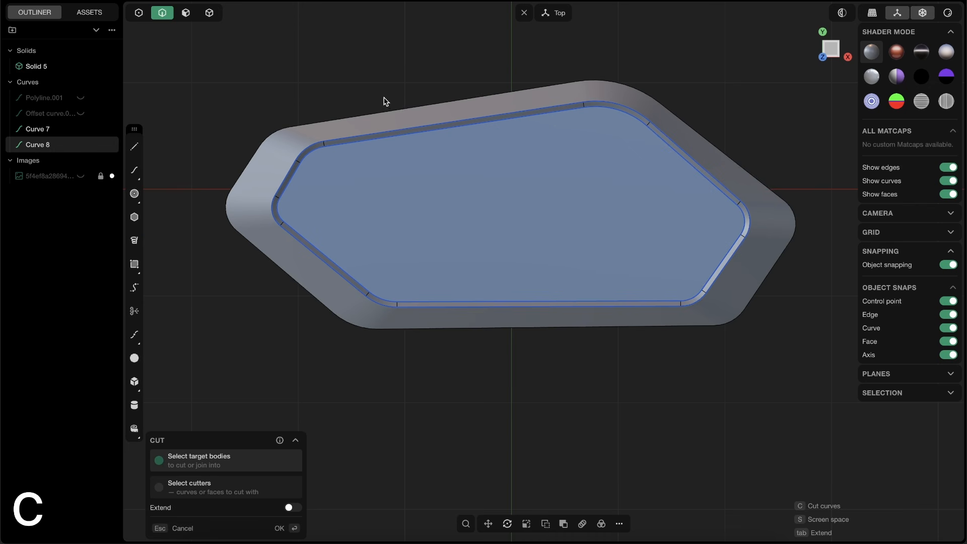
pyautogui.click(363, 131)
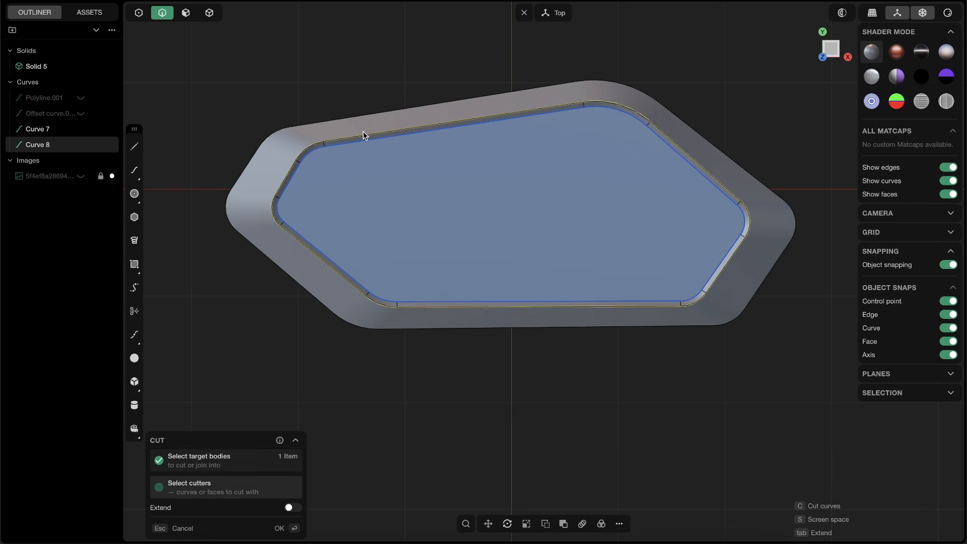
pyautogui.moveTo(365, 134); pyautogui.dragTo(309, 162, button='middle')
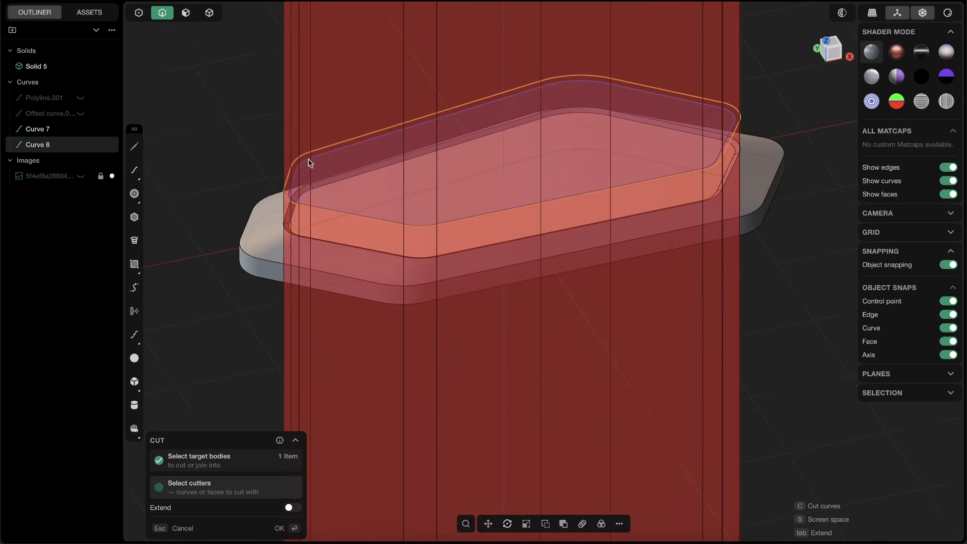
pyautogui.scroll(5, 302, 218)
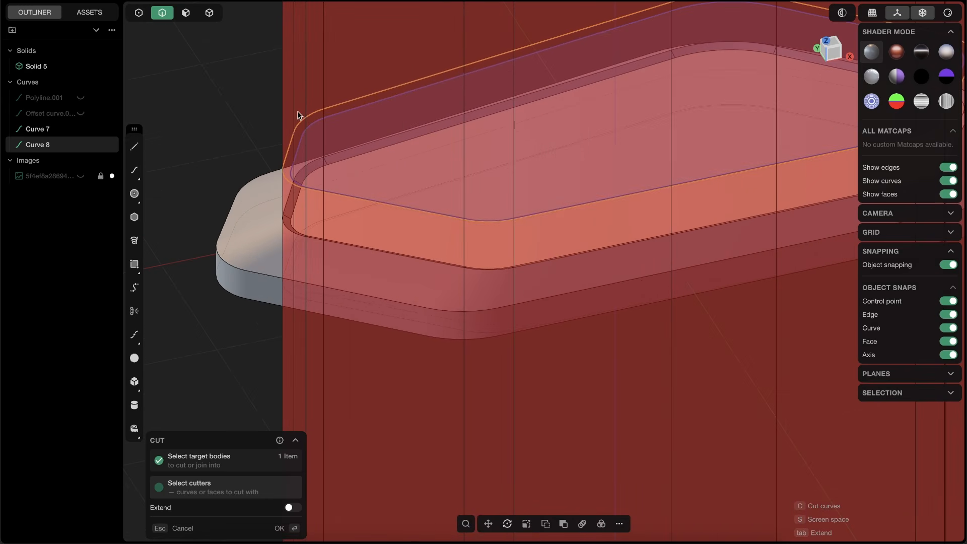
pyautogui.press('Return')
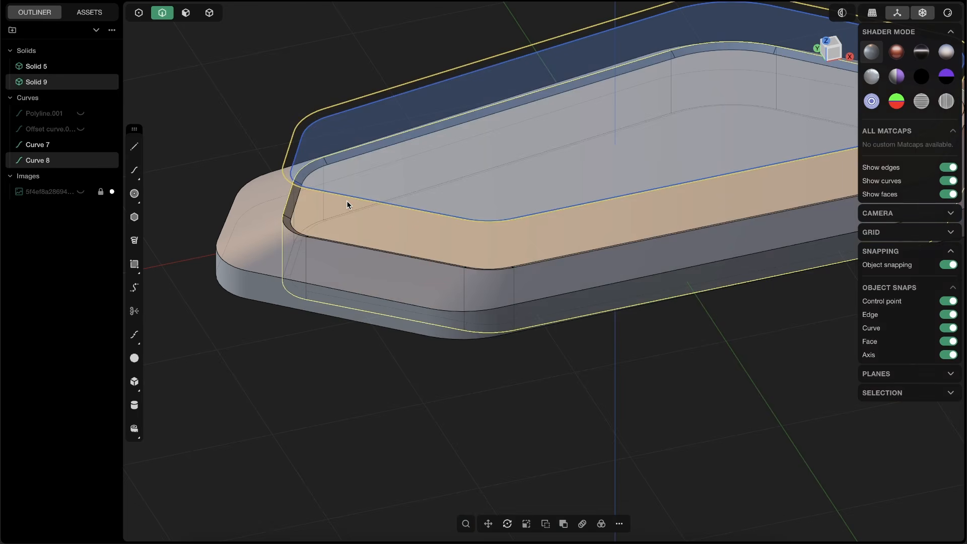
# Step: Cut the inner panel solid from the top view with the smaller raised curve, separating a thin rim from the panel
pyautogui.moveTo(351, 229); pyautogui.dragTo(294, 214, button='middle')
pyautogui.press('Escape')
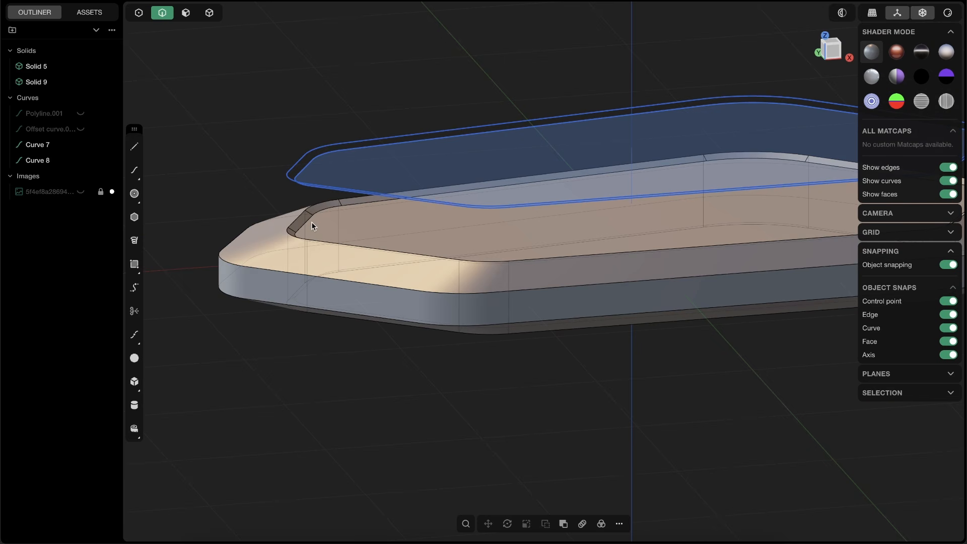
pyautogui.click(374, 149)
pyautogui.moveTo(404, 149); pyautogui.dragTo(379, 271, button='middle')
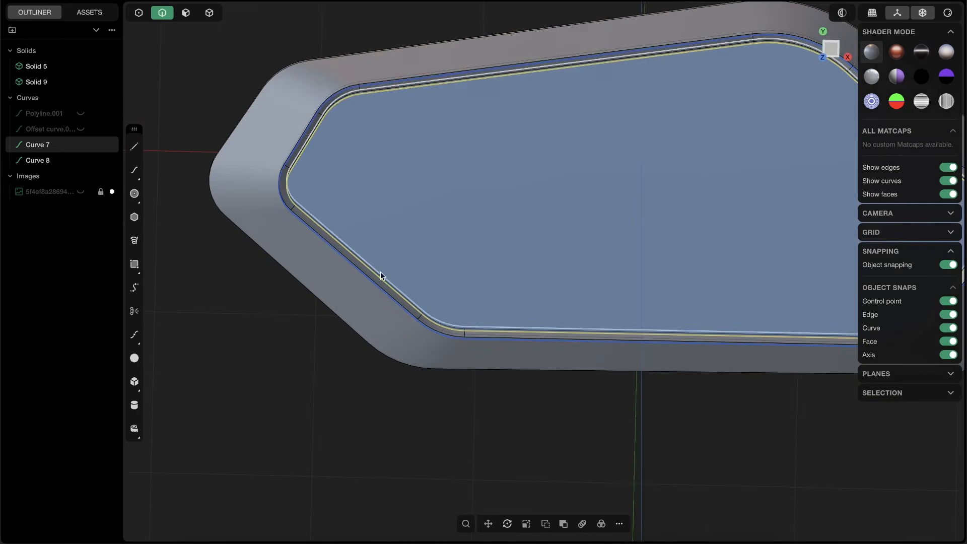
pyautogui.click(830, 49)
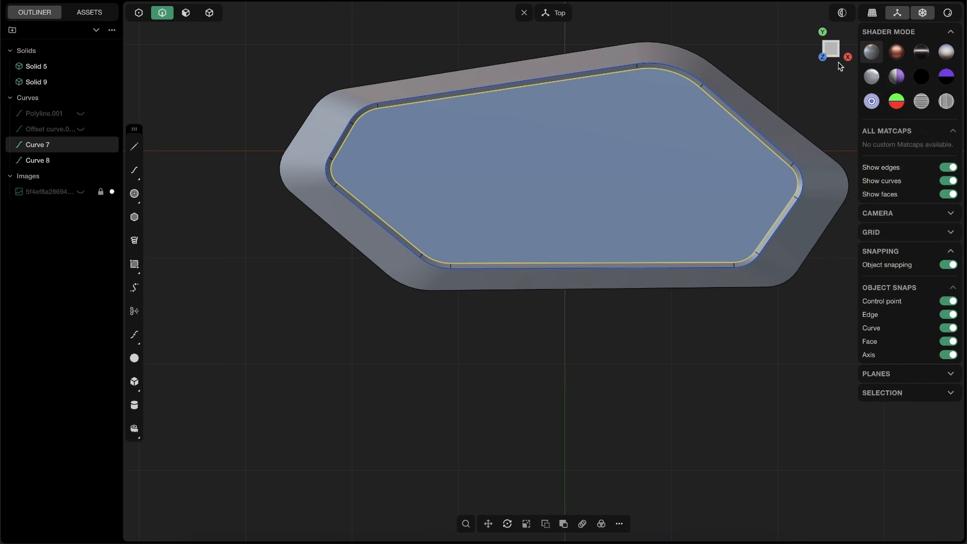
pyautogui.press('c')
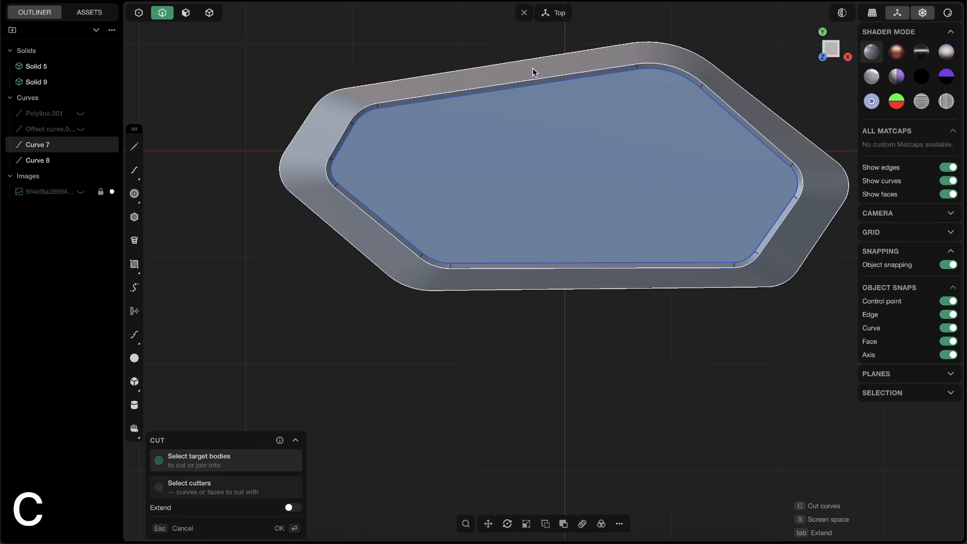
pyautogui.scroll(3, 454, 71)
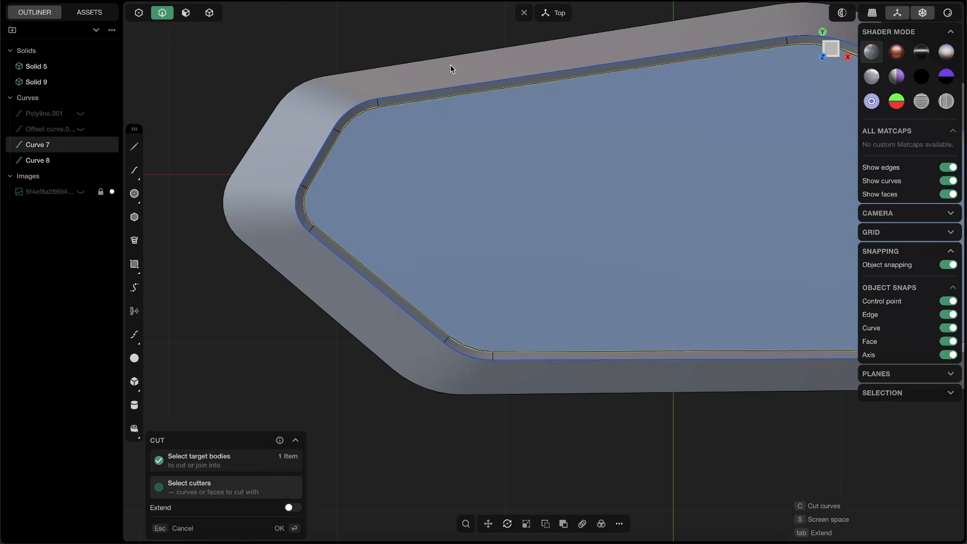
pyautogui.press('Escape')
pyautogui.press('c')
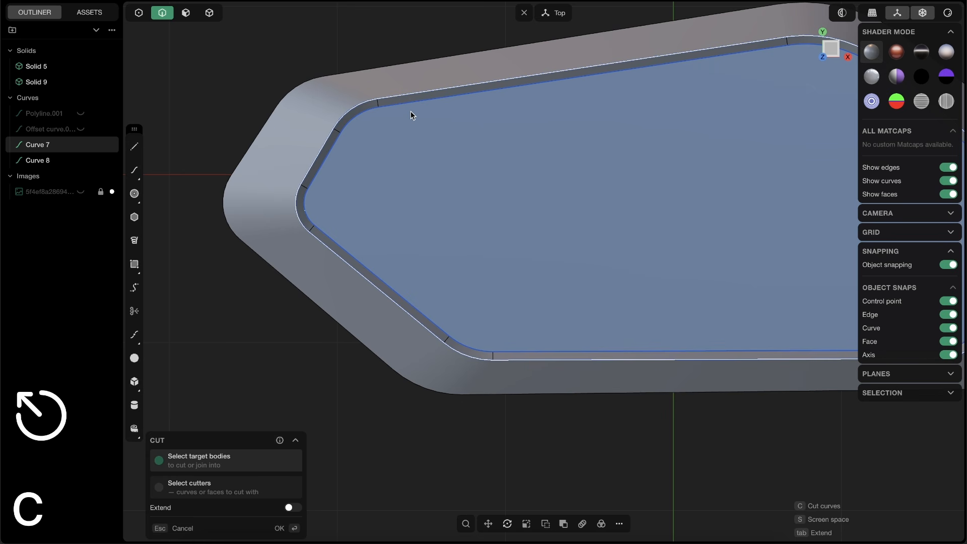
pyautogui.click(379, 108)
pyautogui.click(377, 105)
pyautogui.press('Return')
# Step: Hide both raised cutting curves above the recess
pyautogui.moveTo(379, 149); pyautogui.dragTo(392, 58, button='middle')
pyautogui.click(392, 62)
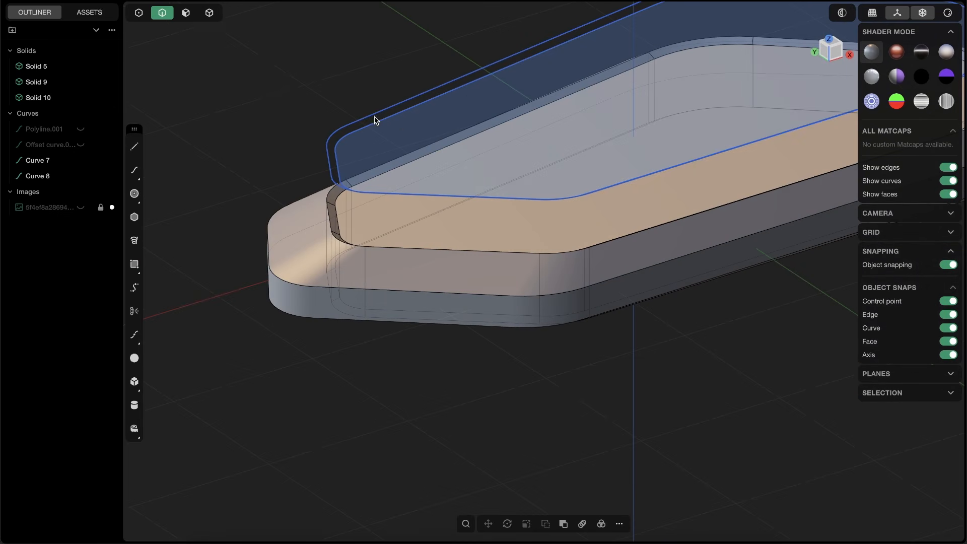
pyautogui.click(402, 90)
pyautogui.press('h')
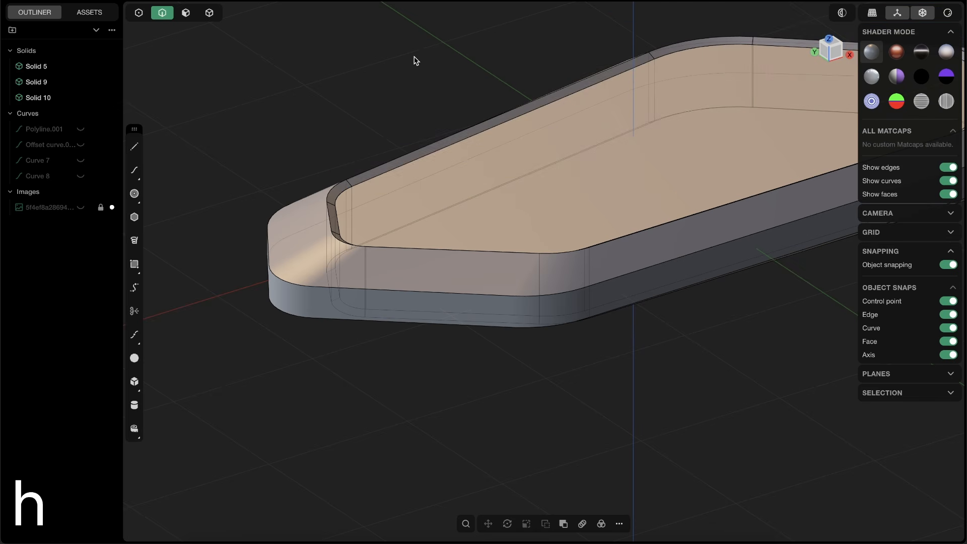
# Step: Fillet the adjoining top edges of the outer frame and the thin rim with a conic distance of about 0.0034 m
pyautogui.moveTo(355, 191); pyautogui.dragTo(318, 216, button='middle')
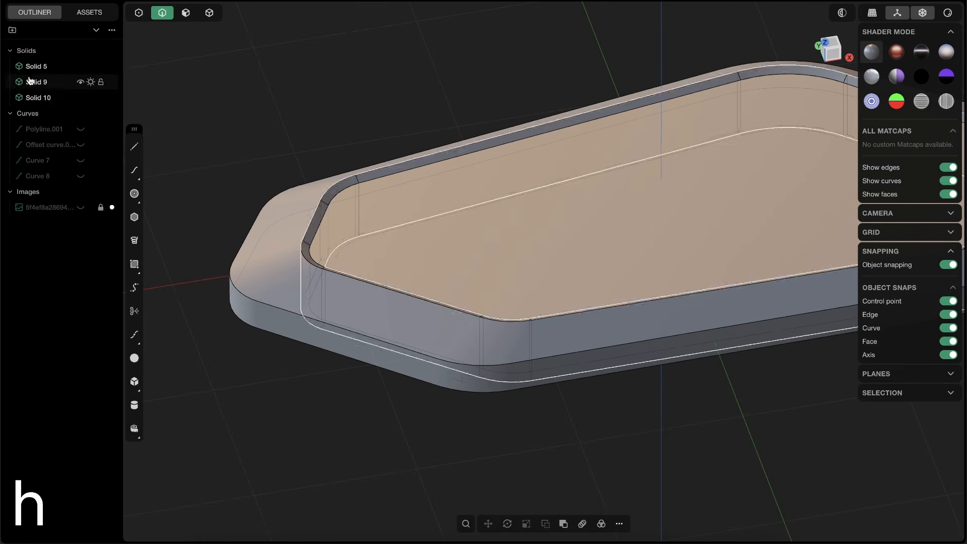
pyautogui.scroll(10, 299, 168)
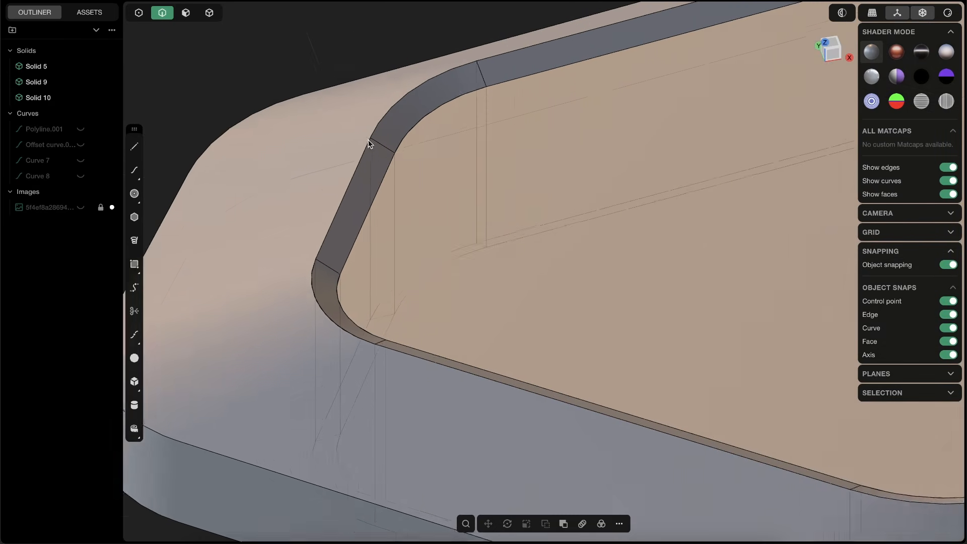
pyautogui.scroll(3, 369, 139)
pyautogui.moveTo(356, 145)
pyautogui.keyDown('shift'); pyautogui.mouseDown(button='middle')
pyautogui.moveTo(319, 185)
pyautogui.moveTo(254, 199)
pyautogui.moveTo(397, 161)
pyautogui.moveTo(369, 159)
pyautogui.mouseUp(button='middle'); pyautogui.keyUp('shift')
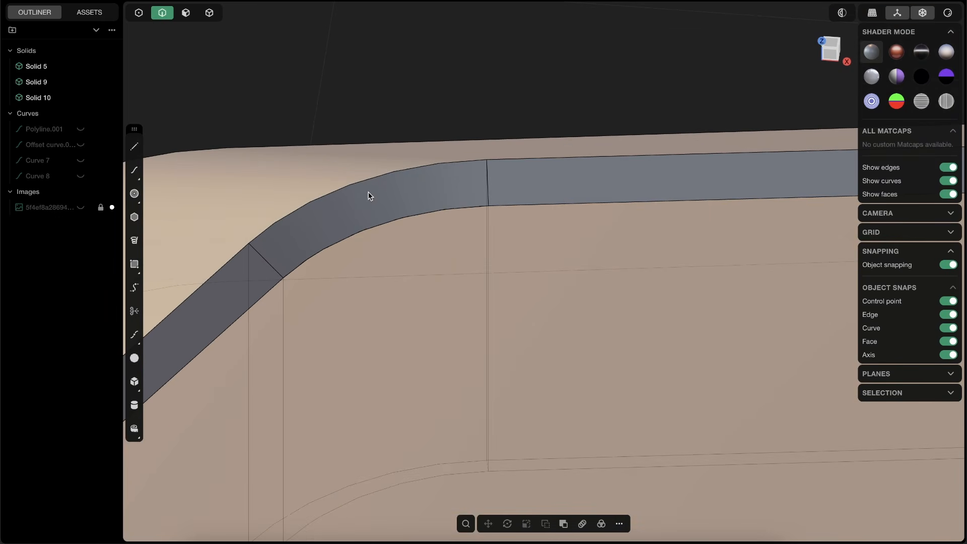
pyautogui.moveTo(460, 117); pyautogui.dragTo(434, 62)
pyautogui.click(385, 175)
pyautogui.press('f')
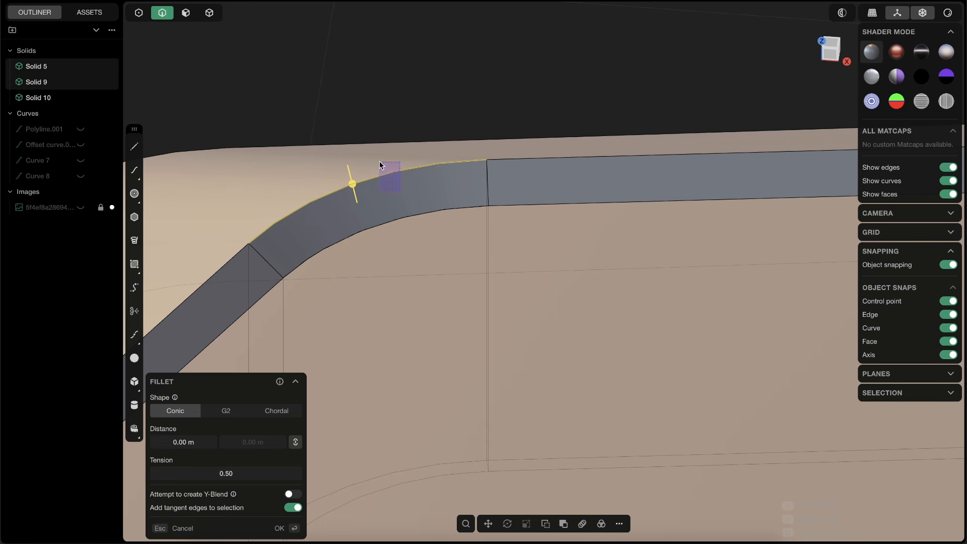
pyautogui.moveTo(380, 196); pyautogui.dragTo(352, 187, button='middle')
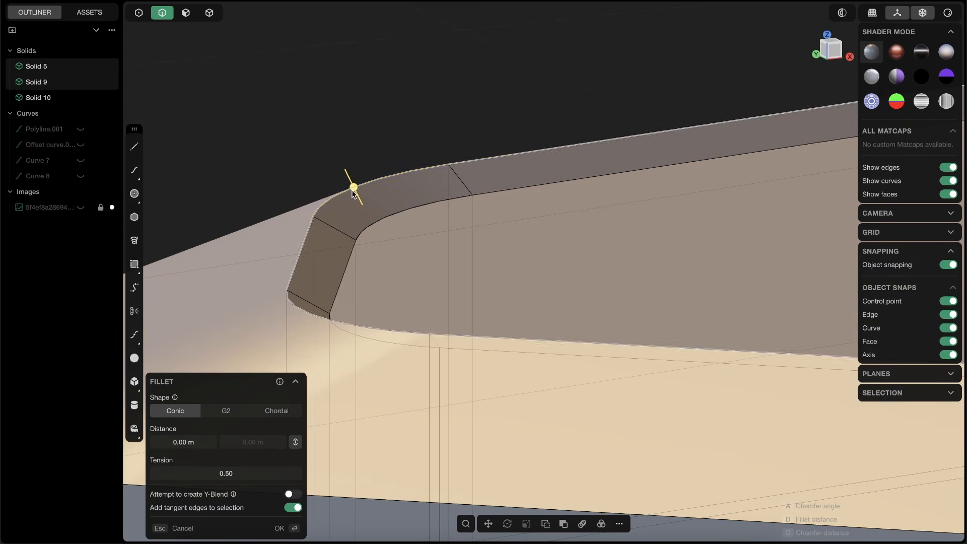
pyautogui.moveTo(352, 186); pyautogui.dragTo(341, 204)
pyautogui.hotkey('ctrl', 'z')
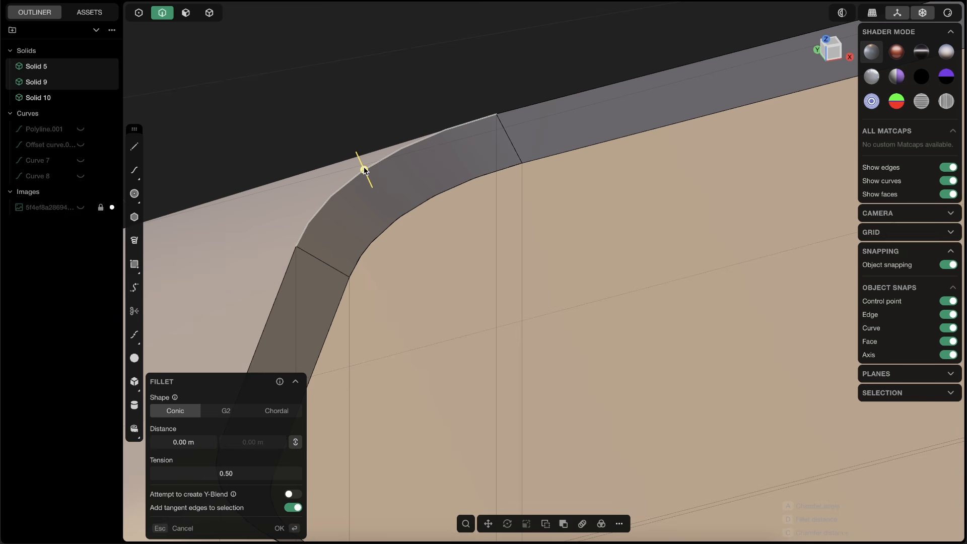
pyautogui.moveTo(364, 169); pyautogui.dragTo(360, 163)
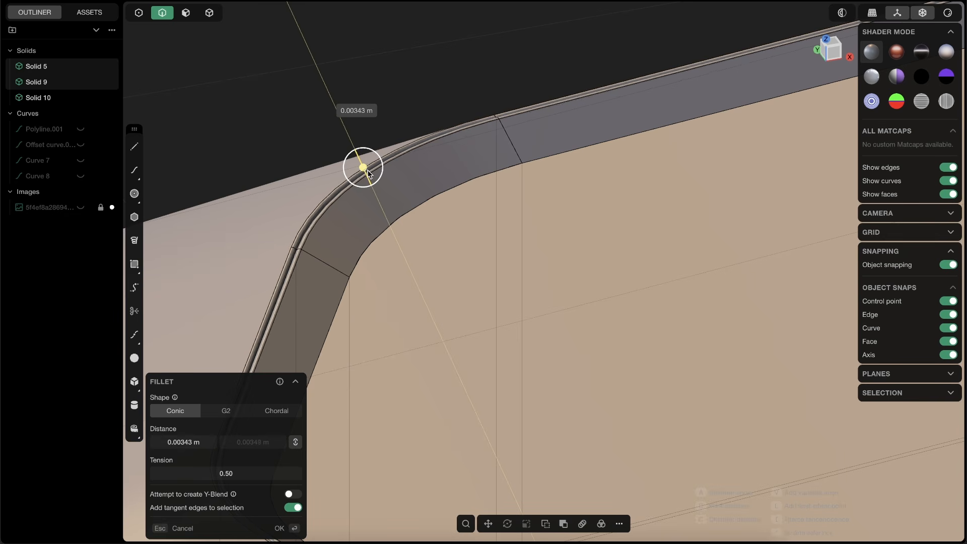
pyautogui.press('Return')
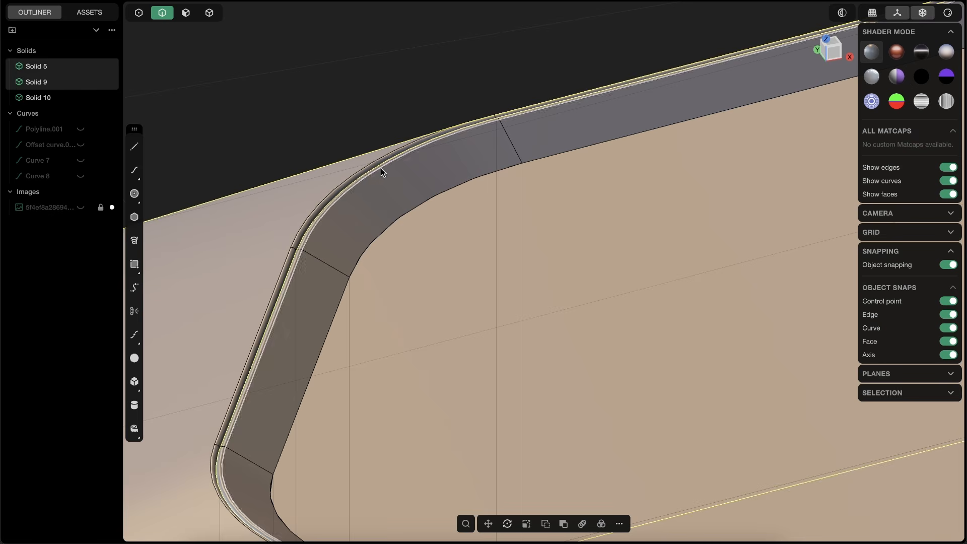
# Step: Fillet the adjoining edges of the thin rim and the inner panel with a conic distance of about 0.002 m
pyautogui.keyDown('shift'); pyautogui.moveTo(382, 171); pyautogui.dragTo(314, 131, button='middle'); pyautogui.keyUp('shift')
pyautogui.moveTo(366, 175); pyautogui.dragTo(340, 165)
pyautogui.press('f')
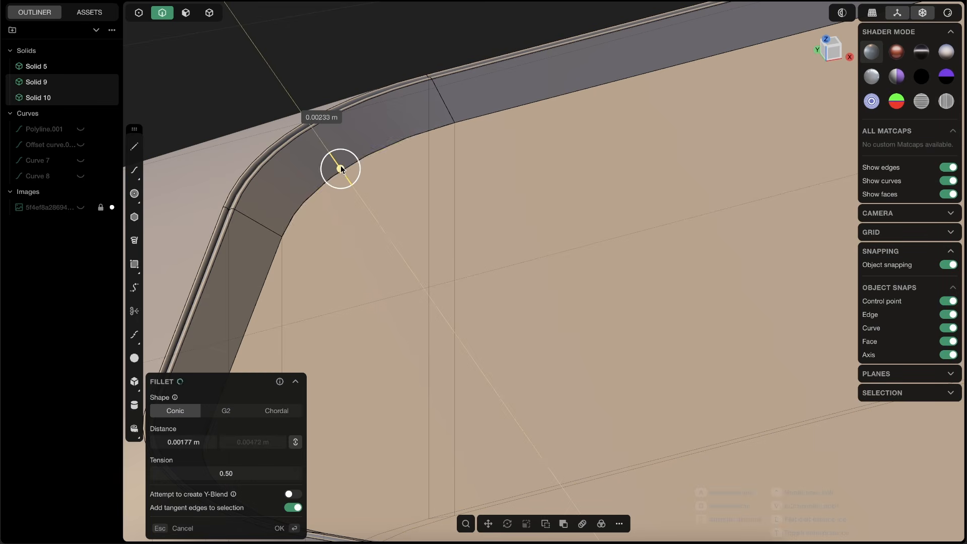
pyautogui.press('Return')
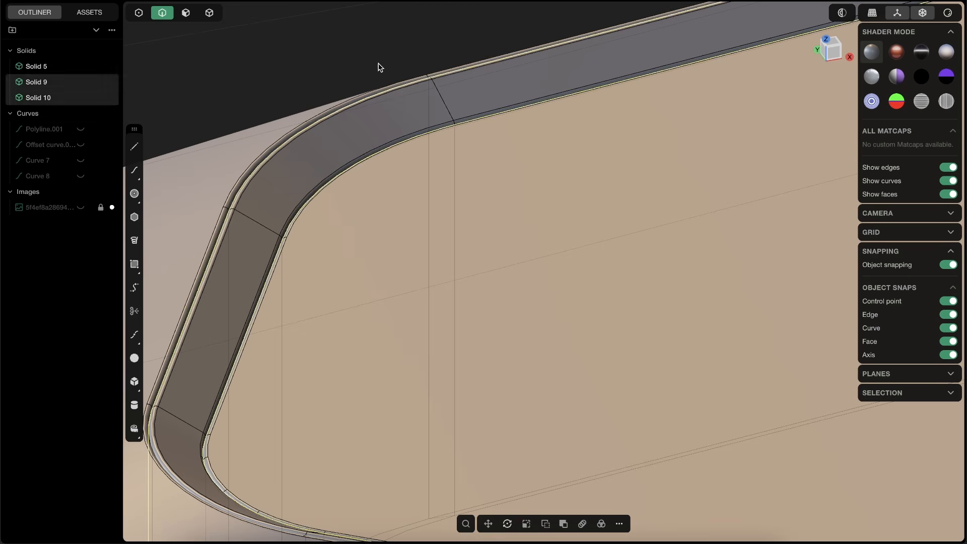
# Step: Hide the model edges and examine the filleted seams around the inner panel up close
pyautogui.moveTo(378, 67); pyautogui.dragTo(367, 137, button='middle')
pyautogui.scroll(-5, 370, 166)
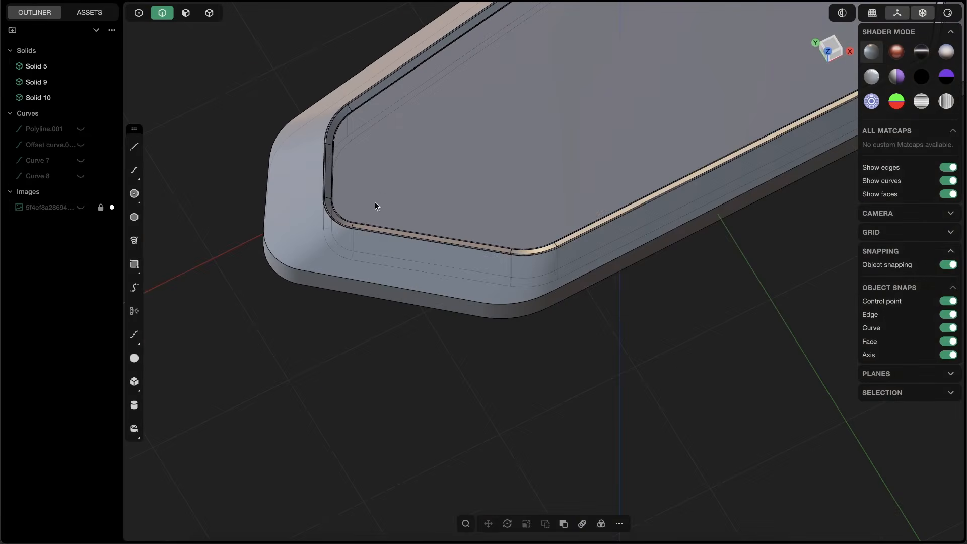
pyautogui.hotkey('shift', 'e')
pyautogui.moveTo(422, 176); pyautogui.dragTo(336, 175, button='middle')
pyautogui.scroll(4, 336, 176)
pyautogui.scroll(5, 337, 172)
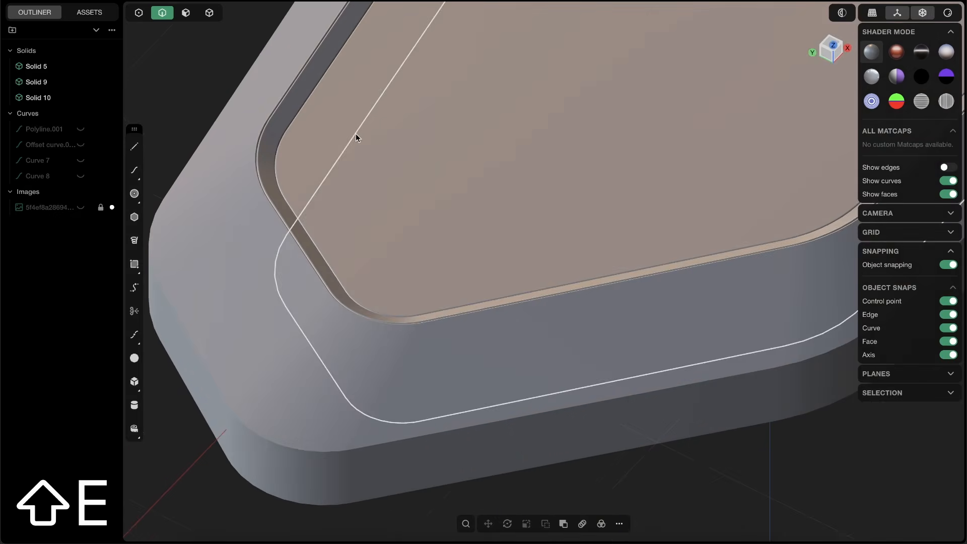
pyautogui.moveTo(355, 134); pyautogui.dragTo(398, 177, button='middle')
# Step: Toggle the edge display on and off repeatedly to compare the body with and without edge lines
pyautogui.hotkey('shift', 'e')
pyautogui.scroll(-3, 340, 192)
pyautogui.hotkey('shift', 'e')
pyautogui.hotkey('shift', 'e')
pyautogui.hotkey('shift', 'e')
pyautogui.hotkey('shift', 'e')
pyautogui.hotkey('shift', 'e')
pyautogui.hotkey('shift', 'e')
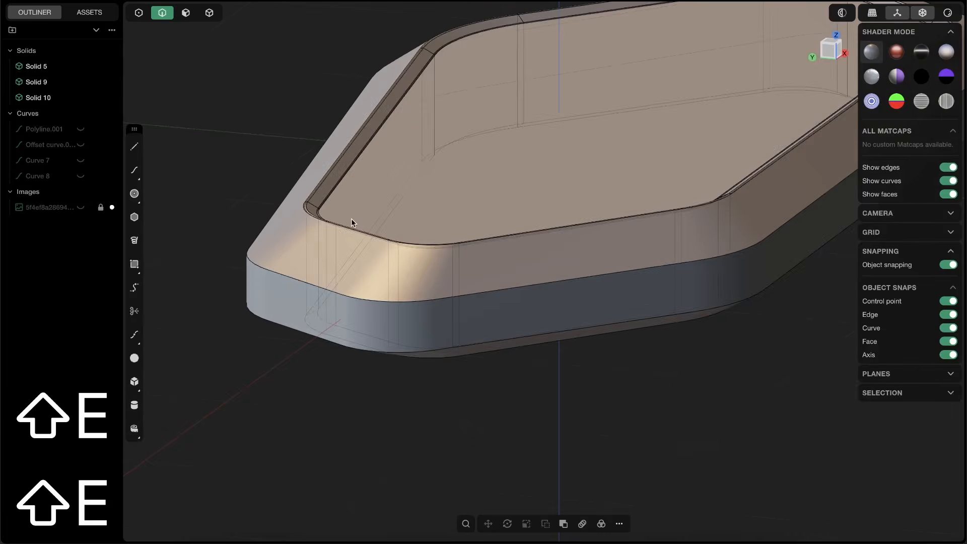
pyautogui.hotkey('shift', 'e')
pyautogui.hotkey('shift', 'e')
pyautogui.hotkey('shift', 'e')
pyautogui.hotkey('shift', 'e')
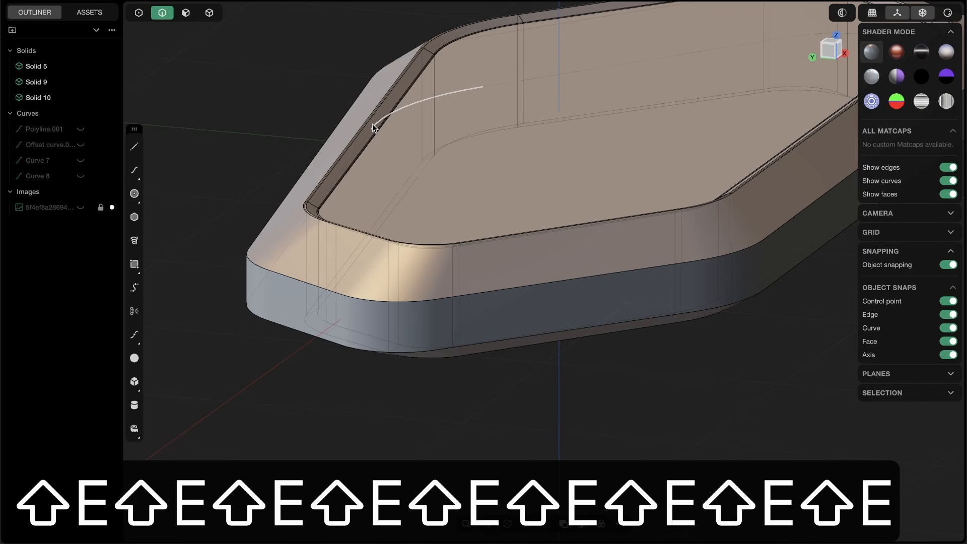
# Step: Search the commands for "toggle edges" and turn off the edge display in the viewport
pyautogui.press('f')
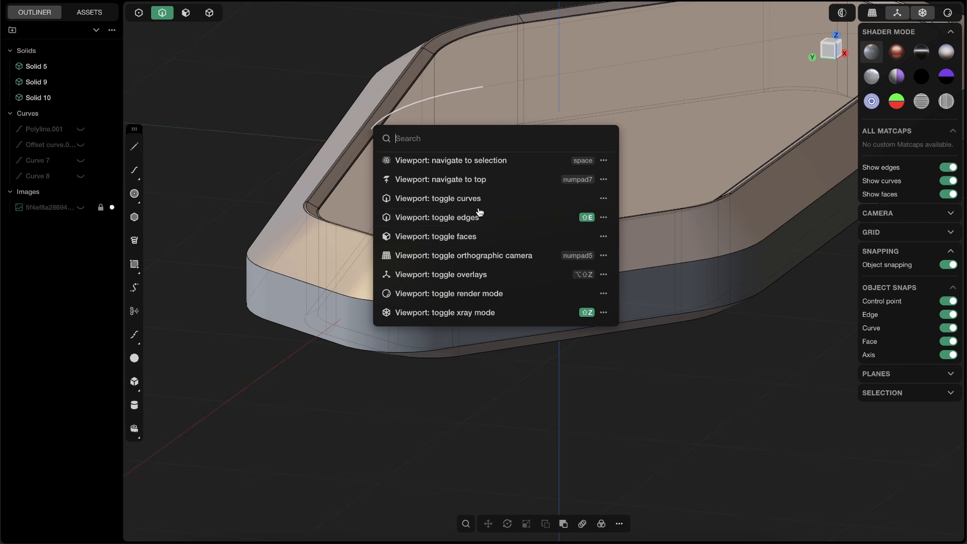
pyautogui.write('toggle')
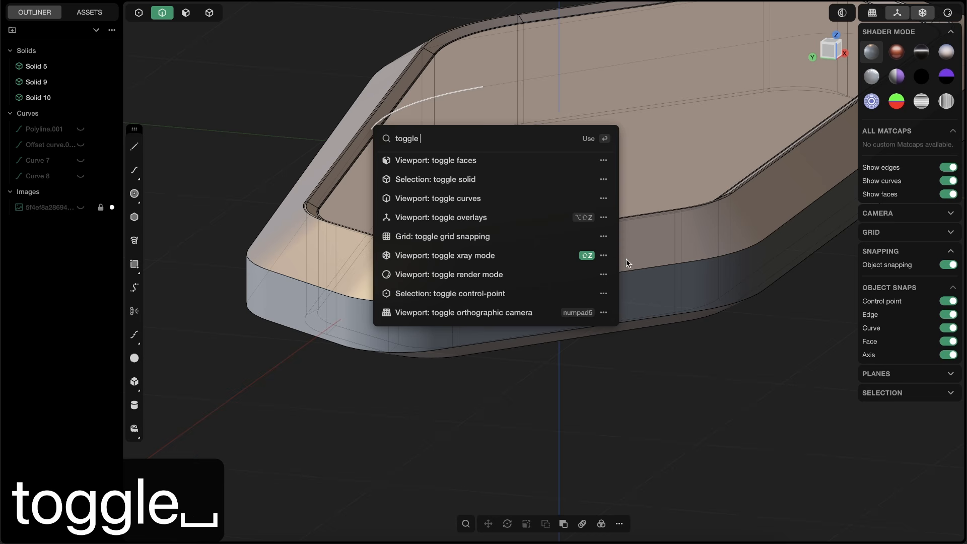
pyautogui.write(' edges')
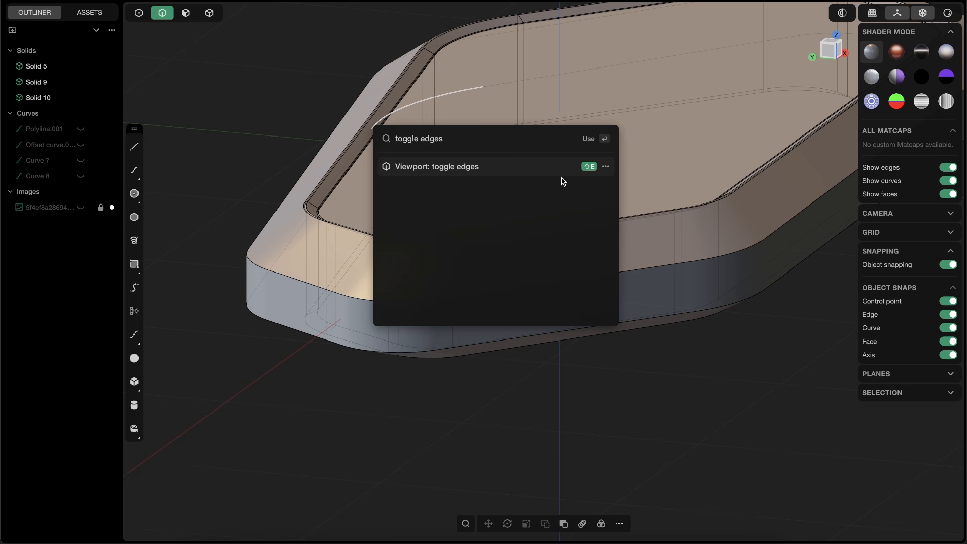
pyautogui.click(480, 74)
pyautogui.hotkey('shift', 'e')
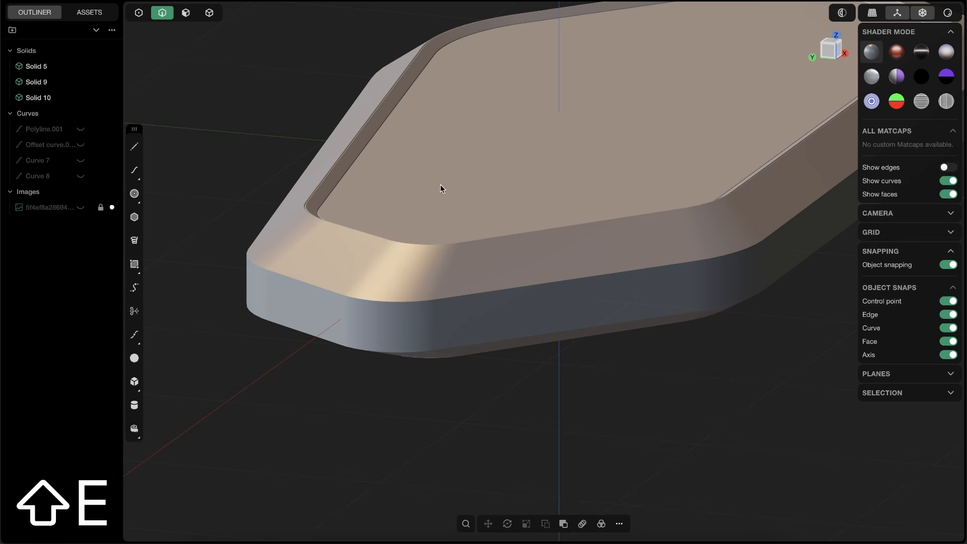
pyautogui.moveTo(440, 185); pyautogui.dragTo(327, 237, button='middle')
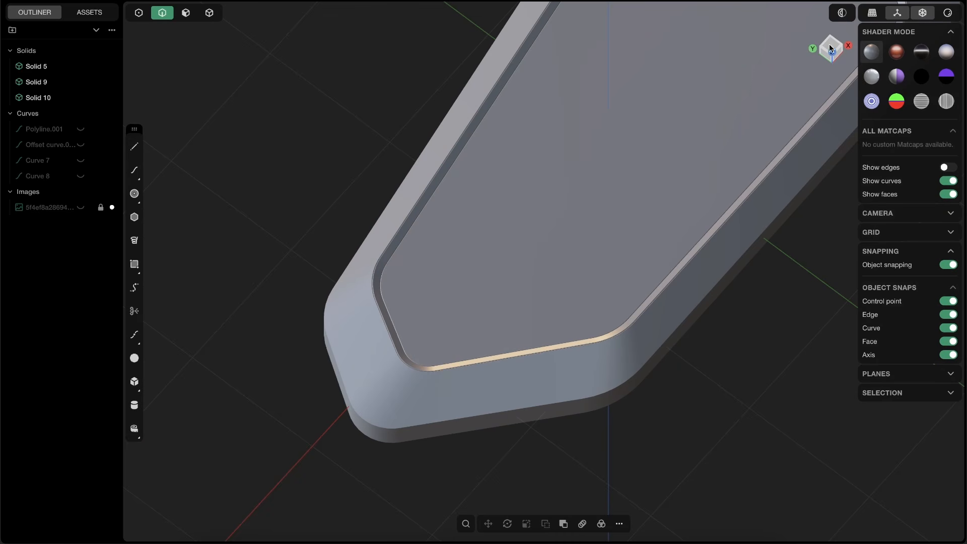
# Step: Show the SENA reference image again and view it with the model from the top
pyautogui.hotkey('alt', 'Tab')
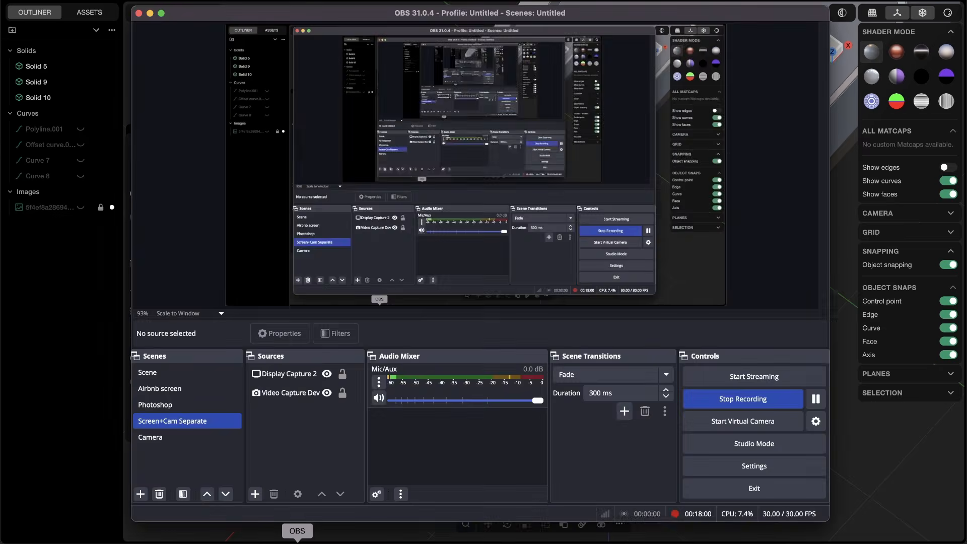
pyautogui.hotkey('alt', 'Tab')
pyautogui.click(82, 210)
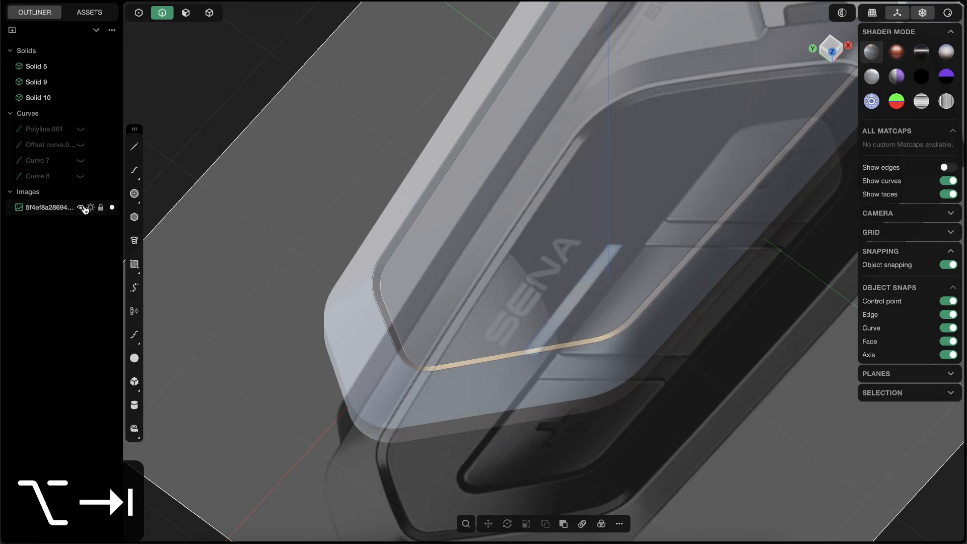
pyautogui.moveTo(382, 222); pyautogui.dragTo(423, 176, button='middle')
pyautogui.click(831, 45)
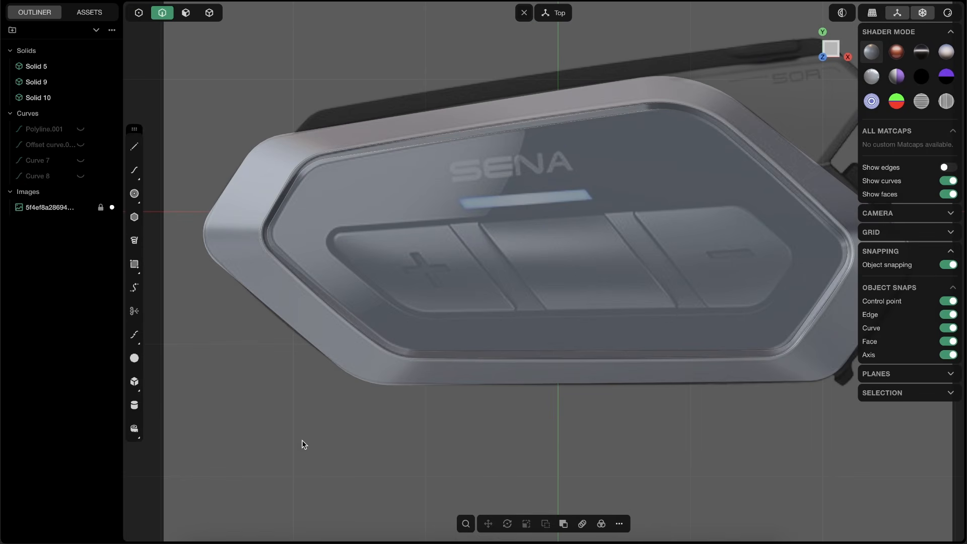
# Step: Switch to the browser to examine the SENA reference photo on Pinterest, and return to Plasticity
pyautogui.press('super+Tab')
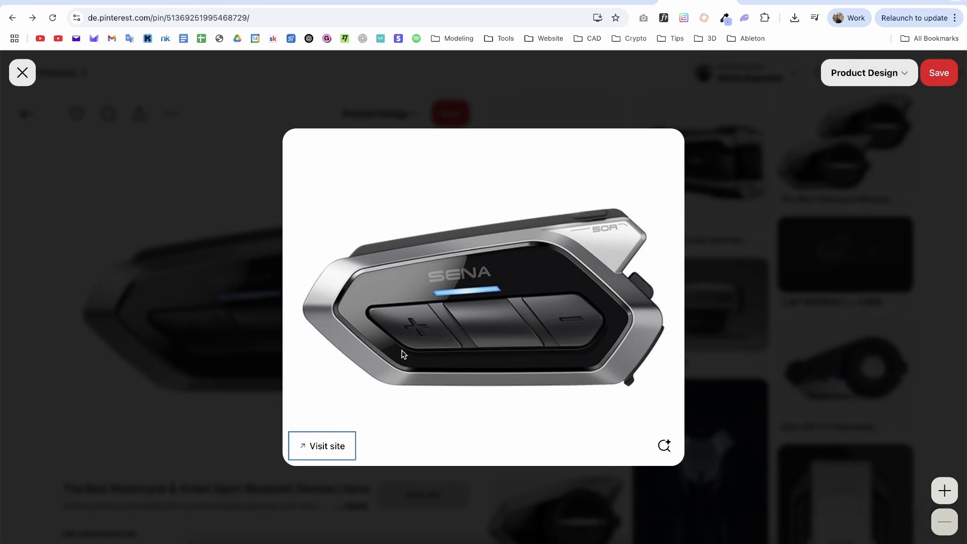
pyautogui.hotkey('alt', 'Tab')
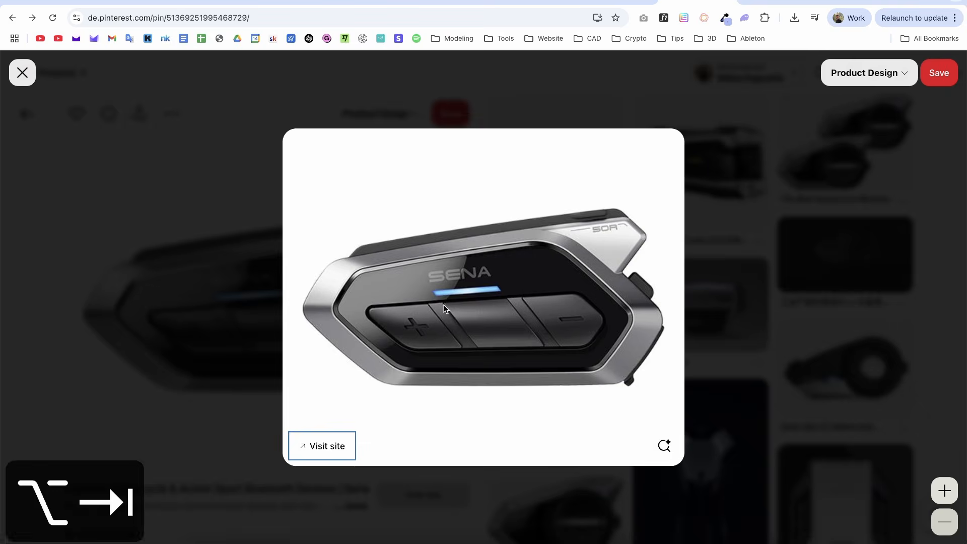
# Step: Back in Plasticity, trace a closed five-sided polyline on the panel around the reference's button area in top view
pyautogui.click(824, 57)
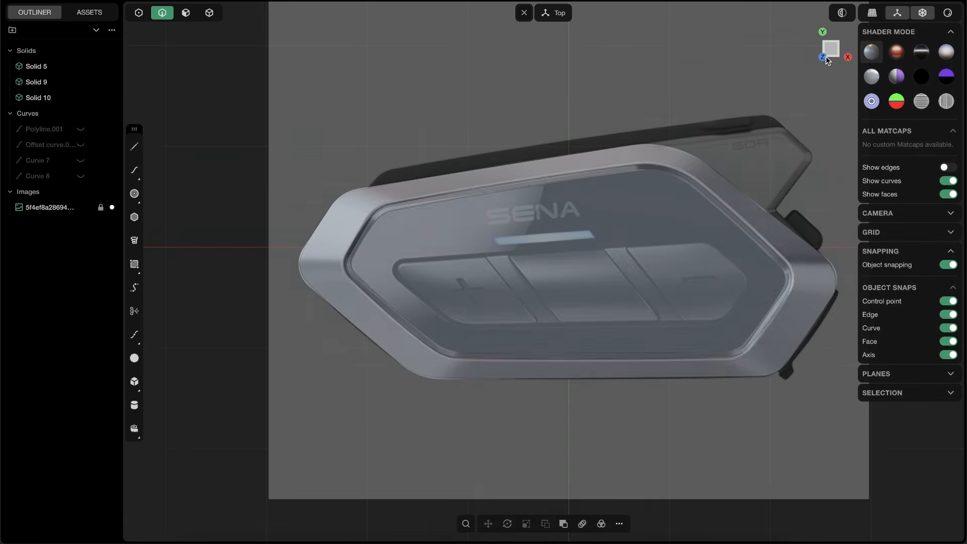
pyautogui.scroll(5, 389, 282)
pyautogui.keyDown('shift'); pyautogui.moveTo(390, 281); pyautogui.dragTo(261, 247, button='middle'); pyautogui.keyUp('shift')
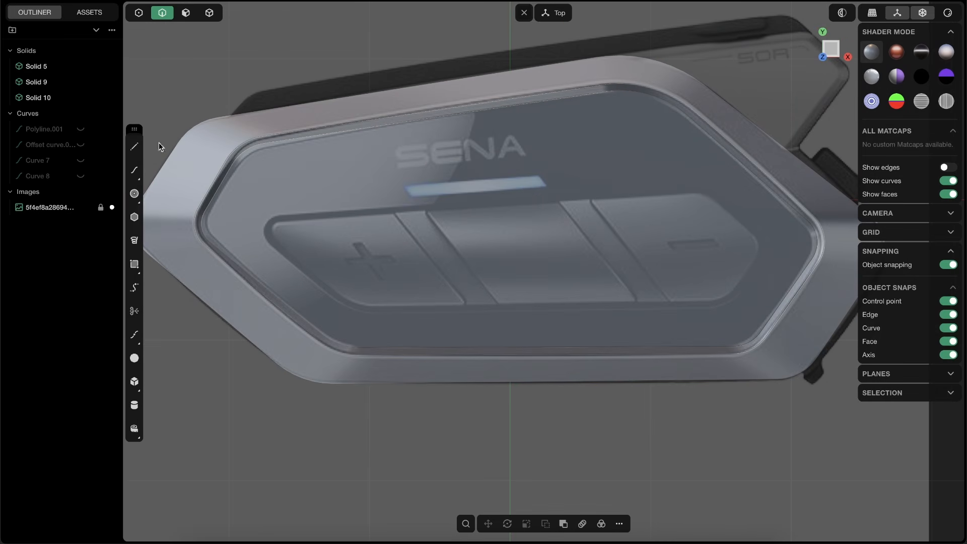
pyautogui.click(134, 153)
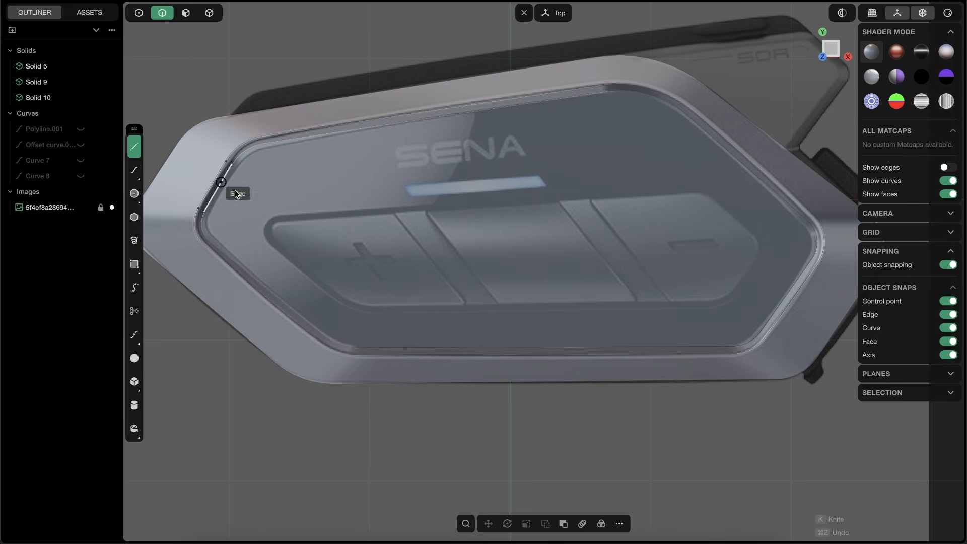
pyautogui.click(261, 225)
pyautogui.click(351, 305)
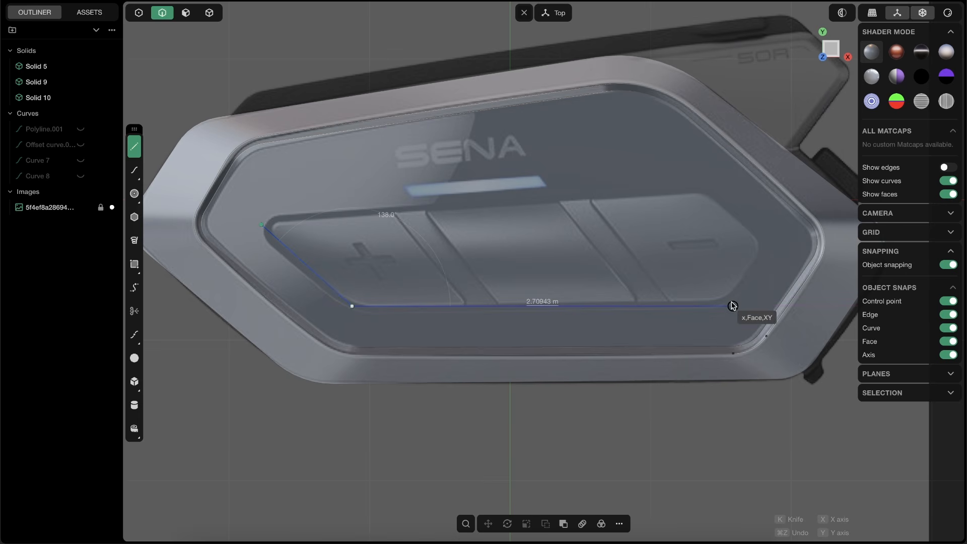
pyautogui.click(730, 306)
pyautogui.click(767, 239)
pyautogui.click(706, 193)
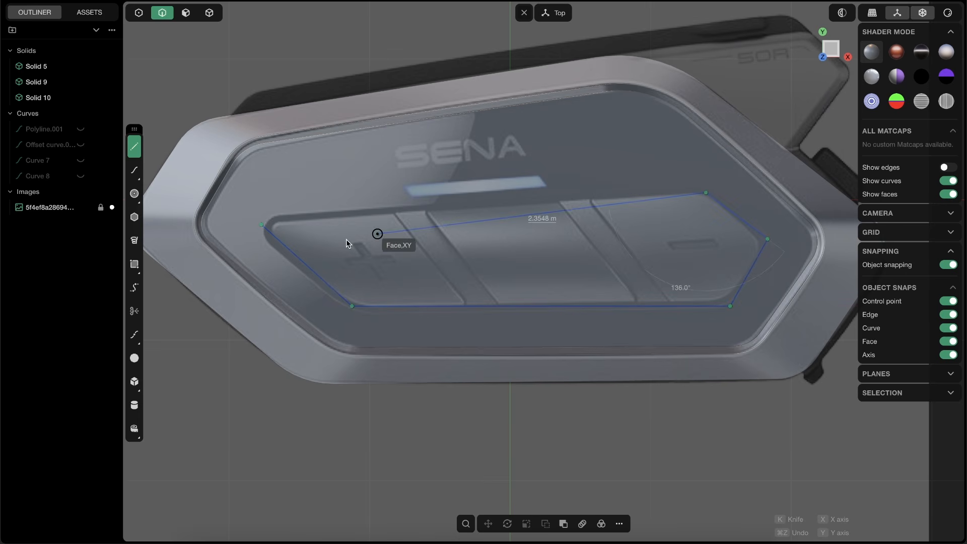
pyautogui.press('super+z')
pyautogui.click(261, 224)
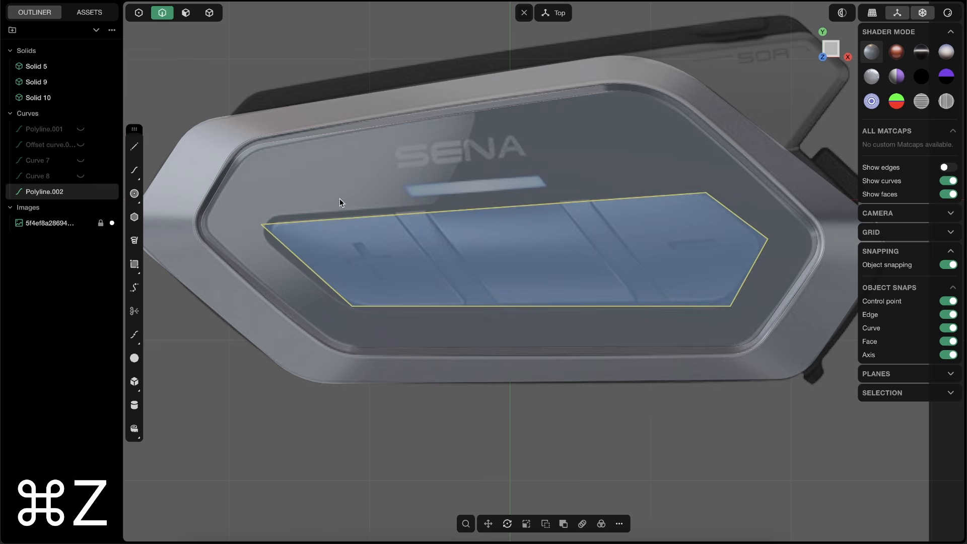
# Step: Adjust the corner points of the traced polyline to match the button outline in the reference image
pyautogui.press('1')
pyautogui.keyDown('shift'); pyautogui.moveTo(719, 195); pyautogui.dragTo(708, 199, button='middle'); pyautogui.keyUp('shift')
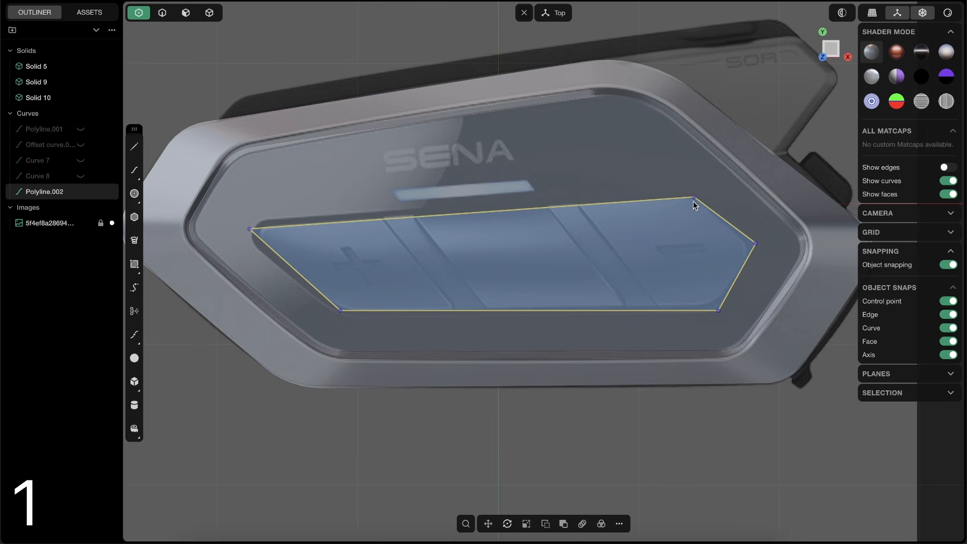
pyautogui.moveTo(693, 197); pyautogui.dragTo(691, 195)
pyautogui.moveTo(754, 243); pyautogui.dragTo(751, 245)
pyautogui.moveTo(717, 310); pyautogui.dragTo(714, 304)
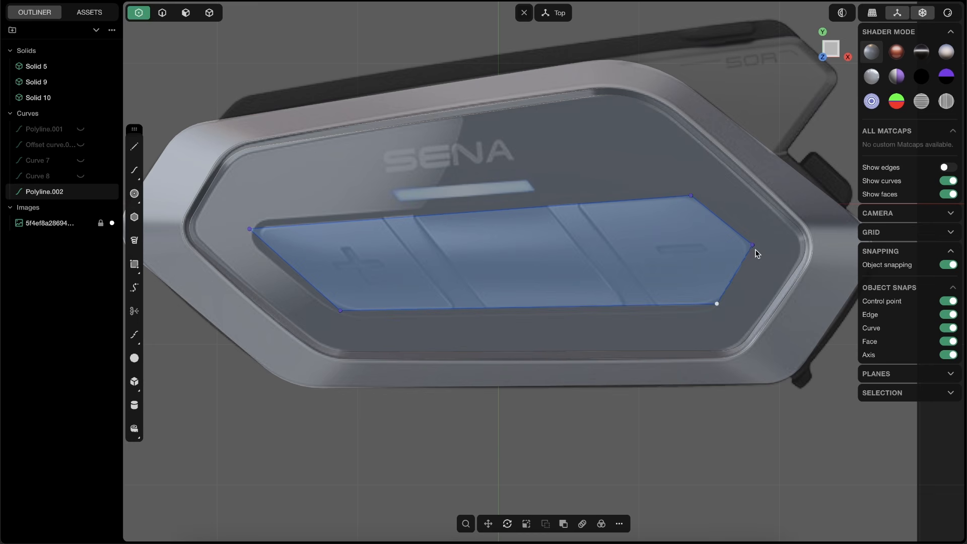
pyautogui.moveTo(753, 245); pyautogui.dragTo(753, 250)
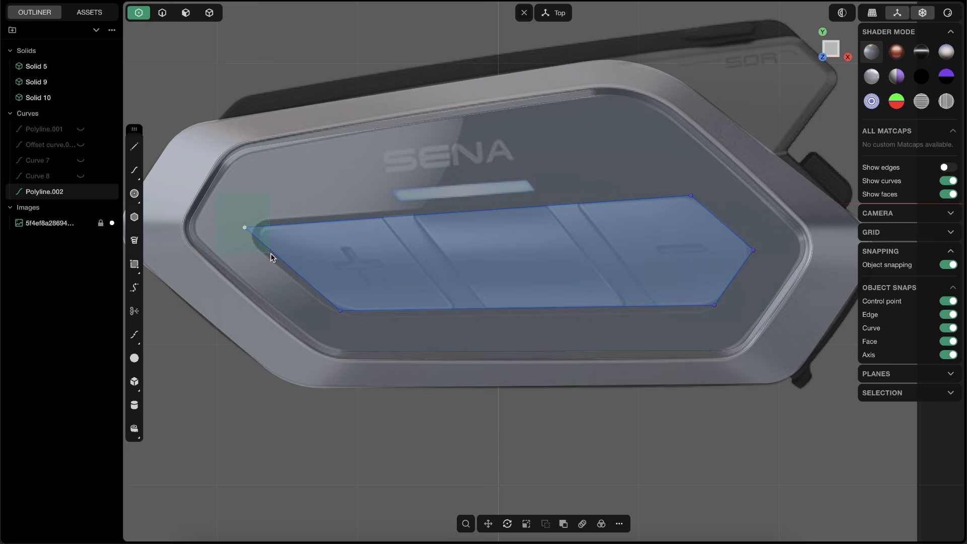
# Step: Fillet the polyline's sharp corner beside the plus symbol with a radius of about 0.068 m
pyautogui.scroll(3, 247, 190)
pyautogui.press('b')
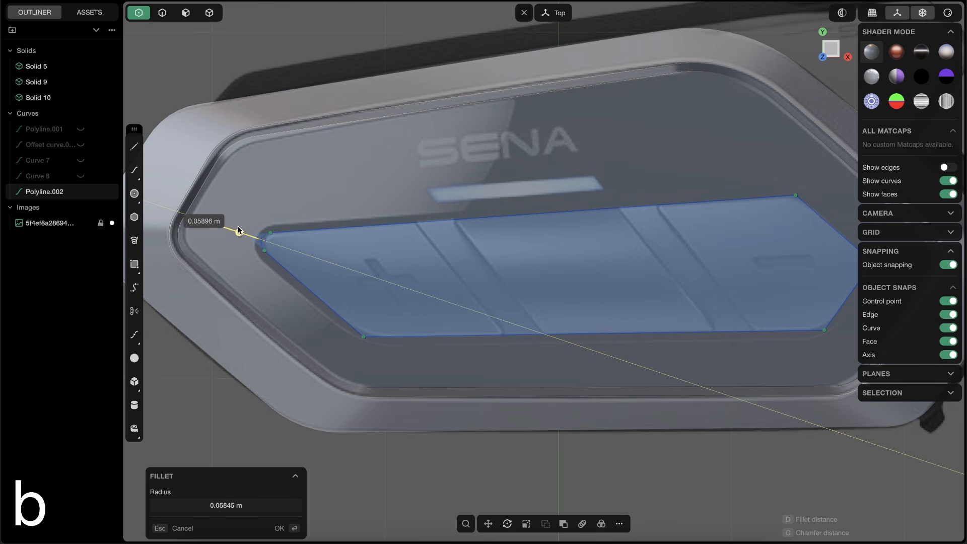
pyautogui.moveTo(238, 227); pyautogui.dragTo(239, 226)
pyautogui.click(215, 214)
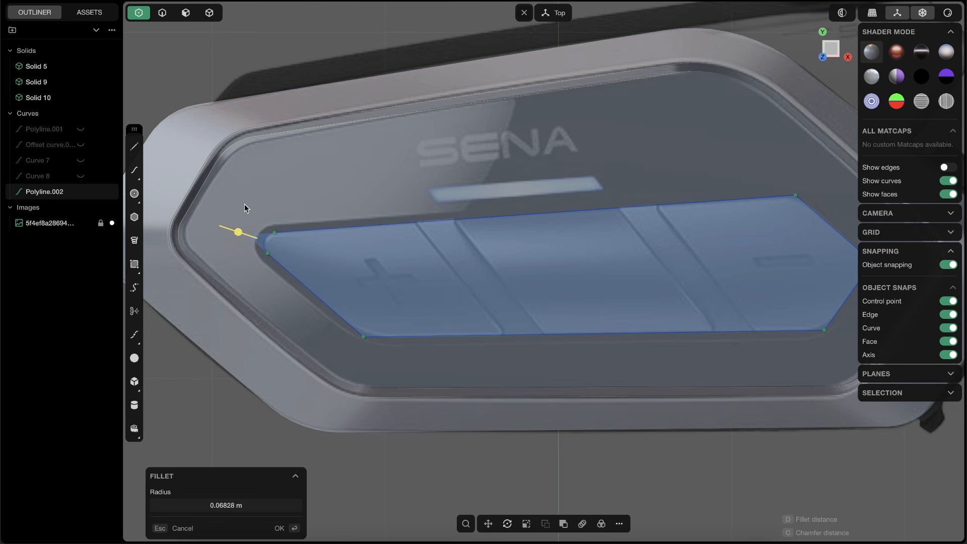
# Step: Fillet the remaining four corners of the button outline with a radius of about 0.28 m
pyautogui.rightClick(351, 246)
pyautogui.moveTo(352, 246); pyautogui.dragTo(299, 222, button='right')
pyautogui.click(310, 310)
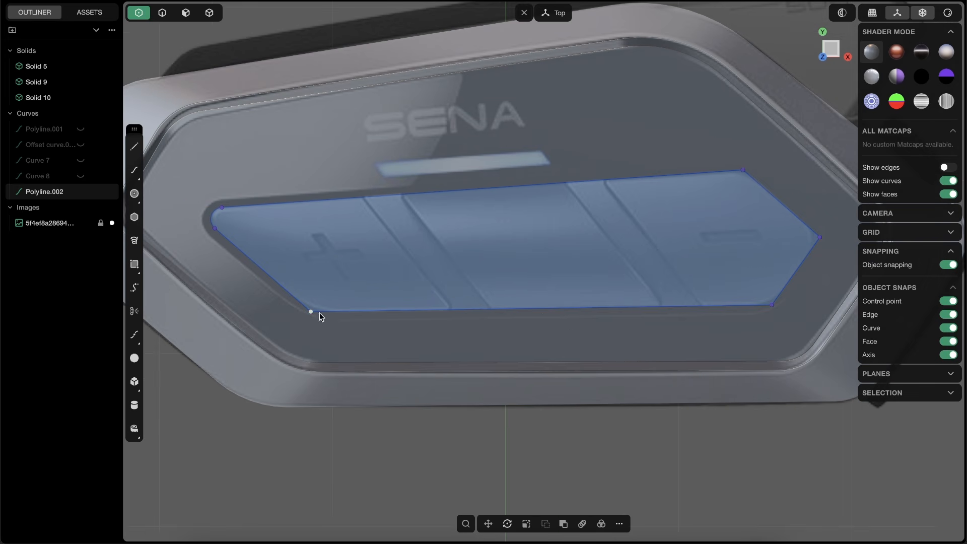
pyautogui.press('b')
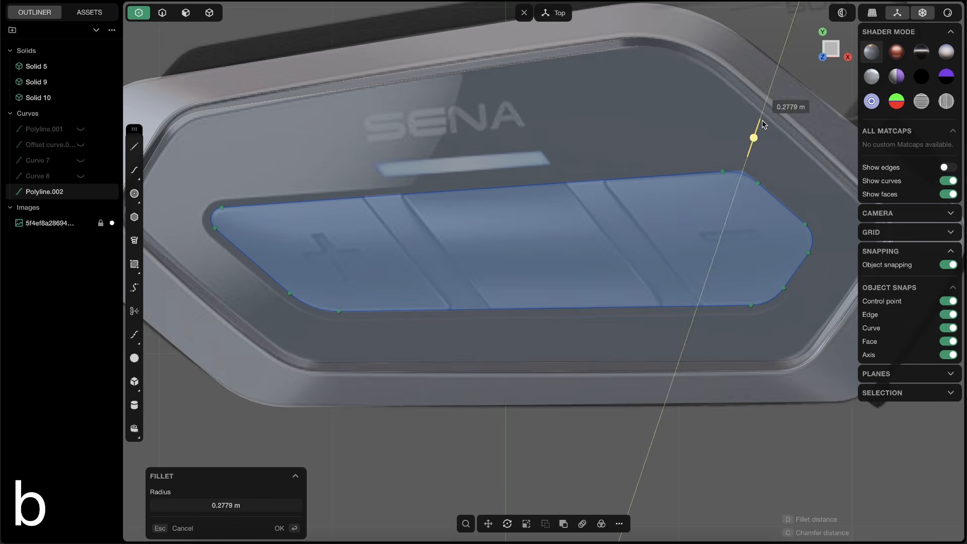
pyautogui.click(752, 147)
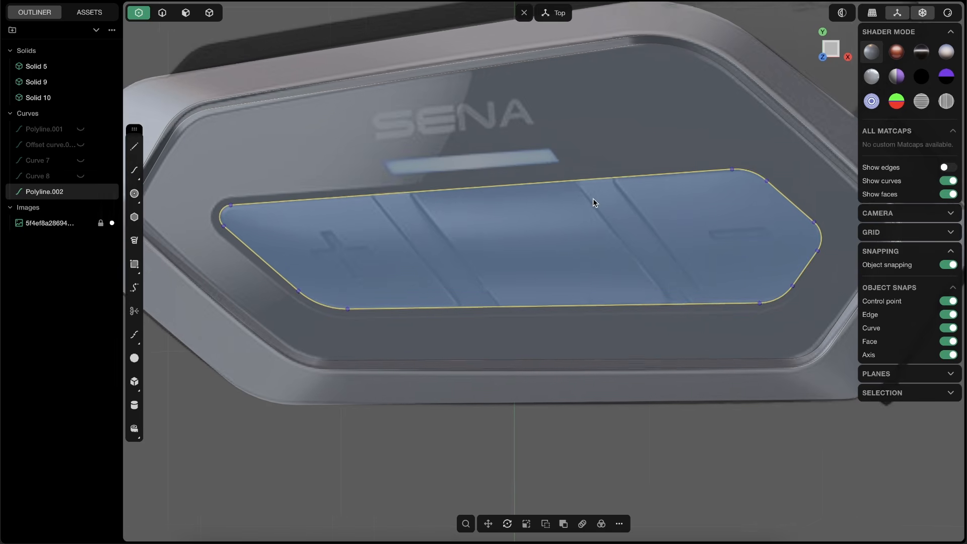
# Step: Imprint the button outline onto the inner panel body from the top view, using the Vector method
pyautogui.scroll(-5, 593, 198)
pyautogui.moveTo(586, 206); pyautogui.dragTo(545, 274, button='right')
pyautogui.moveTo(545, 273); pyautogui.dragTo(453, 246, button='middle')
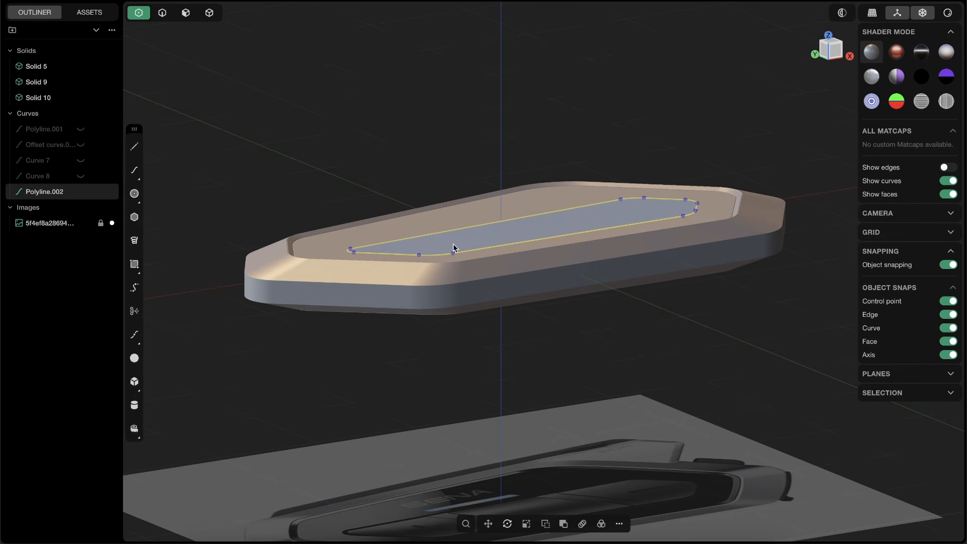
pyautogui.press('2')
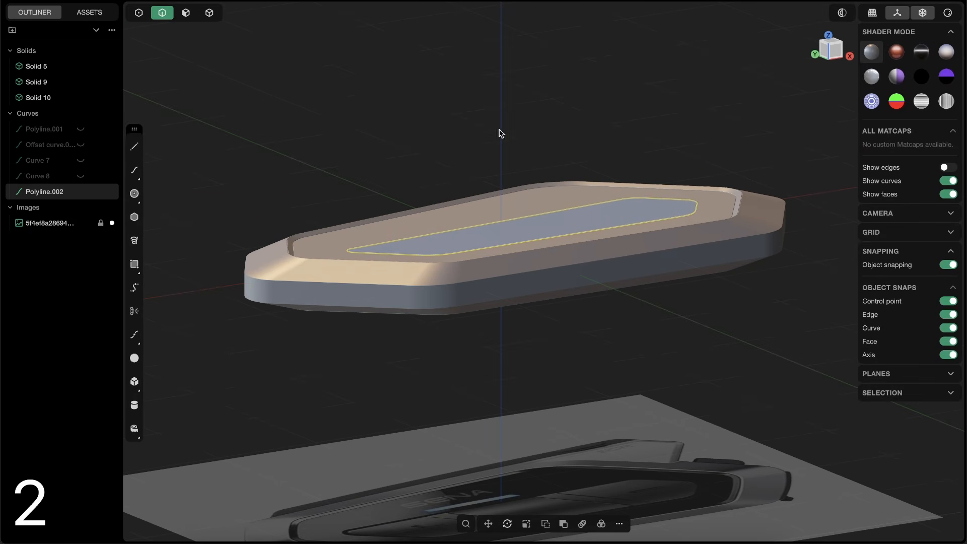
pyautogui.moveTo(547, 151); pyautogui.dragTo(553, 210, button='middle')
pyautogui.click(834, 48)
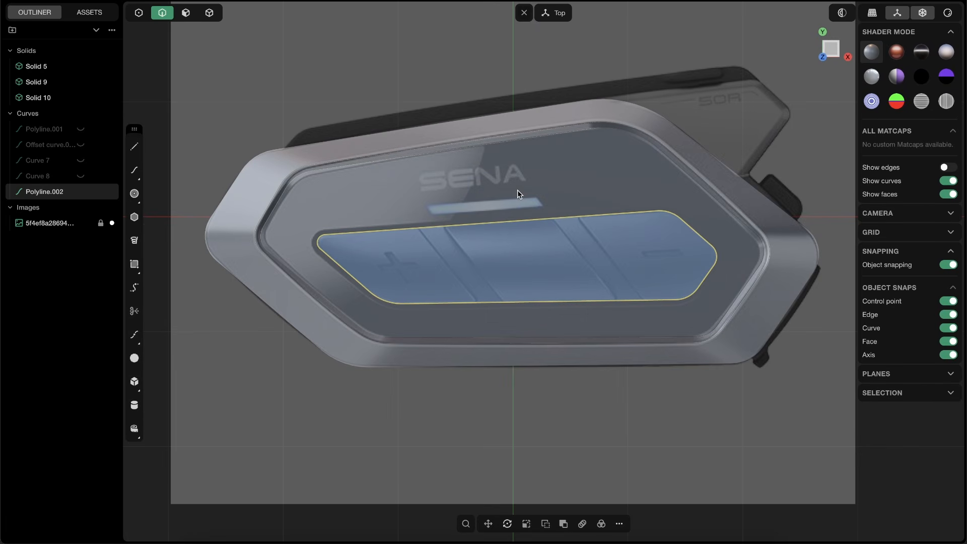
pyautogui.write('fimpri')
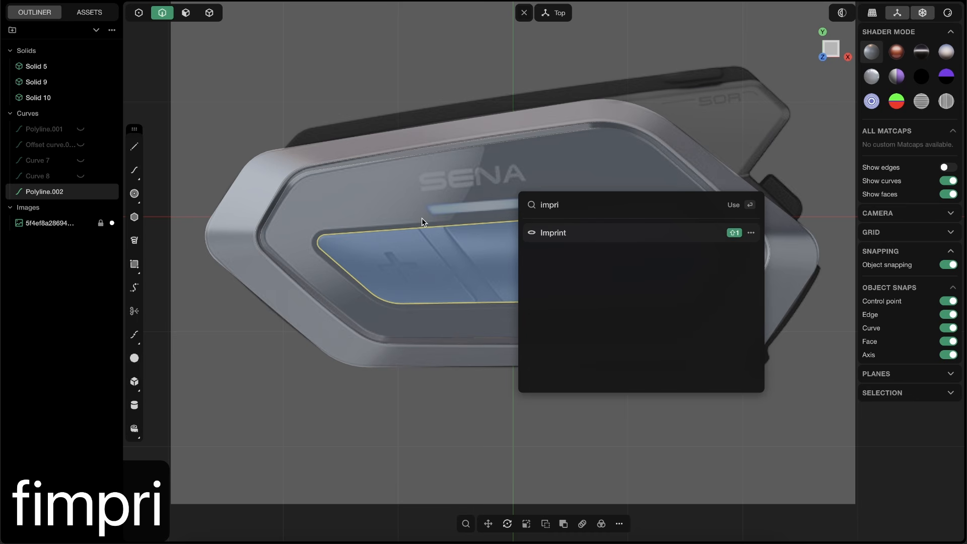
pyautogui.click(559, 233)
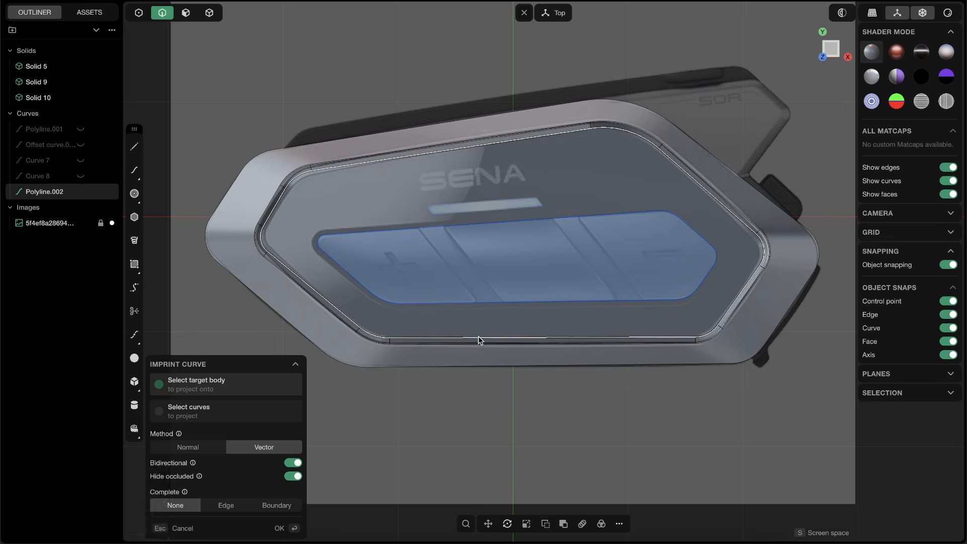
pyautogui.click(418, 209)
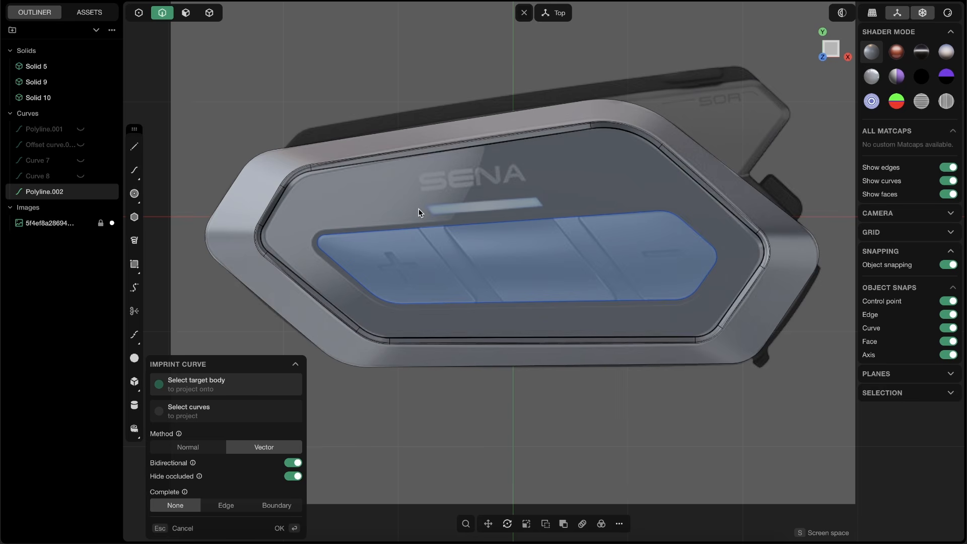
pyautogui.press('Return')
# Step: Hide the traced button outline curve, leaving its imprint on the panel
pyautogui.moveTo(451, 191); pyautogui.dragTo(385, 216, button='middle')
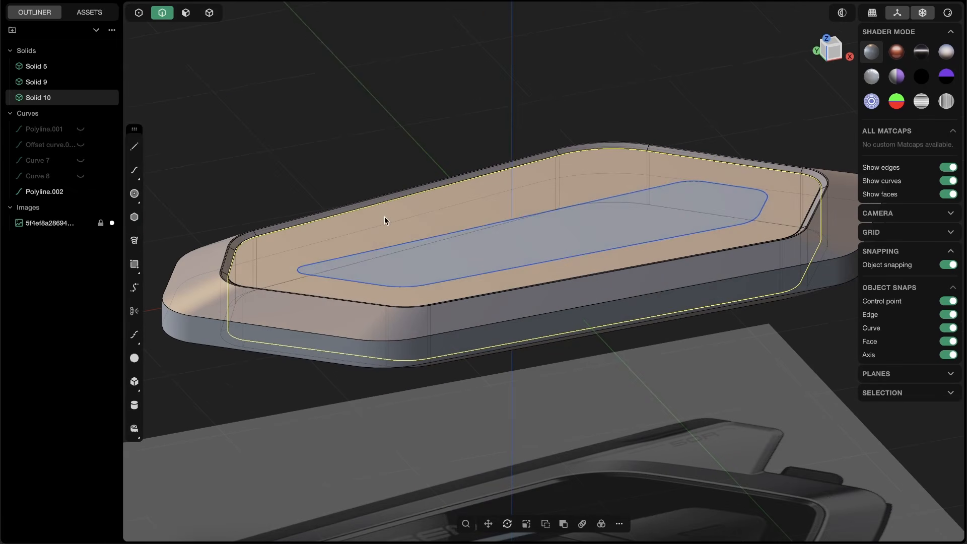
pyautogui.click(410, 242)
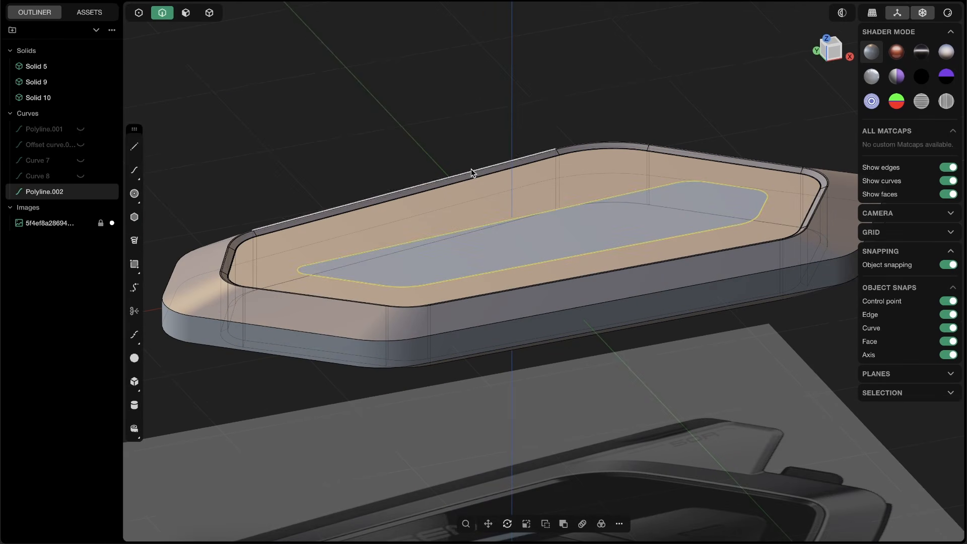
pyautogui.press('h')
pyautogui.moveTo(436, 266); pyautogui.dragTo(527, 252, button='middle')
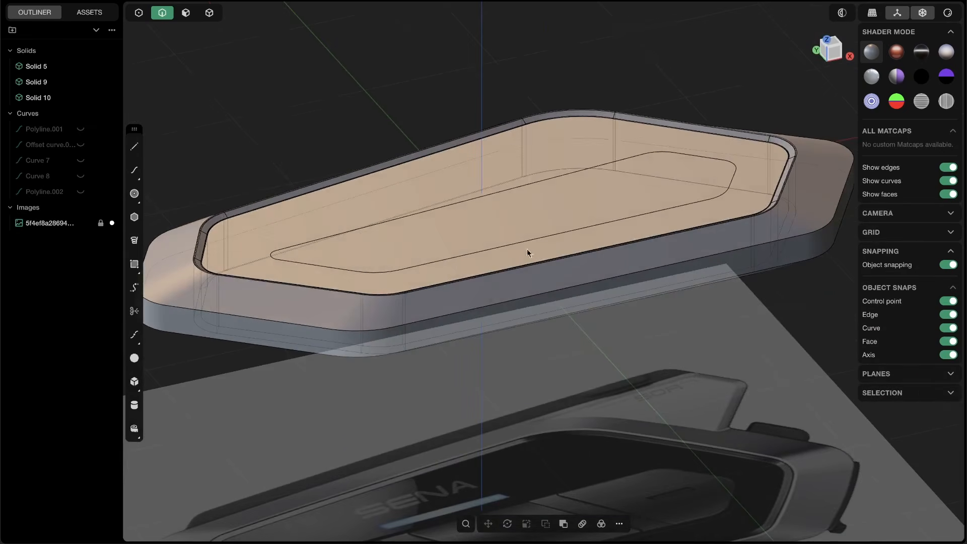
pyautogui.moveTo(542, 159); pyautogui.dragTo(595, 147, button='middle')
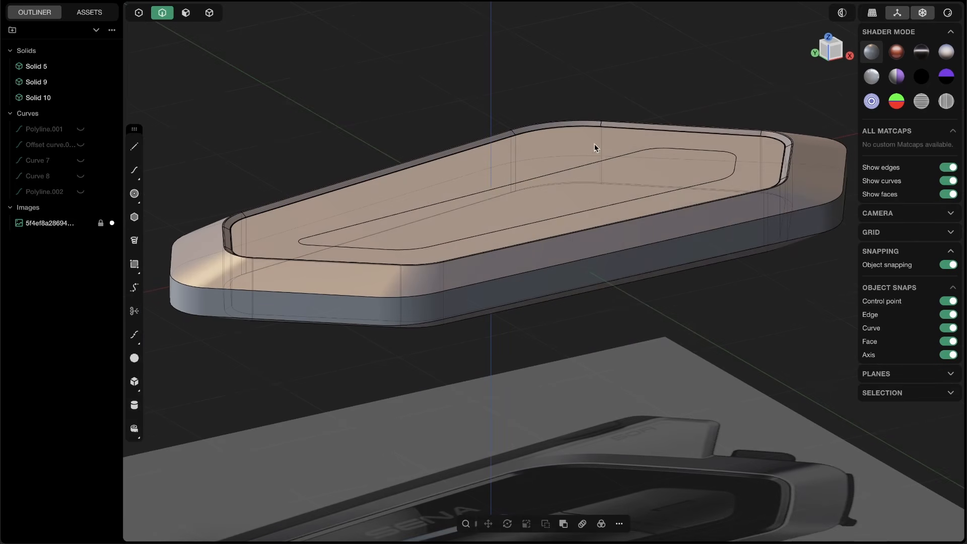
# Step: Turn off X-ray mode in the viewport
pyautogui.click(925, 18)
pyautogui.click(923, 19)
pyautogui.click(918, 20)
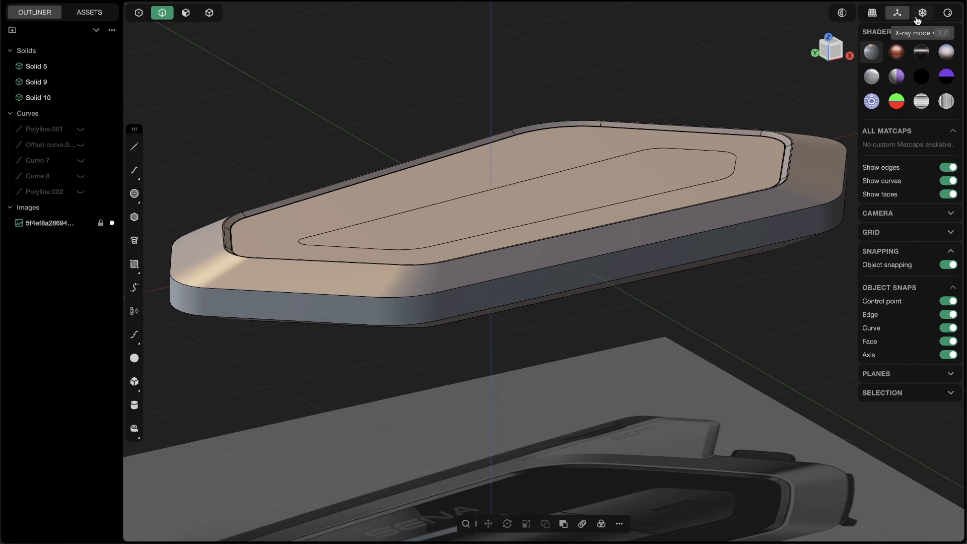
pyautogui.hotkey('alt', 'z')
pyautogui.hotkey('alt', 'z')
# Step: Push the imprinted button face down into the panel by about 0.12 m
pyautogui.moveTo(511, 240); pyautogui.dragTo(361, 208, button='middle')
pyautogui.moveTo(408, 298); pyautogui.dragTo(310, 127, button='middle')
pyautogui.press('3')
pyautogui.click(353, 159)
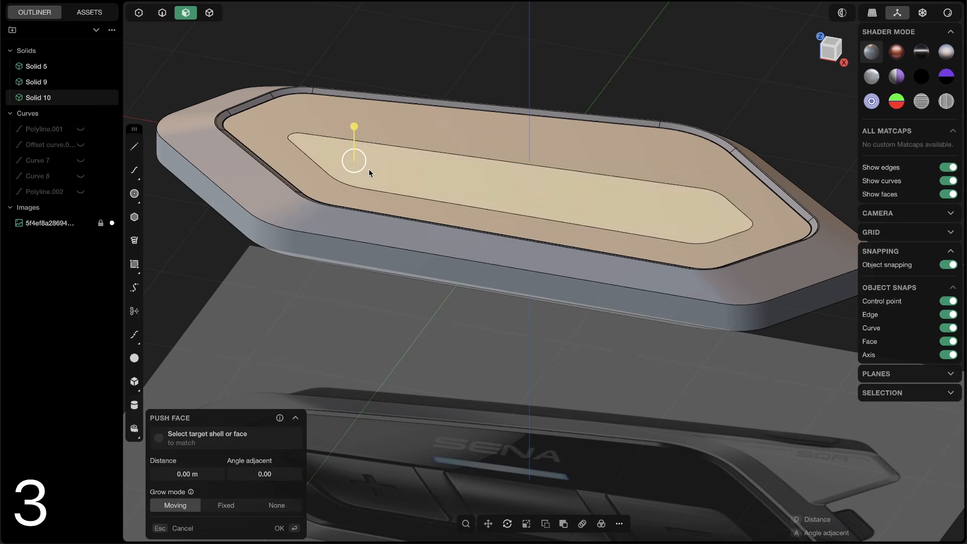
pyautogui.moveTo(354, 126); pyautogui.dragTo(353, 143)
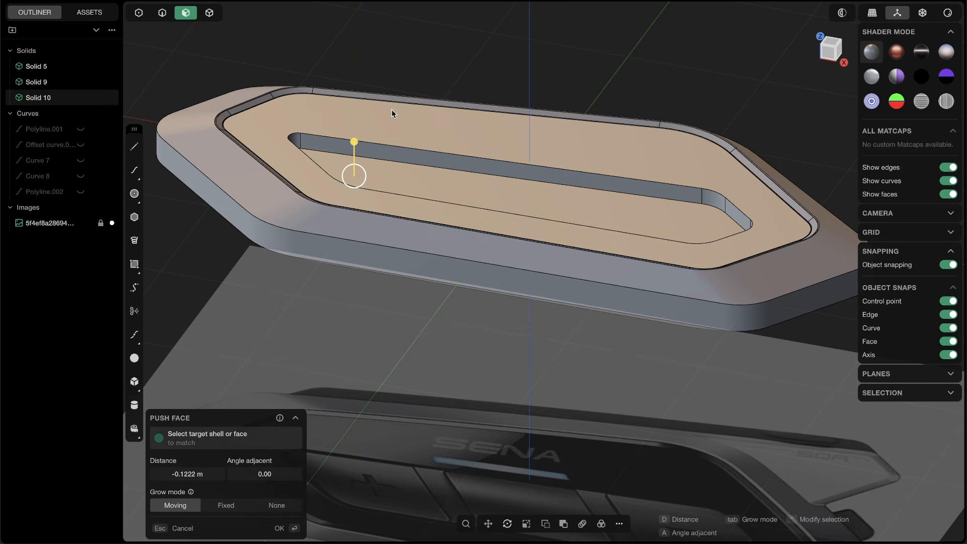
pyautogui.press('Return')
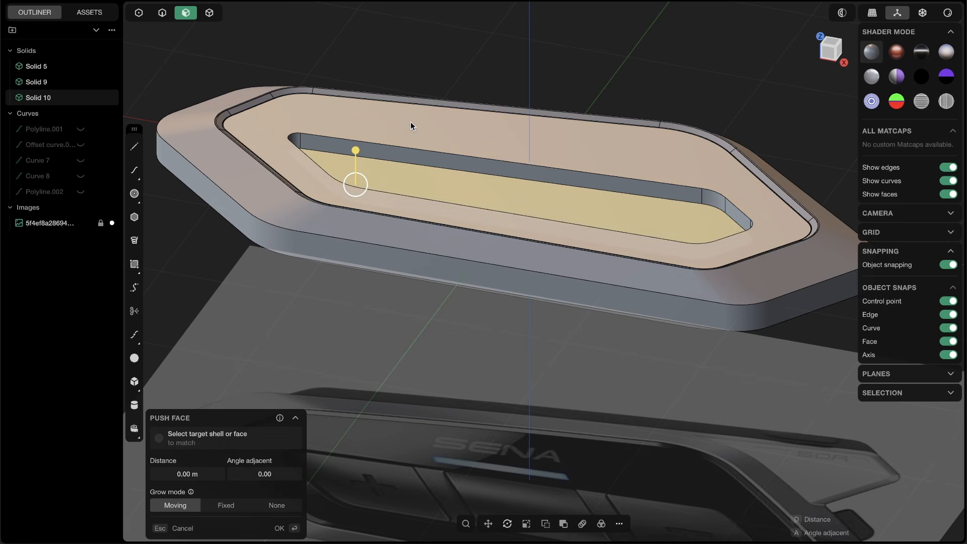
# Step: Try to extrude the recess floor face upward by about 0.29 m without making a separate body
pyautogui.moveTo(492, 424); pyautogui.dragTo(534, 217, button='middle')
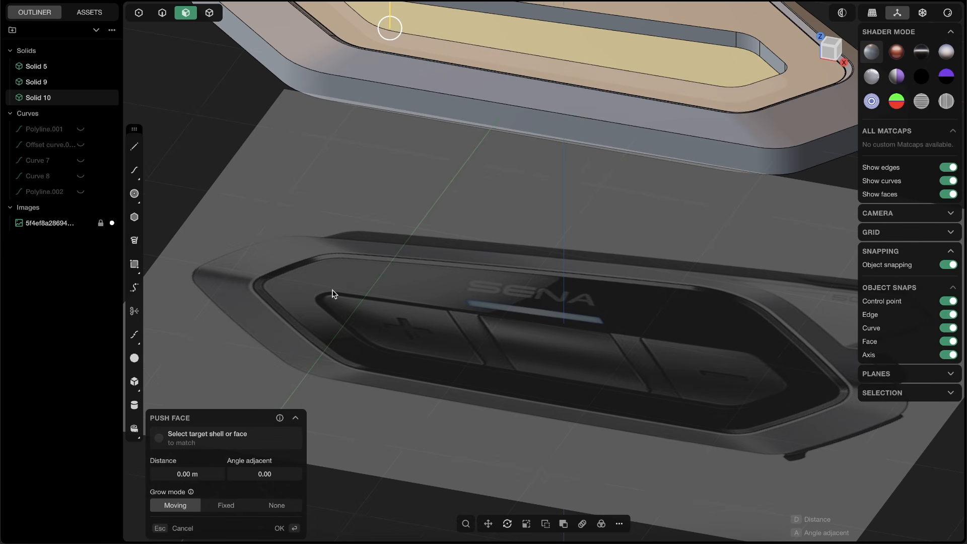
pyautogui.keyDown('shift'); pyautogui.moveTo(466, 123); pyautogui.dragTo(462, 268, button='middle'); pyautogui.keyUp('shift')
pyautogui.moveTo(452, 196); pyautogui.dragTo(599, 202, button='middle')
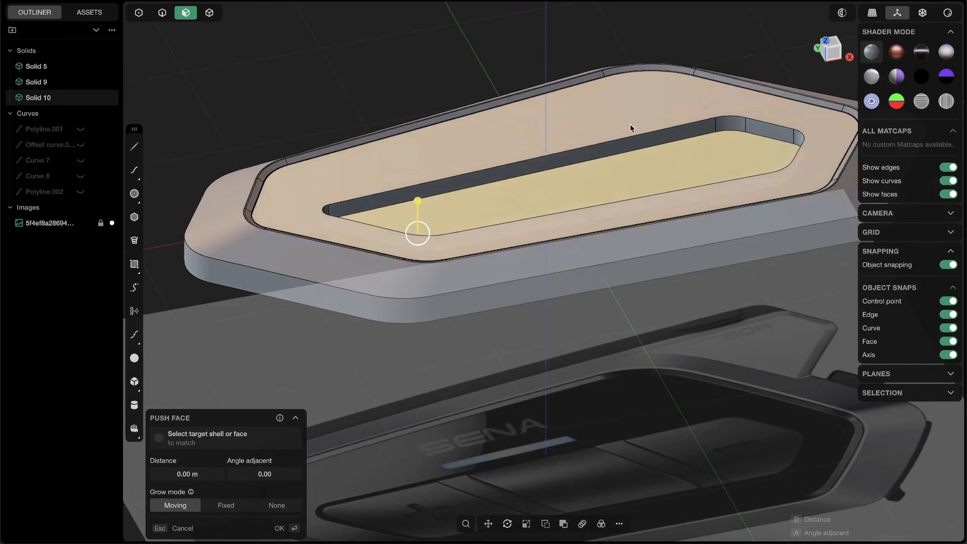
pyautogui.click(519, 84)
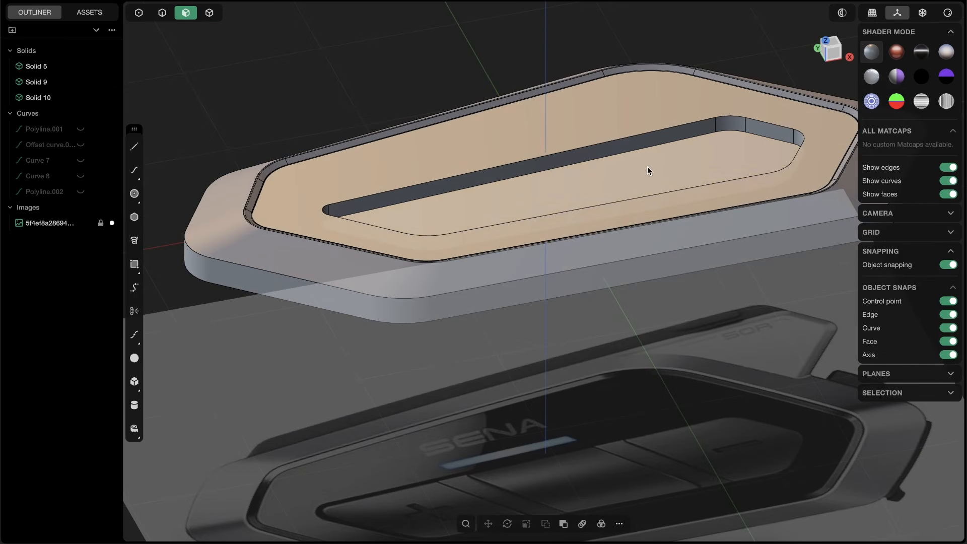
pyautogui.click(647, 167)
pyautogui.moveTo(668, 161); pyautogui.dragTo(538, 200, button='middle')
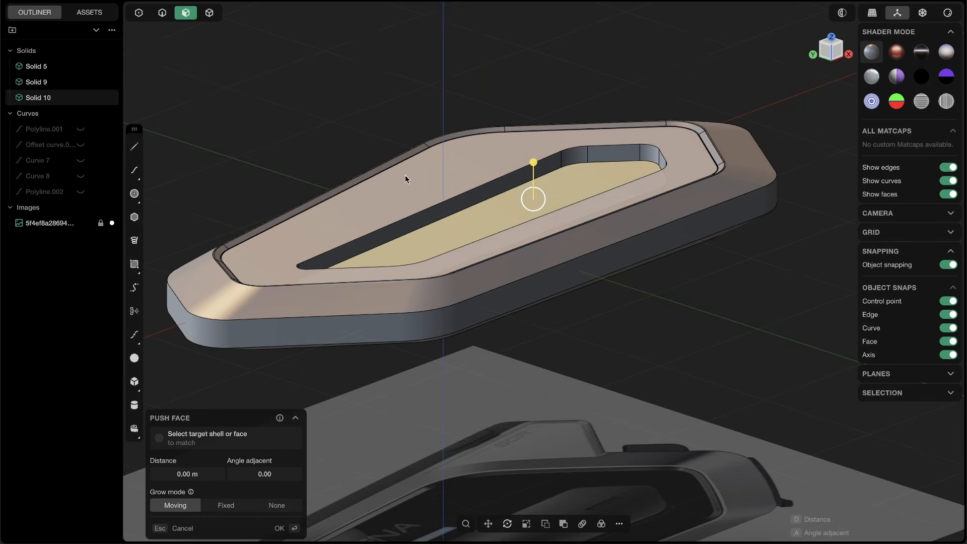
pyautogui.press('e')
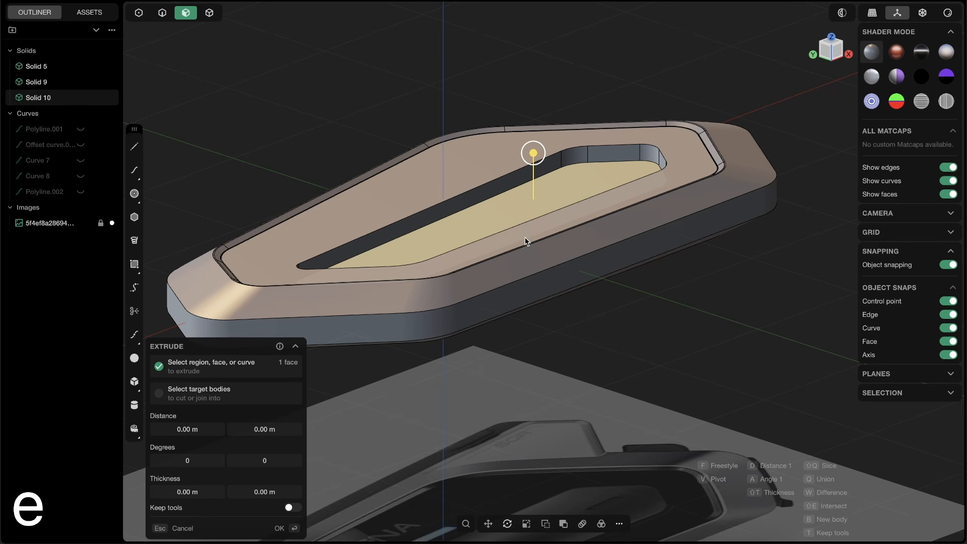
pyautogui.moveTo(530, 170); pyautogui.dragTo(530, 120)
pyautogui.scroll(3, 568, 139)
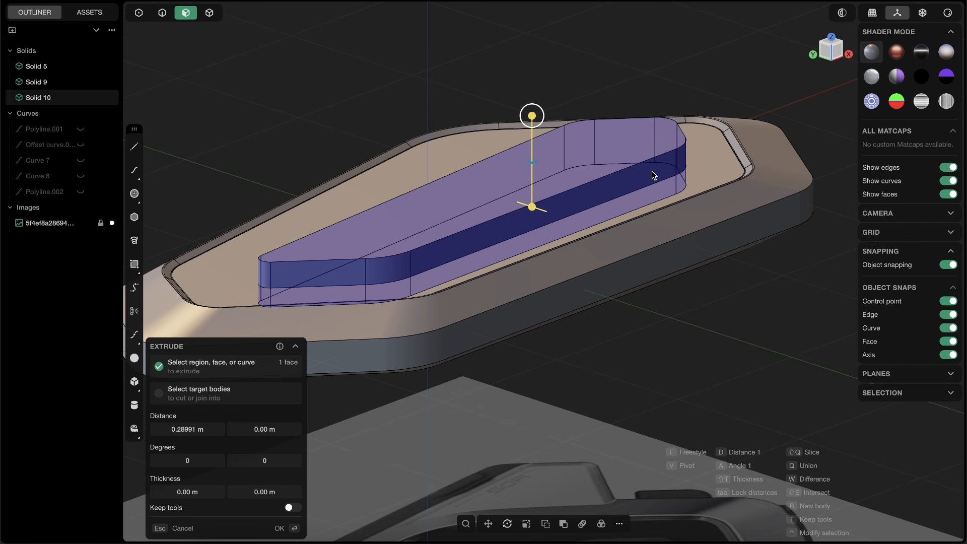
pyautogui.moveTo(529, 195); pyautogui.dragTo(559, 182, button='middle')
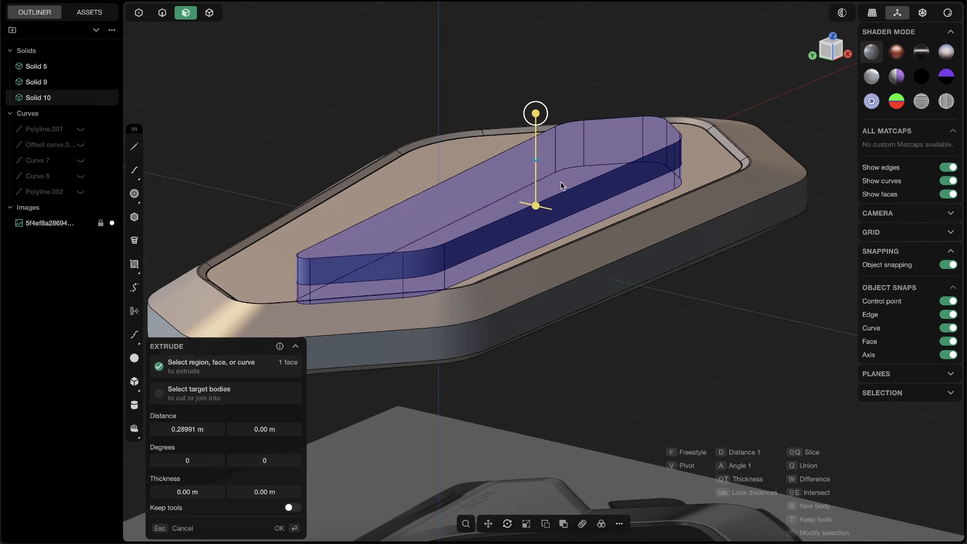
pyautogui.press('Return')
pyautogui.click(633, 90)
pyautogui.press('Tab')
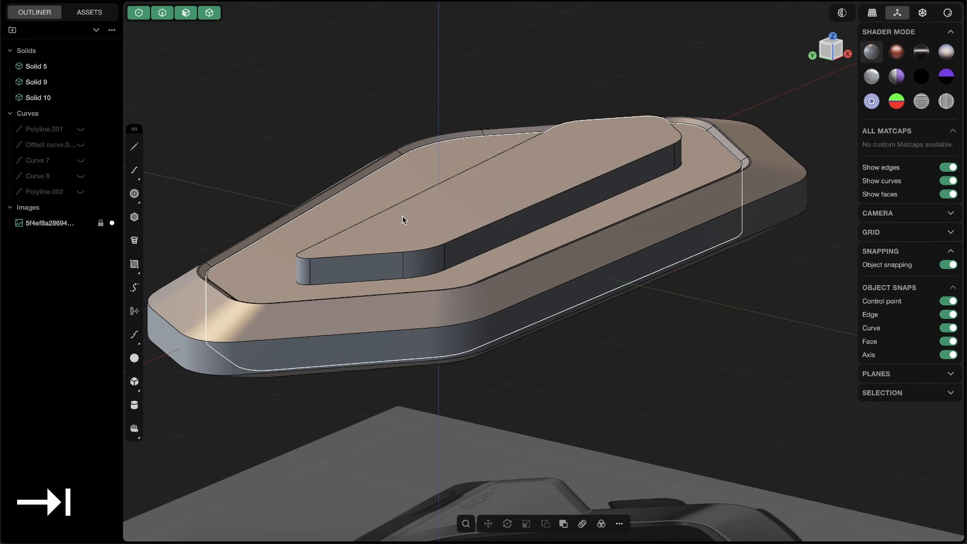
pyautogui.press('super+z')
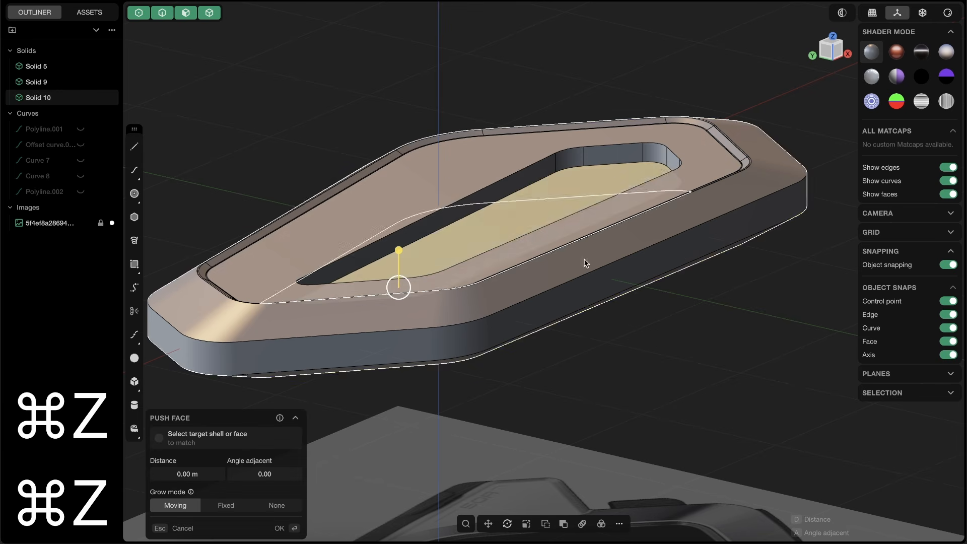
# Step: Extrude the recess floor face upward by about 0.25 m, setting the result to a new body
pyautogui.press('3')
pyautogui.press('e')
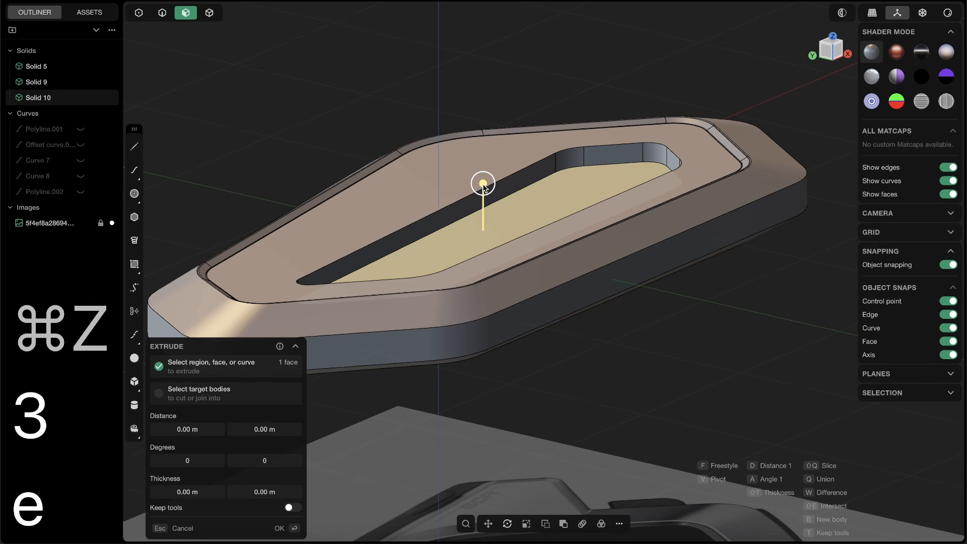
pyautogui.moveTo(482, 183); pyautogui.dragTo(483, 144)
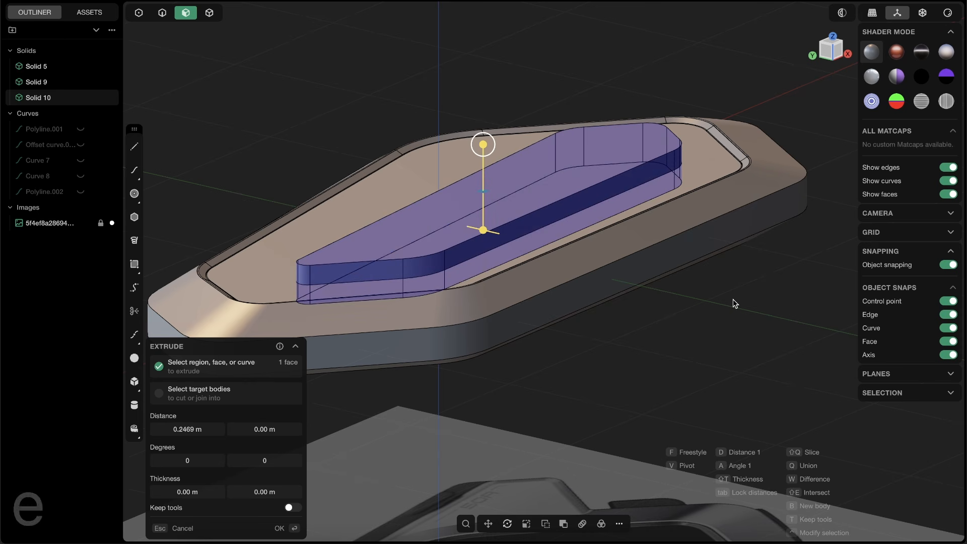
pyautogui.moveTo(736, 302); pyautogui.dragTo(603, 241, button='middle')
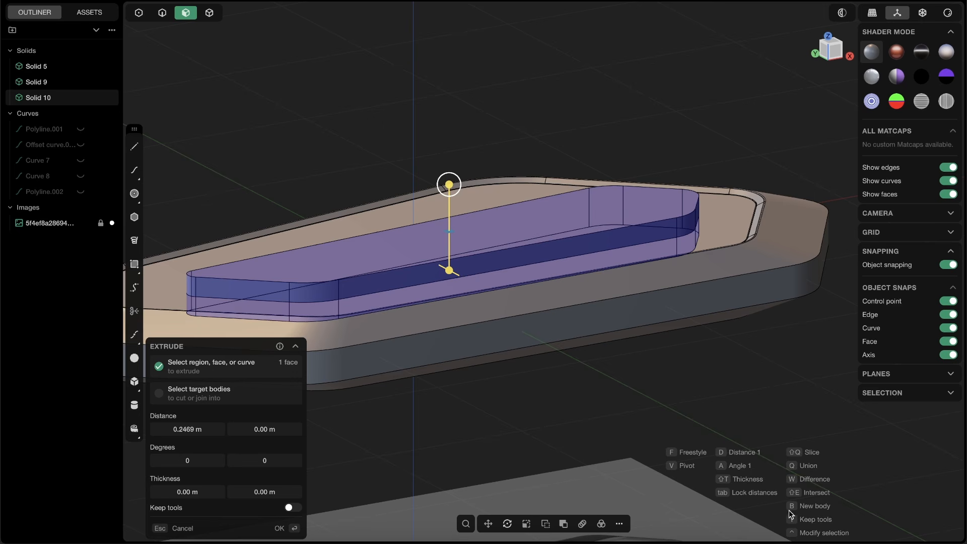
pyautogui.press('b')
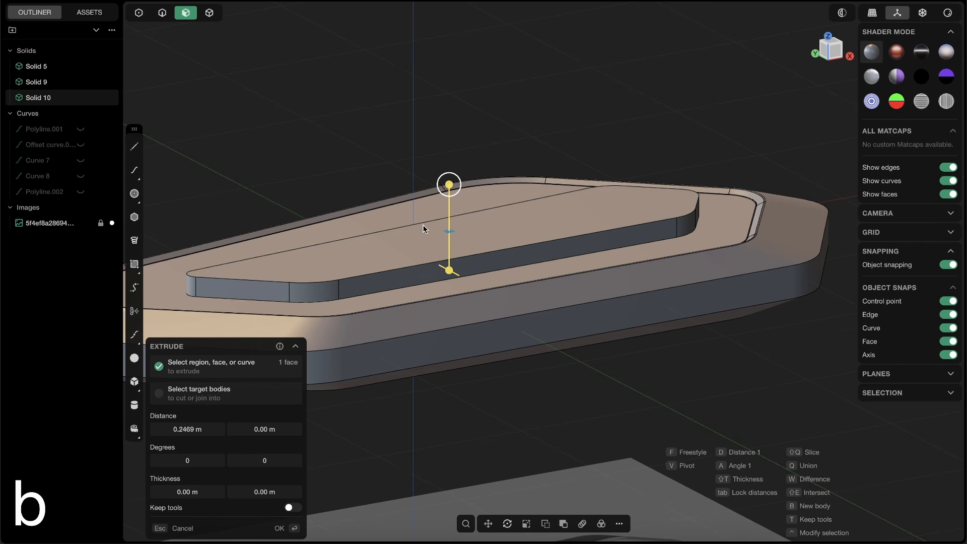
pyautogui.moveTo(425, 227); pyautogui.dragTo(484, 194, button='middle')
pyautogui.moveTo(483, 194)
pyautogui.mouseDown()
pyautogui.moveTo(484, 230)
pyautogui.moveTo(483, 192)
pyautogui.mouseUp()
# Step: Lower the button extrusion to about 0.135 m so it sits just above the panel surface, and finish it
pyautogui.moveTo(356, 292); pyautogui.dragTo(482, 110, button='middle')
pyautogui.moveTo(411, 246); pyautogui.dragTo(501, 146, button='middle')
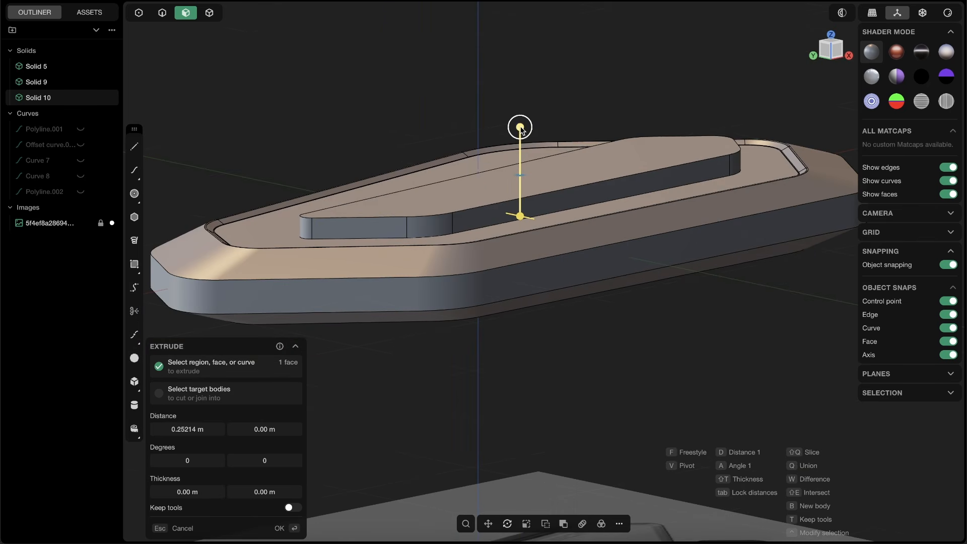
pyautogui.moveTo(519, 128); pyautogui.dragTo(521, 134)
pyautogui.moveTo(529, 121); pyautogui.dragTo(407, 232, button='middle')
pyautogui.scroll(6, 382, 273)
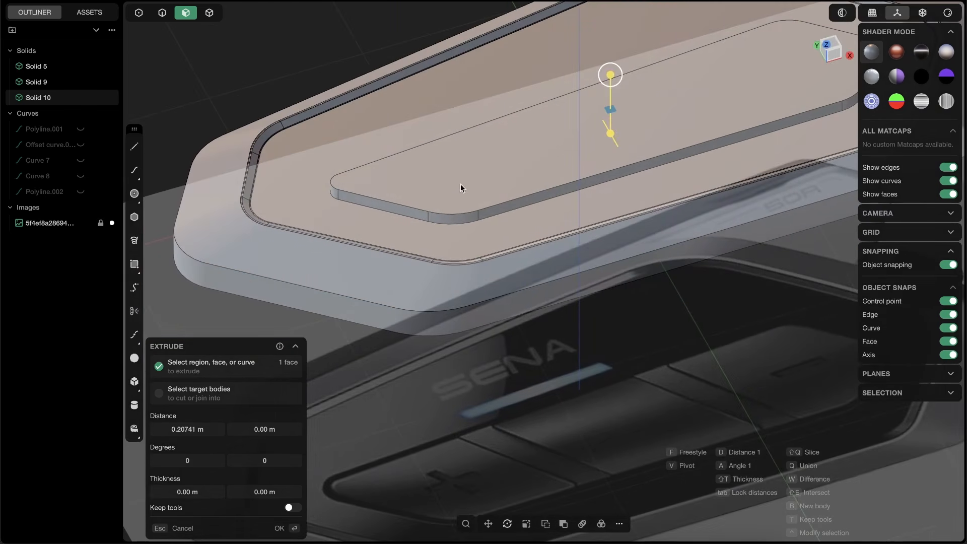
pyautogui.moveTo(460, 183); pyautogui.dragTo(560, 71, button='middle')
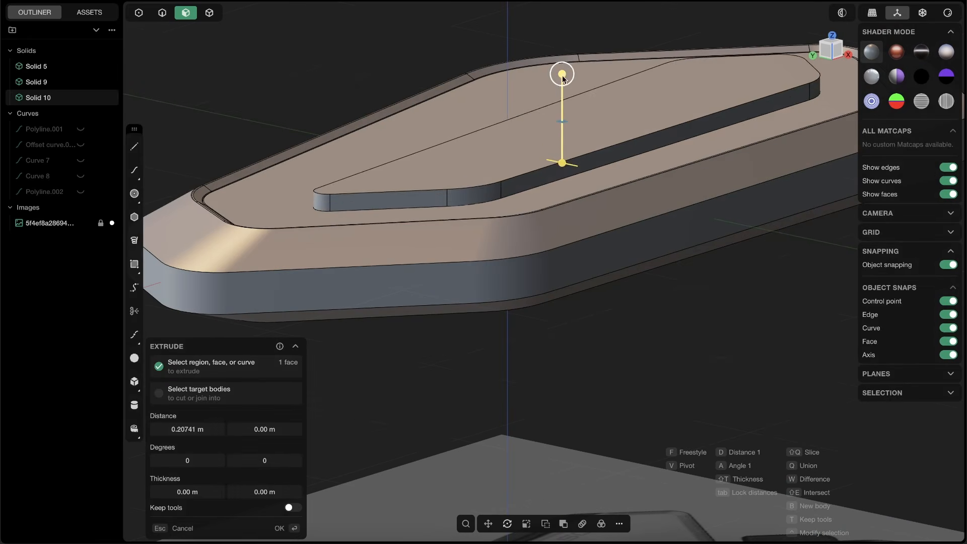
pyautogui.moveTo(561, 69); pyautogui.dragTo(566, 88)
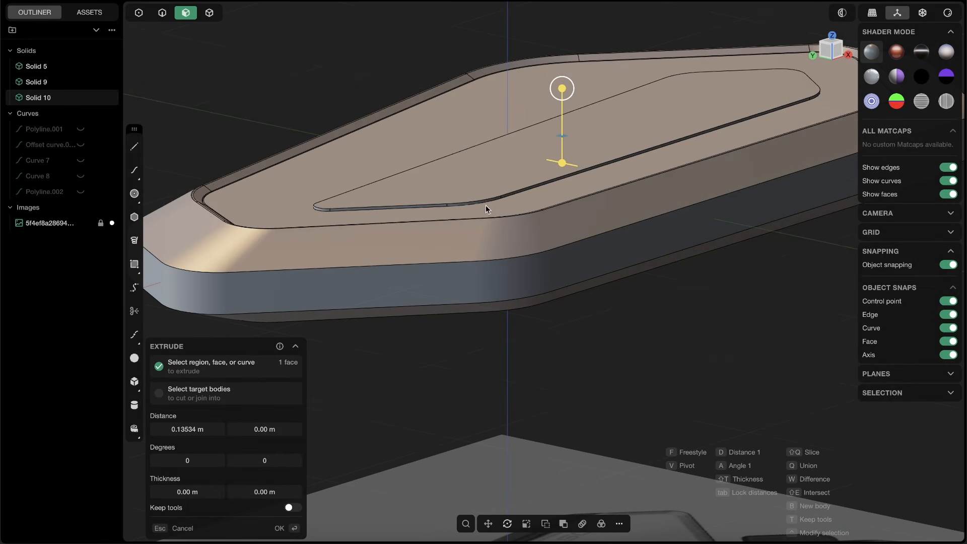
pyautogui.scroll(2, 510, 190)
pyautogui.moveTo(501, 198); pyautogui.dragTo(552, 175, button='middle')
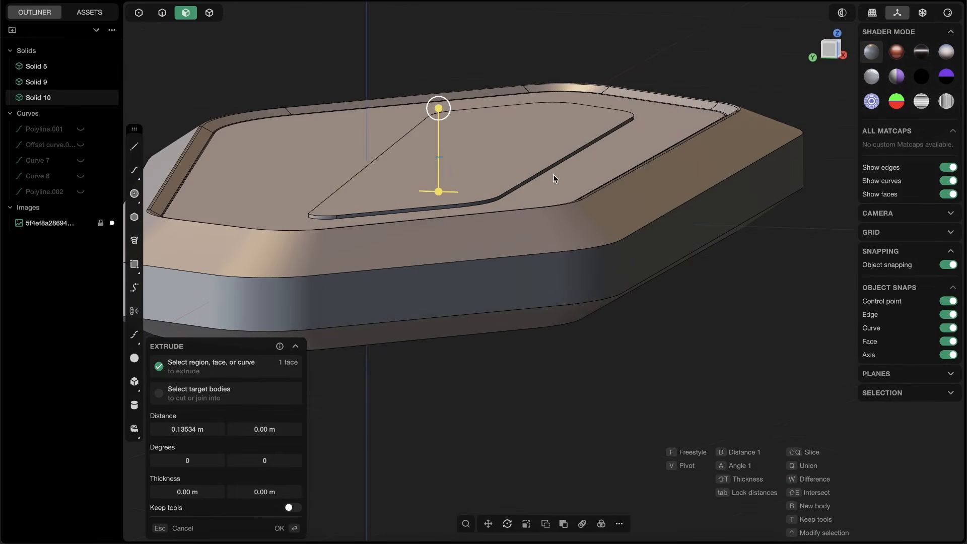
pyautogui.moveTo(440, 112); pyautogui.dragTo(444, 109)
pyautogui.press('Return')
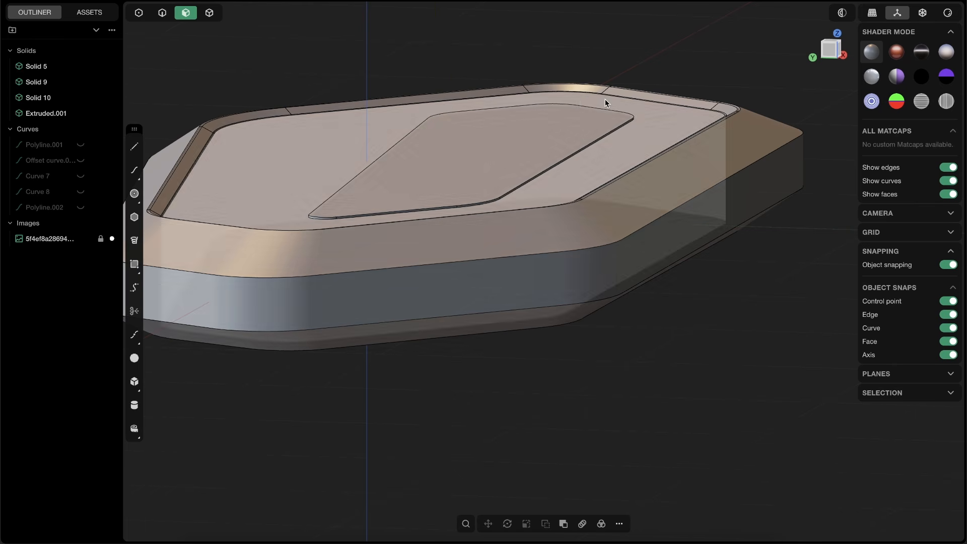
# Step: Rename the newly extruded button body as Button
pyautogui.scroll(-3, 566, 145)
pyautogui.moveTo(575, 192); pyautogui.dragTo(475, 323, button='middle')
pyautogui.keyDown('shift'); pyautogui.moveTo(558, 465); pyautogui.dragTo(594, 356, button='middle'); pyautogui.keyUp('shift')
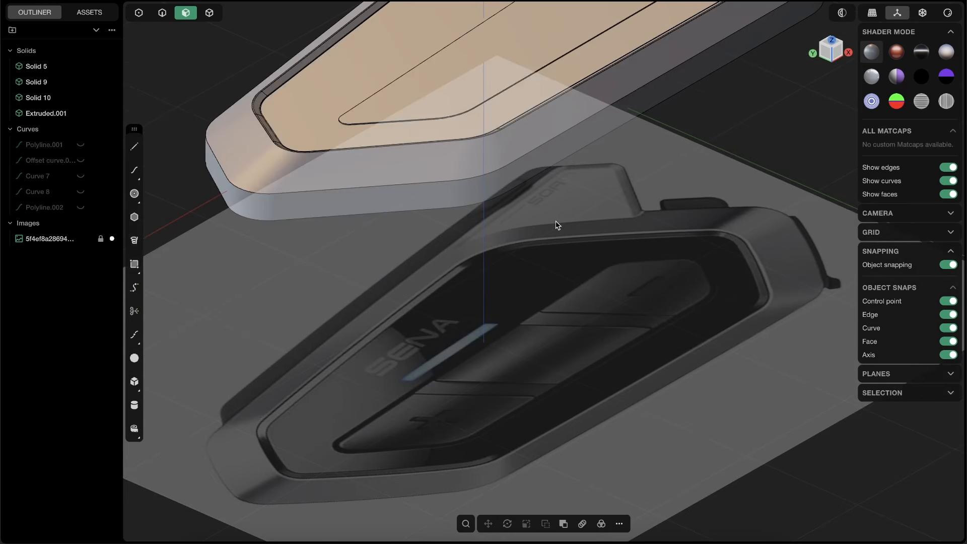
pyautogui.moveTo(556, 225); pyautogui.dragTo(506, 123, button='middle')
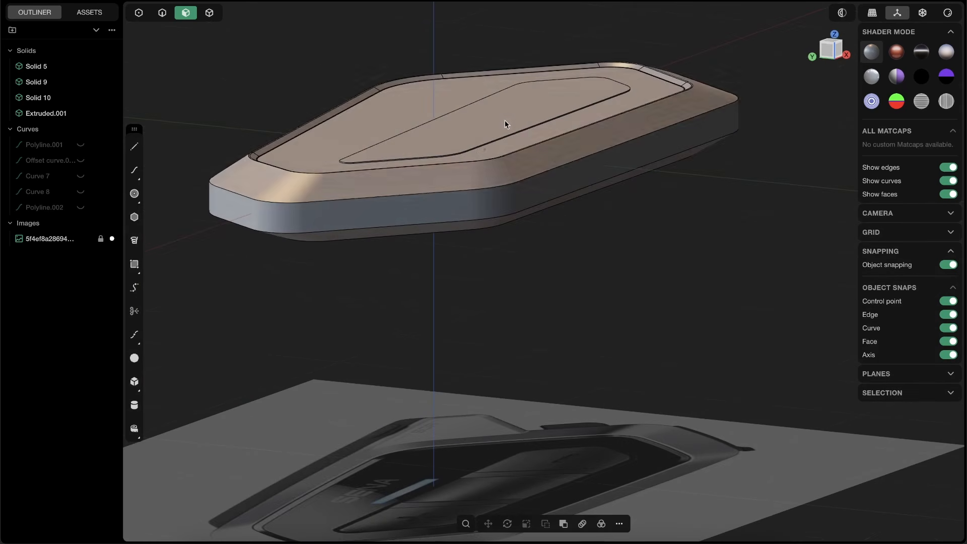
pyautogui.keyDown('shift'); pyautogui.moveTo(218, 156); pyautogui.dragTo(256, 172, button='middle'); pyautogui.keyUp('shift')
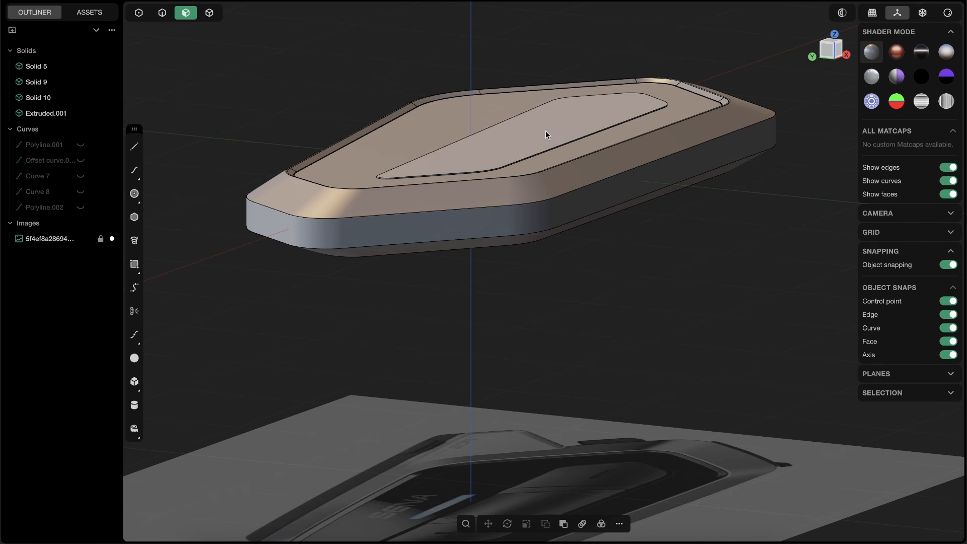
pyautogui.click(209, 13)
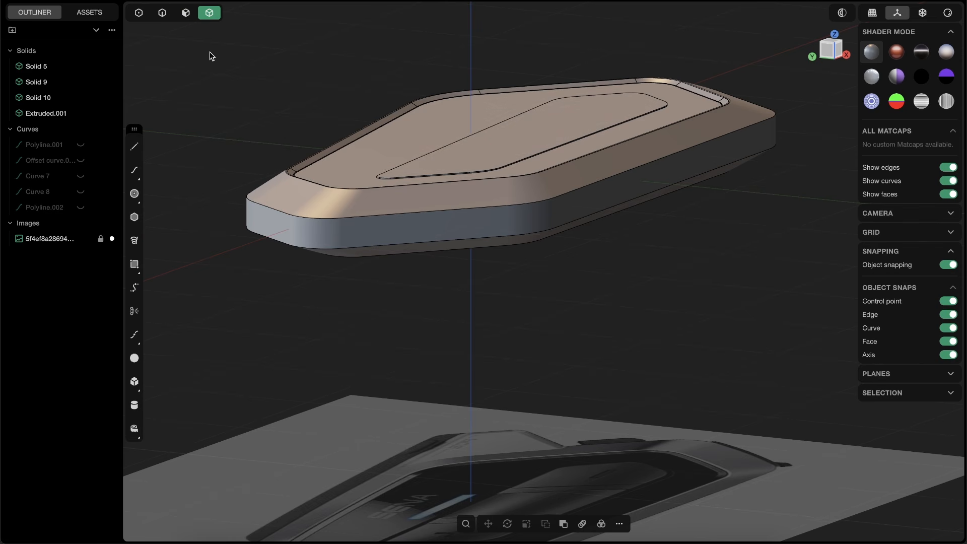
pyautogui.click(563, 135)
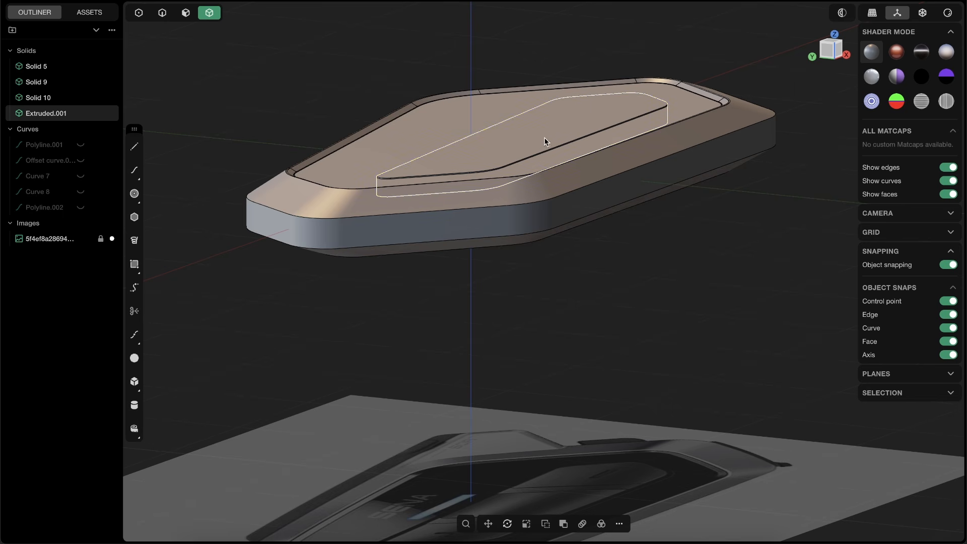
pyautogui.doubleClick(47, 113)
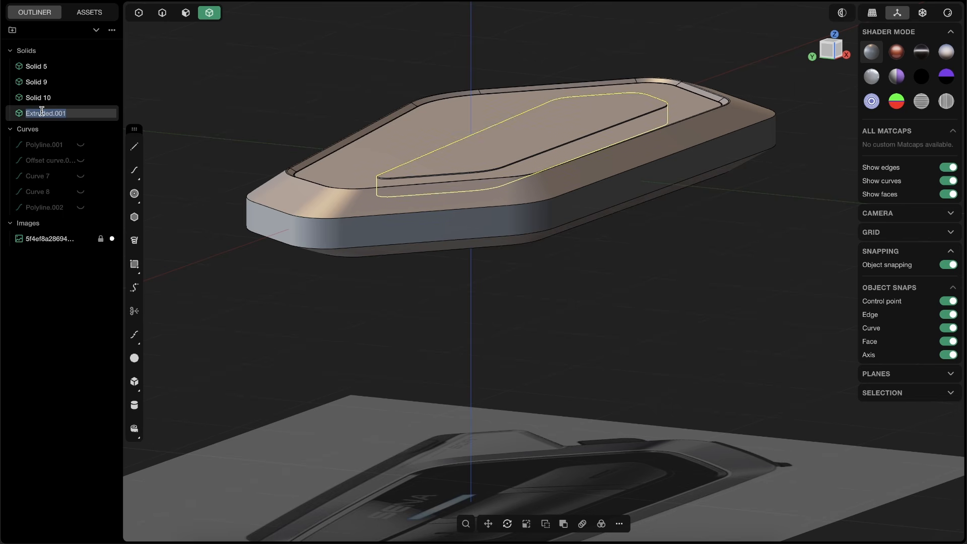
pyautogui.write('Button')
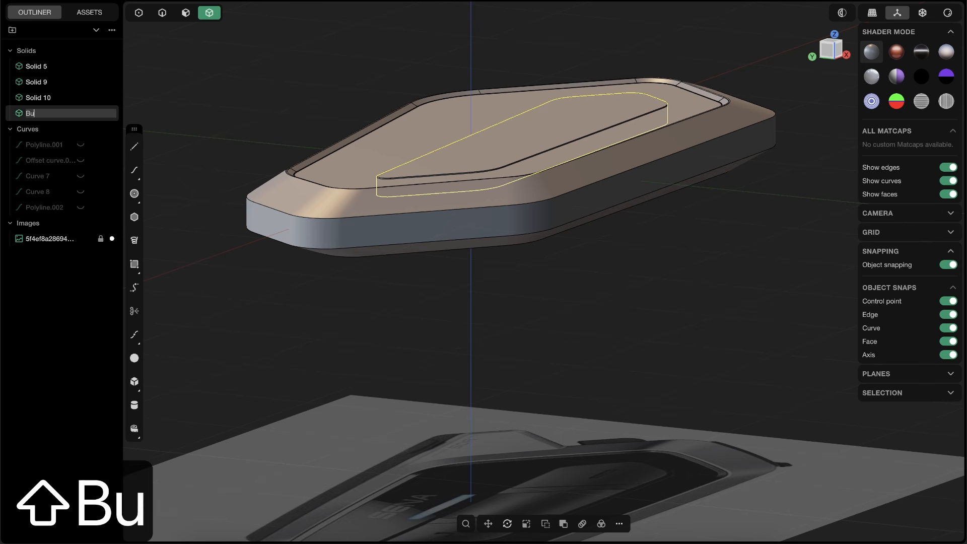
pyautogui.press('Return')
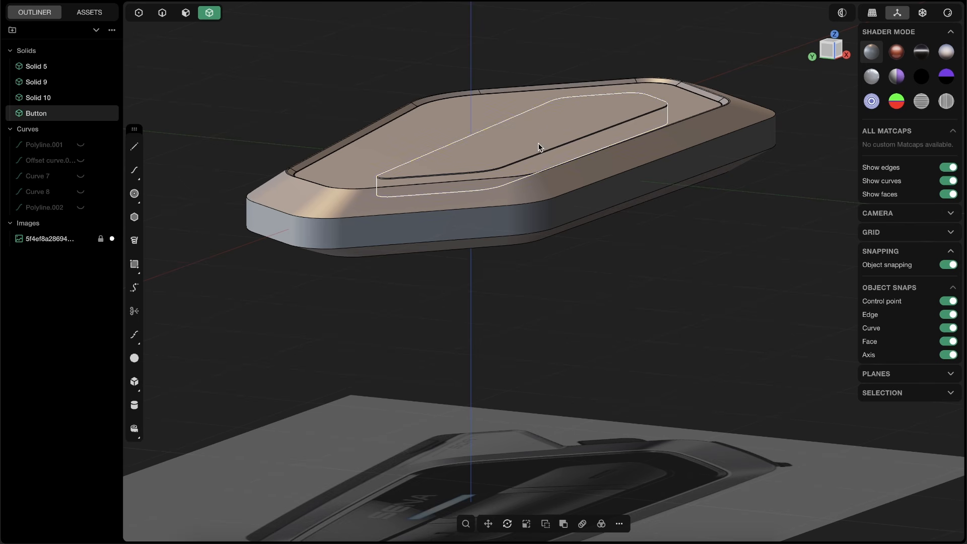
# Step: Isolate the Button body together with the reference image
pyautogui.press('/')
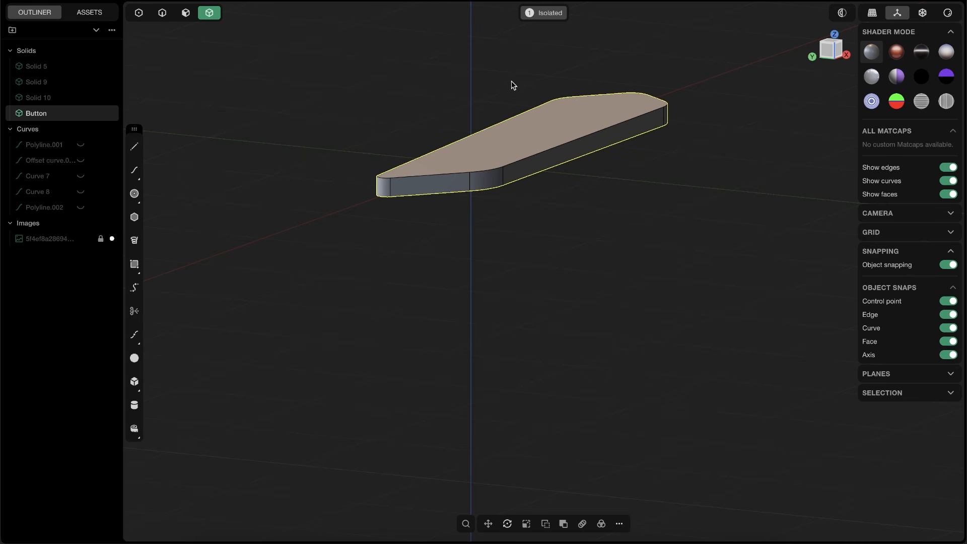
pyautogui.press('super+z')
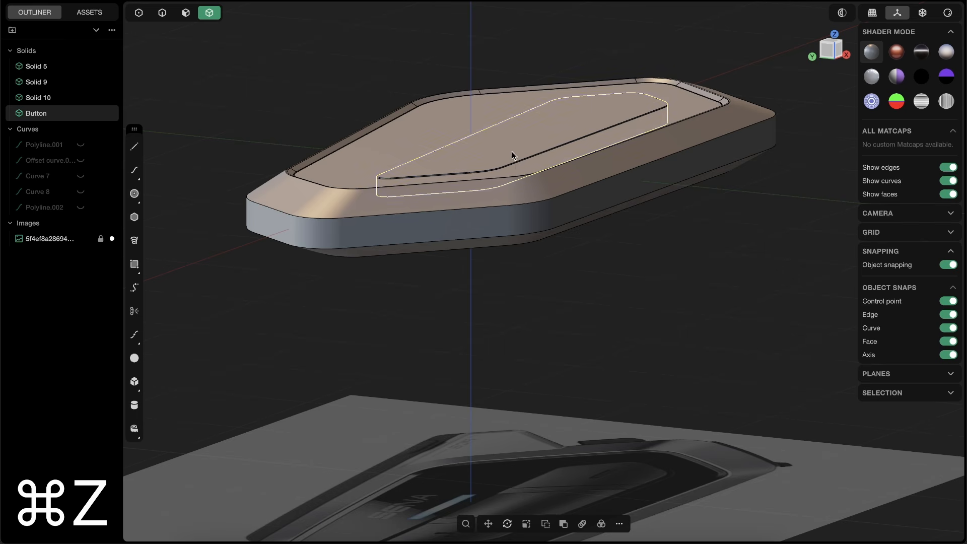
pyautogui.click(46, 244)
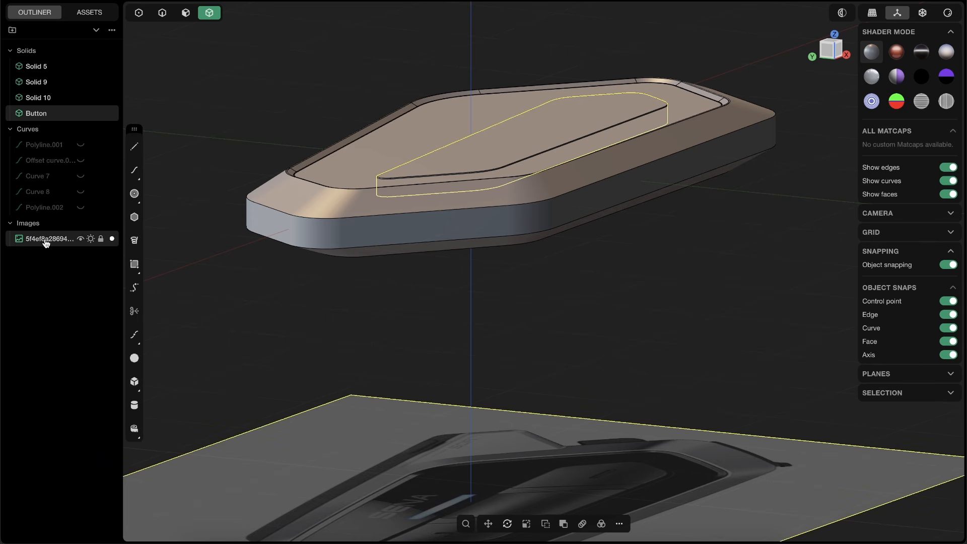
pyautogui.keyDown('shift'); pyautogui.moveTo(360, 371); pyautogui.dragTo(365, 301, button='middle'); pyautogui.keyUp('shift')
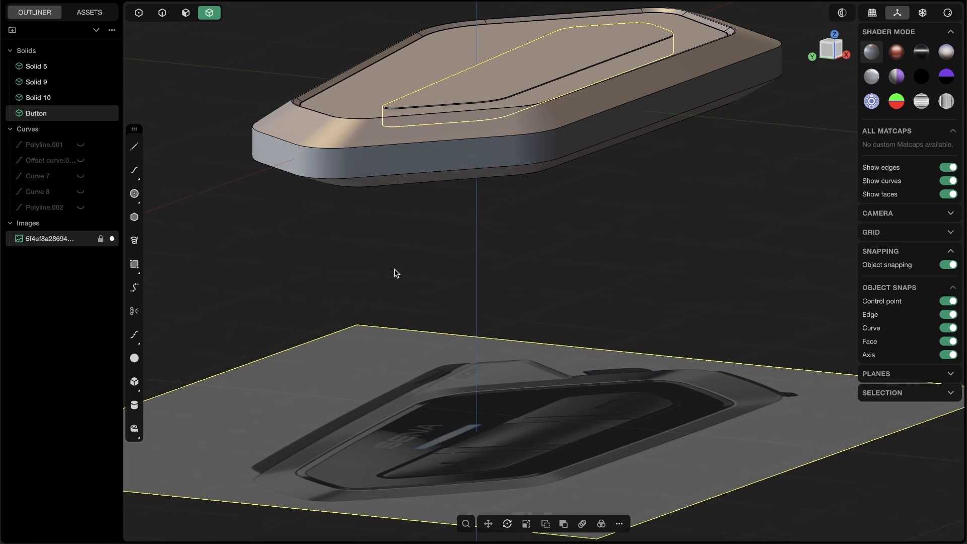
pyautogui.press('/')
pyautogui.moveTo(482, 111); pyautogui.dragTo(549, 24, button='middle')
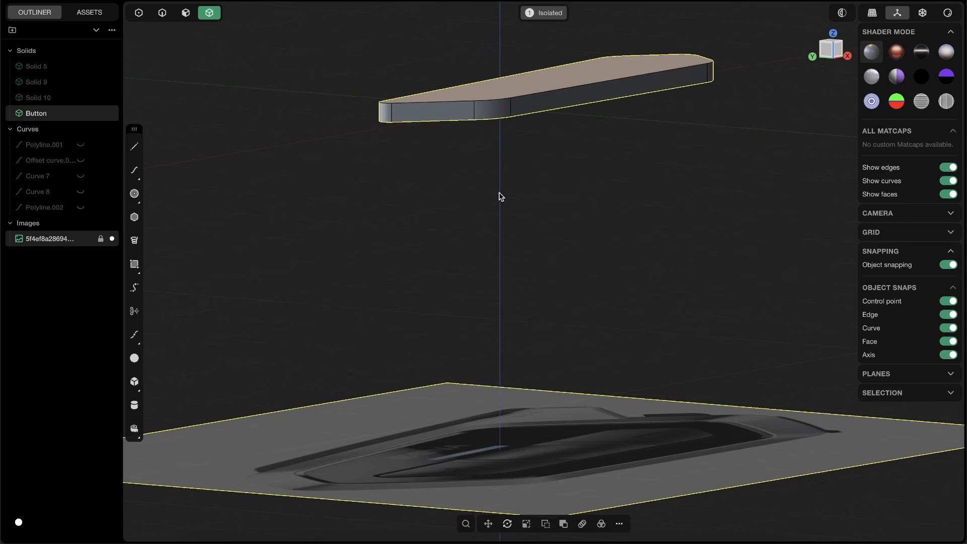
# Step: Select the Button body's top face and display its surface control points
pyautogui.moveTo(514, 57); pyautogui.dragTo(466, 104, button='middle')
pyautogui.press('3')
pyautogui.click(477, 33)
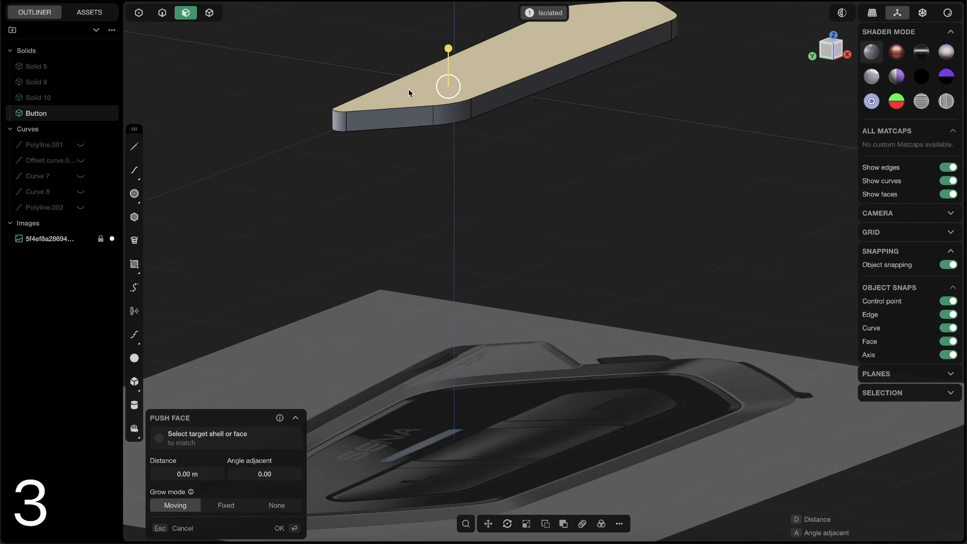
pyautogui.moveTo(555, 391); pyautogui.dragTo(537, 413, button='middle')
pyautogui.keyDown('shift'); pyautogui.moveTo(461, 463); pyautogui.dragTo(505, 339, button='middle'); pyautogui.keyUp('shift')
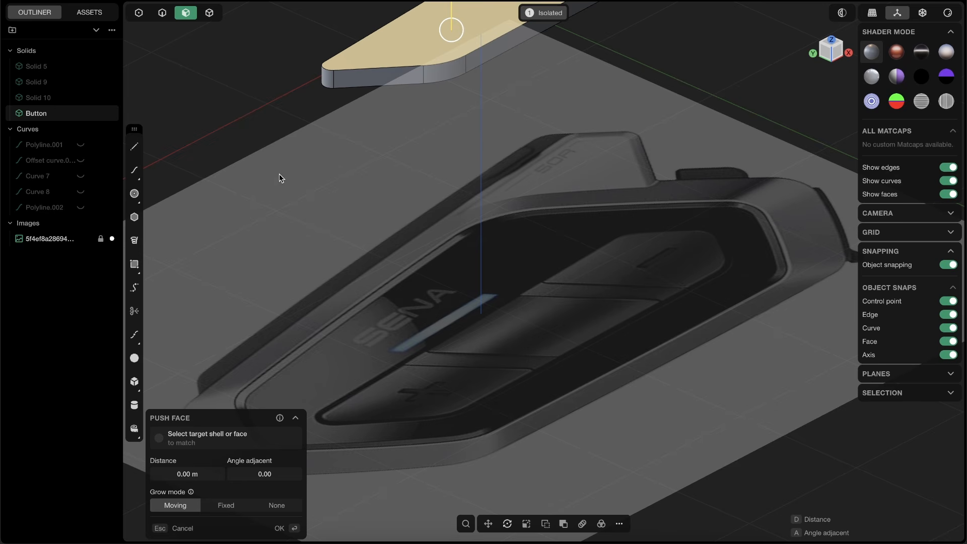
pyautogui.moveTo(466, 43); pyautogui.dragTo(440, 201, button='middle')
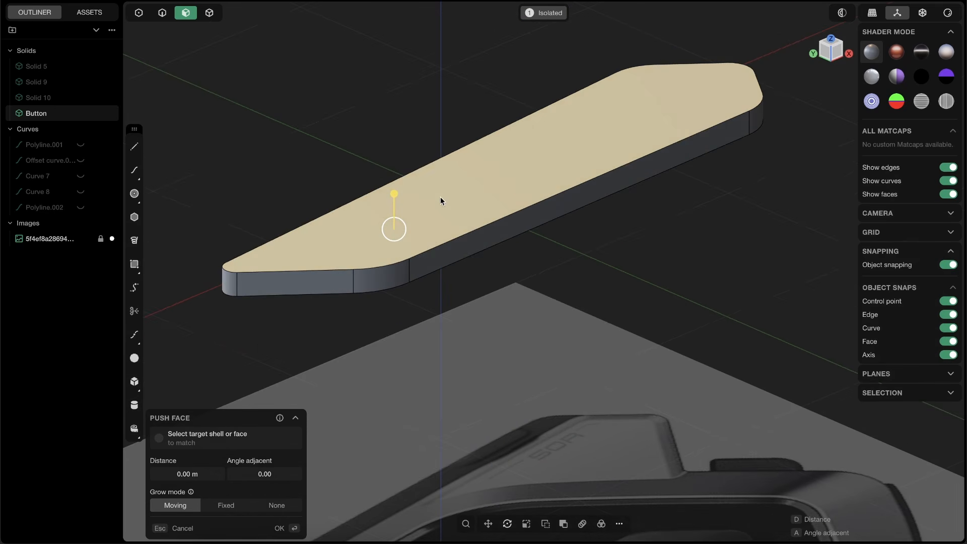
pyautogui.keyDown('shift'); pyautogui.moveTo(505, 177); pyautogui.dragTo(569, 121, button='middle'); pyautogui.keyUp('shift')
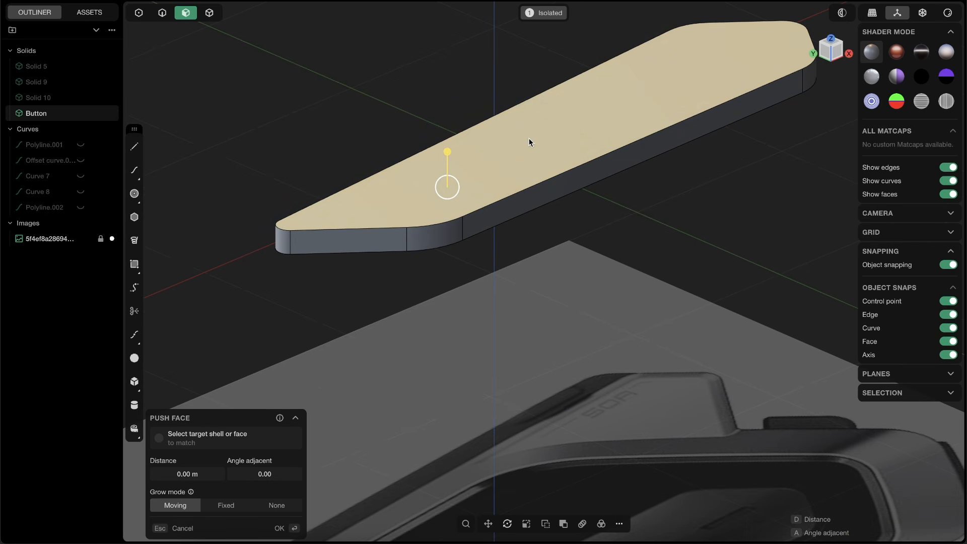
pyautogui.hotkey('shift', 's')
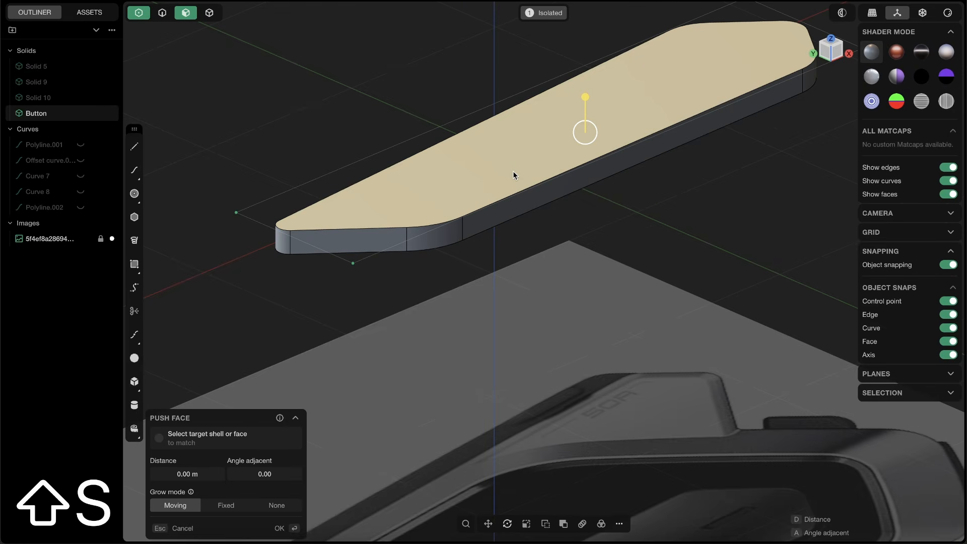
pyautogui.moveTo(474, 168); pyautogui.dragTo(493, 144, button='middle')
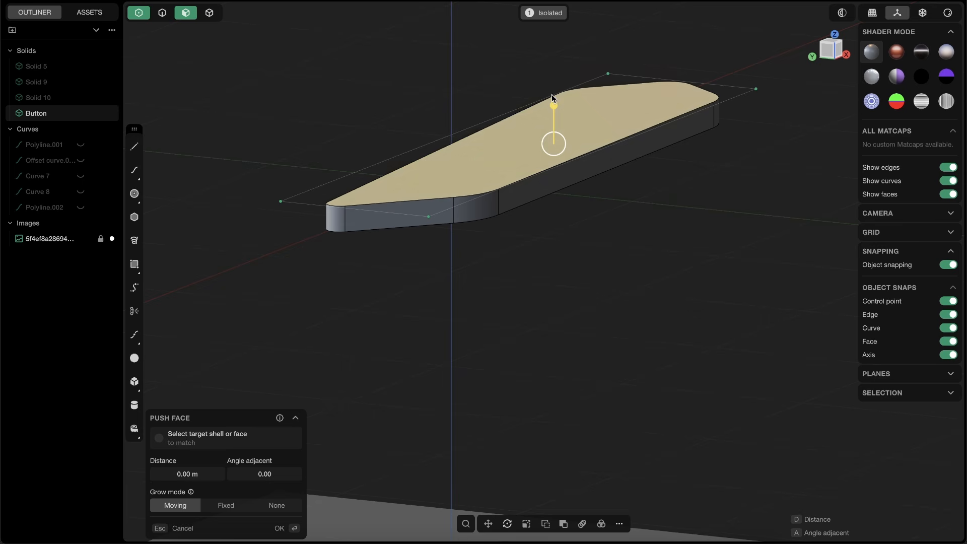
# Step: Raise the top face's control point density twice to a four-by-four grid, leaving only control point selection active
pyautogui.hotkey('shift', 's')
pyautogui.moveTo(585, 148); pyautogui.dragTo(603, 115, button='middle')
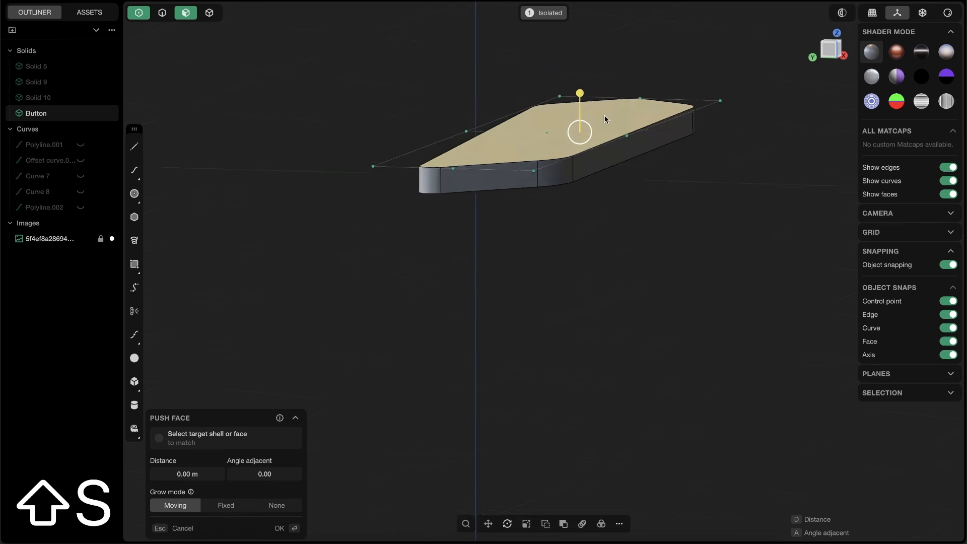
pyautogui.hotkey('shift', 's')
pyautogui.moveTo(551, 179); pyautogui.dragTo(545, 101, button='middle')
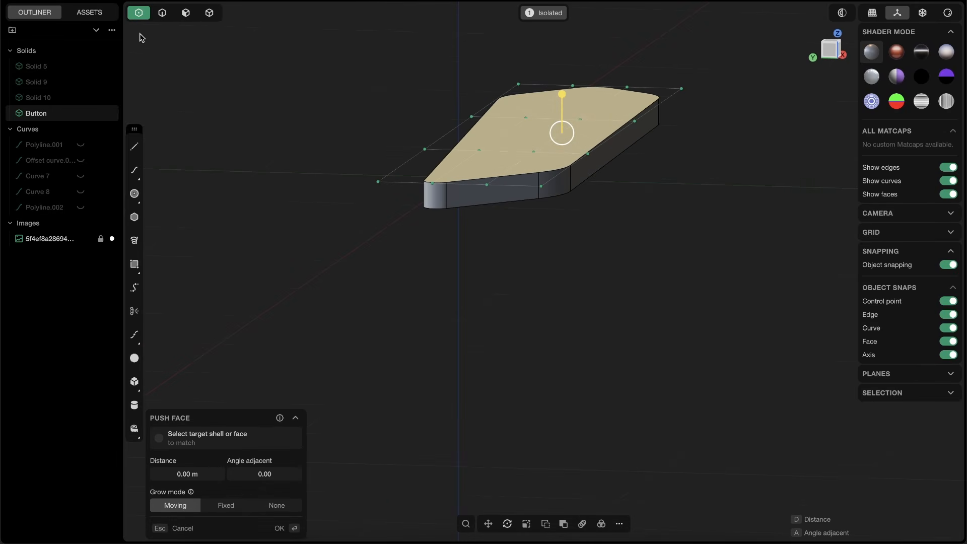
pyautogui.press('Escape')
# Step: Move the four inner control points of the Button's top face up along Z by about 0.508 m to dome it
pyautogui.keyDown('shift'); pyautogui.moveTo(522, 143); pyautogui.dragTo(478, 192, button='middle'); pyautogui.keyUp('shift')
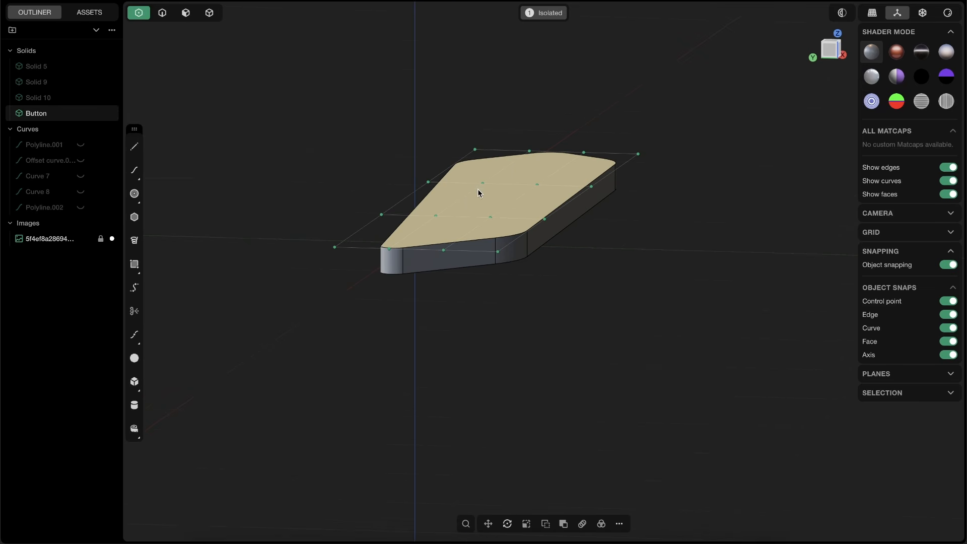
pyautogui.moveTo(503, 184); pyautogui.dragTo(541, 193)
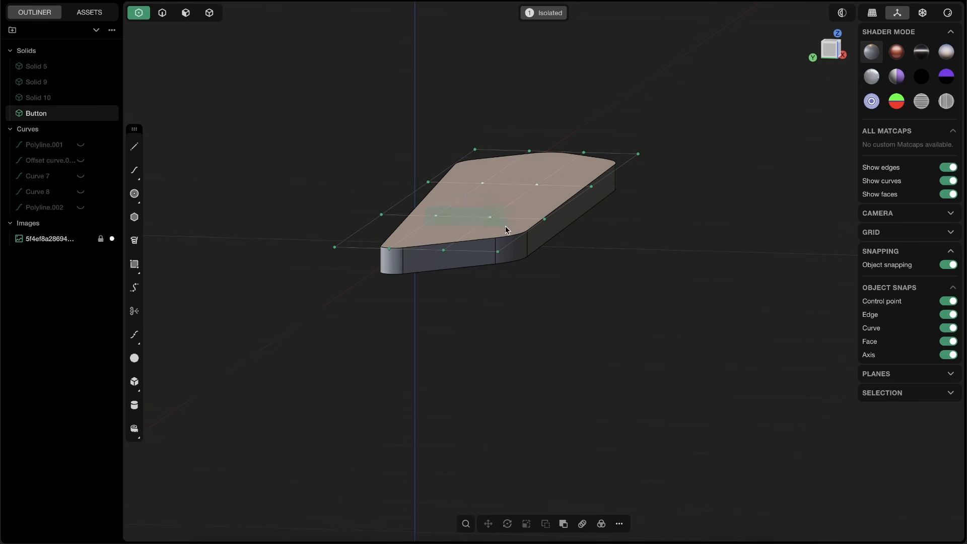
pyautogui.moveTo(506, 229); pyautogui.dragTo(511, 197, button='middle')
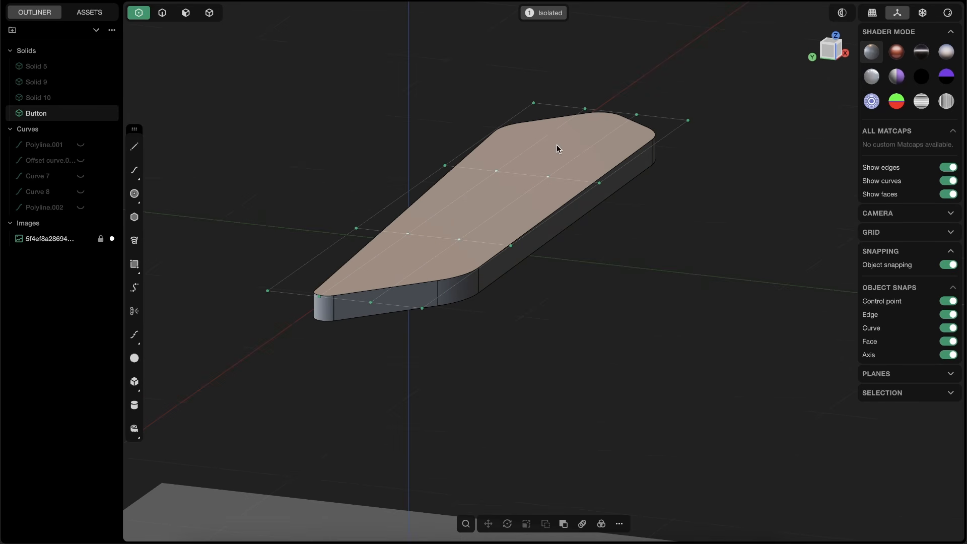
pyautogui.moveTo(556, 145); pyautogui.dragTo(473, 171, button='middle')
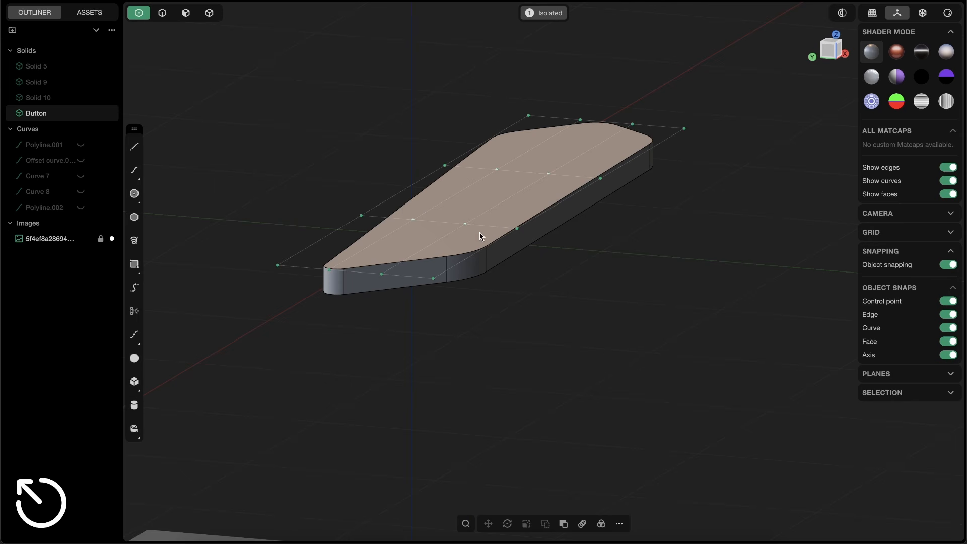
pyautogui.scroll(-3, 506, 166)
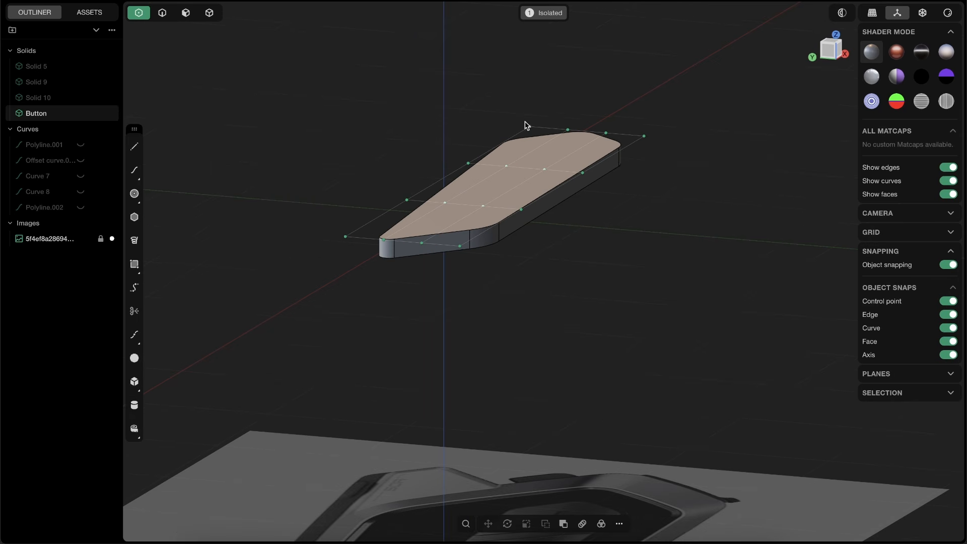
pyautogui.press('g')
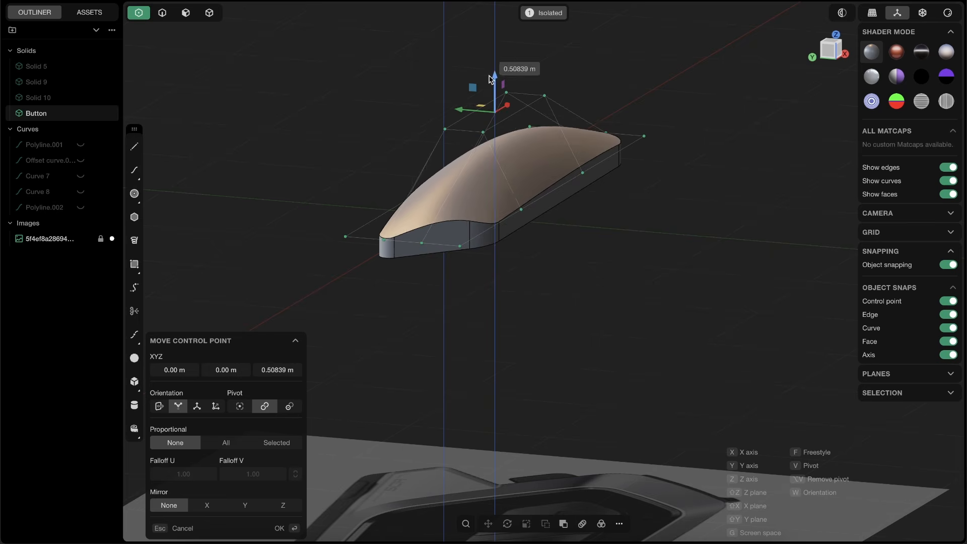
pyautogui.moveTo(489, 76); pyautogui.dragTo(489, 81)
pyautogui.moveTo(508, 199); pyautogui.dragTo(513, 164, button='middle')
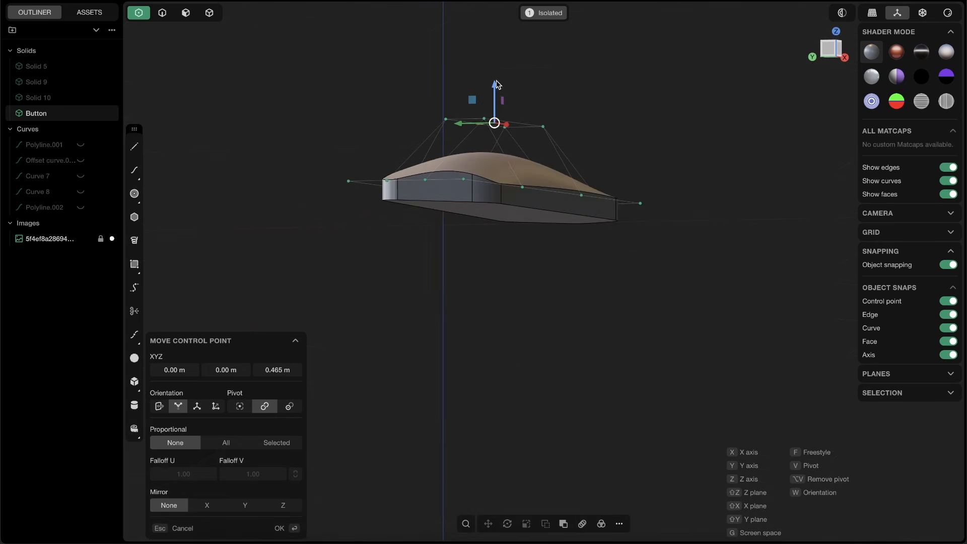
pyautogui.moveTo(496, 84); pyautogui.dragTo(506, 210)
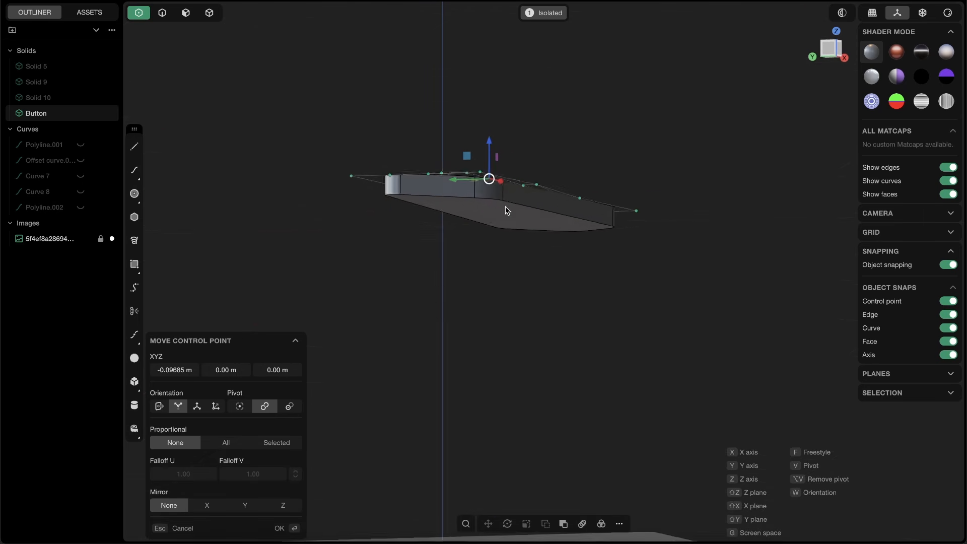
pyautogui.press('super+z')
# Step: Raise the inner control points of the Button's top face about 0.012 m along Z
pyautogui.moveTo(513, 207); pyautogui.dragTo(517, 151, button='middle')
pyautogui.press('g')
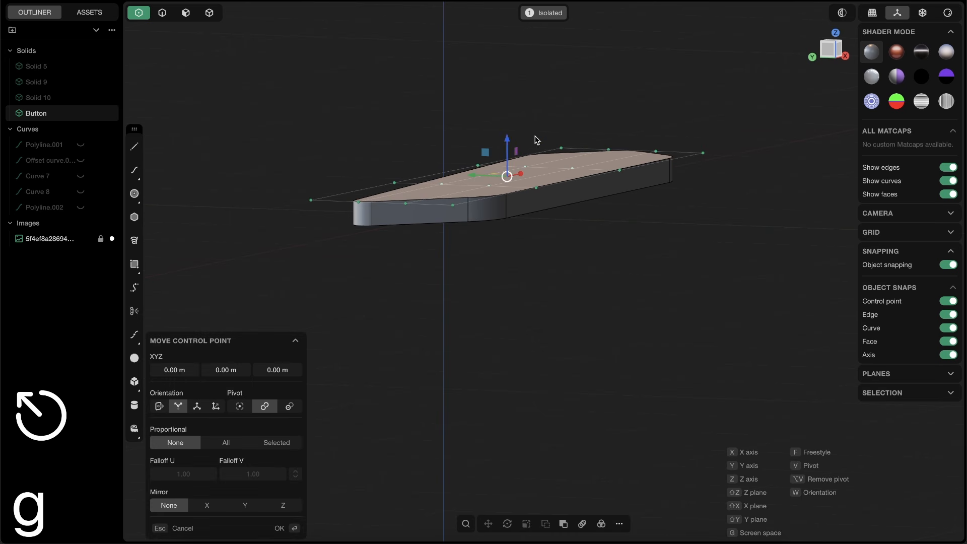
pyautogui.moveTo(507, 146); pyautogui.dragTo(517, 127)
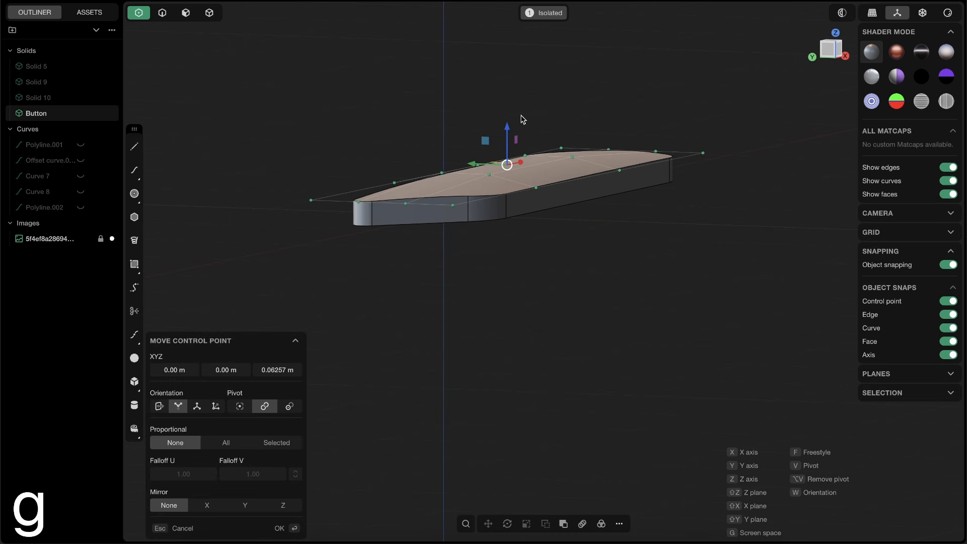
pyautogui.keyDown('shift'); pyautogui.moveTo(552, 154); pyautogui.dragTo(516, 202, button='middle'); pyautogui.keyUp('shift')
pyautogui.moveTo(493, 160); pyautogui.dragTo(493, 160)
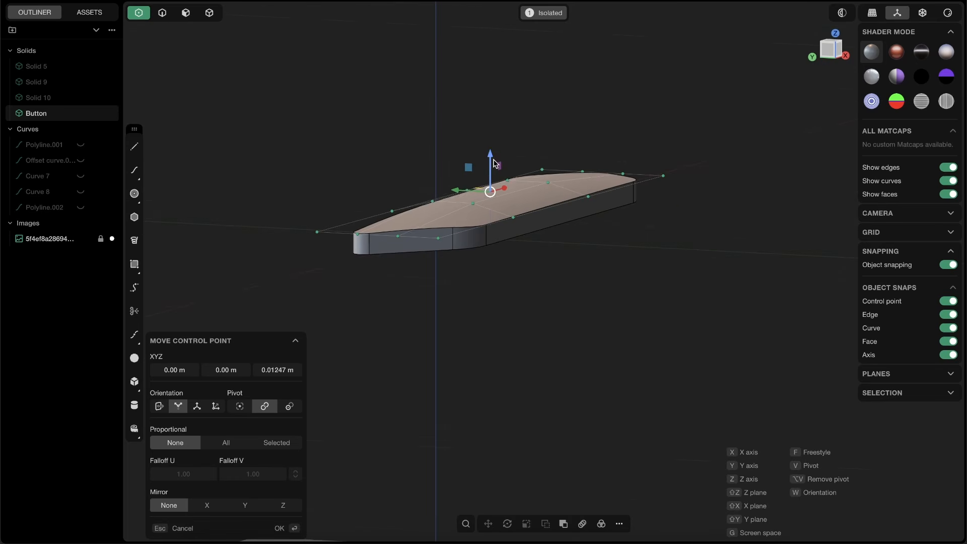
# Step: Examine the button's surface shape in the viewport reference image and in the product photo open in the browser
pyautogui.moveTo(494, 161); pyautogui.dragTo(462, 284, button='middle')
pyautogui.scroll(8, 540, 287)
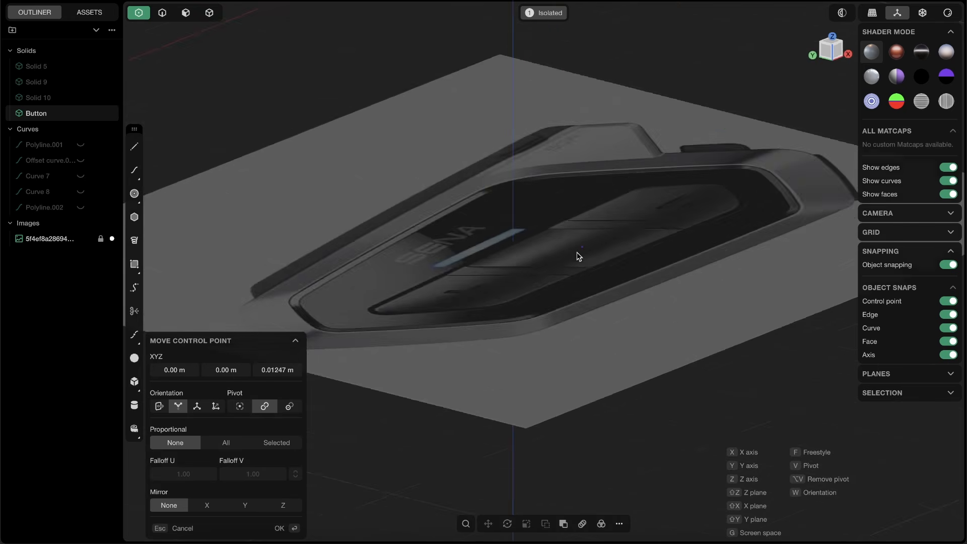
pyautogui.scroll(4, 578, 256)
pyautogui.scroll(4, 478, 294)
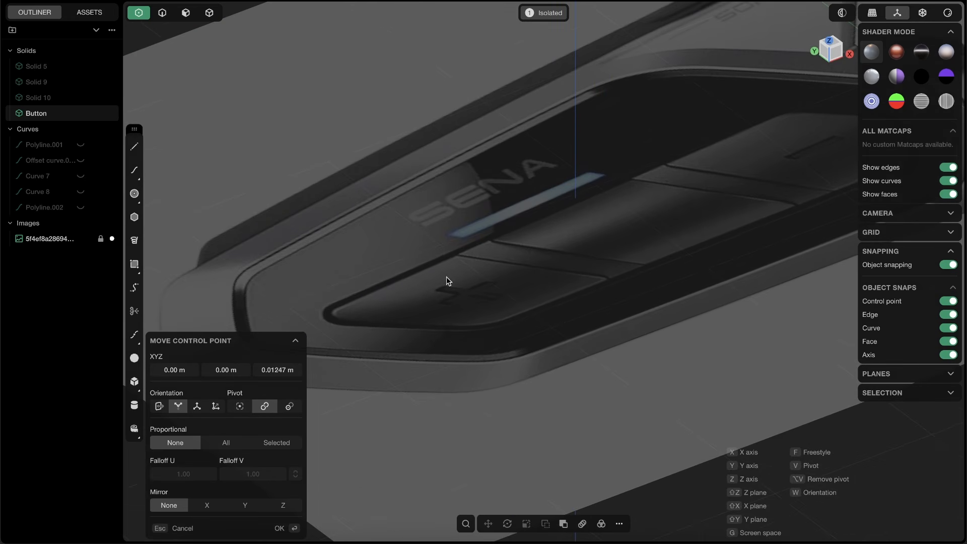
pyautogui.hotkey('alt', 'Tab')
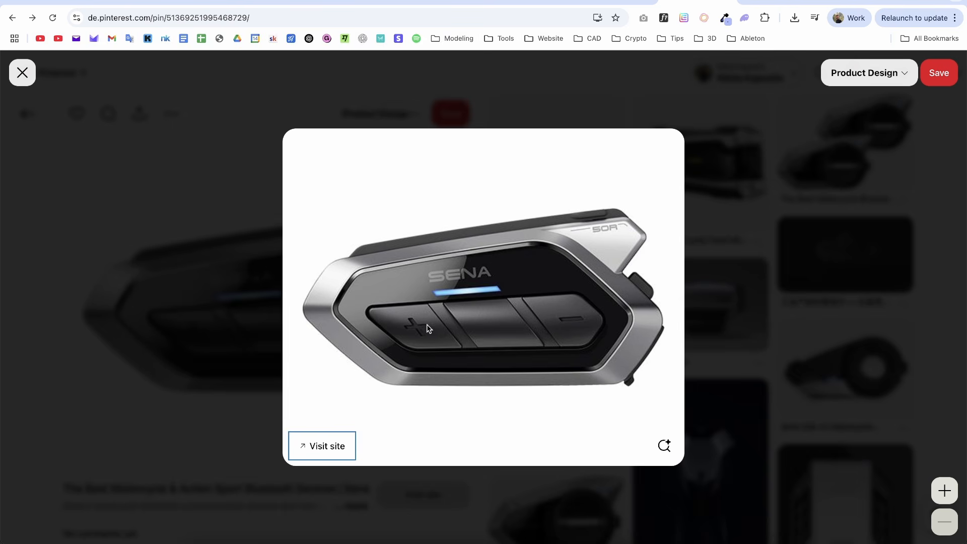
pyautogui.hotkey('alt', 'Tab')
pyautogui.keyDown('shift'); pyautogui.moveTo(546, 161); pyautogui.dragTo(451, 254, button='middle'); pyautogui.keyUp('shift')
pyautogui.scroll(-3, 600, 221)
pyautogui.hotkey('alt', 'Tab')
pyautogui.hotkey('alt', 'Tab')
pyautogui.scroll(5, 563, 245)
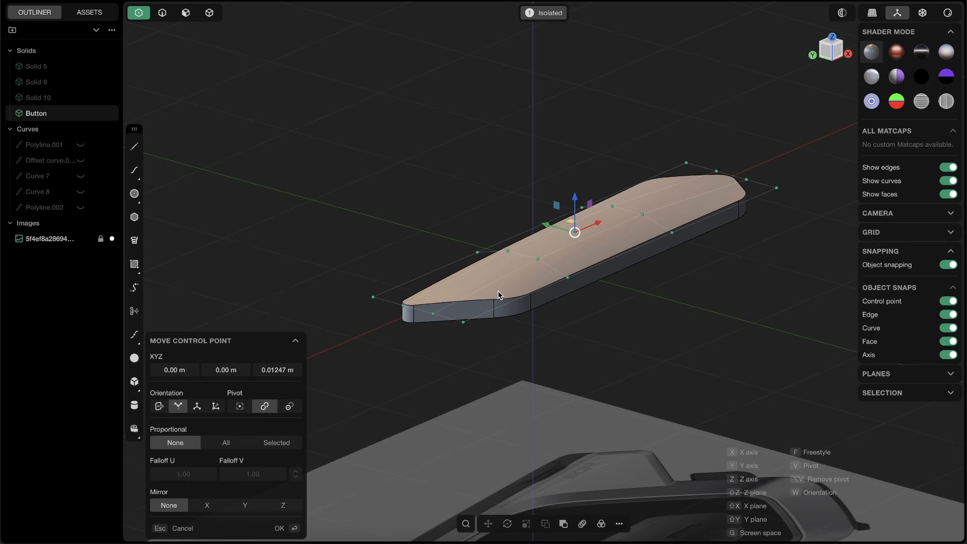
# Step: Raise the same control points slightly further along Z, confirm the gentle bulge of the Button's top face, and clear the selection
pyautogui.moveTo(498, 291); pyautogui.dragTo(528, 272, button='middle')
pyautogui.scroll(3, 526, 239)
pyautogui.moveTo(512, 213); pyautogui.dragTo(511, 207)
pyautogui.moveTo(536, 266); pyautogui.dragTo(564, 242, button='middle')
pyautogui.press('Return')
pyautogui.click(595, 221)
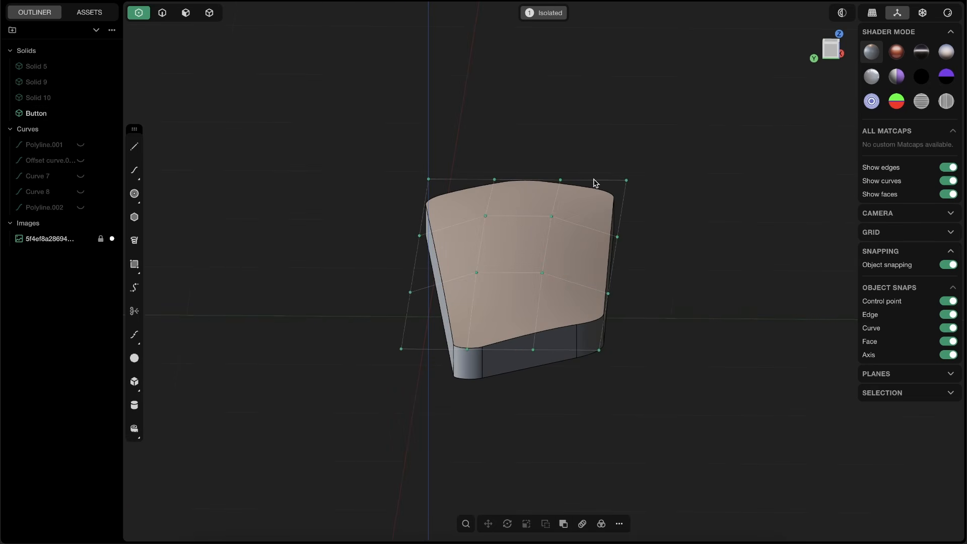
# Step: Hide the Button solid's control points with all selection types enabled, and exit isolation so the other solids show
pyautogui.click(211, 17)
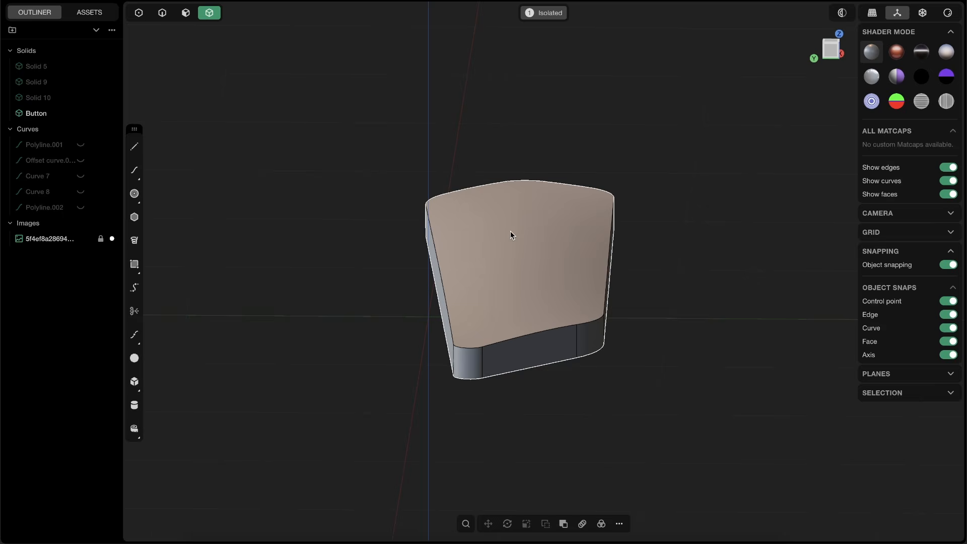
pyautogui.click(514, 252)
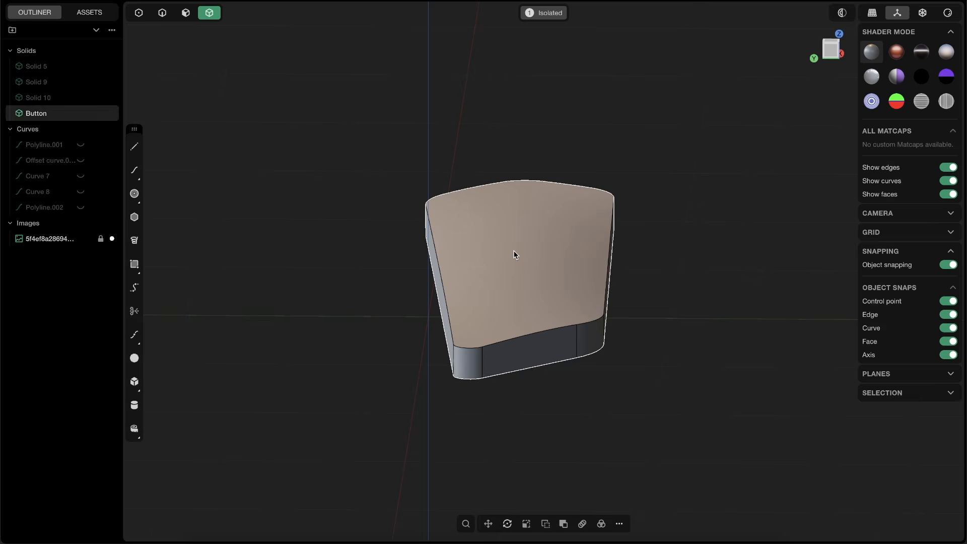
pyautogui.press('Tab')
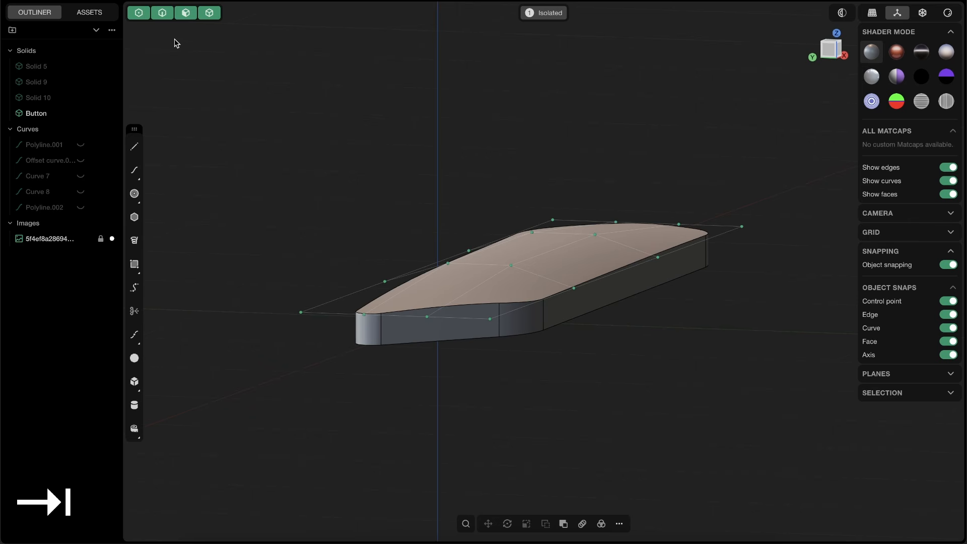
pyautogui.click(575, 267)
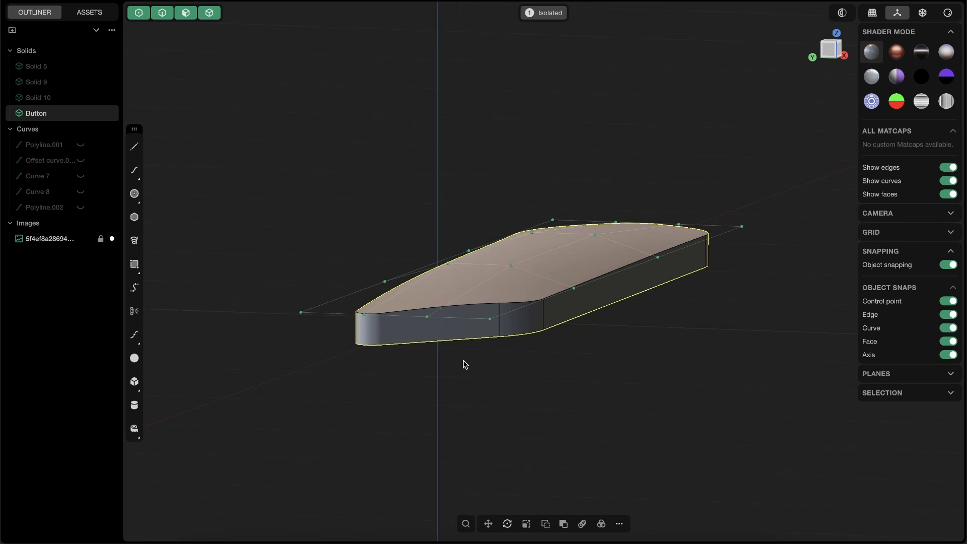
pyautogui.hotkey('shift', 't')
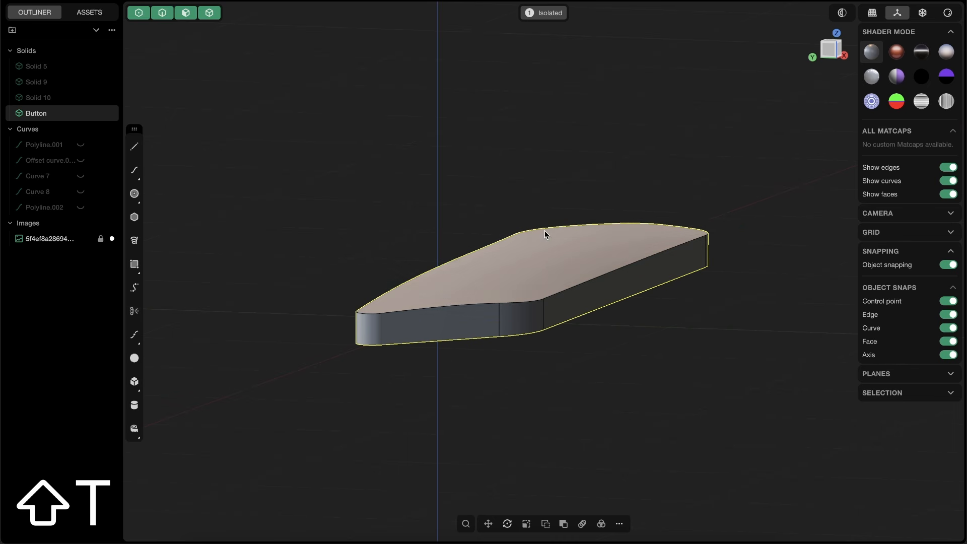
pyautogui.moveTo(578, 242); pyautogui.dragTo(513, 274, button='middle')
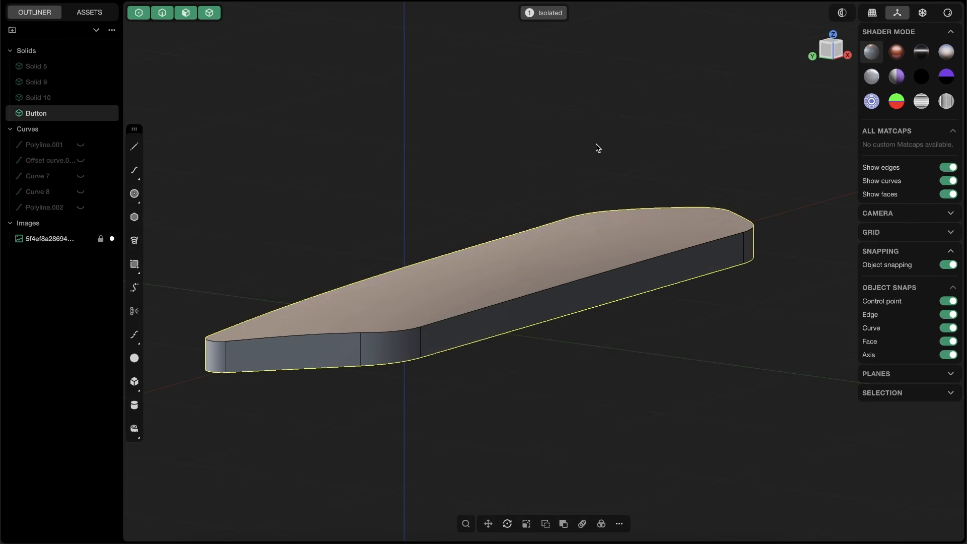
pyautogui.click(553, 57)
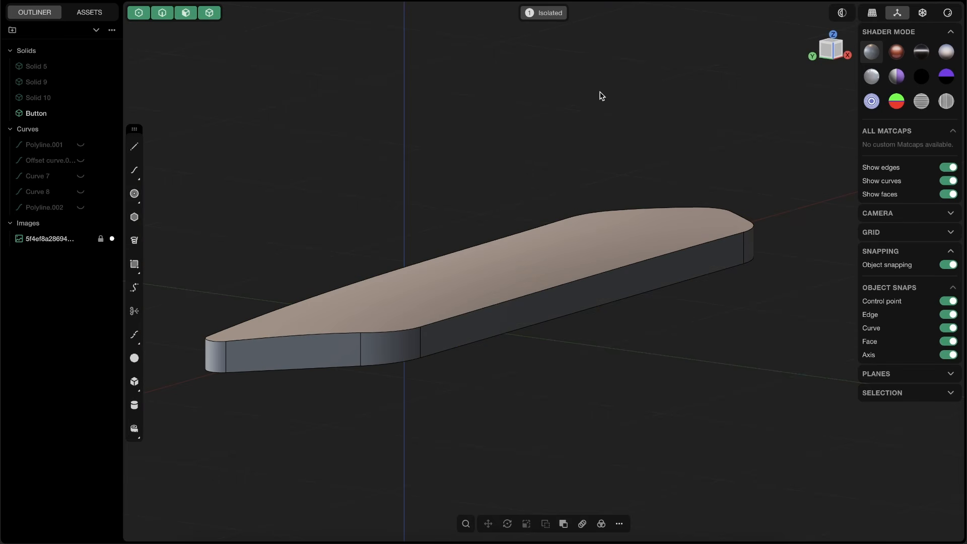
pyautogui.press('/')
# Step: Examine how the curved Button sits in the housing from several angles and compare it with the reference image
pyautogui.scroll(-5, 492, 311)
pyautogui.moveTo(466, 311); pyautogui.dragTo(437, 195, button='middle')
pyautogui.scroll(8, 415, 351)
pyautogui.scroll(-8, 434, 356)
pyautogui.scroll(8, 409, 350)
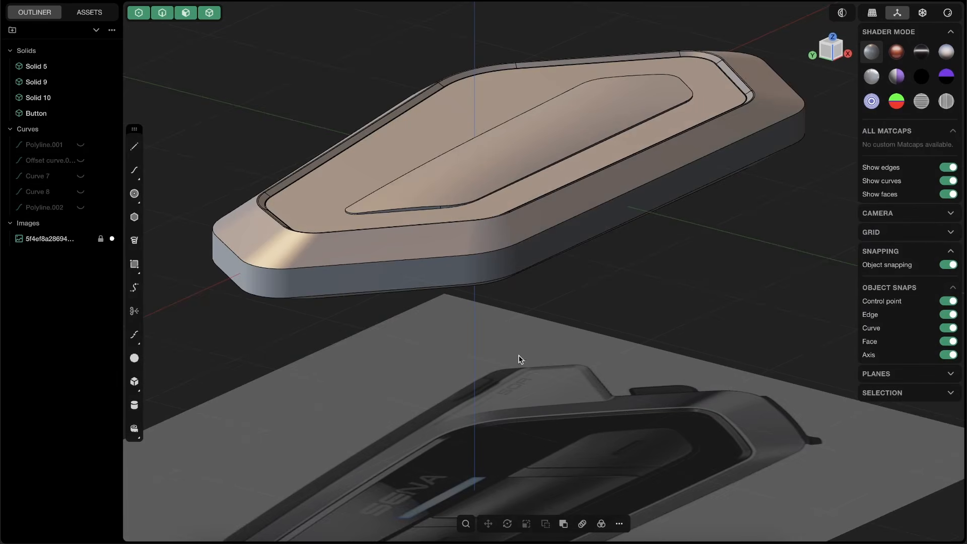
pyautogui.keyDown('shift'); pyautogui.moveTo(649, 450); pyautogui.dragTo(501, 415, button='middle'); pyautogui.keyUp('shift')
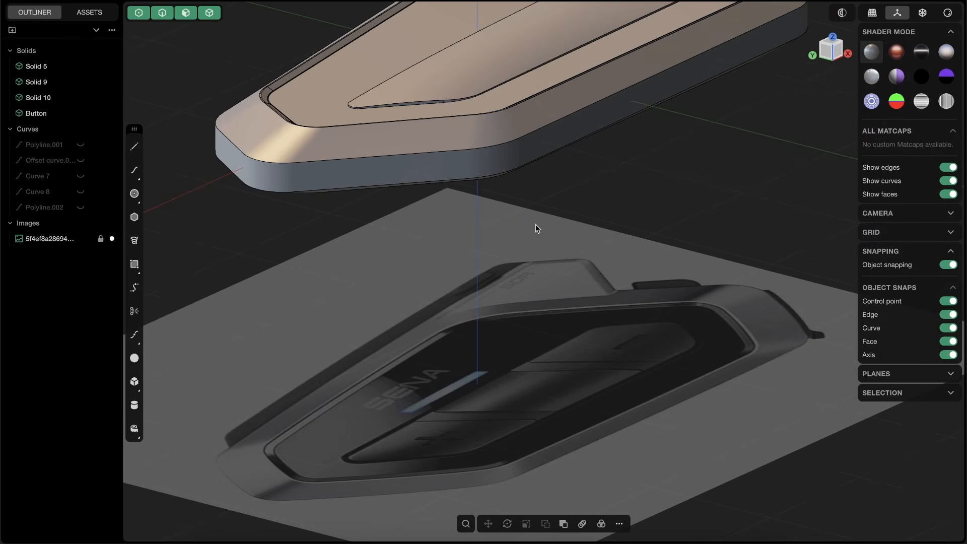
pyautogui.keyDown('shift'); pyautogui.moveTo(536, 225); pyautogui.dragTo(538, 401, button='middle'); pyautogui.keyUp('shift')
pyautogui.scroll(4, 494, 236)
pyautogui.moveTo(494, 236); pyautogui.dragTo(520, 229, button='middle')
pyautogui.moveTo(453, 212); pyautogui.dragTo(477, 218, button='middle')
pyautogui.scroll(-5, 461, 202)
pyautogui.scroll(3, 449, 220)
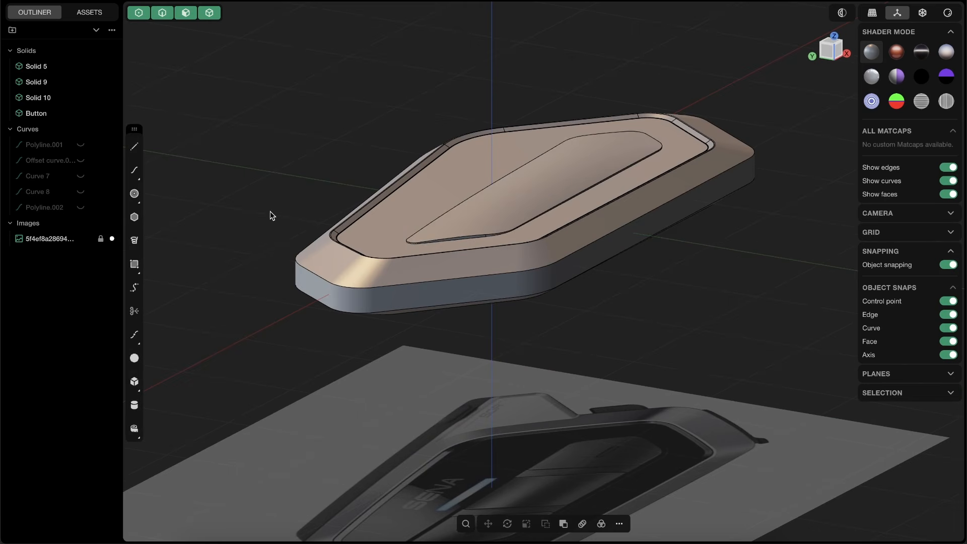
# Step: Hide Solid 5, Solid 9 and Solid 10, and view the remaining Button from the top over the reference image
pyautogui.moveTo(377, 379); pyautogui.dragTo(252, 127)
pyautogui.moveTo(305, 281); pyautogui.dragTo(390, 187, button='middle')
pyautogui.press('h')
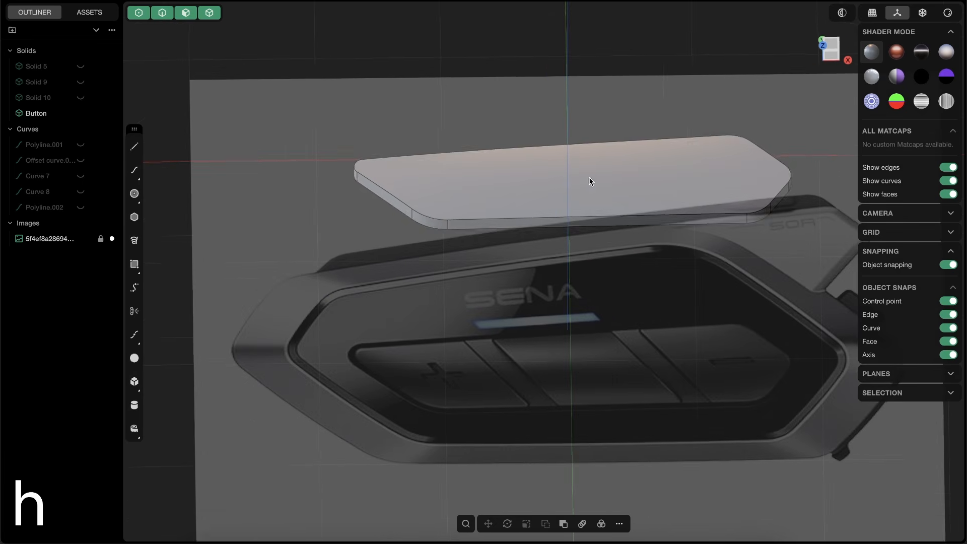
pyautogui.moveTo(589, 180); pyautogui.dragTo(565, 197, button='middle')
pyautogui.click(834, 41)
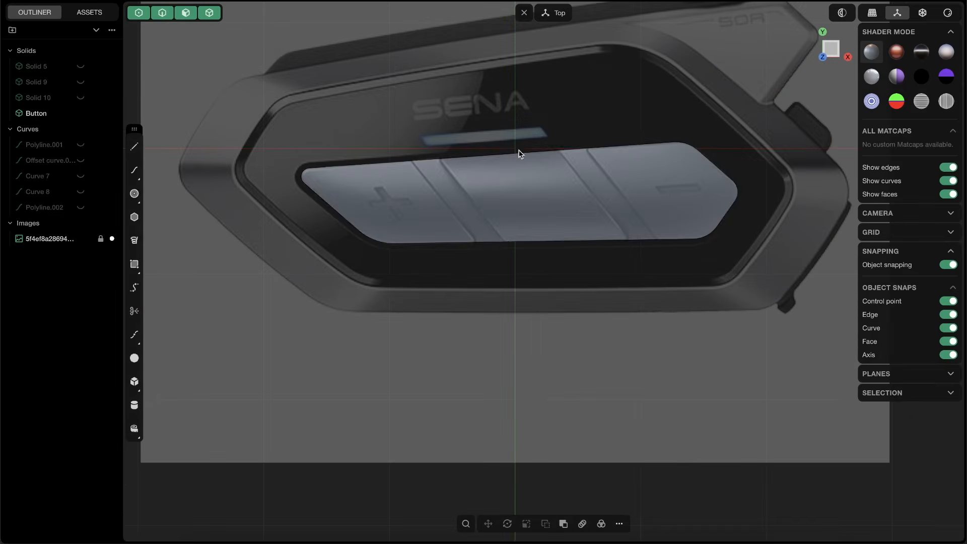
# Step: Draw a straight diagonal line along the left edge of the groove beside the plus symbol, extending past both sides of the Button
pyautogui.scroll(5, 503, 146)
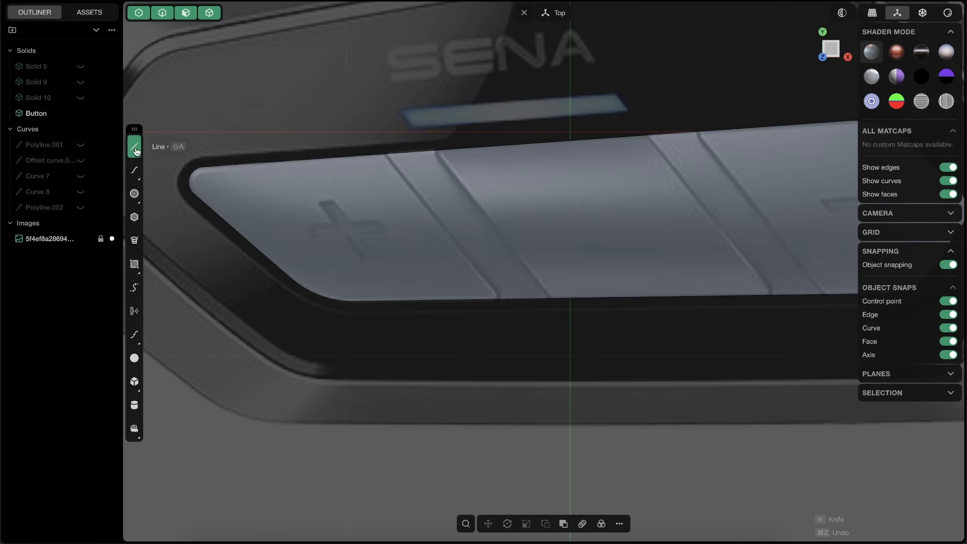
pyautogui.click(352, 122)
pyautogui.click(539, 345)
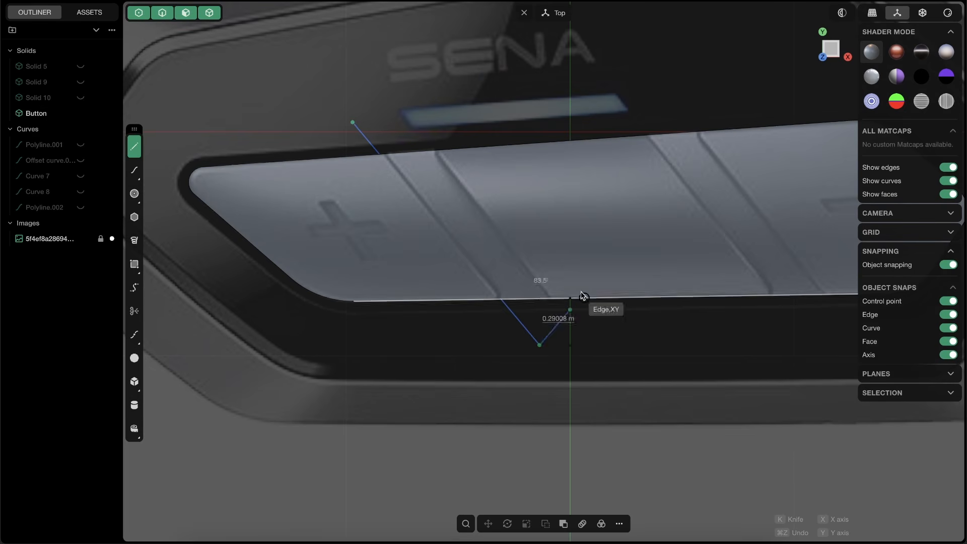
pyautogui.press('Escape')
# Step: Shift the line's upper end point slightly so the line follows the groove edge in the reference image
pyautogui.press('1')
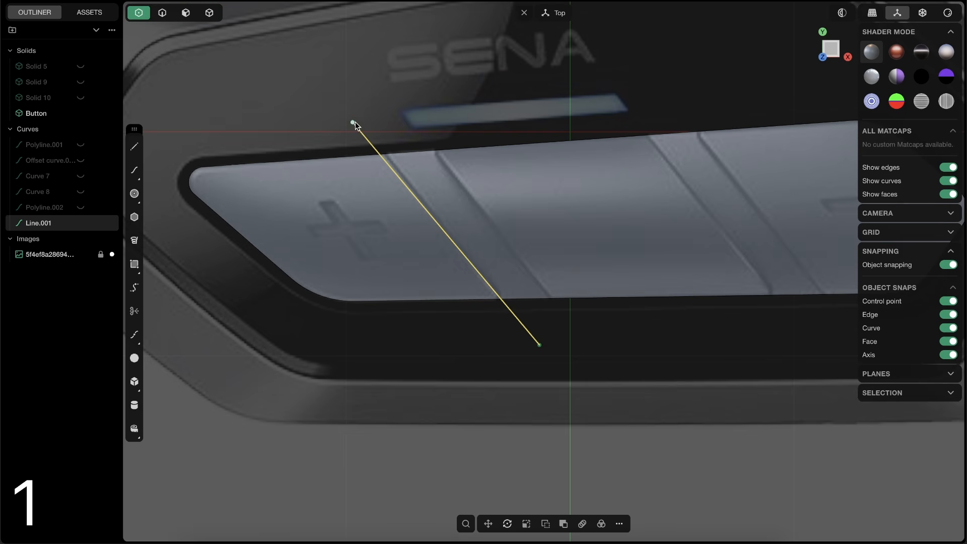
pyautogui.press('2')
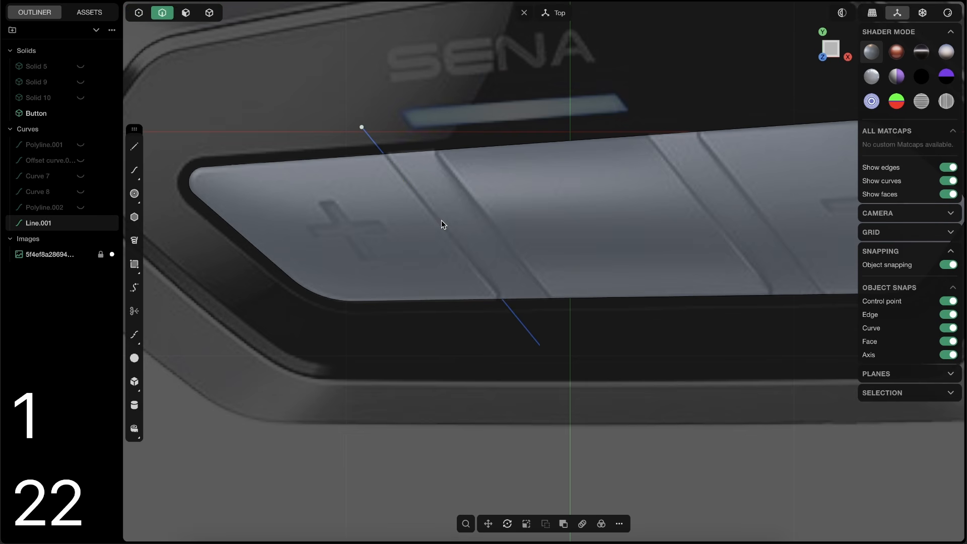
pyautogui.press('2')
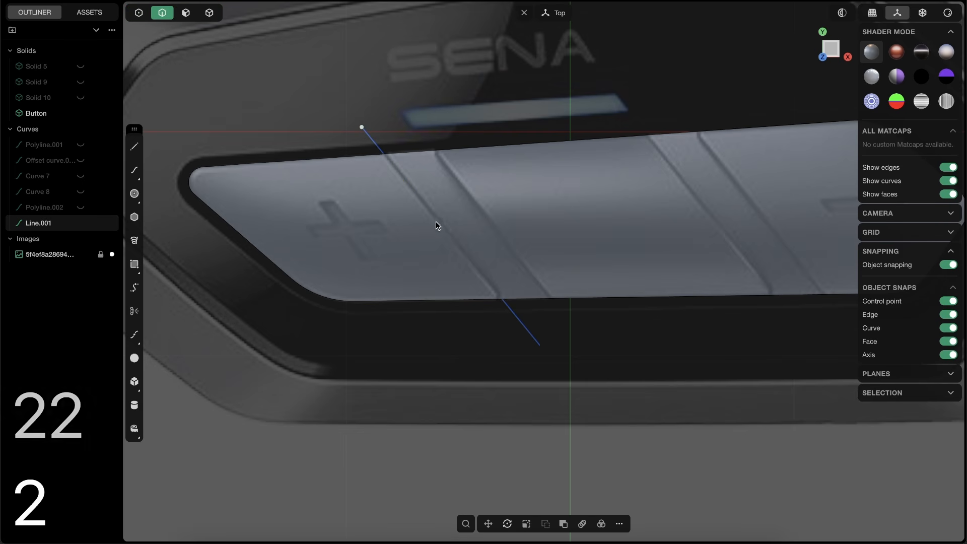
# Step: Duplicate the line and move the copy about 0.232 m along X onto the right edge of the same groove
pyautogui.click(375, 165)
pyautogui.click(371, 138)
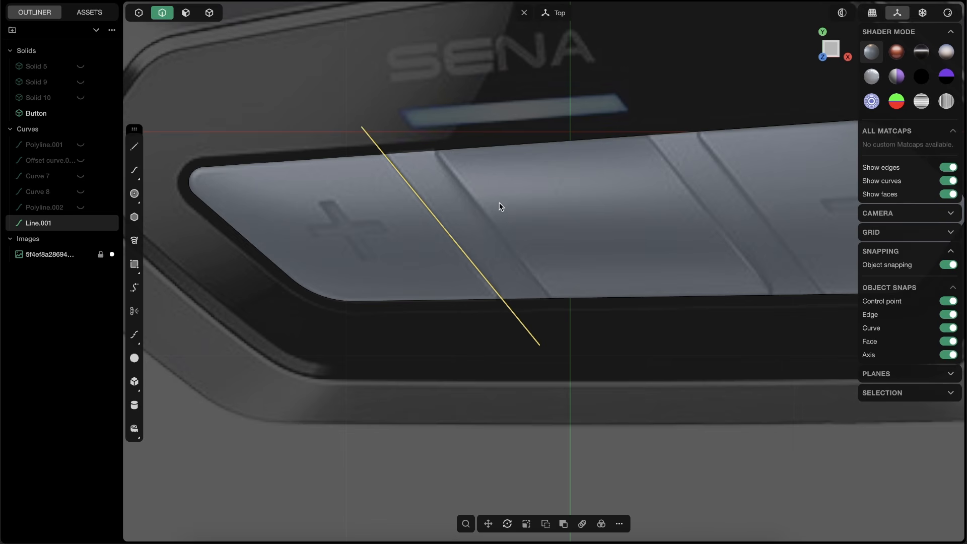
pyautogui.hotkey('shift', 'd')
pyautogui.moveTo(491, 236); pyautogui.dragTo(542, 243)
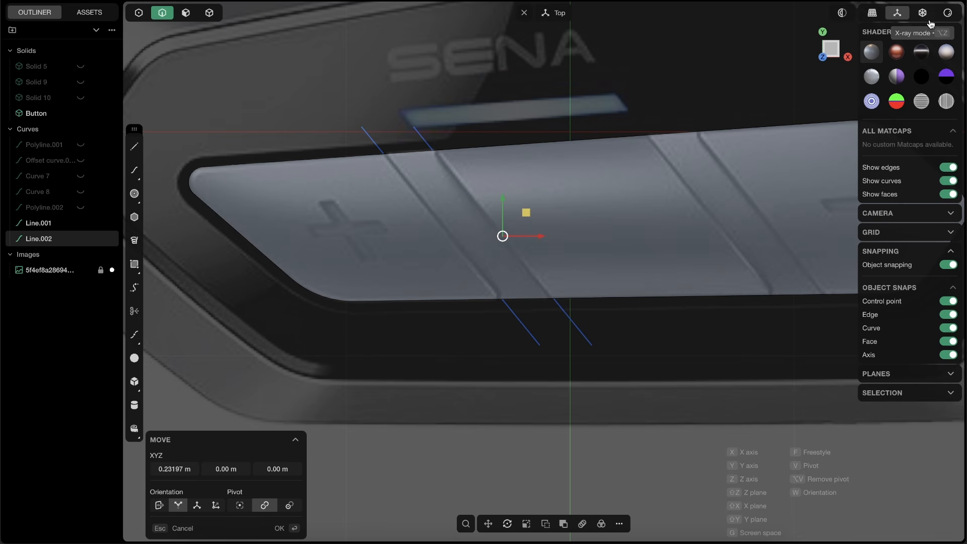
pyautogui.scroll(5, 479, 142)
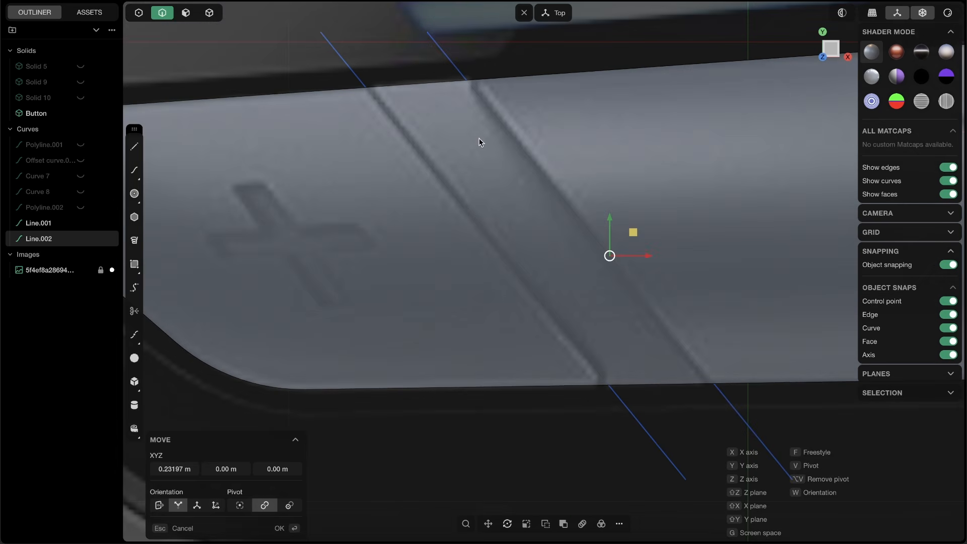
pyautogui.scroll(-3, 471, 218)
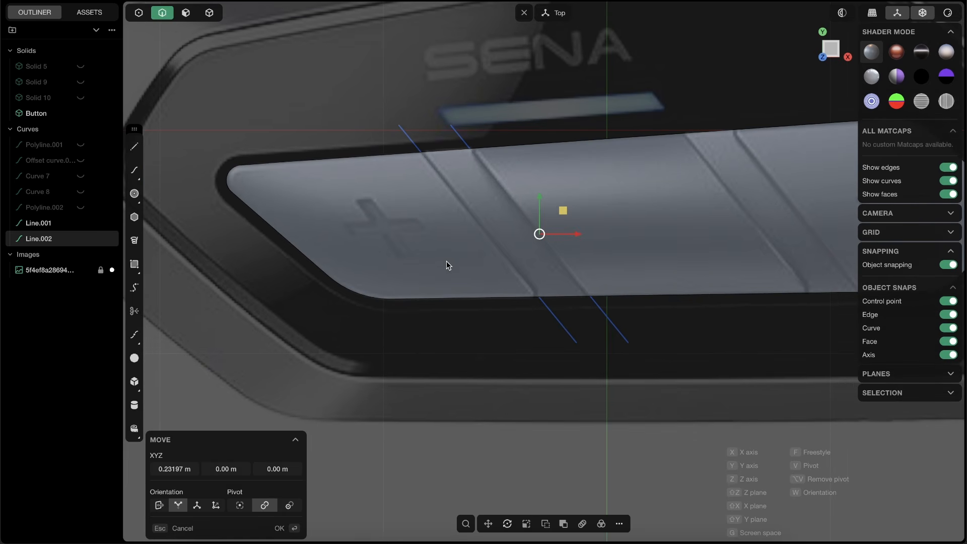
pyautogui.press('Return')
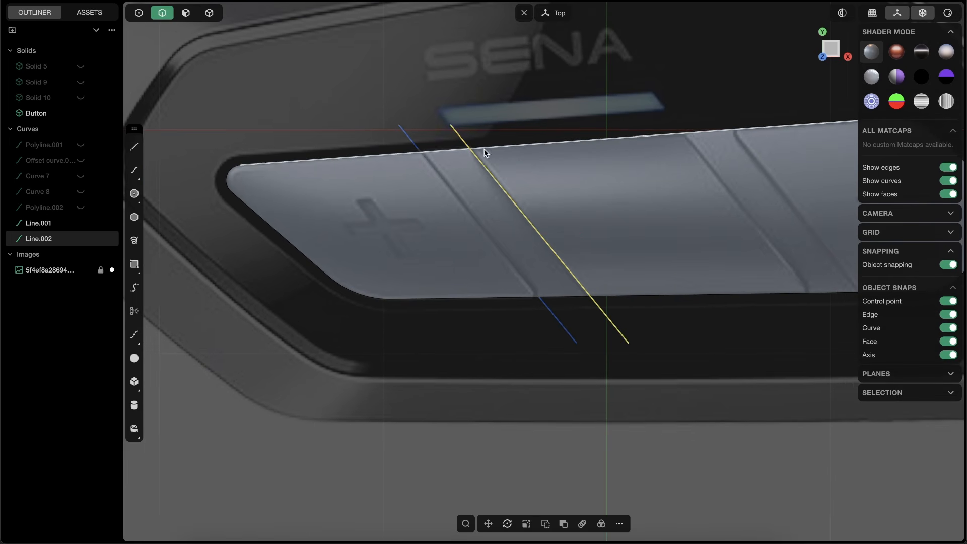
# Step: Duplicate both groove lines and place the copies over the second diagonal groove, next to the minus symbol
pyautogui.click(414, 143)
pyautogui.scroll(-3, 496, 197)
pyautogui.hotkey('shift', 'd')
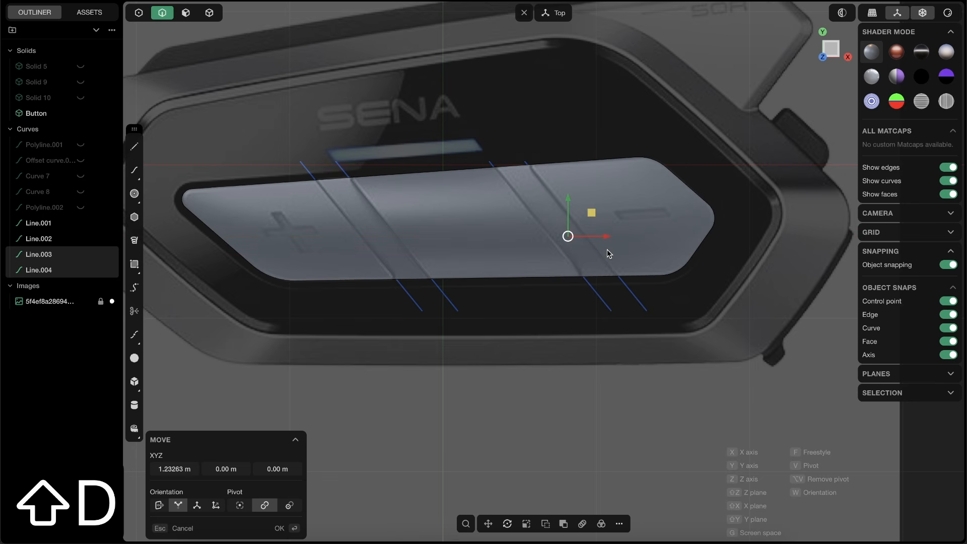
pyautogui.rightClick(591, 191)
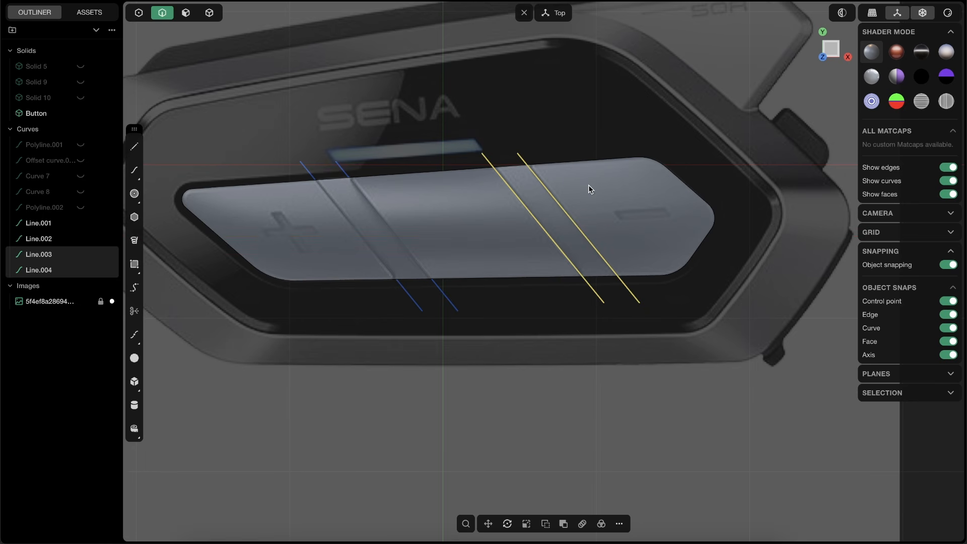
pyautogui.keyDown('shift'); pyautogui.moveTo(383, 215); pyautogui.dragTo(419, 237, button='middle'); pyautogui.keyUp('shift')
pyautogui.press('2')
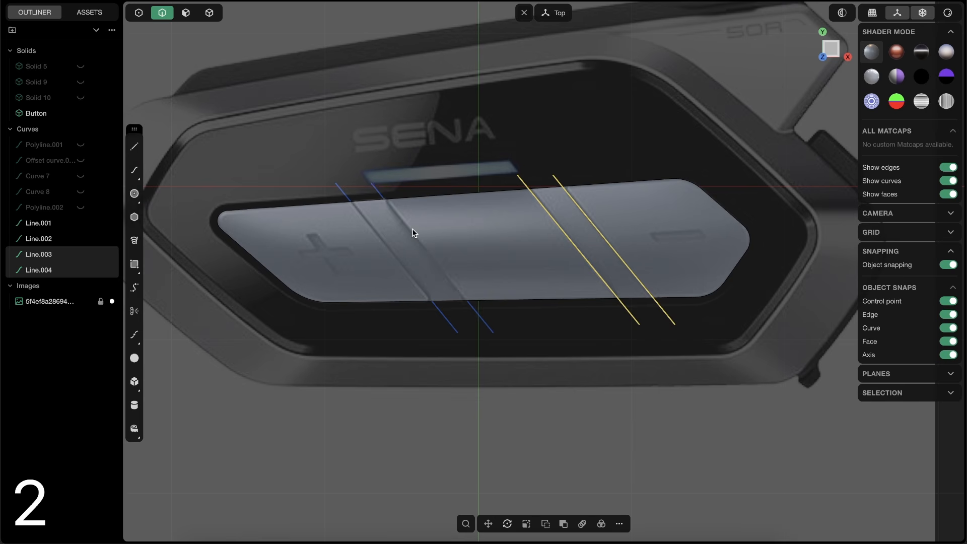
# Step: Try to imprint the four diagonal groove lines onto the Button with the Vector method
pyautogui.click(415, 240)
pyautogui.click(386, 248)
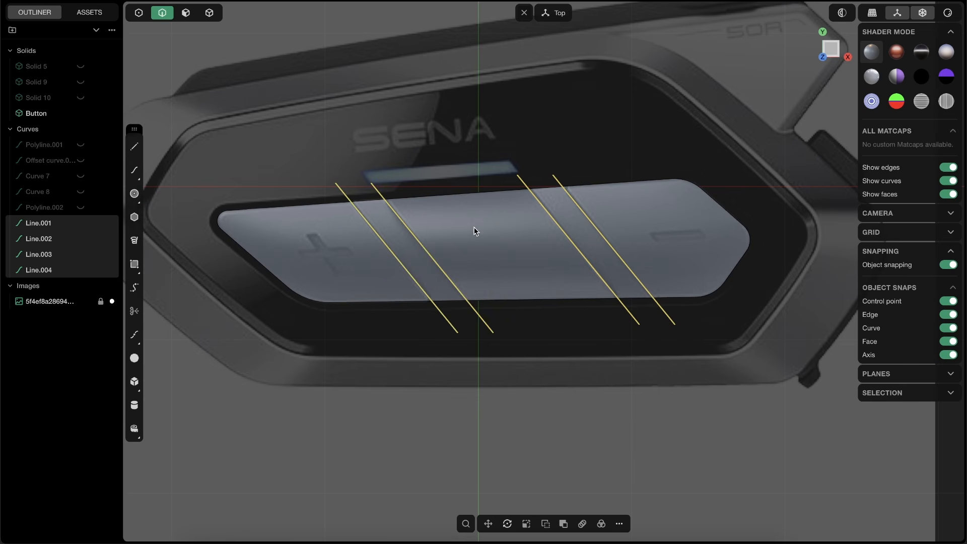
pyautogui.write('f')
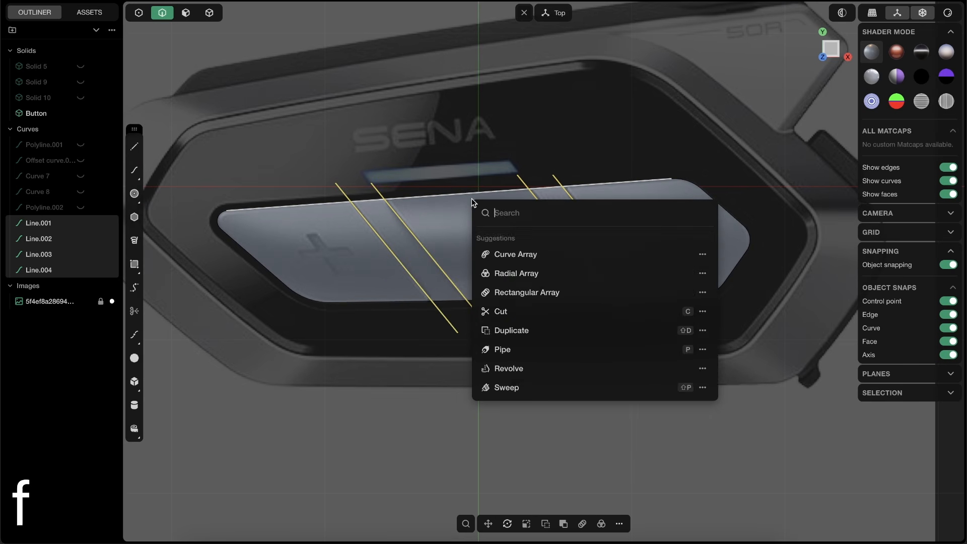
pyautogui.write('imp')
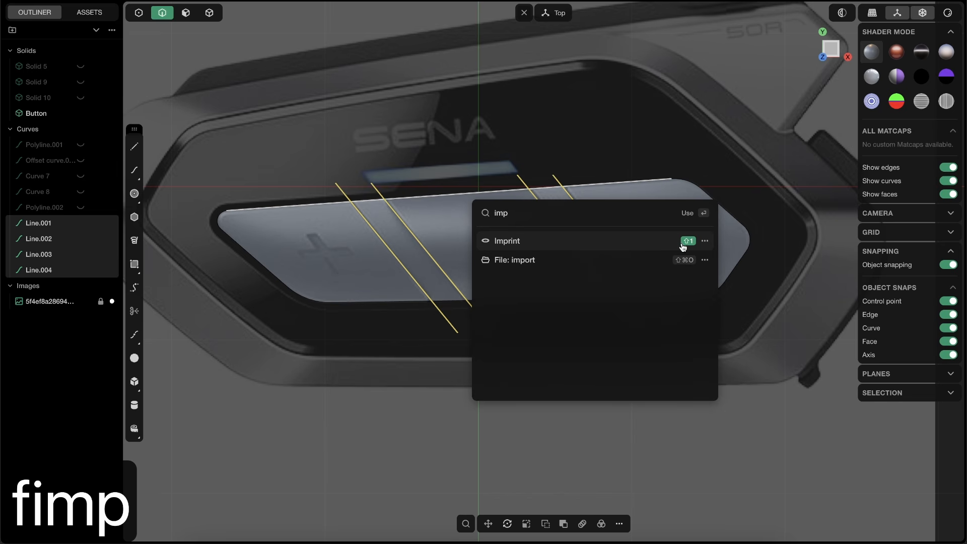
pyautogui.click(518, 242)
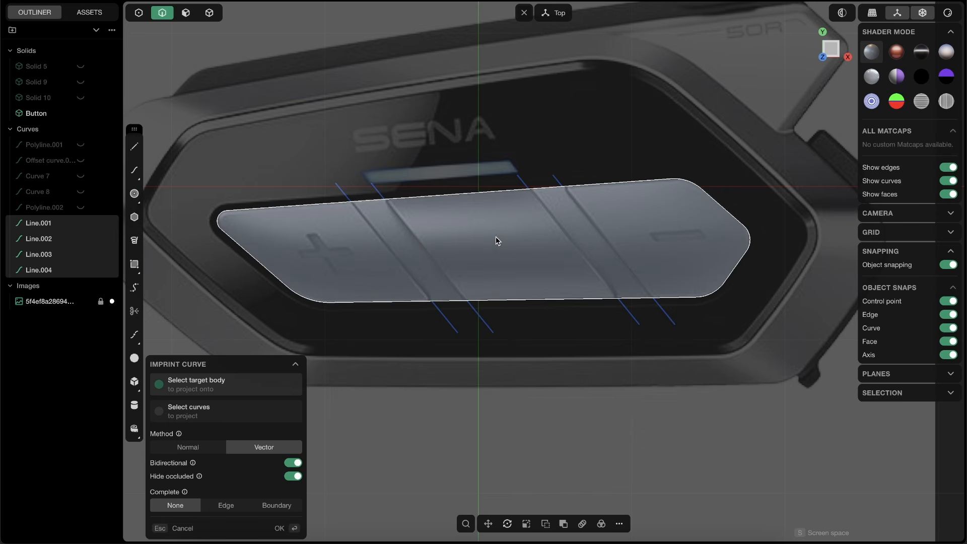
pyautogui.press('Return')
pyautogui.moveTo(467, 278); pyautogui.dragTo(509, 246, button='middle')
pyautogui.press('super+z')
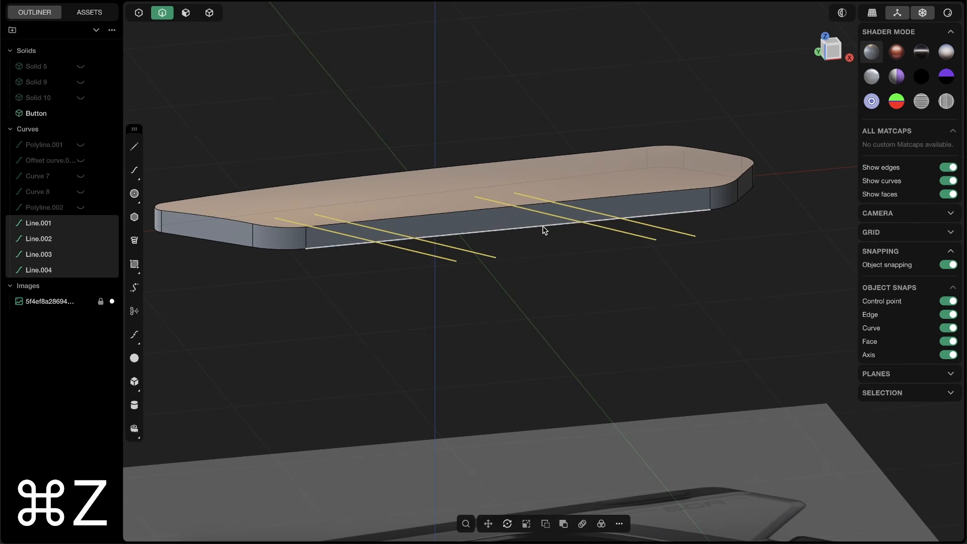
# Step: Move the four groove lines straight up along Z so they sit above the Button's curved top
pyautogui.press('g')
pyautogui.moveTo(486, 198); pyautogui.dragTo(487, 114)
pyautogui.moveTo(497, 194); pyautogui.dragTo(472, 222, button='middle')
pyautogui.press('Return')
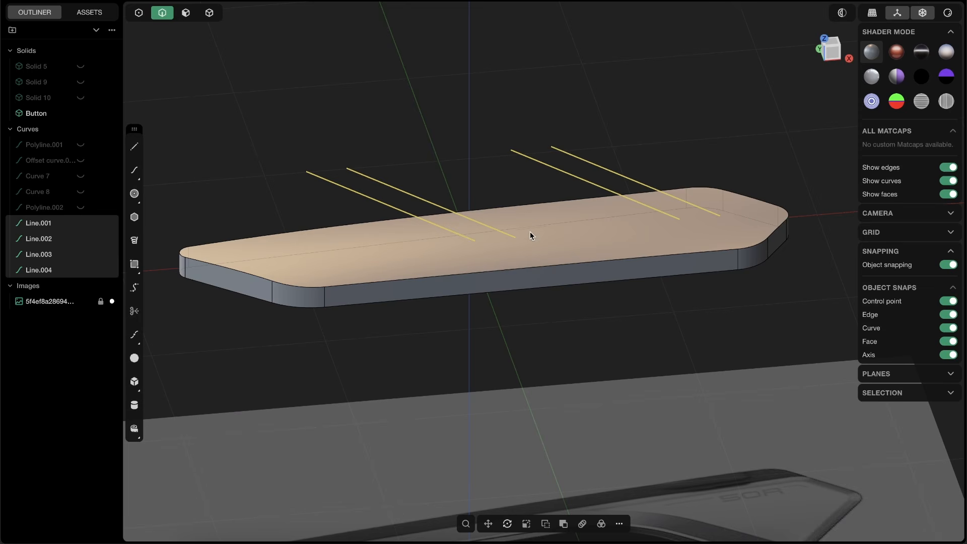
# Step: Imprint the four raised lines onto the Button's top face using the Vector method
pyautogui.hotkey('shift', '1')
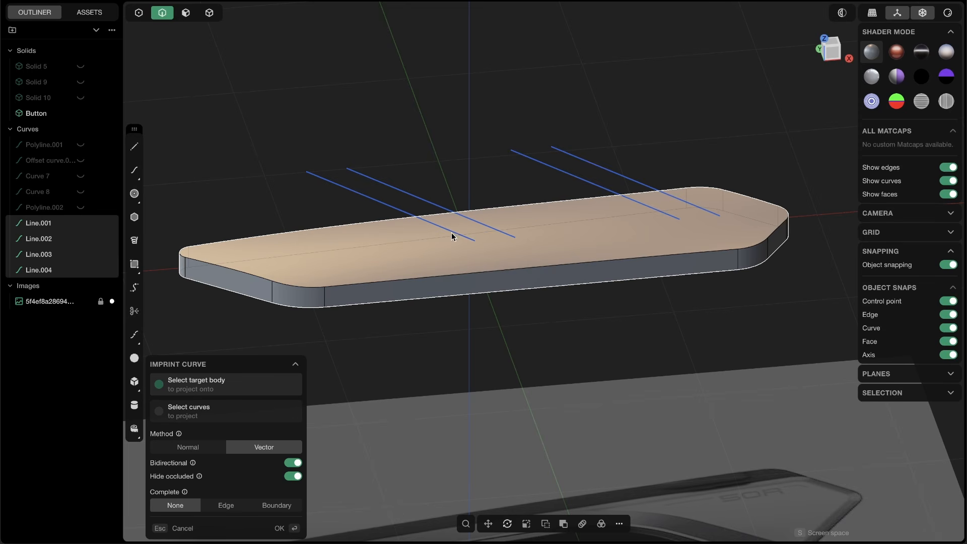
pyautogui.click(441, 250)
pyautogui.moveTo(388, 247); pyautogui.dragTo(388, 244, button='middle')
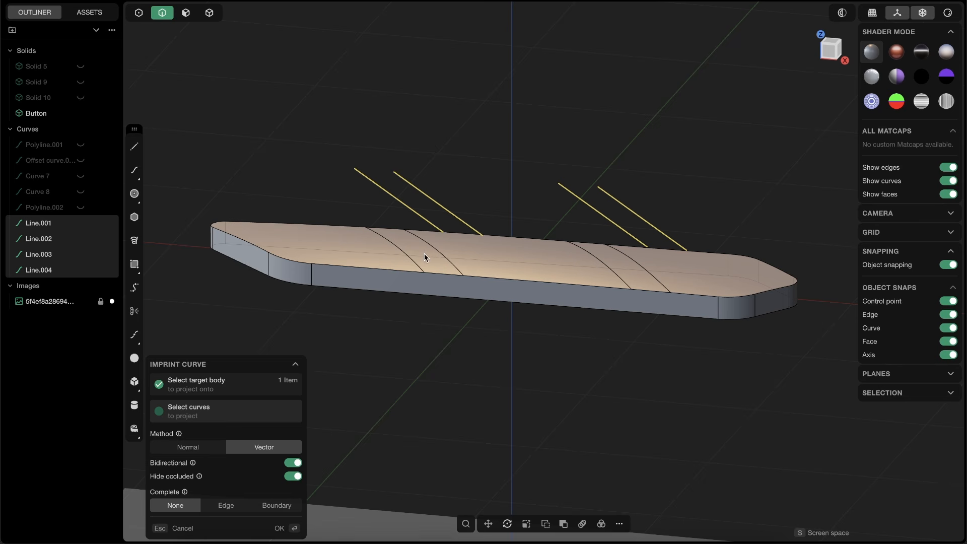
pyautogui.press('Escape')
# Step: Hide the four source lines above the Button
pyautogui.moveTo(488, 177); pyautogui.dragTo(477, 190, button='middle')
pyautogui.moveTo(685, 229); pyautogui.dragTo(261, 175)
pyautogui.press('h')
pyautogui.moveTo(421, 180); pyautogui.dragTo(451, 244, button='middle')
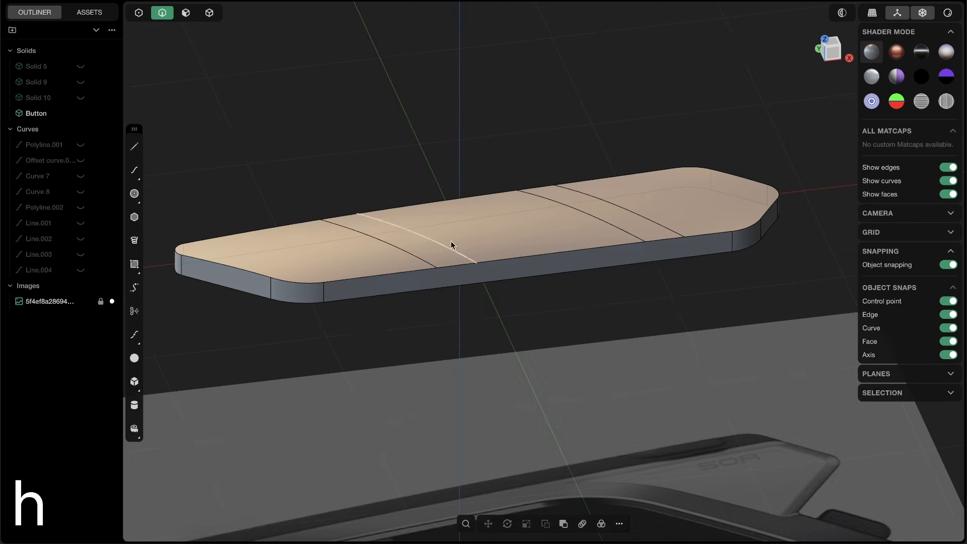
# Step: Push the two imprinted diagonal strip faces down into the Button's top to form shallow grooves
pyautogui.press('3')
pyautogui.click(387, 235)
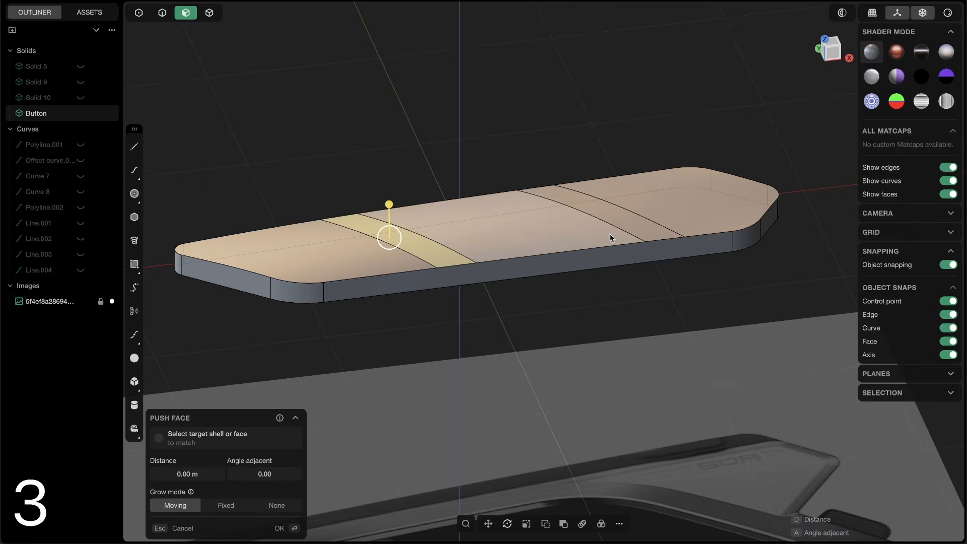
pyautogui.click(619, 219)
pyautogui.moveTo(568, 219); pyautogui.dragTo(578, 192, button='middle')
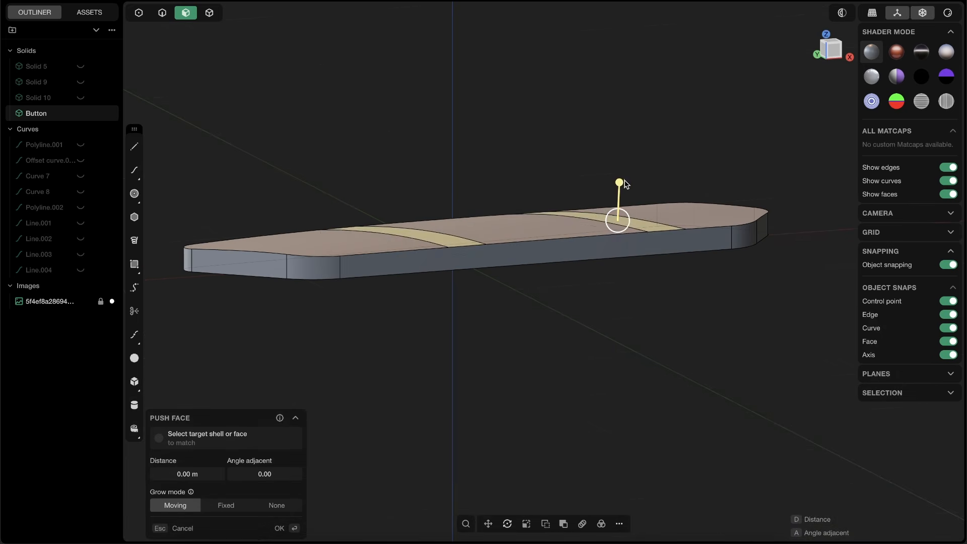
pyautogui.moveTo(621, 185); pyautogui.dragTo(619, 190)
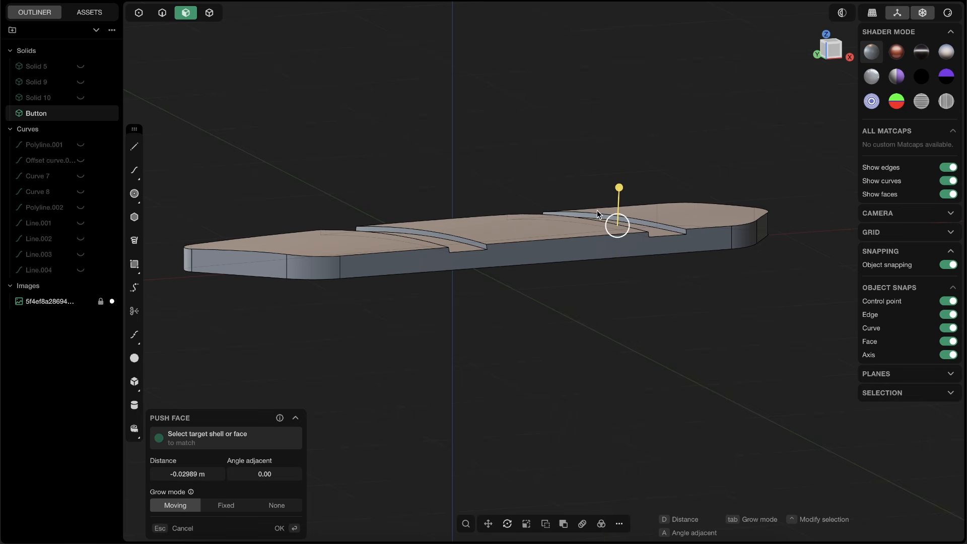
pyautogui.moveTo(597, 209); pyautogui.dragTo(456, 211, button='middle')
pyautogui.moveTo(581, 190); pyautogui.dragTo(579, 189)
pyautogui.moveTo(491, 216); pyautogui.dragTo(589, 186, button='middle')
pyautogui.scroll(4, 683, 172)
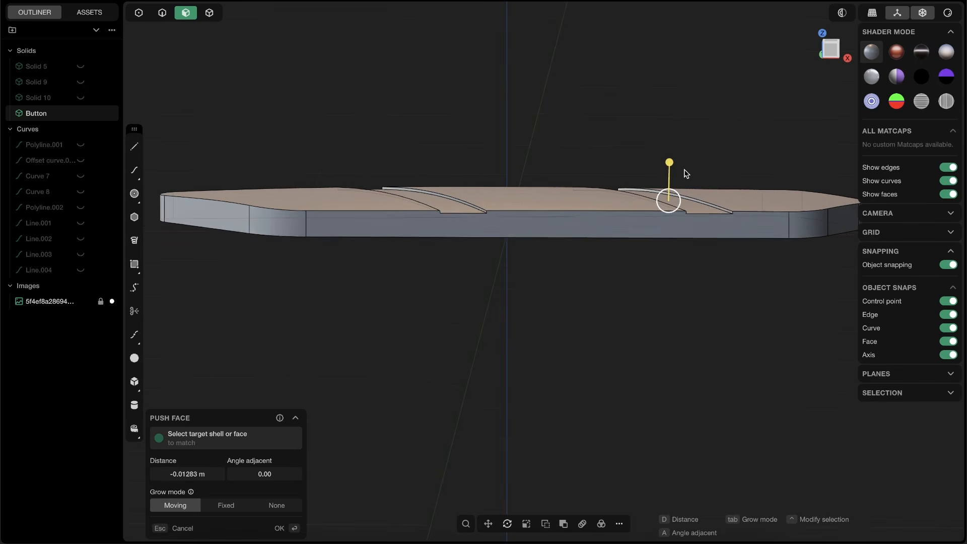
pyautogui.moveTo(673, 163); pyautogui.dragTo(673, 168)
pyautogui.rightClick(678, 162)
pyautogui.click(672, 146)
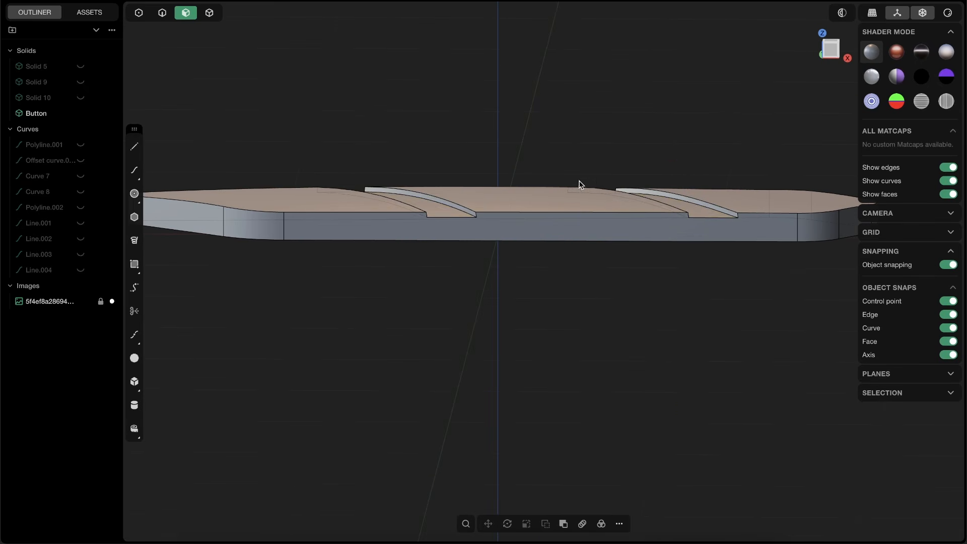
# Step: Examine the grooves and the raised middle section in the reference image and compare them with the Button's groove edges
pyautogui.scroll(-5, 580, 183)
pyautogui.moveTo(559, 183)
pyautogui.mouseDown(button='middle')
pyautogui.moveTo(451, 189)
pyautogui.moveTo(534, 216)
pyautogui.moveTo(606, 225)
pyautogui.moveTo(602, 202)
pyautogui.moveTo(591, 218)
pyautogui.moveTo(493, 244)
pyautogui.moveTo(549, 196)
pyautogui.moveTo(602, 189)
pyautogui.moveTo(572, 116)
pyautogui.moveTo(548, 181)
pyautogui.mouseUp(button='middle')
pyautogui.moveTo(509, 352); pyautogui.dragTo(492, 424, button='middle')
pyautogui.scroll(5, 492, 424)
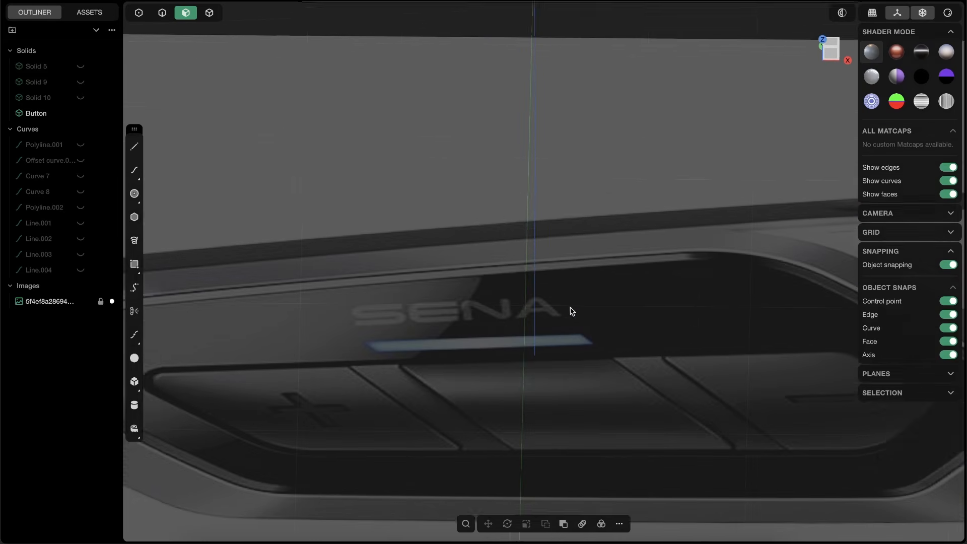
pyautogui.keyDown('shift'); pyautogui.moveTo(571, 308); pyautogui.dragTo(554, 240, button='middle'); pyautogui.keyUp('shift')
pyautogui.moveTo(412, 305)
pyautogui.mouseDown(button='middle')
pyautogui.moveTo(423, 322)
pyautogui.moveTo(426, 307)
pyautogui.mouseUp(button='middle')
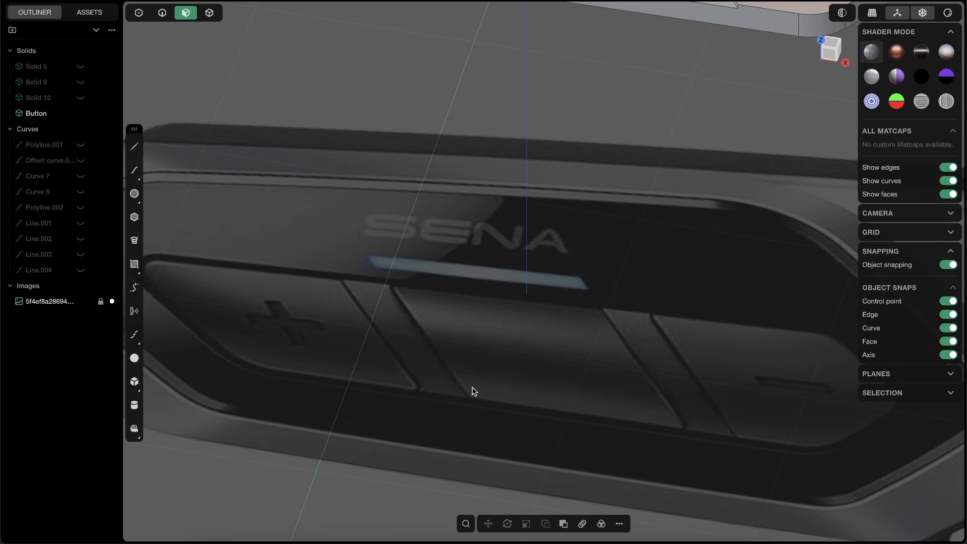
pyautogui.moveTo(582, 406); pyautogui.dragTo(569, 370, button='middle')
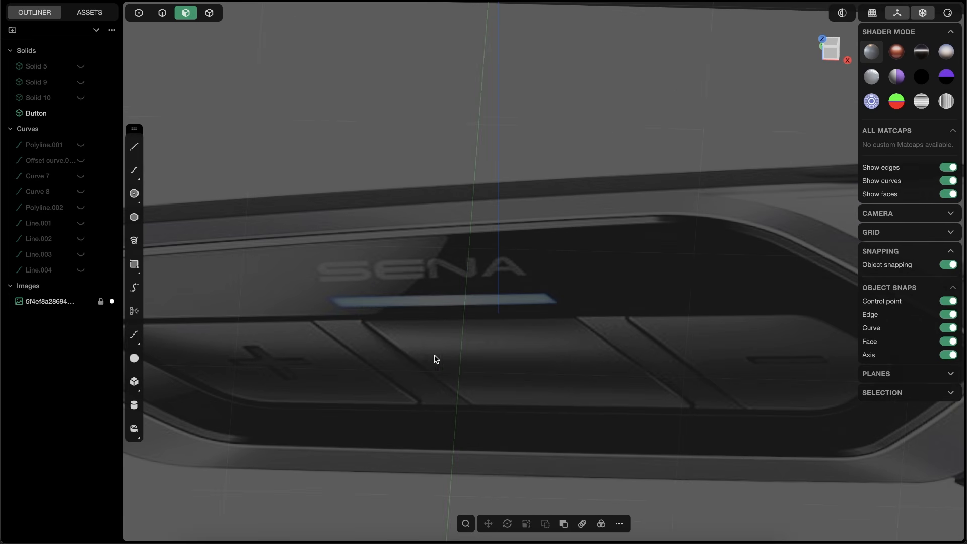
pyautogui.moveTo(464, 396); pyautogui.dragTo(457, 317, button='middle')
pyautogui.keyDown('shift'); pyautogui.moveTo(471, 116); pyautogui.dragTo(505, 246, button='middle'); pyautogui.keyUp('shift')
pyautogui.scroll(-3, 505, 246)
pyautogui.press('2')
pyautogui.scroll(5, 478, 151)
pyautogui.moveTo(434, 274); pyautogui.dragTo(452, 237, button='middle')
pyautogui.hotkey('ctrl', 'Tab')
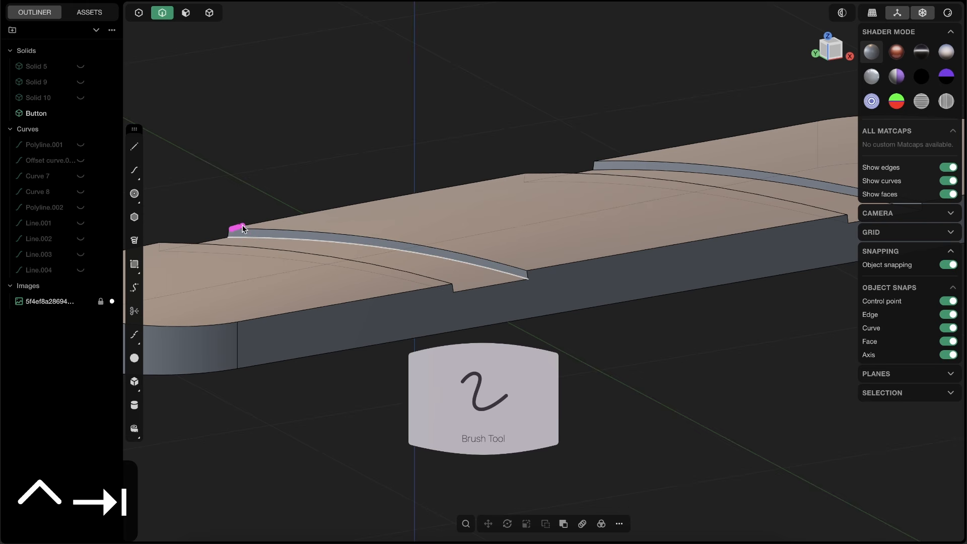
pyautogui.moveTo(242, 226); pyautogui.dragTo(340, 213)
pyautogui.moveTo(517, 262); pyautogui.dragTo(527, 269)
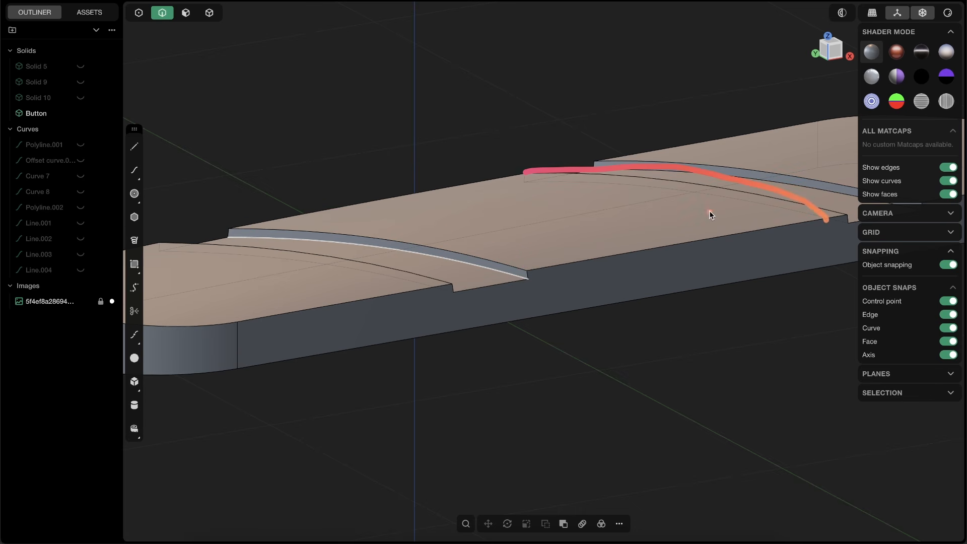
pyautogui.moveTo(431, 180); pyautogui.dragTo(540, 160)
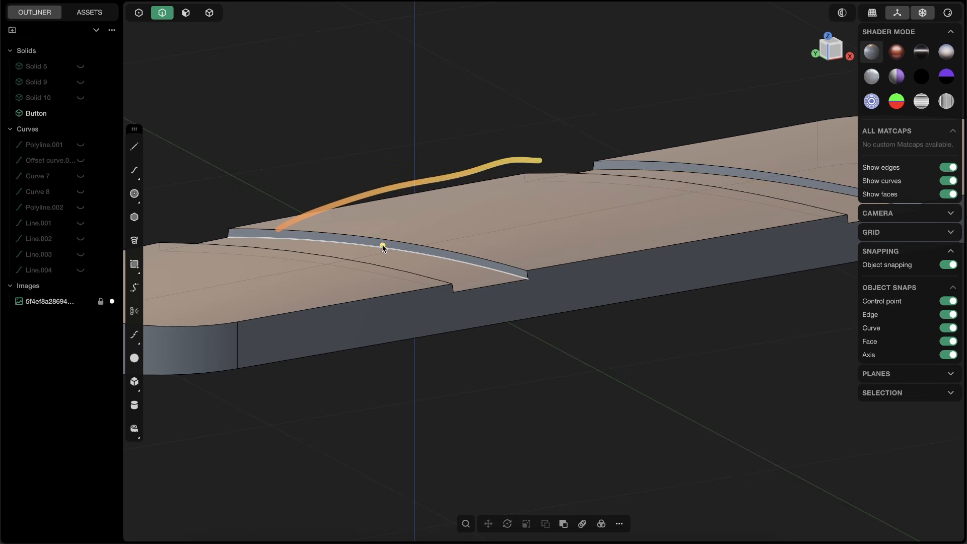
pyautogui.moveTo(378, 247); pyautogui.dragTo(599, 189)
pyautogui.moveTo(486, 261); pyautogui.dragTo(622, 214)
pyautogui.moveTo(379, 233); pyautogui.dragTo(581, 181)
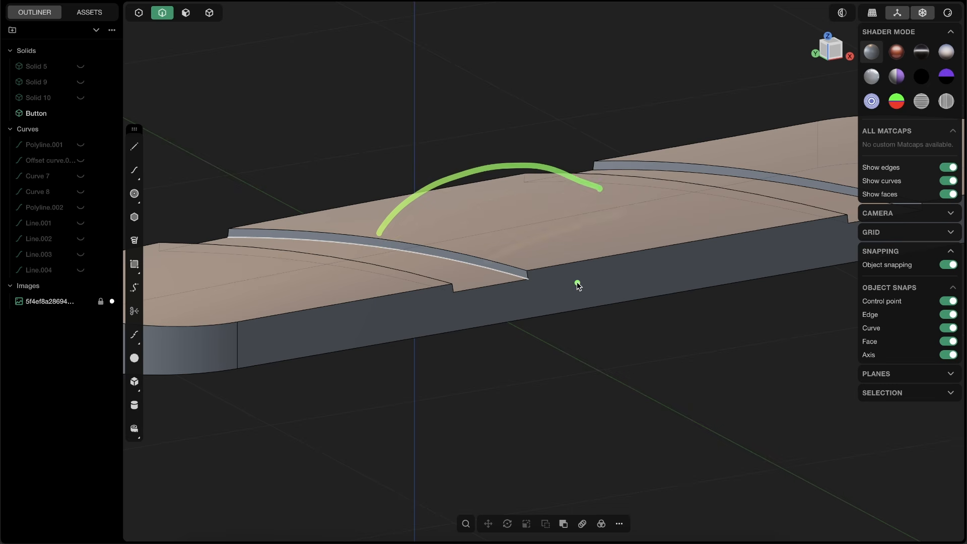
pyautogui.hotkey('ctrl', 'Tab')
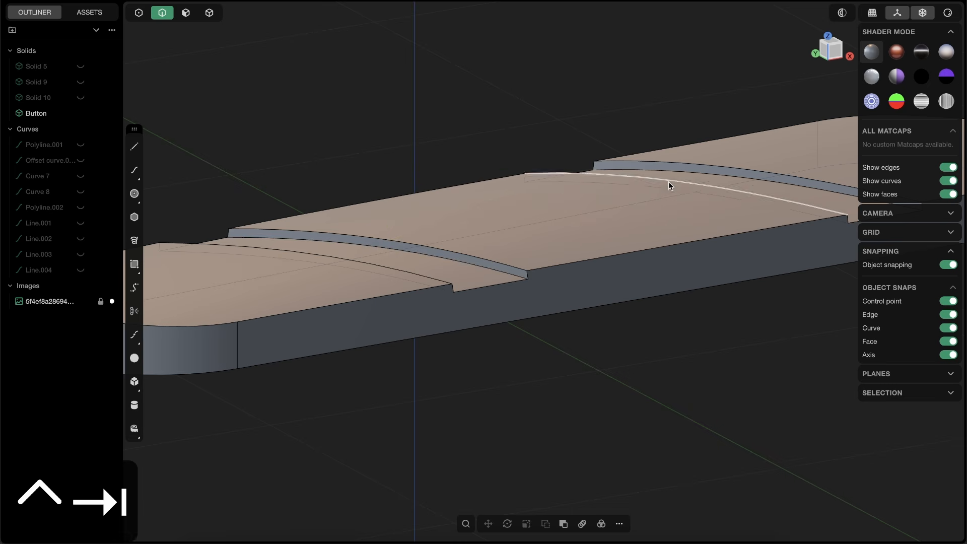
# Step: Draw a straight line between the two upper end corners of the groove wall bordering the Button's middle section on the plus side
pyautogui.moveTo(477, 237); pyautogui.dragTo(439, 230, button='middle')
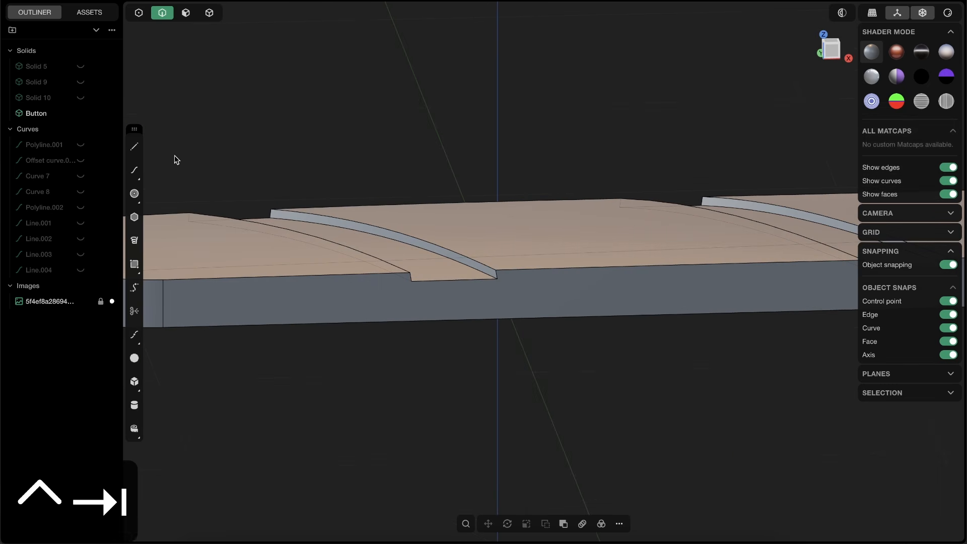
pyautogui.click(134, 146)
pyautogui.scroll(5, 283, 193)
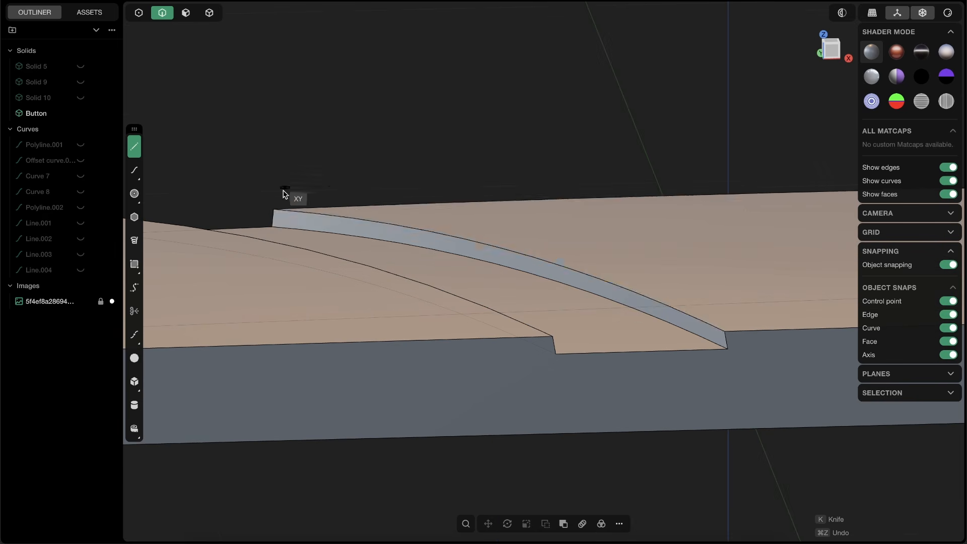
pyautogui.click(273, 210)
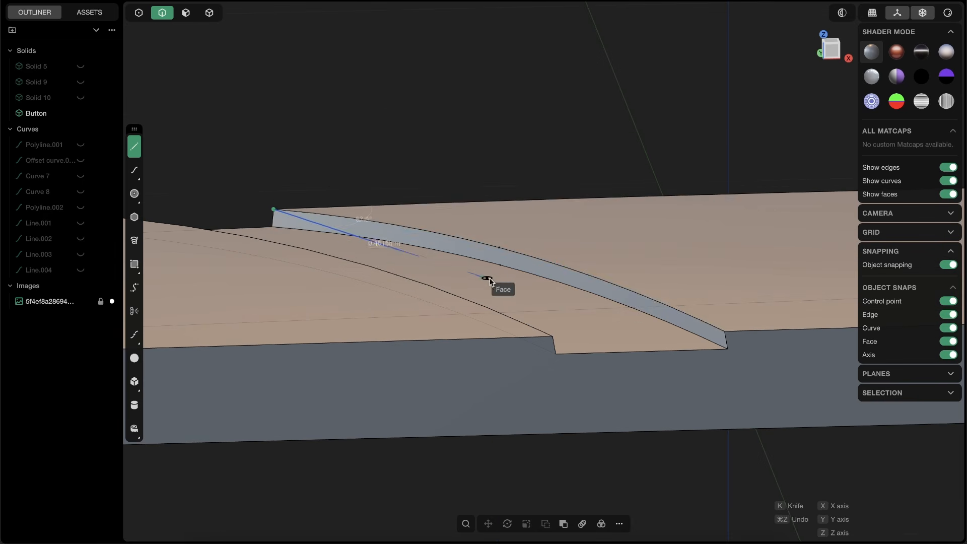
pyautogui.click(723, 332)
pyautogui.keyDown('shift'); pyautogui.moveTo(767, 279); pyautogui.dragTo(606, 212, button='middle'); pyautogui.keyUp('shift')
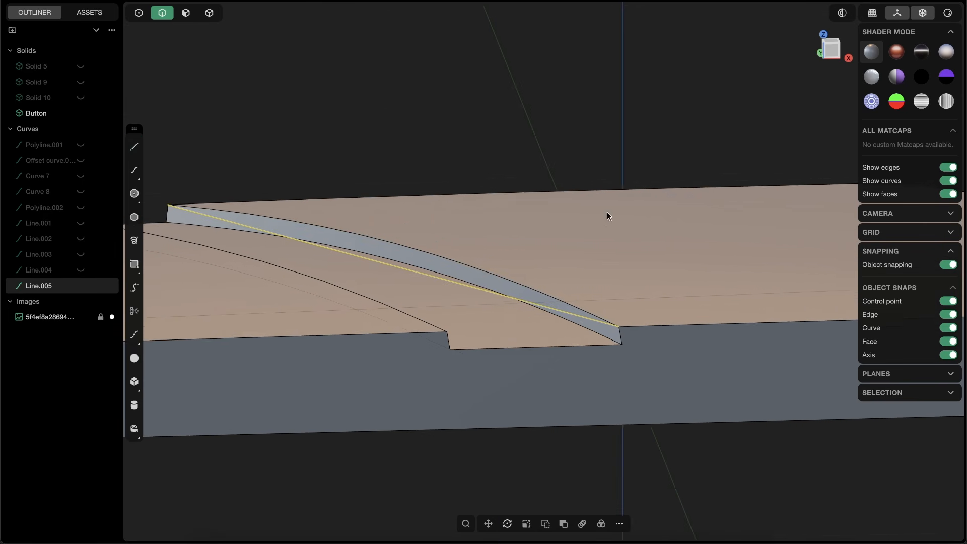
# Step: Draw a matching straight line between the end corners of the middle section's edge along the second groove
pyautogui.scroll(-4, 606, 212)
pyautogui.click(134, 147)
pyautogui.moveTo(360, 176); pyautogui.dragTo(543, 137, button='middle')
pyautogui.moveTo(546, 193); pyautogui.dragTo(562, 183, button='middle')
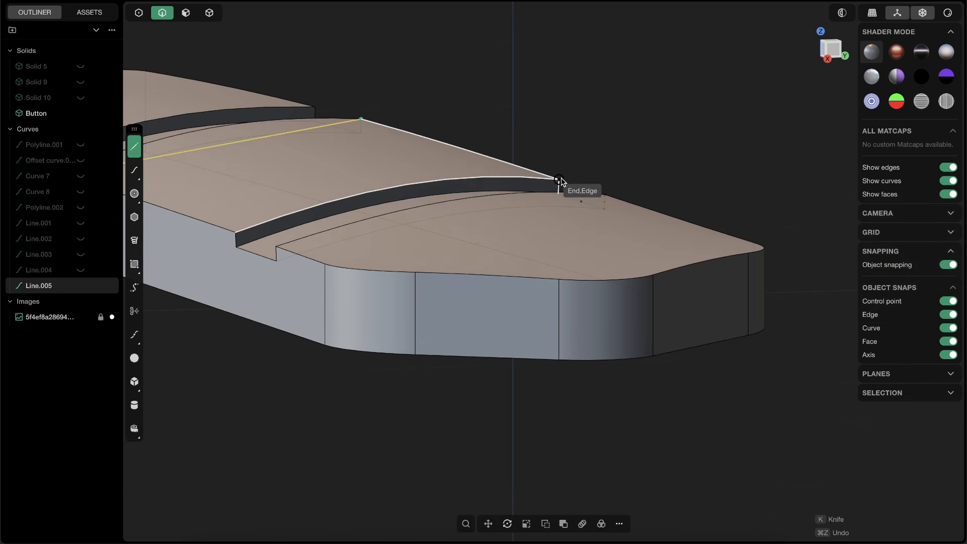
pyautogui.click(560, 181)
pyautogui.keyDown('shift'); pyautogui.moveTo(291, 226); pyautogui.dragTo(544, 215, button='middle'); pyautogui.keyUp('shift')
pyautogui.click(404, 190)
pyautogui.rightClick(517, 154)
pyautogui.scroll(-3, 457, 152)
# Step: Select both new lines and subdivide them to add a control point at each midpoint
pyautogui.press('2')
pyautogui.keyDown('shift'); pyautogui.click(521, 191); pyautogui.keyUp('shift')
pyautogui.keyDown('shift'); pyautogui.moveTo(599, 195); pyautogui.dragTo(339, 194, button='middle'); pyautogui.keyUp('shift')
pyautogui.scroll(-2, 433, 185)
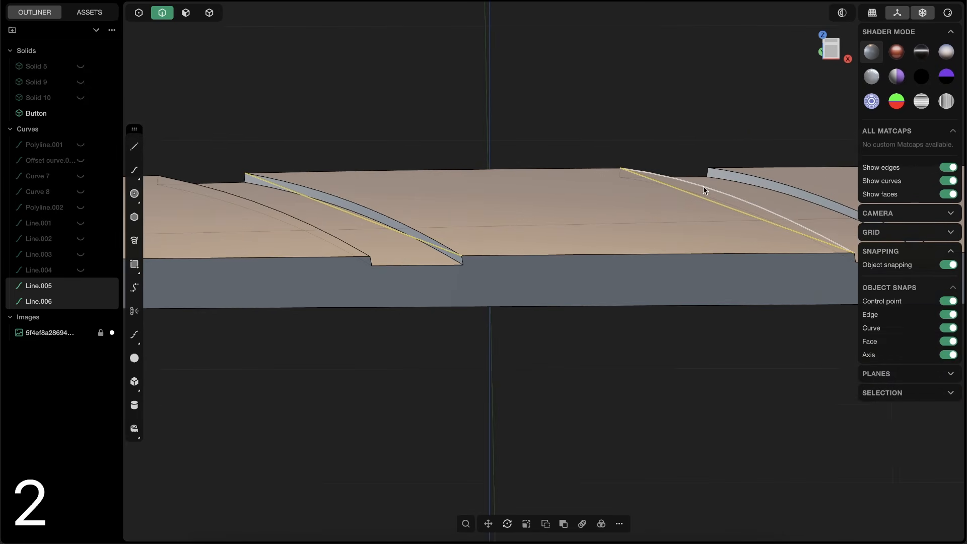
pyautogui.moveTo(546, 239); pyautogui.dragTo(560, 160, button='middle')
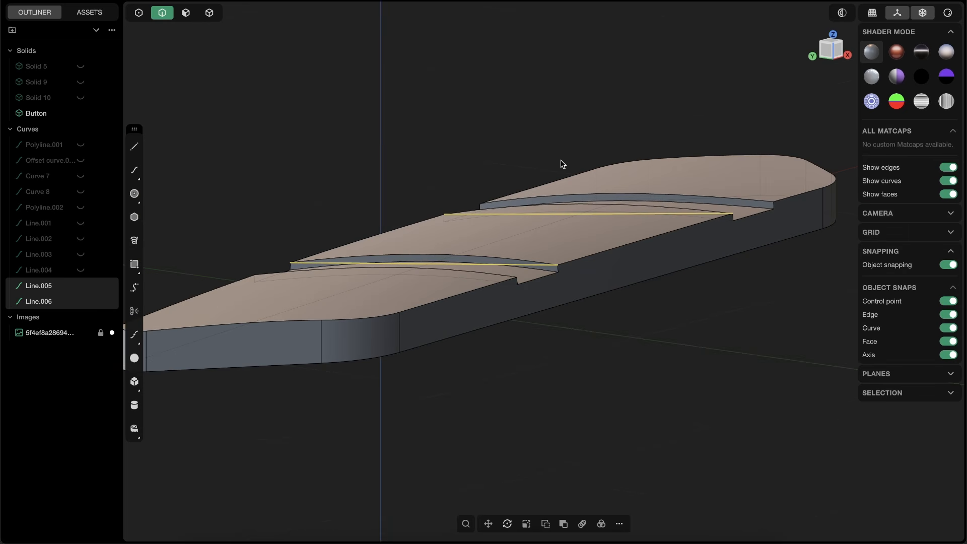
pyautogui.click(822, 58)
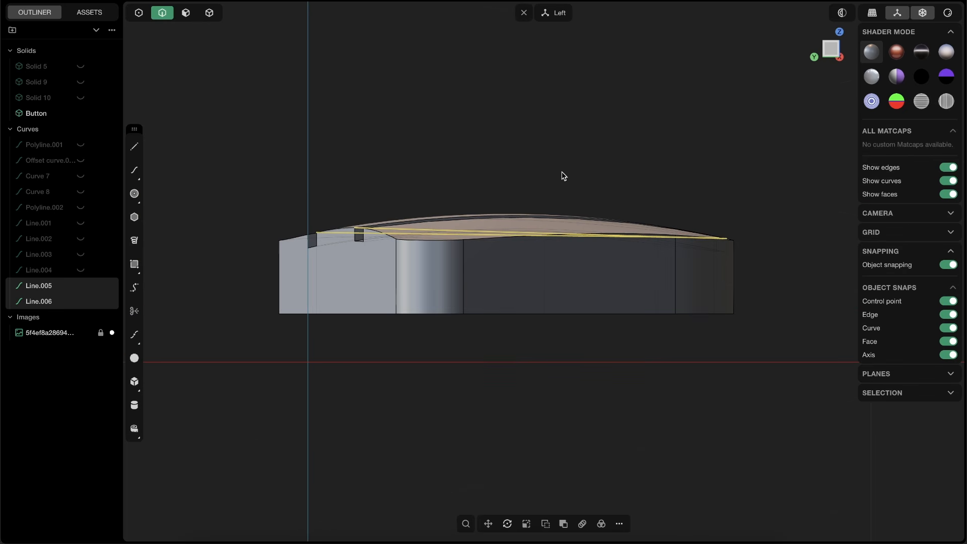
pyautogui.hotkey('shift', 's')
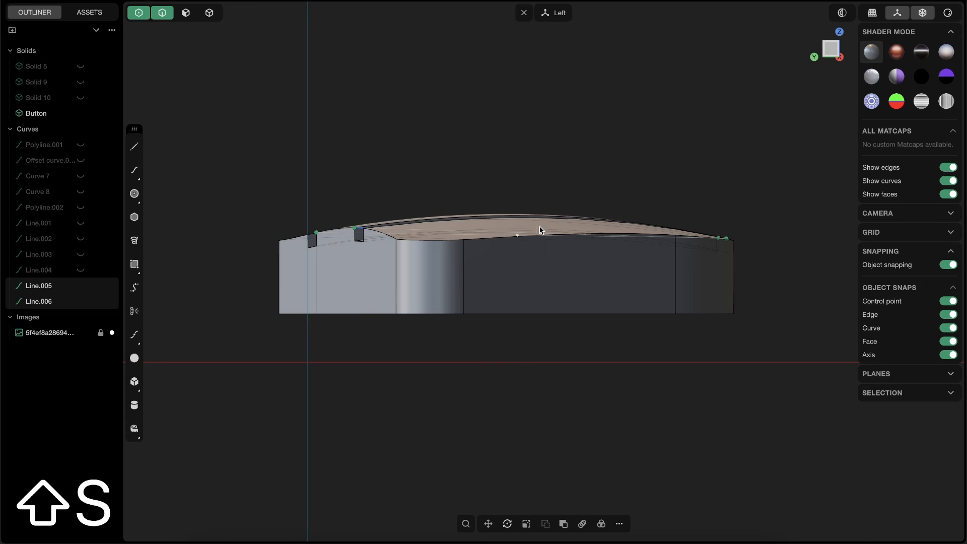
pyautogui.moveTo(536, 227); pyautogui.dragTo(506, 123, button='middle')
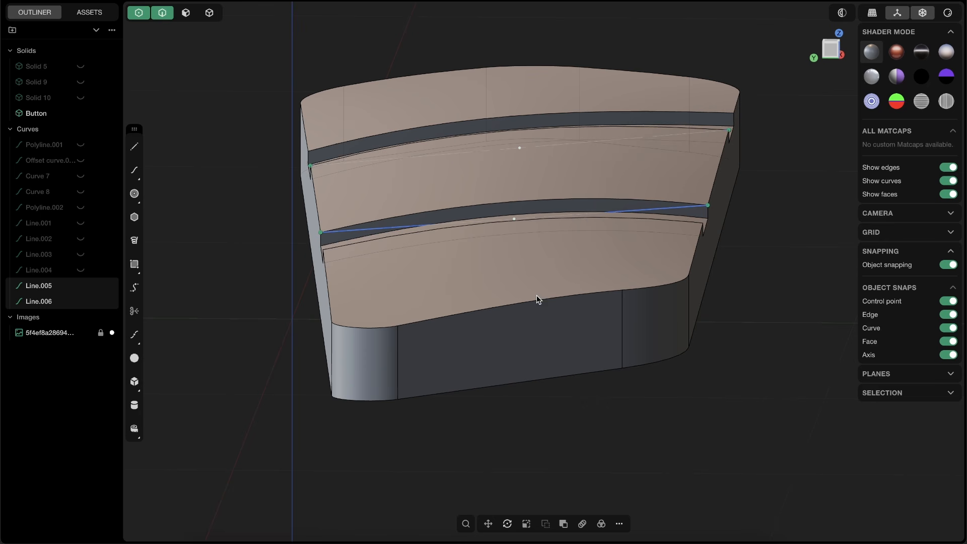
# Step: Move the midpoint control points of both lines up about 0.094 m along Z to bend the lines into arches
pyautogui.press('g')
pyautogui.moveTo(543, 225); pyautogui.dragTo(554, 186, button='middle')
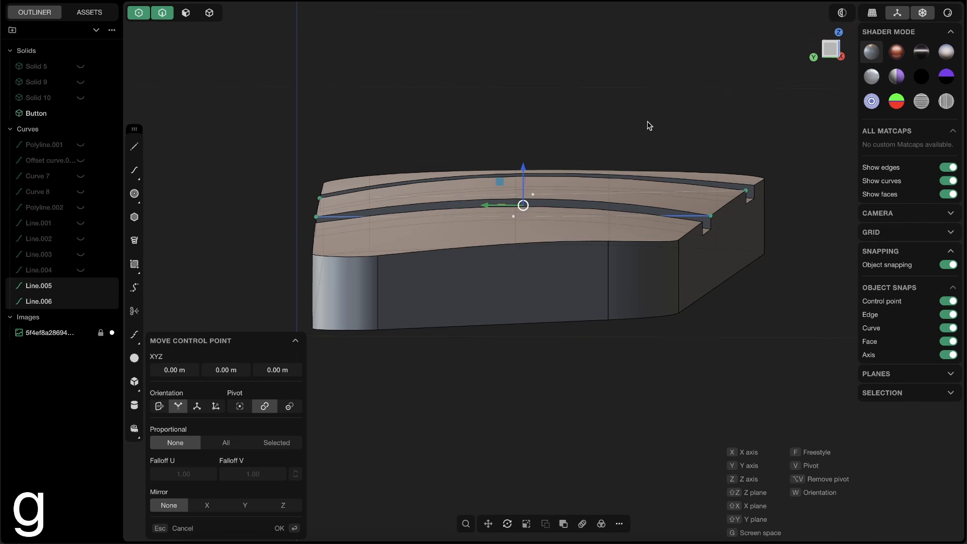
pyautogui.moveTo(525, 169); pyautogui.dragTo(538, 118)
pyautogui.moveTo(508, 221); pyautogui.dragTo(455, 165, button='middle')
pyautogui.scroll(5, 548, 202)
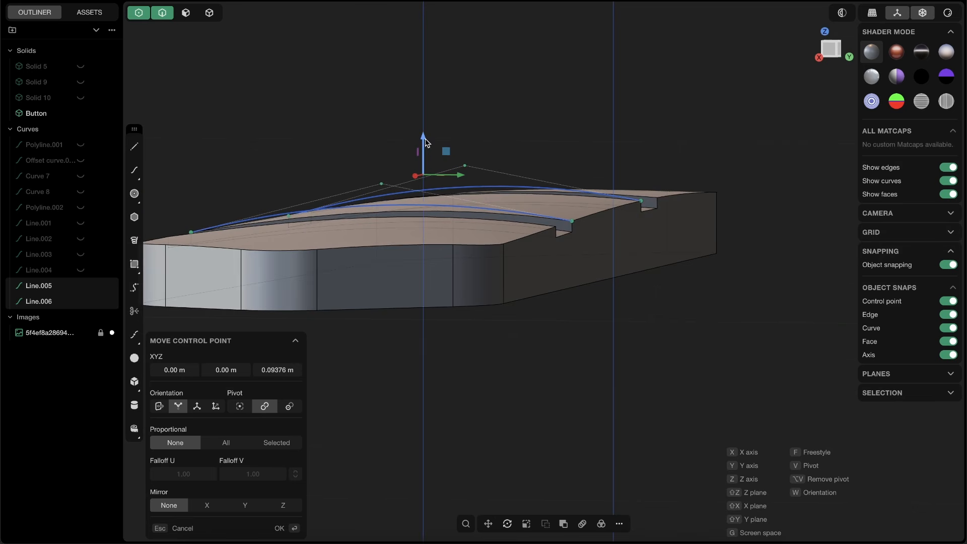
# Step: Raise the midpoint control points of both arches slightly further along Z, by about 0.012 m
pyautogui.moveTo(426, 140); pyautogui.dragTo(428, 136)
pyautogui.moveTo(440, 215); pyautogui.dragTo(401, 215, button='middle')
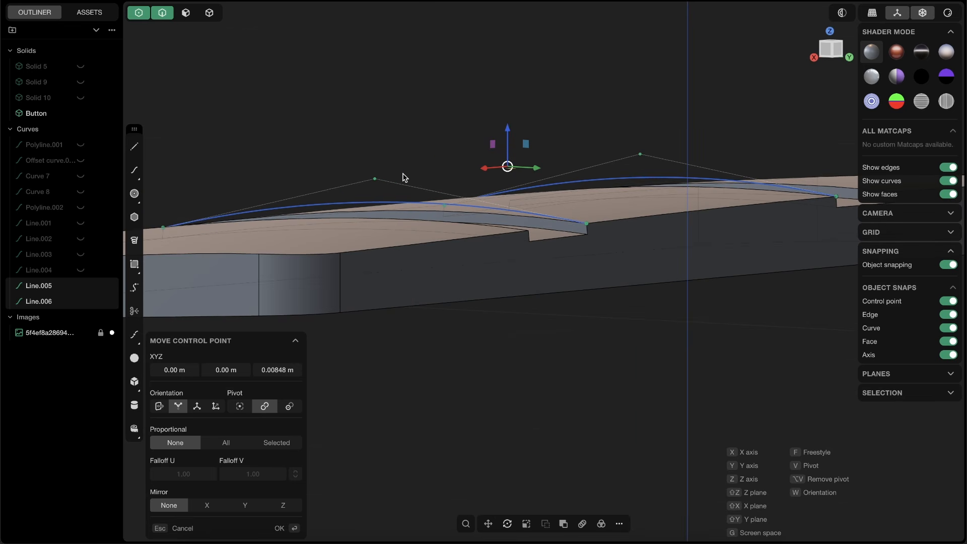
pyautogui.moveTo(492, 267); pyautogui.dragTo(505, 233, button='middle')
pyautogui.moveTo(548, 111); pyautogui.dragTo(550, 102)
pyautogui.moveTo(466, 194); pyautogui.dragTo(517, 182, button='middle')
pyautogui.moveTo(536, 180); pyautogui.dragTo(542, 179, button='middle')
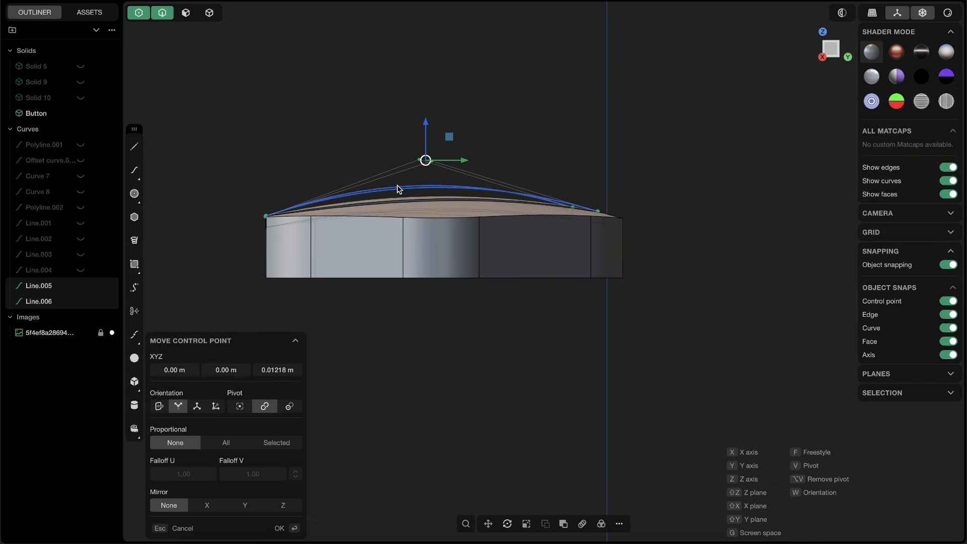
pyautogui.moveTo(445, 195); pyautogui.dragTo(551, 164, button='middle')
pyautogui.moveTo(627, 108); pyautogui.dragTo(310, 147, button='middle')
pyautogui.click(591, 245)
# Step: Turn off X-ray mode for the model view
pyautogui.moveTo(368, 235); pyautogui.dragTo(412, 213, button='middle')
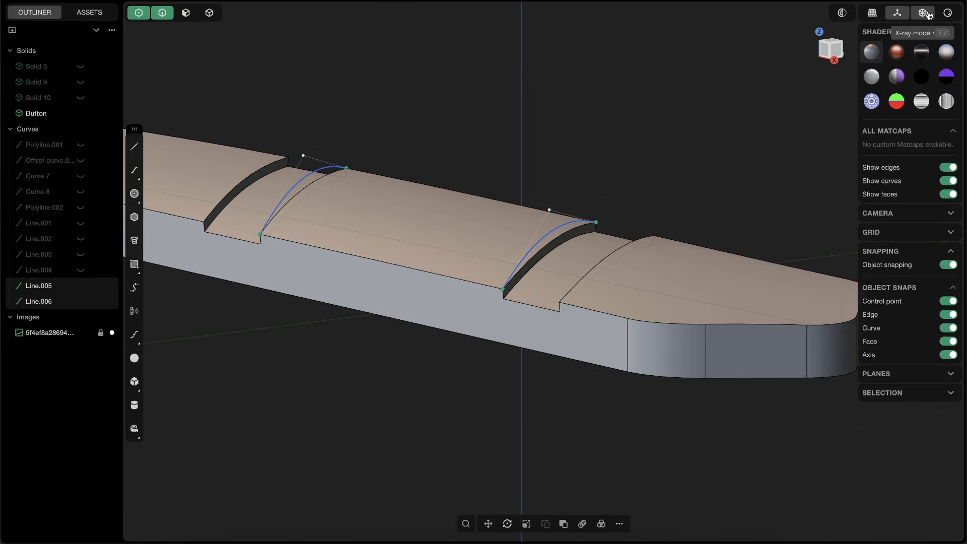
pyautogui.moveTo(508, 224); pyautogui.dragTo(548, 253, button='middle')
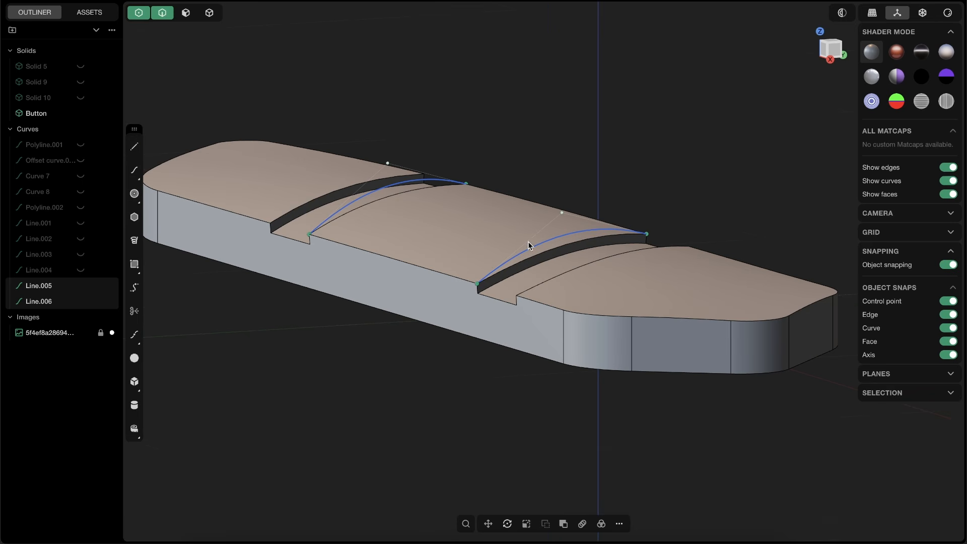
pyautogui.scroll(5, 398, 211)
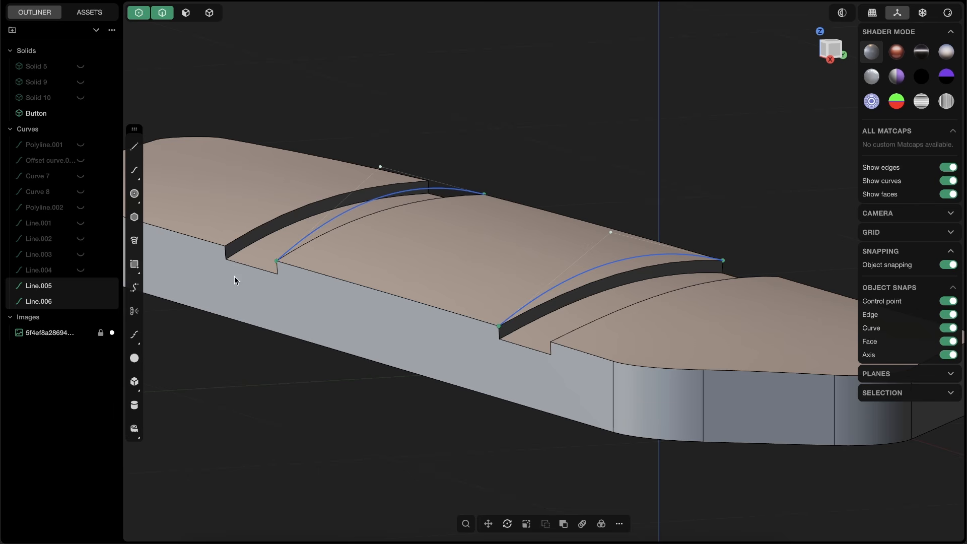
# Step: Delete the Button's middle top face together with the two groove walls that border it
pyautogui.click(185, 13)
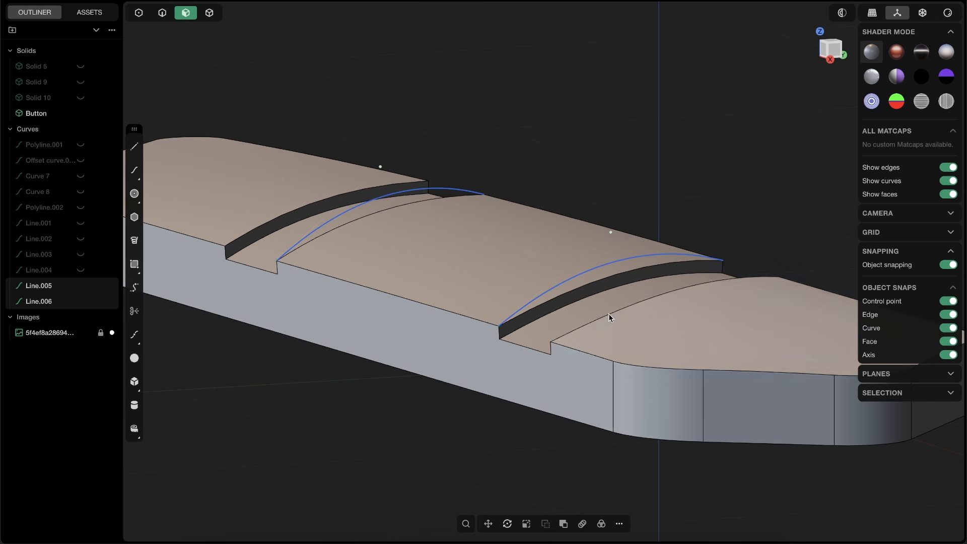
pyautogui.click(619, 281)
pyautogui.click(573, 260)
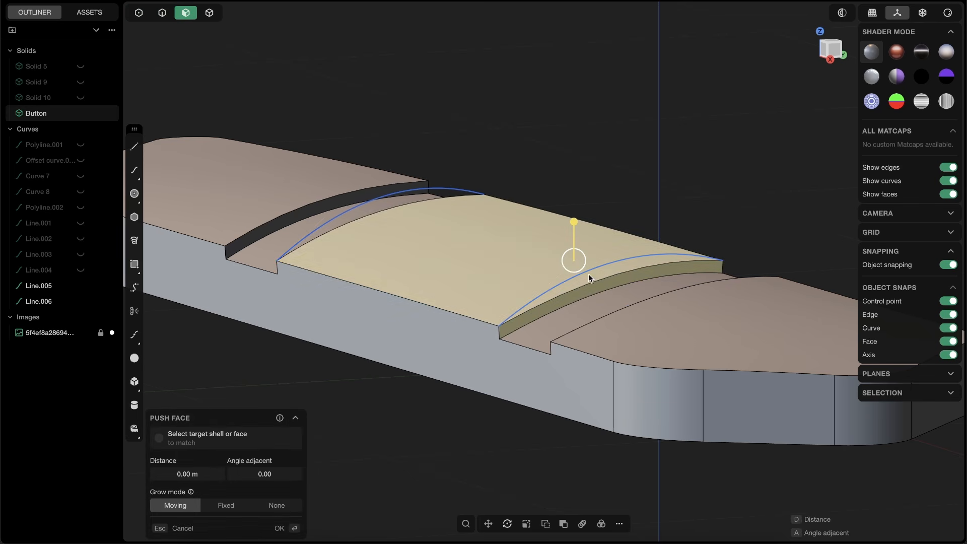
pyautogui.moveTo(589, 277); pyautogui.dragTo(425, 221, button='middle')
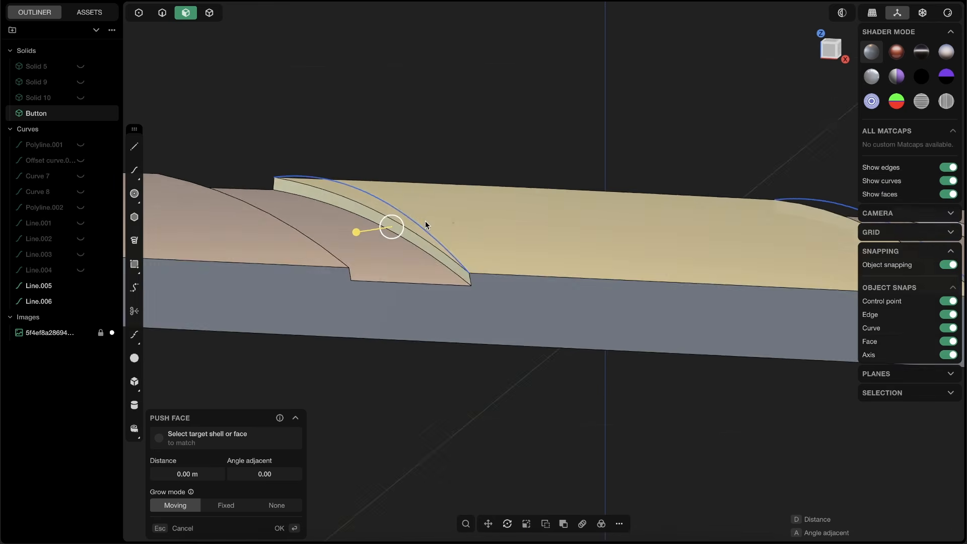
pyautogui.scroll(-5, 425, 220)
pyautogui.hotkey('shift', 'x')
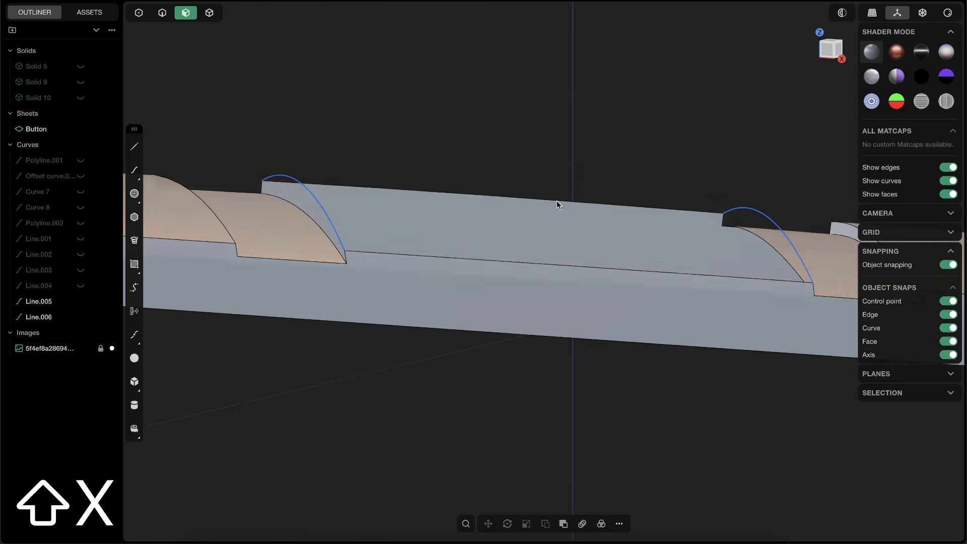
pyautogui.moveTo(557, 200); pyautogui.dragTo(281, 168, button='middle')
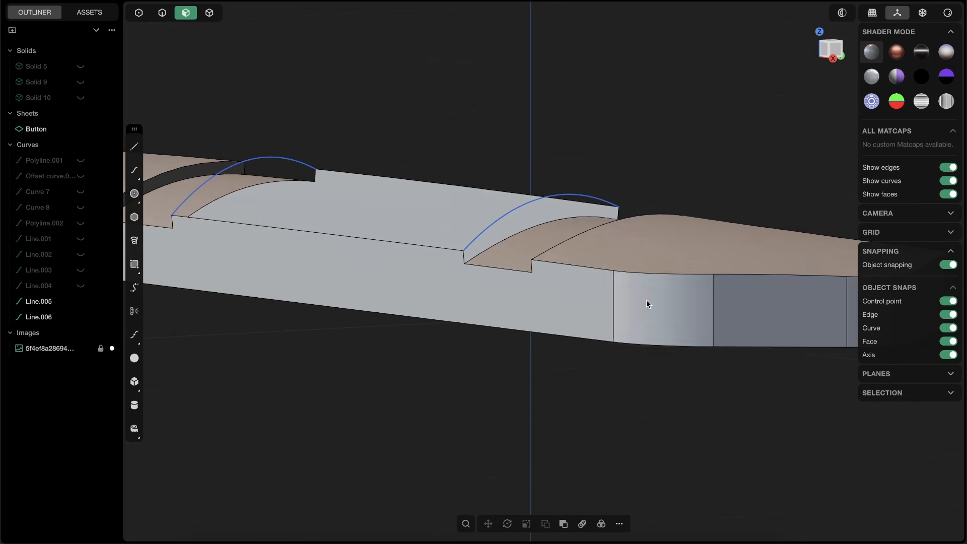
pyautogui.moveTo(646, 302); pyautogui.dragTo(542, 212, button='middle')
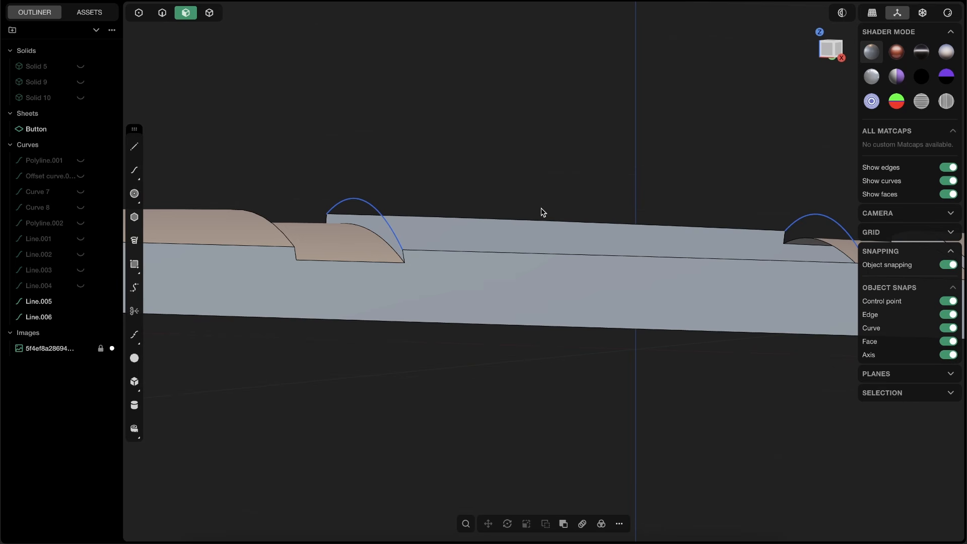
pyautogui.moveTo(404, 247); pyautogui.dragTo(400, 255, button='middle')
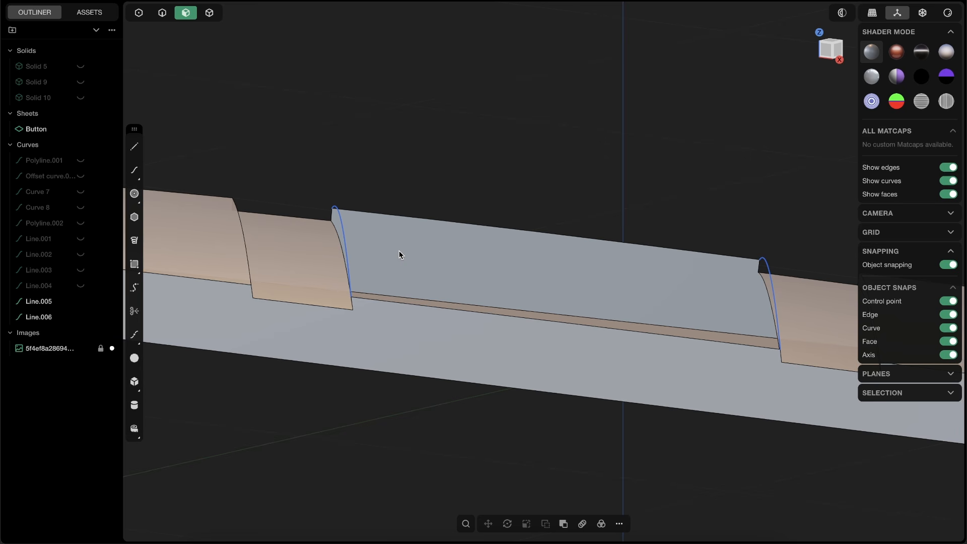
pyautogui.moveTo(399, 250); pyautogui.dragTo(306, 255, button='middle')
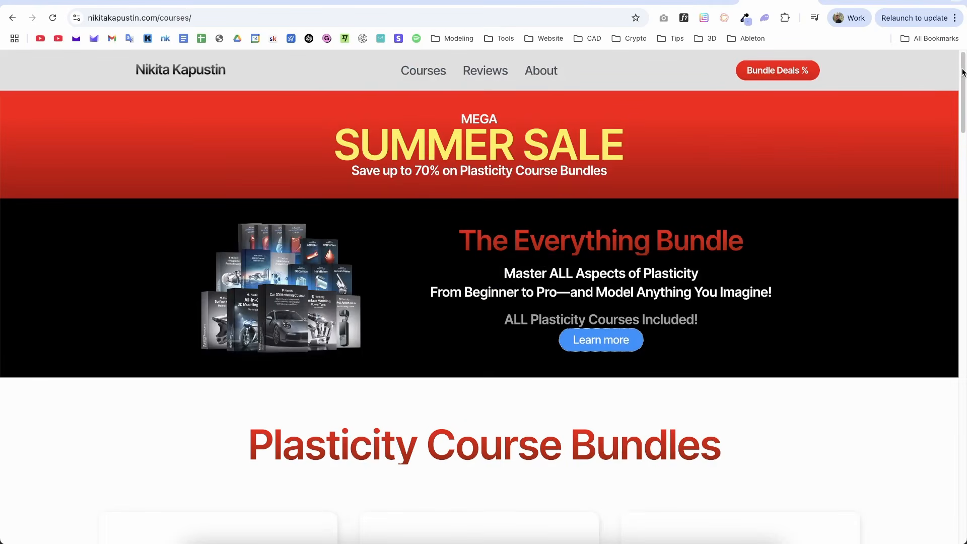
# Step: Look through the Plasticity course bundles and the helmet surface modeling course page in the browser, and return to Plasticity
pyautogui.scroll(-8, 963, 72)
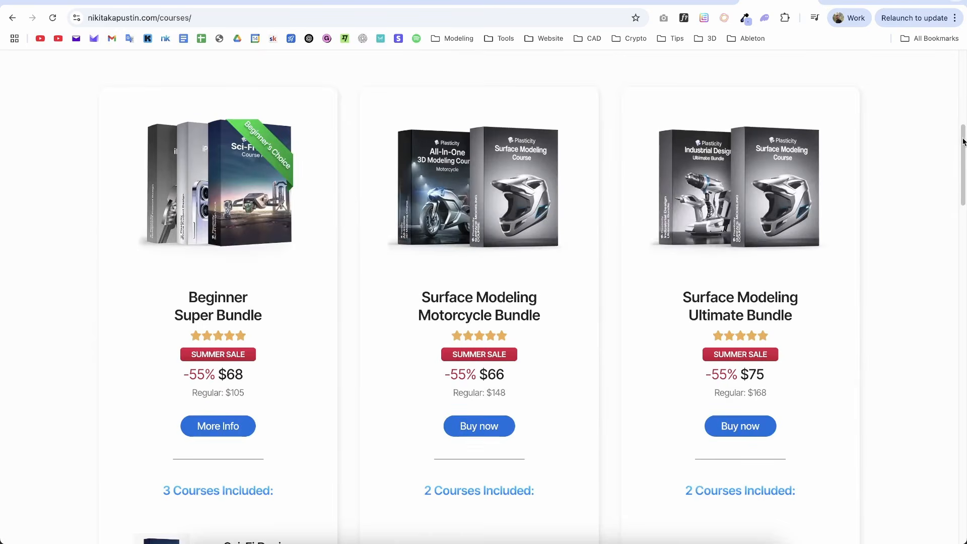
pyautogui.moveTo(962, 139); pyautogui.dragTo(923, 371)
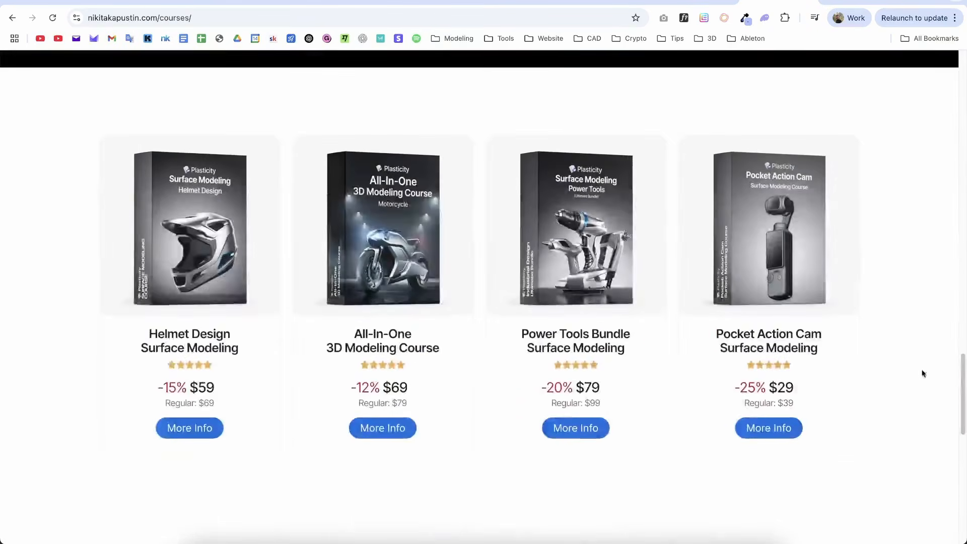
pyautogui.click(197, 274)
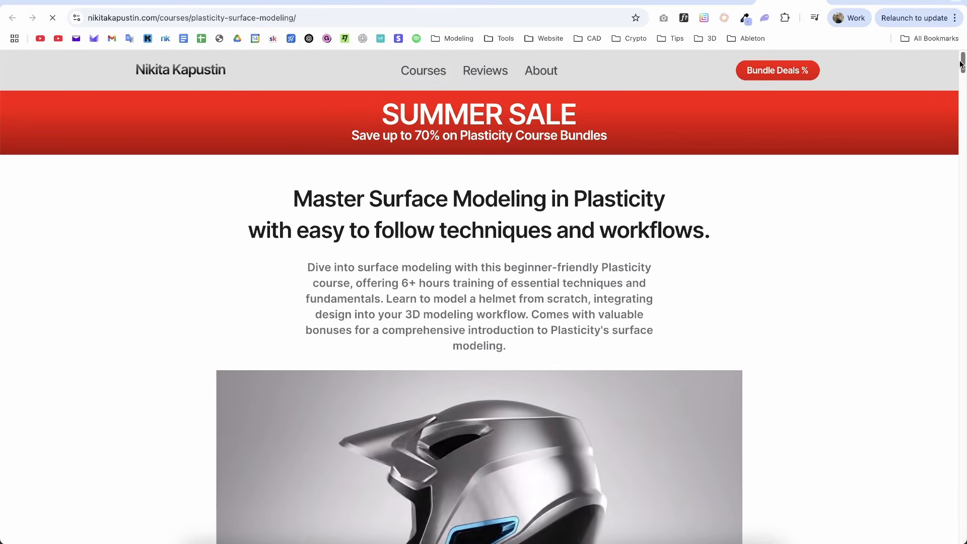
pyautogui.scroll(-6, 940, 76)
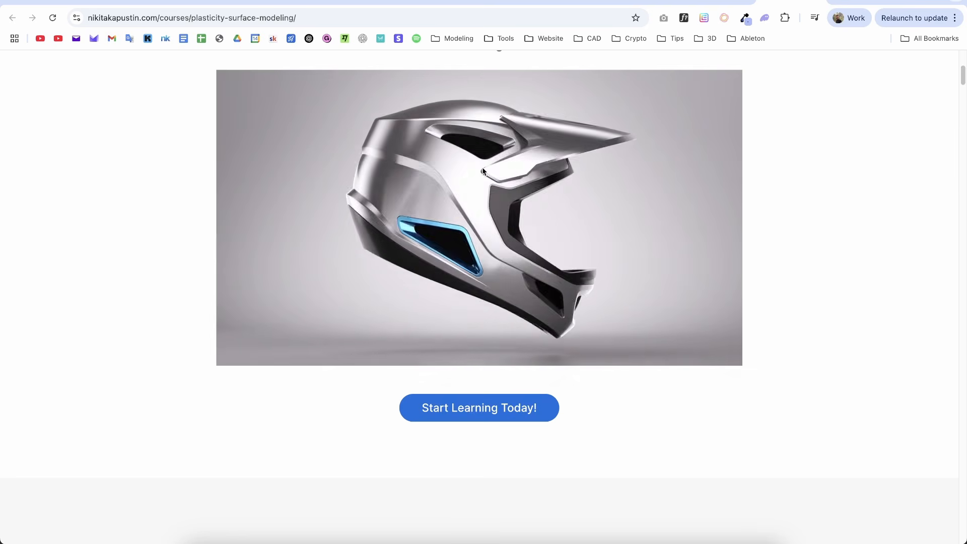
pyautogui.moveTo(961, 76); pyautogui.dragTo(937, 142)
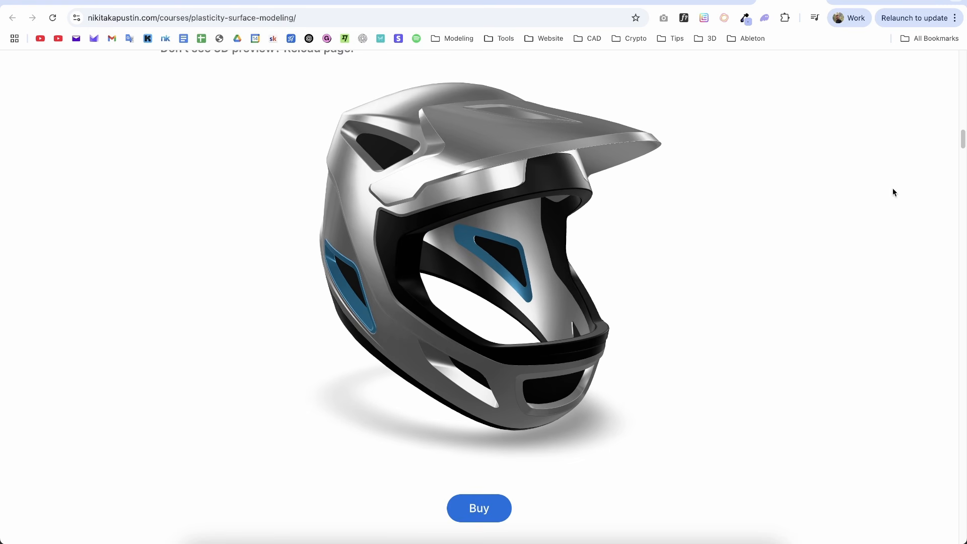
pyautogui.moveTo(961, 141); pyautogui.dragTo(916, 68)
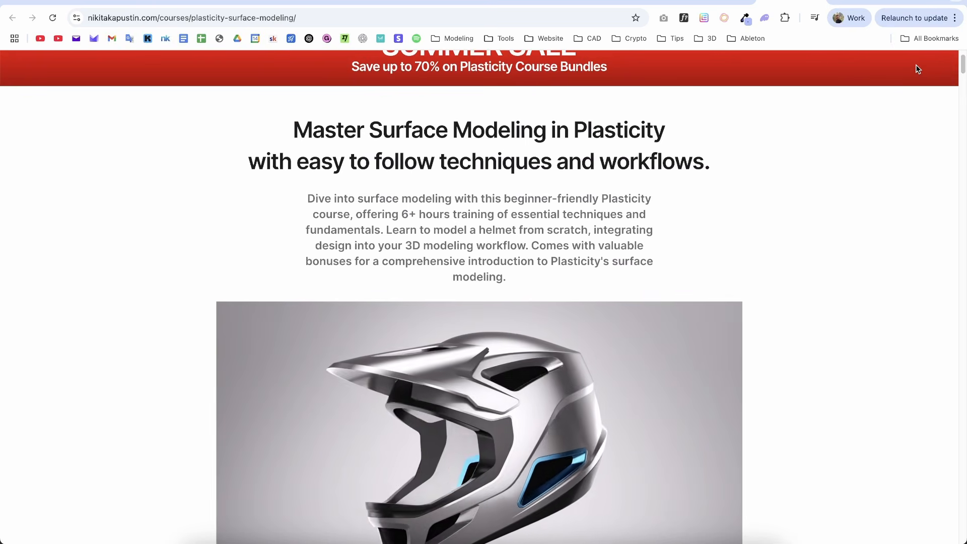
pyautogui.scroll(2, 322, 254)
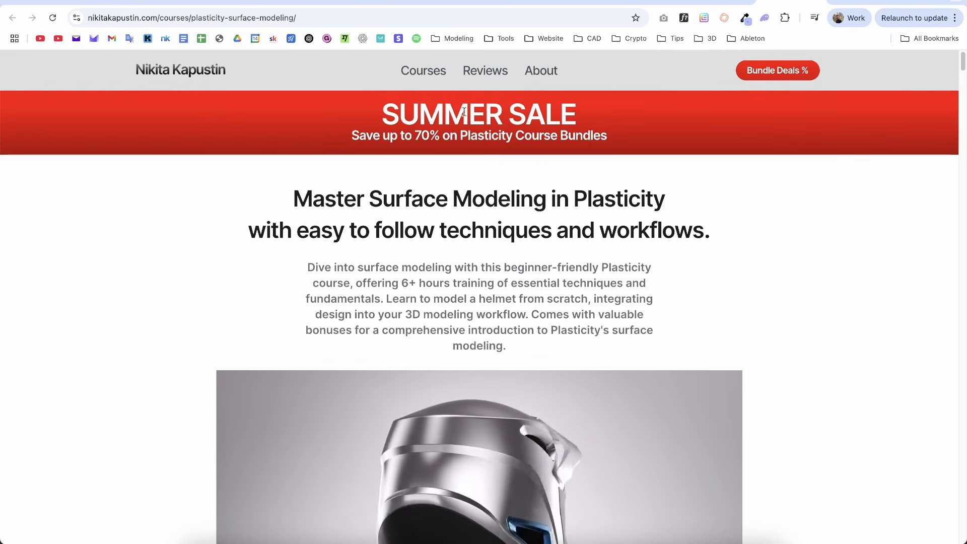
pyautogui.press('Tab')
pyautogui.press('Tab')
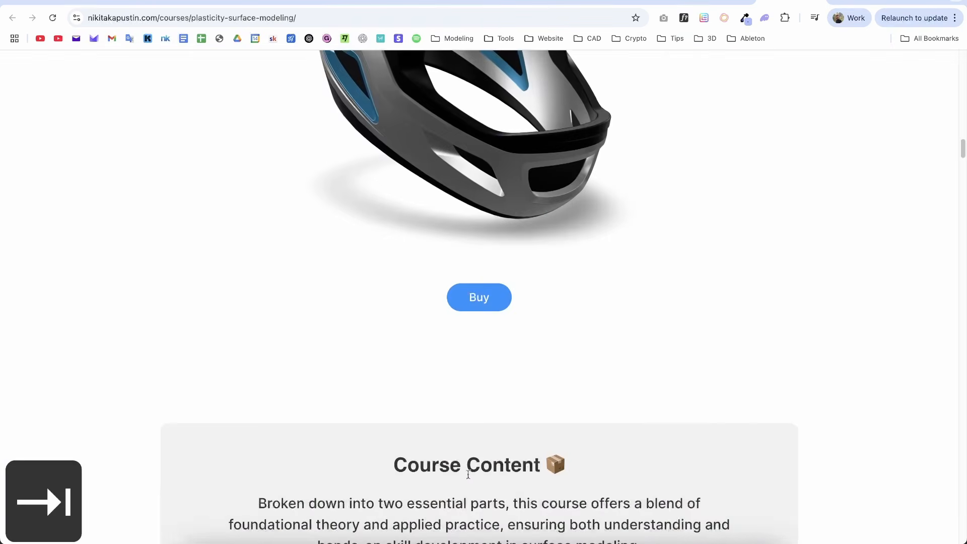
pyautogui.click(686, 542)
# Step: Patch the opening between the Line.006 arch and its three bordering groove edges with G0 continuity and multiple faces
pyautogui.moveTo(484, 292); pyautogui.dragTo(290, 115, button='middle')
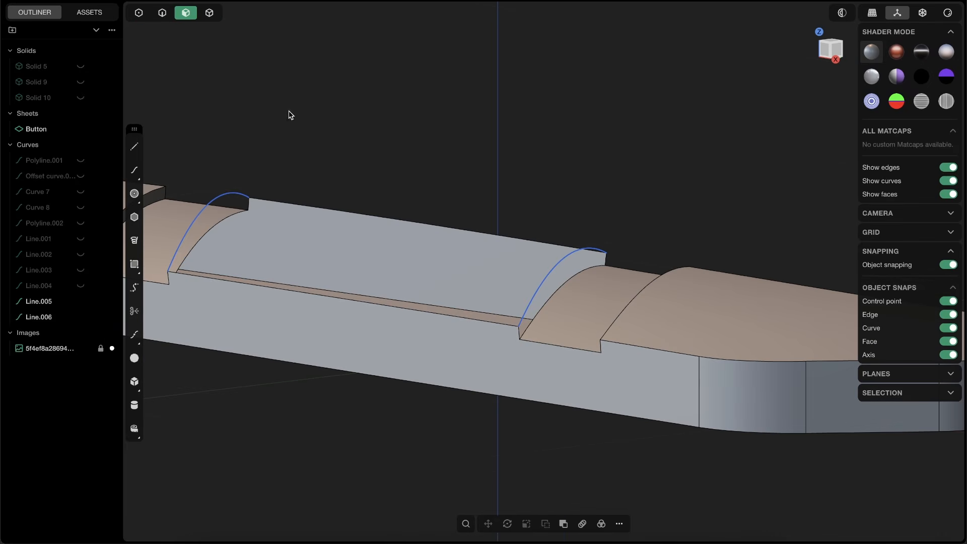
pyautogui.click(161, 17)
pyautogui.moveTo(518, 287); pyautogui.dragTo(448, 302, button='middle')
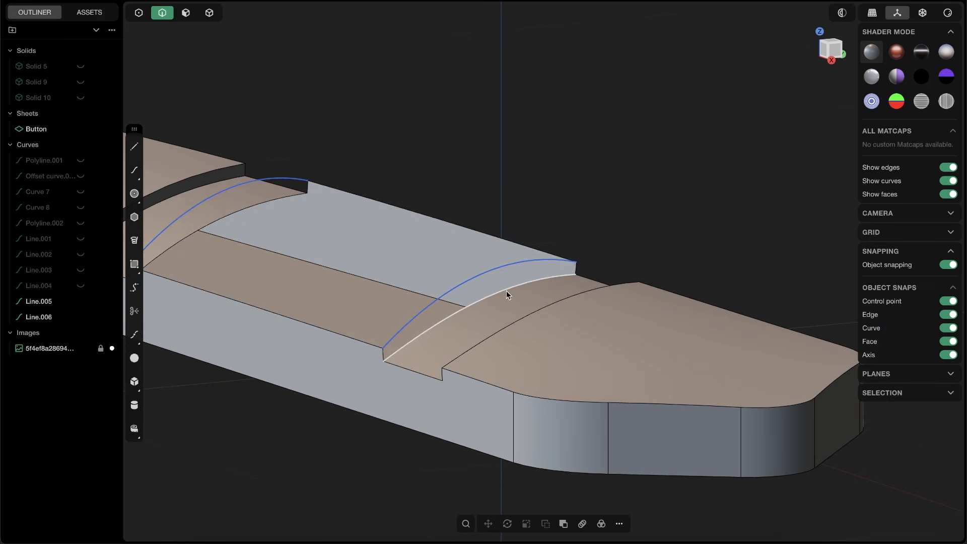
pyautogui.press('2')
pyautogui.scroll(4, 418, 327)
pyautogui.scroll(4, 394, 347)
pyautogui.click(374, 353)
pyautogui.click(404, 312)
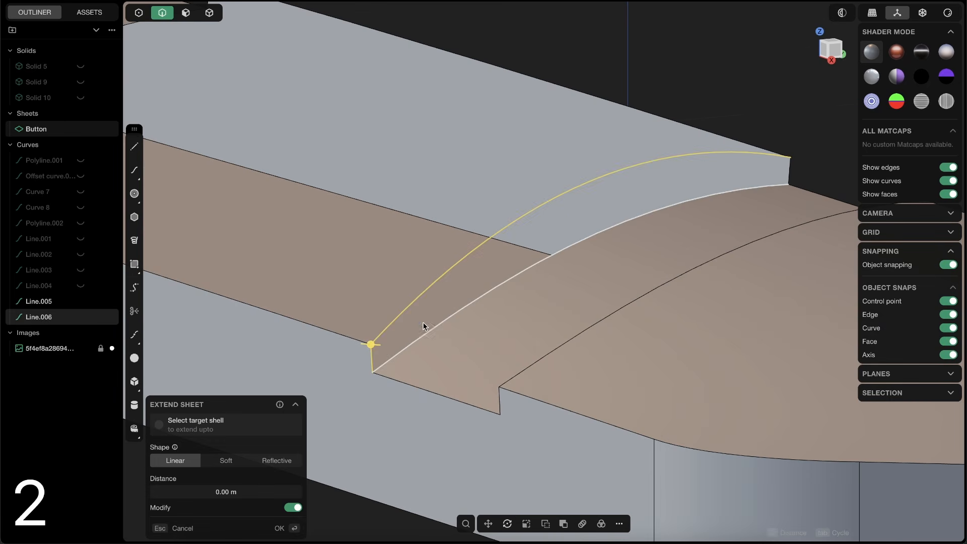
pyautogui.click(428, 330)
pyautogui.moveTo(787, 168); pyautogui.dragTo(615, 201, button='middle')
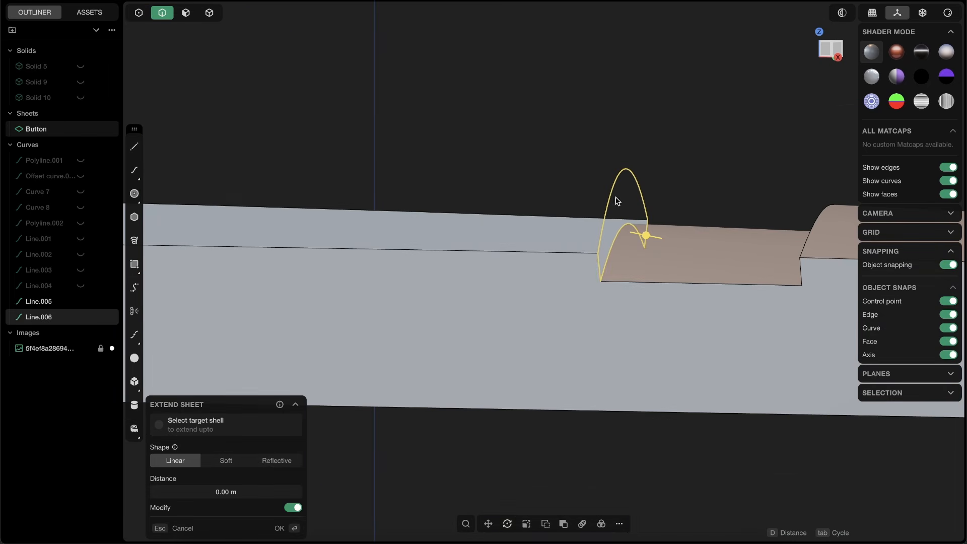
pyautogui.moveTo(625, 244); pyautogui.dragTo(606, 265, button='middle')
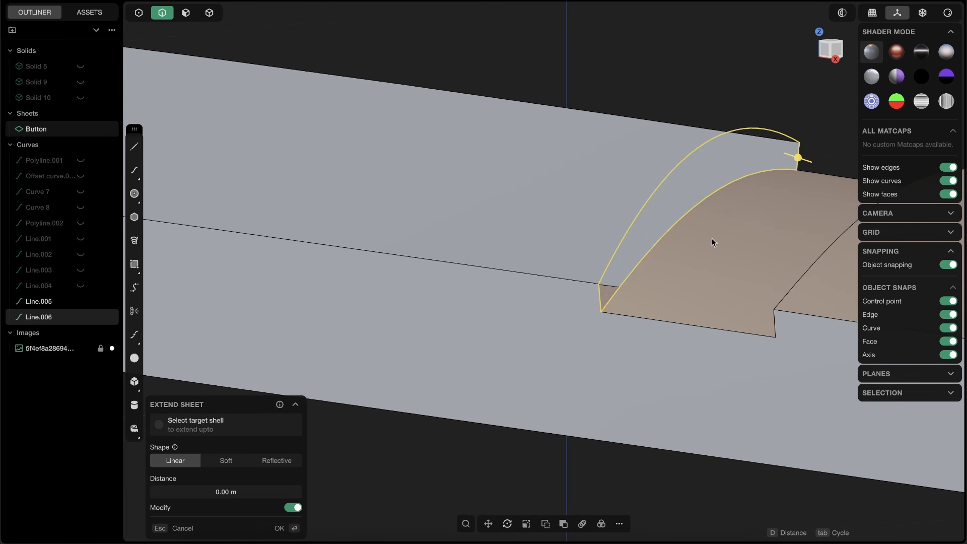
pyautogui.moveTo(711, 241); pyautogui.dragTo(551, 257, button='middle')
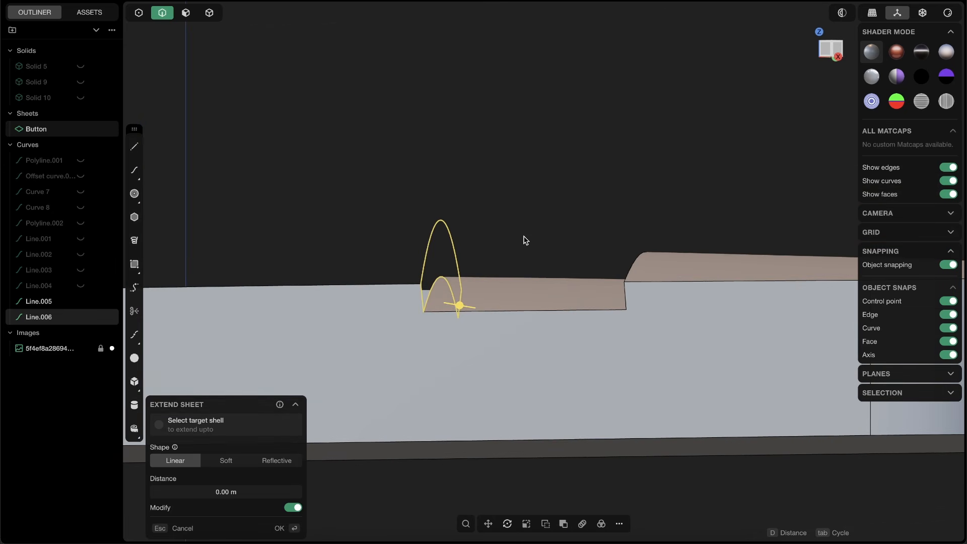
pyautogui.write('fpa')
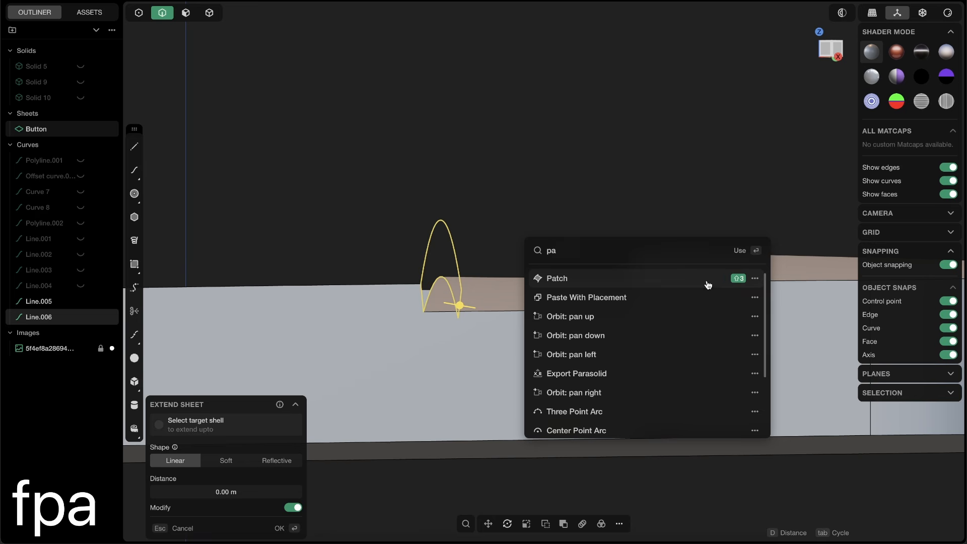
pyautogui.click(708, 285)
pyautogui.scroll(5, 451, 304)
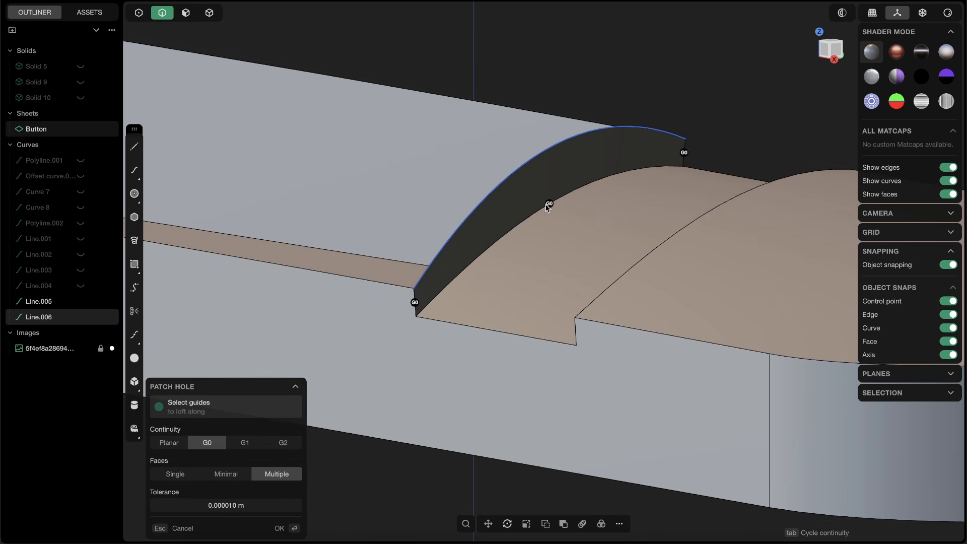
pyautogui.press('Return')
# Step: Patch the opening between the Line.005 arch and its three bordering groove edges with G0 continuity and multiple faces
pyautogui.moveTo(531, 205); pyautogui.dragTo(791, 363, button='middle')
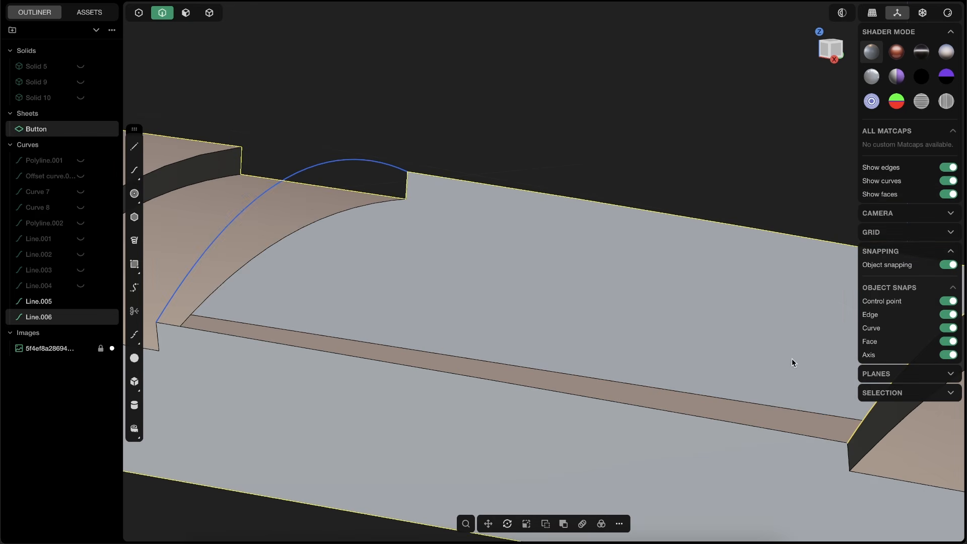
pyautogui.press('2')
pyautogui.click(306, 225)
pyautogui.keyDown('shift'); pyautogui.click(405, 187); pyautogui.keyUp('shift')
pyautogui.keyDown('shift'); pyautogui.click(375, 162); pyautogui.keyUp('shift')
pyautogui.keyDown('shift'); pyautogui.moveTo(300, 236); pyautogui.dragTo(395, 152, button='middle'); pyautogui.keyUp('shift')
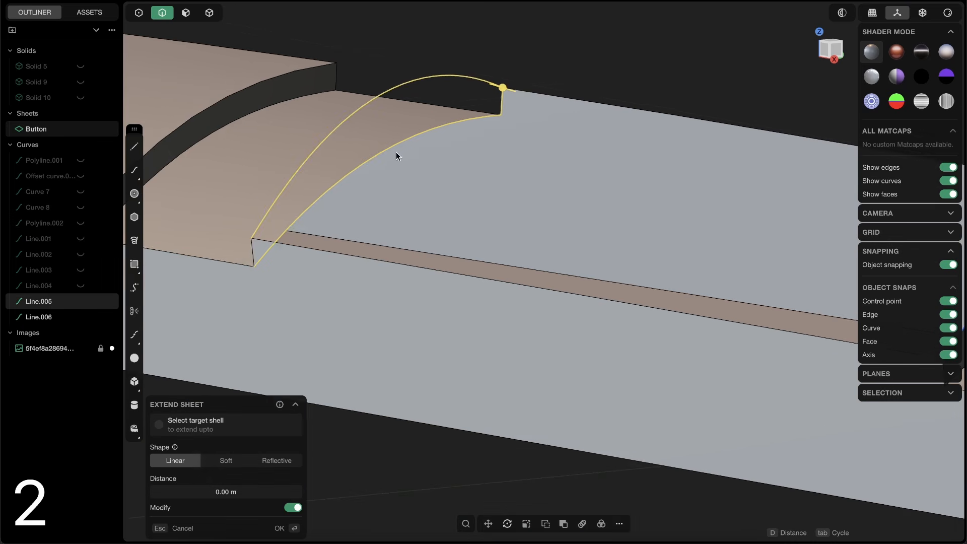
pyautogui.moveTo(362, 317); pyautogui.dragTo(618, 319, button='middle')
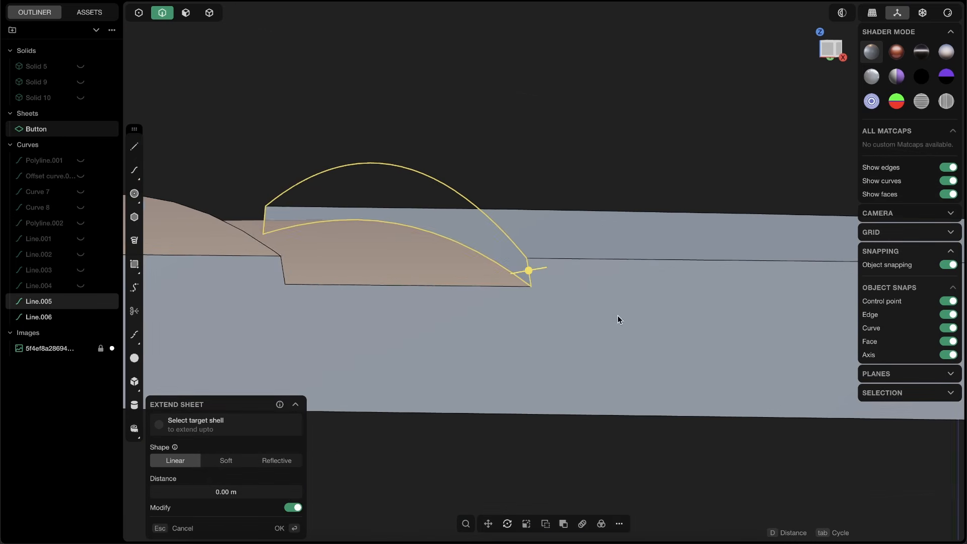
pyautogui.hotkey('shift', '3')
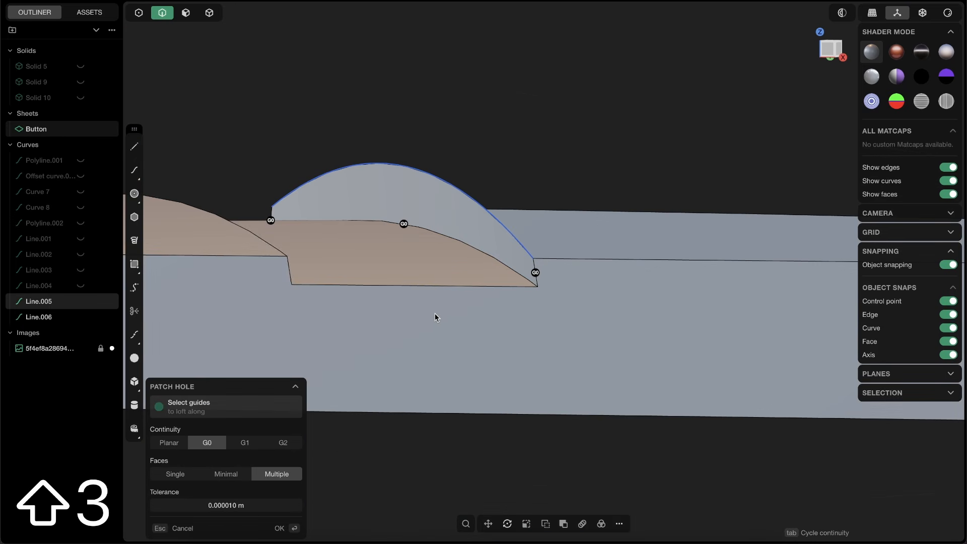
pyautogui.click(434, 313)
pyautogui.moveTo(603, 199); pyautogui.dragTo(467, 297, button='middle')
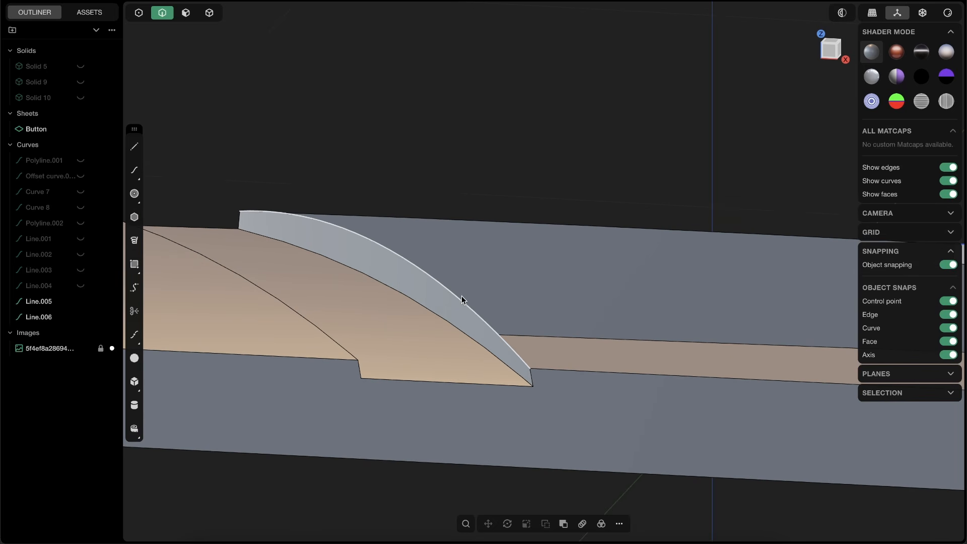
# Step: Try to patch the Button's middle top opening from the Line.005 and Line.006 curves and the two long side edges
pyautogui.keyDown('shift'); pyautogui.moveTo(515, 275); pyautogui.dragTo(402, 233, button='middle'); pyautogui.keyUp('shift')
pyautogui.click(353, 254)
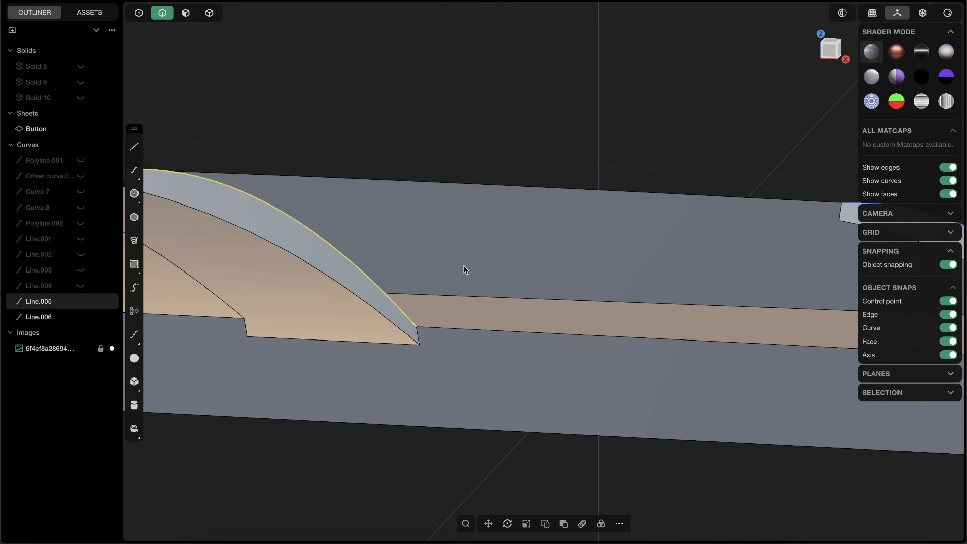
pyautogui.scroll(-3, 463, 269)
pyautogui.click(653, 238)
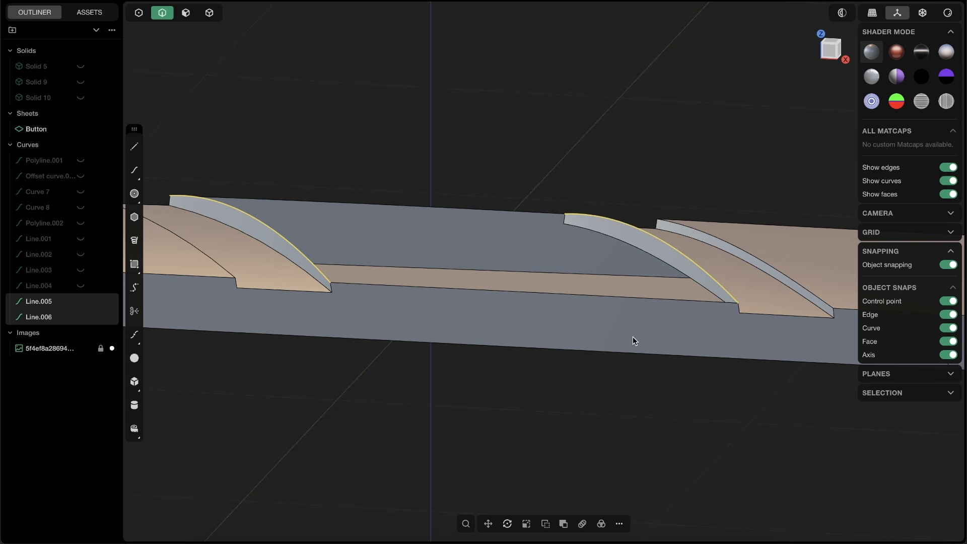
pyautogui.click(624, 298)
pyautogui.press('e')
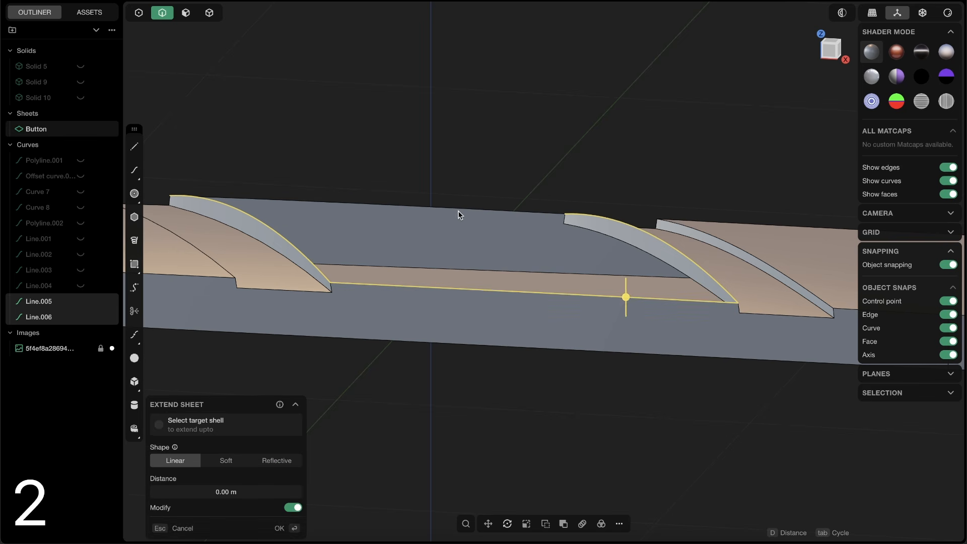
pyautogui.moveTo(457, 210); pyautogui.dragTo(409, 216, button='middle')
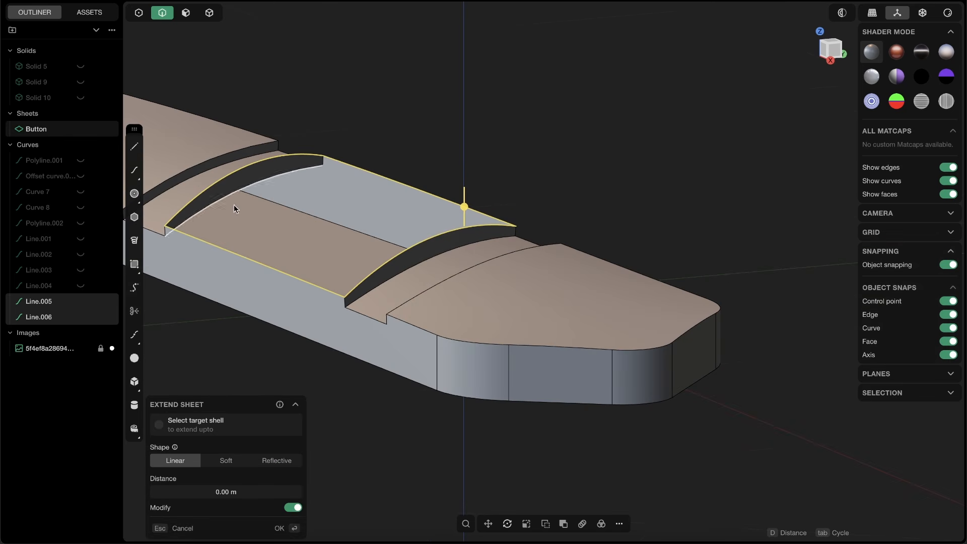
pyautogui.keyDown('shift'); pyautogui.moveTo(264, 182); pyautogui.dragTo(462, 240, button='middle'); pyautogui.keyUp('shift')
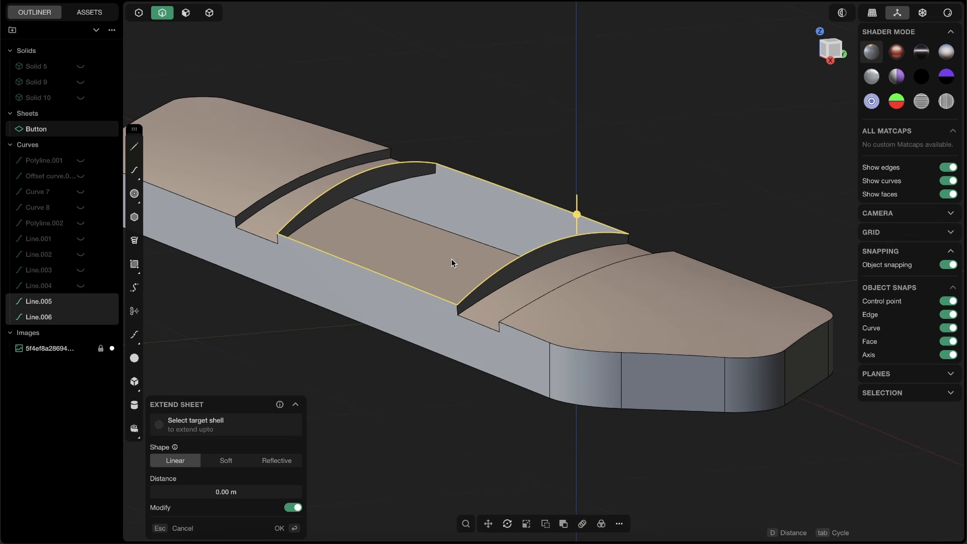
pyautogui.hotkey('shift', '3')
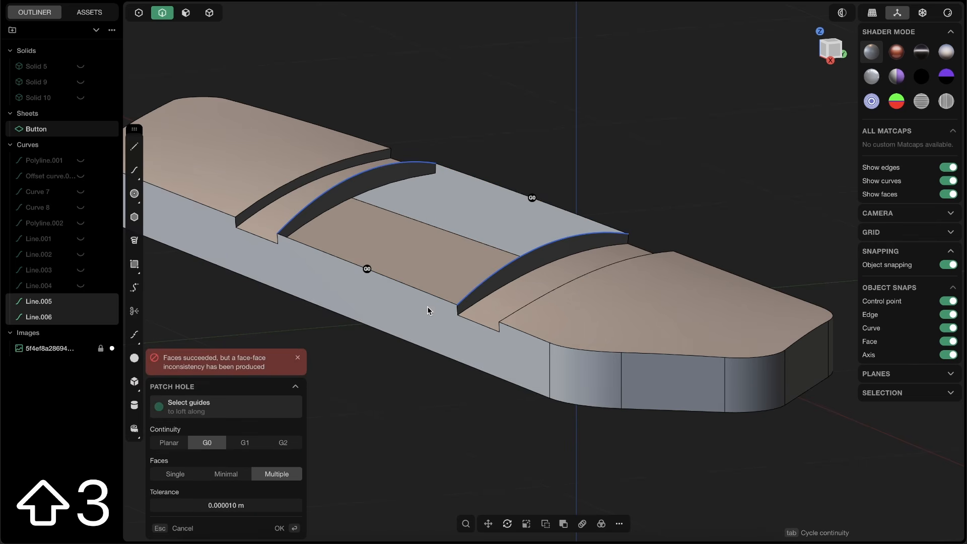
pyautogui.press('Return')
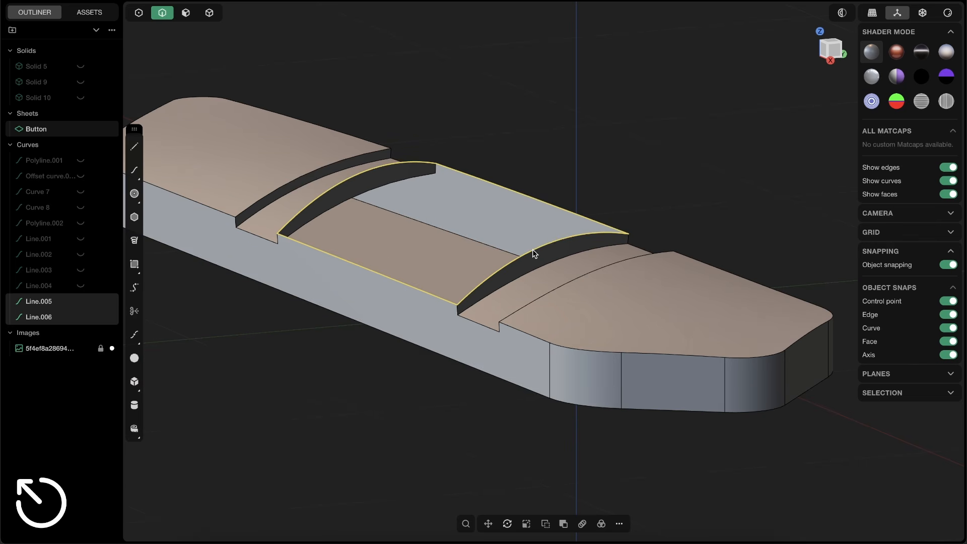
pyautogui.press('Escape')
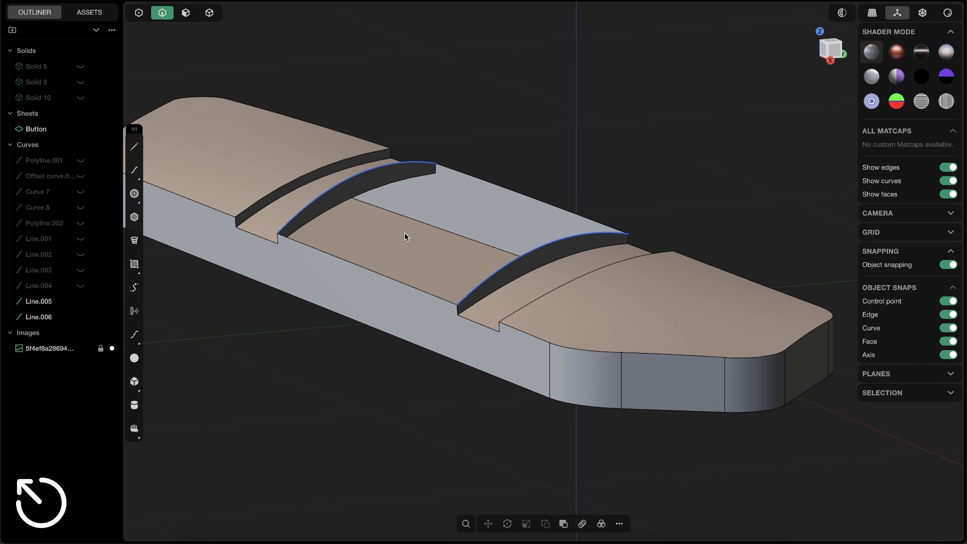
# Step: Delete the Line.005 and Line.006 arch curves
pyautogui.scroll(2, 405, 235)
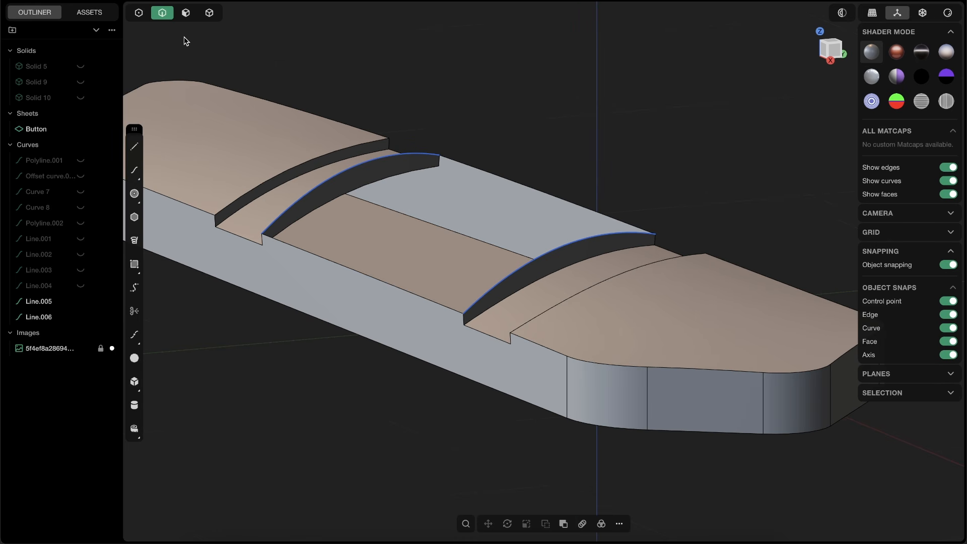
pyautogui.click(378, 161)
pyautogui.press('x')
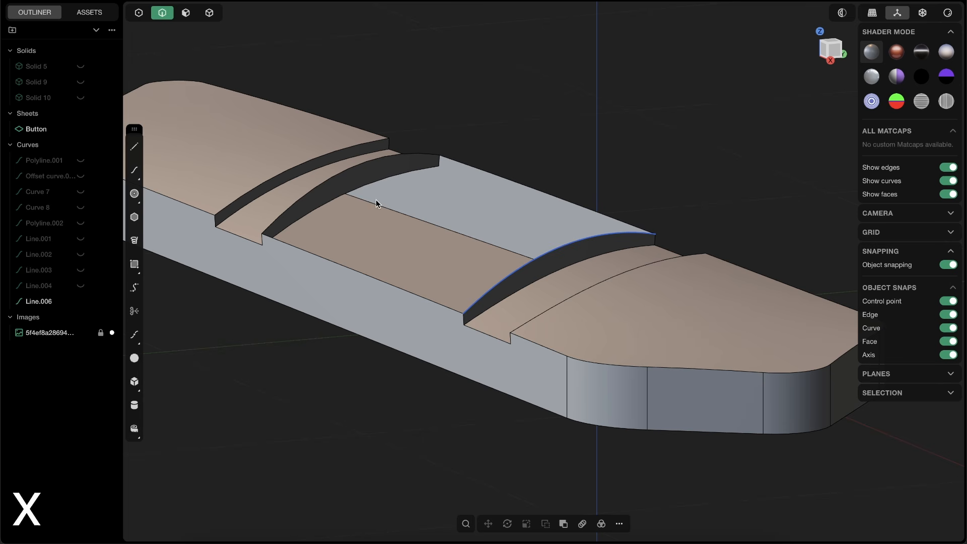
pyautogui.click(566, 250)
pyautogui.press('x')
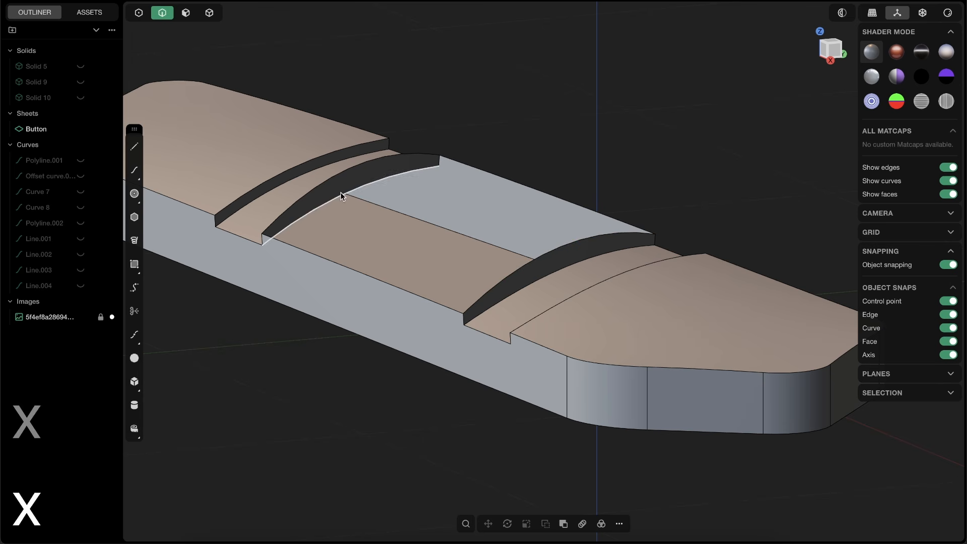
# Step: Patch the Button's middle top opening using the two arched wall edges and the two long side edges of the sheet
pyautogui.click(302, 198)
pyautogui.keyDown('shift'); pyautogui.click(332, 267); pyautogui.keyUp('shift')
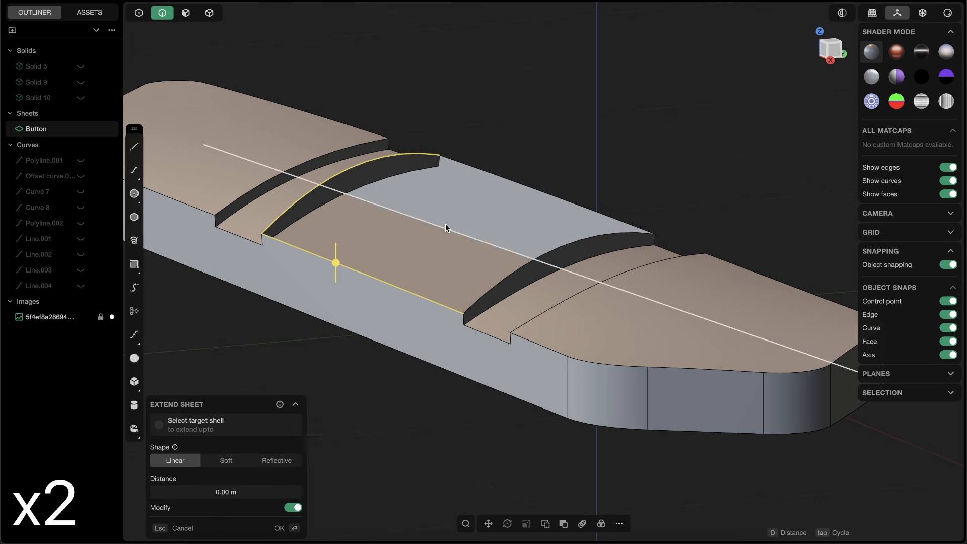
pyautogui.keyDown('shift'); pyautogui.click(484, 172); pyautogui.keyUp('shift')
pyautogui.keyDown('shift'); pyautogui.click(573, 246); pyautogui.keyUp('shift')
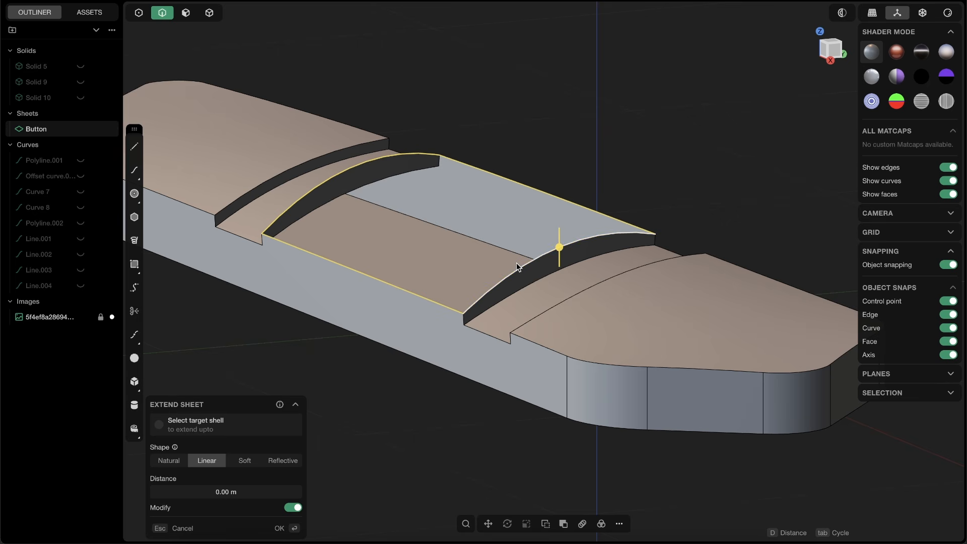
pyautogui.hotkey('shift', '3')
pyautogui.moveTo(515, 327); pyautogui.dragTo(417, 277, button='middle')
pyautogui.moveTo(440, 356); pyautogui.dragTo(526, 177, button='middle')
pyautogui.press('Return')
pyautogui.click(518, 185)
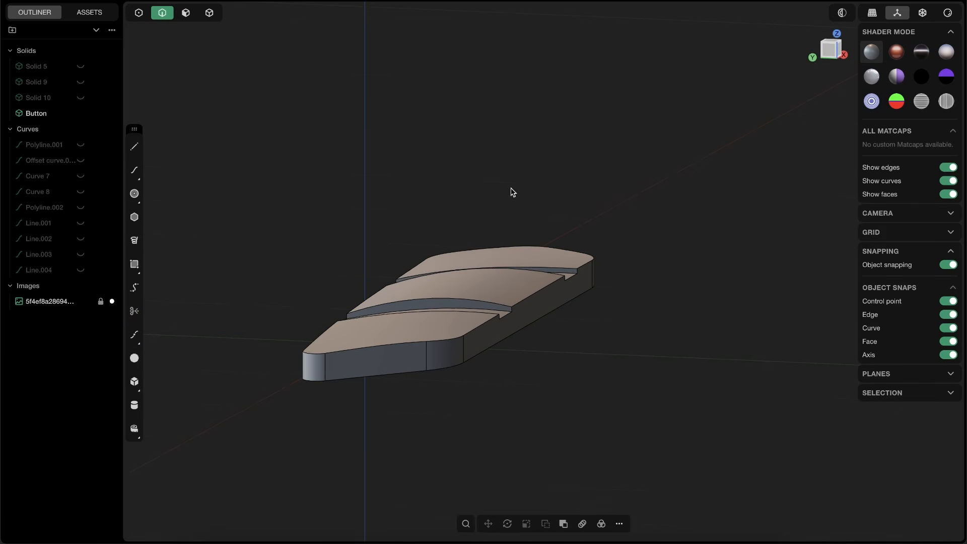
# Step: Unhide all objects, and hide every curve from Polyline.001 through Line.004
pyautogui.hotkey('alt', 'h')
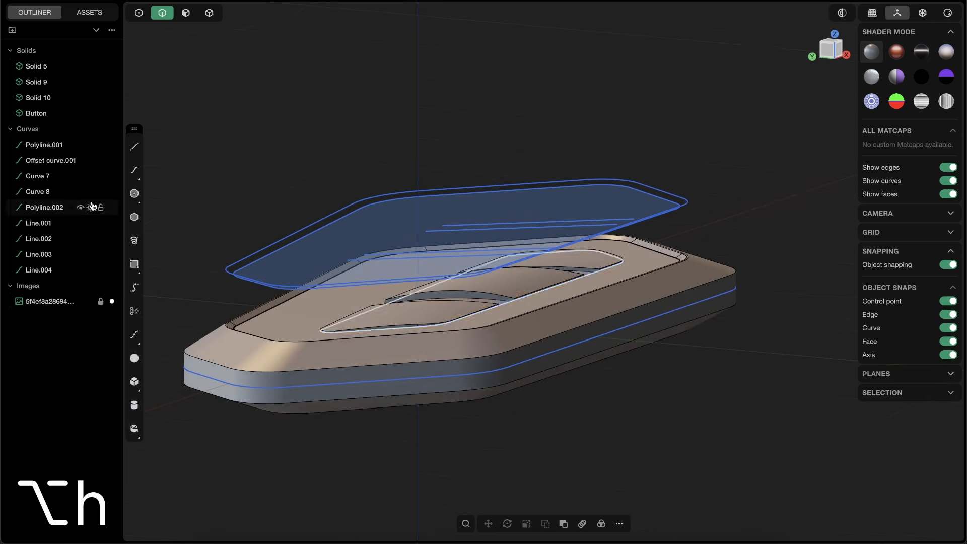
pyautogui.click(55, 145)
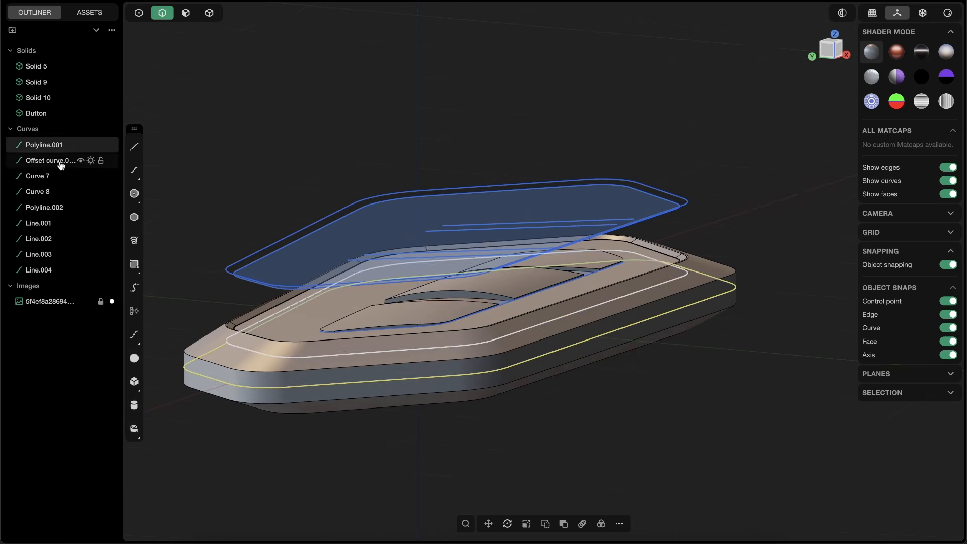
pyautogui.keyDown('shift'); pyautogui.click(45, 272); pyautogui.keyUp('shift')
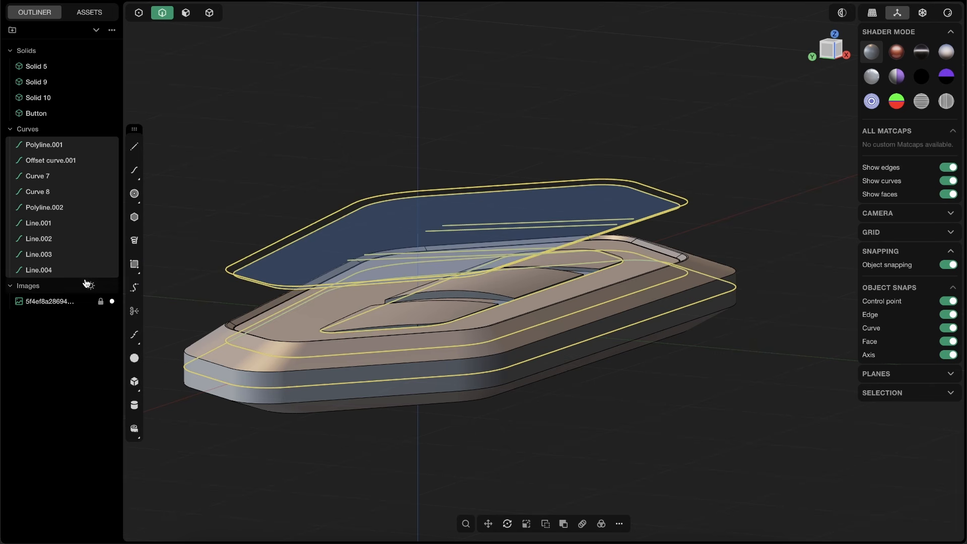
pyautogui.press('h')
# Step: Turn off edge display and compare the button and surrounding body with the SENA reference image
pyautogui.moveTo(425, 271); pyautogui.dragTo(531, 285, button='middle')
pyautogui.hotkey('shift', 'e')
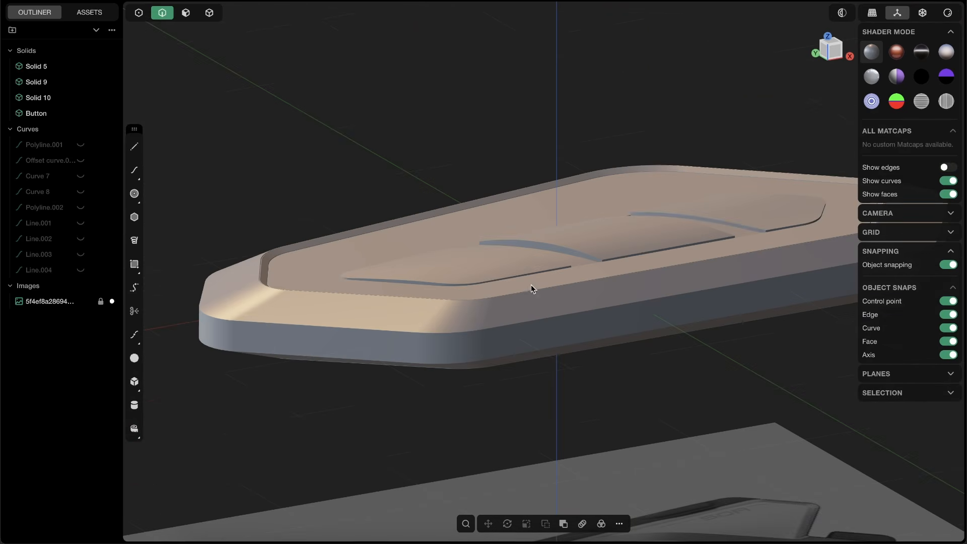
pyautogui.scroll(-8, 587, 336)
pyautogui.scroll(4, 596, 335)
pyautogui.keyDown('shift'); pyautogui.moveTo(624, 348); pyautogui.dragTo(573, 354, button='middle'); pyautogui.keyUp('shift')
pyautogui.scroll(3, 555, 343)
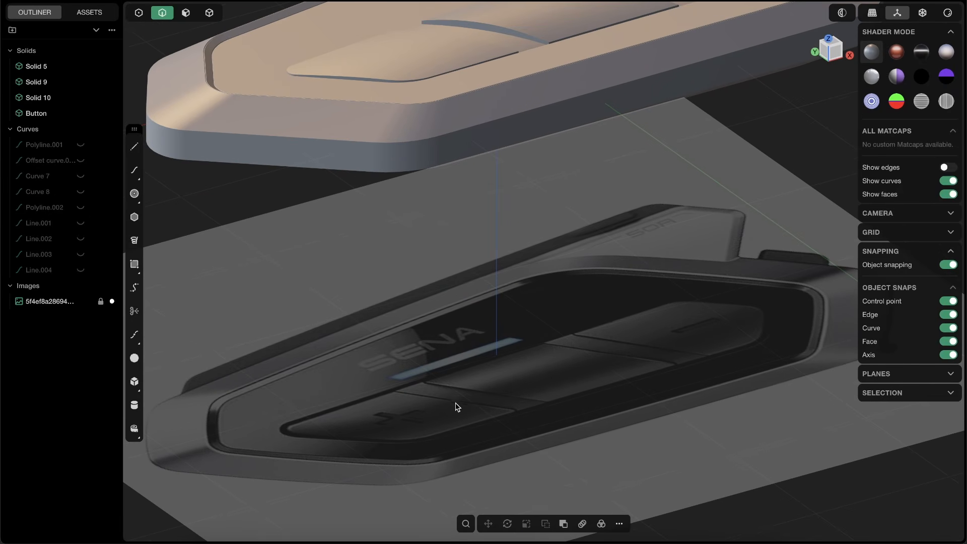
pyautogui.keyDown('shift'); pyautogui.moveTo(455, 407); pyautogui.dragTo(463, 405, button='middle'); pyautogui.keyUp('shift')
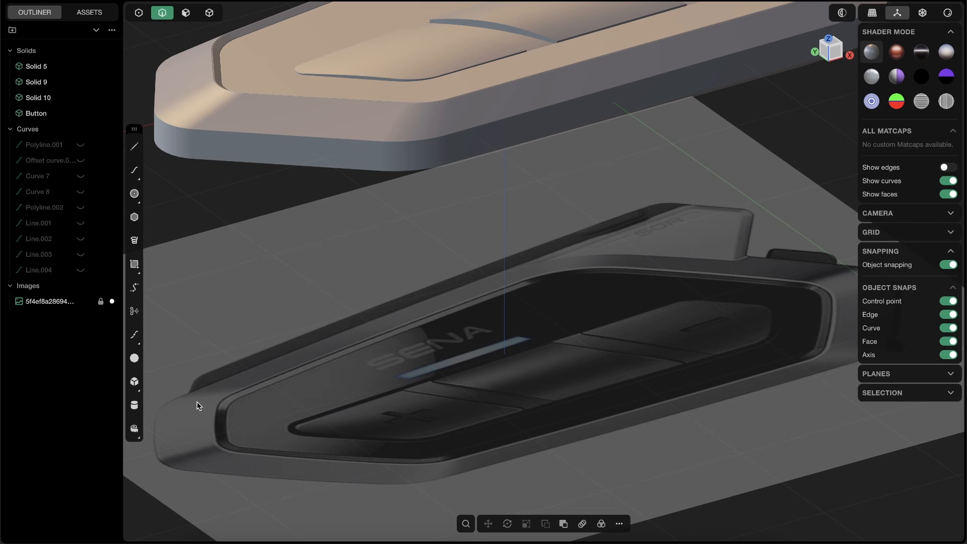
pyautogui.keyDown('shift'); pyautogui.moveTo(546, 393); pyautogui.dragTo(537, 417, button='middle'); pyautogui.keyUp('shift')
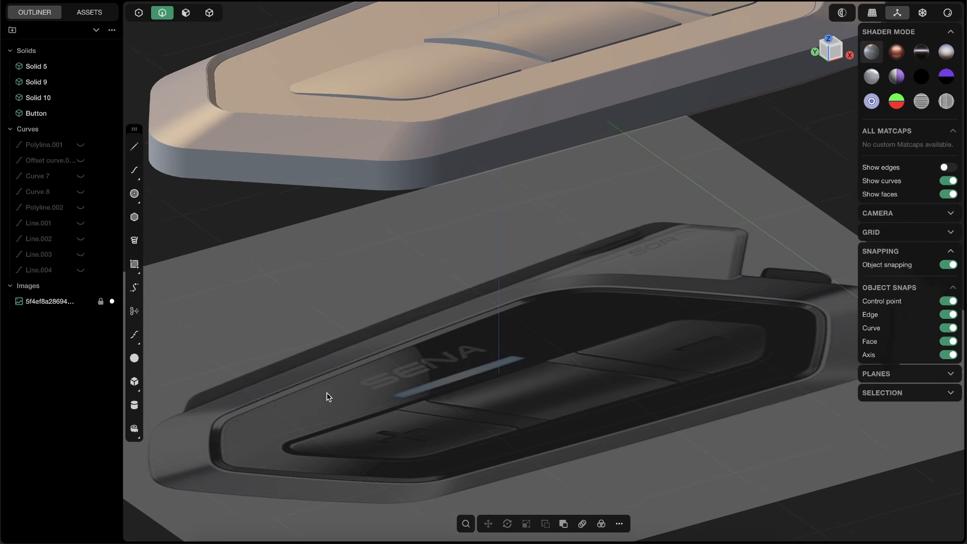
pyautogui.keyDown('shift'); pyautogui.moveTo(386, 228); pyautogui.dragTo(412, 223, button='middle'); pyautogui.keyUp('shift')
pyautogui.moveTo(594, 416); pyautogui.dragTo(559, 395, button='middle')
pyautogui.moveTo(500, 419); pyautogui.dragTo(521, 431, button='middle')
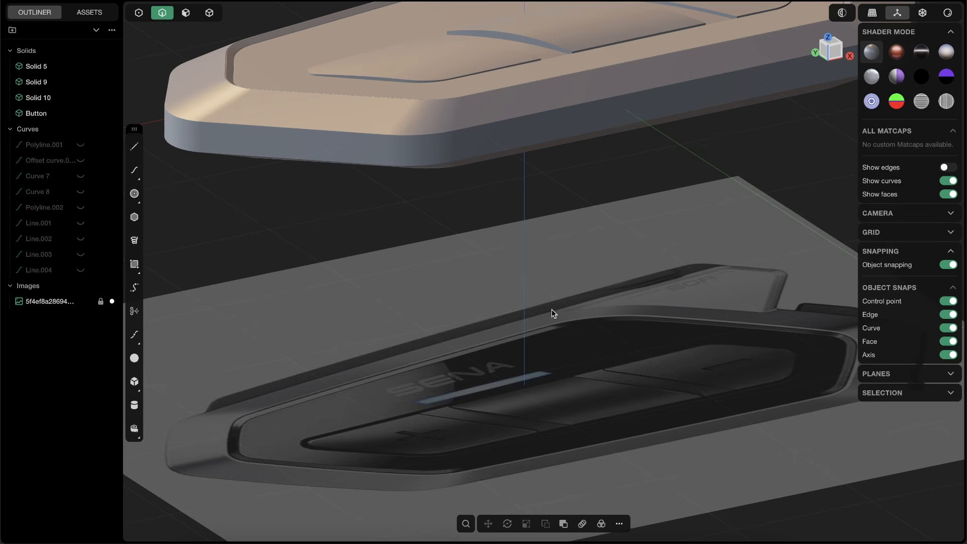
pyautogui.keyDown('shift'); pyautogui.moveTo(551, 309); pyautogui.dragTo(487, 455, button='middle'); pyautogui.keyUp('shift')
pyautogui.scroll(-4, 448, 216)
pyautogui.moveTo(440, 238); pyautogui.dragTo(423, 267, button='middle')
# Step: Turn edge display back on and examine the button's grooves and its fit in the surrounding panel
pyautogui.hotkey('shift', 'e')
pyautogui.scroll(5, 440, 222)
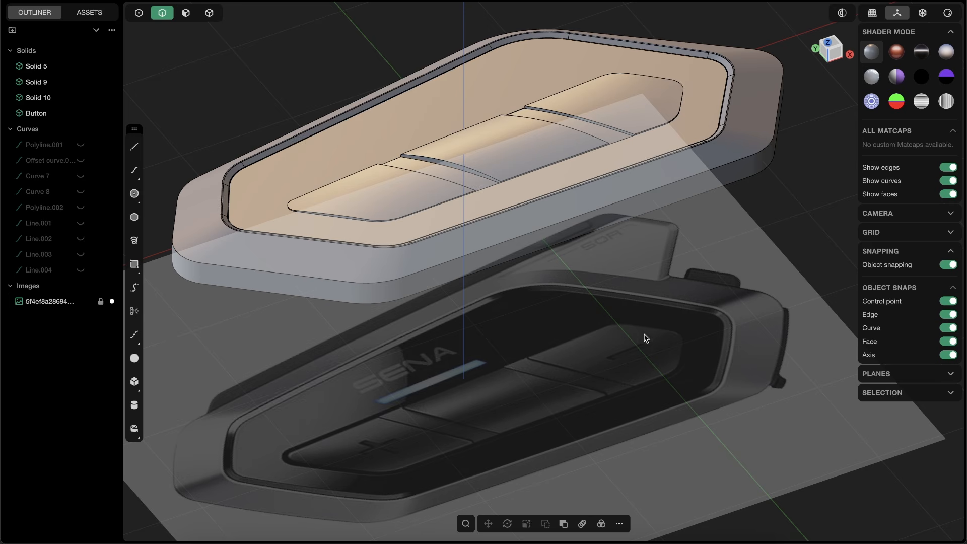
pyautogui.keyDown('shift'); pyautogui.moveTo(641, 126); pyautogui.dragTo(629, 154, button='middle'); pyautogui.keyUp('shift')
pyautogui.moveTo(602, 184); pyautogui.dragTo(602, 163, button='middle')
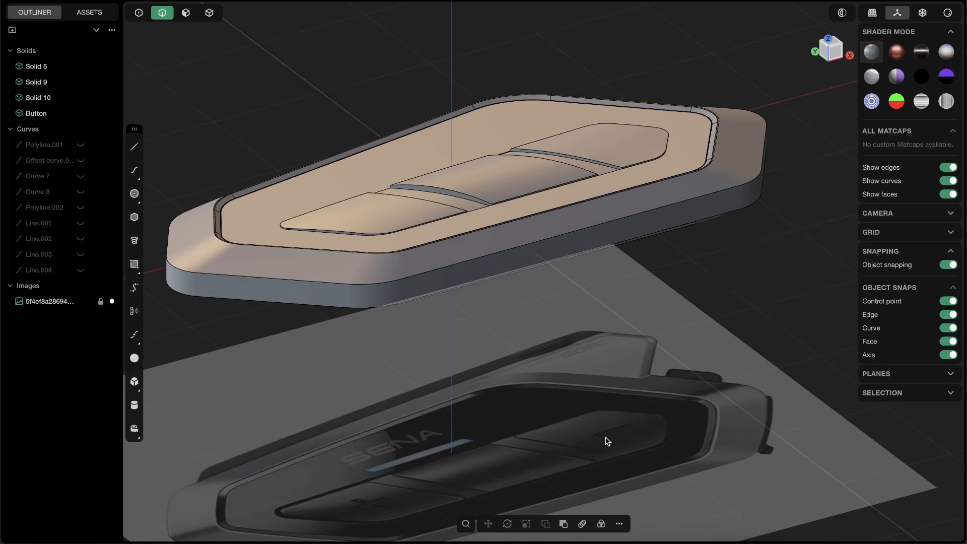
pyautogui.moveTo(596, 183); pyautogui.dragTo(617, 229, button='middle')
pyautogui.scroll(4, 611, 136)
pyautogui.moveTo(612, 136); pyautogui.dragTo(638, 168, button='middle')
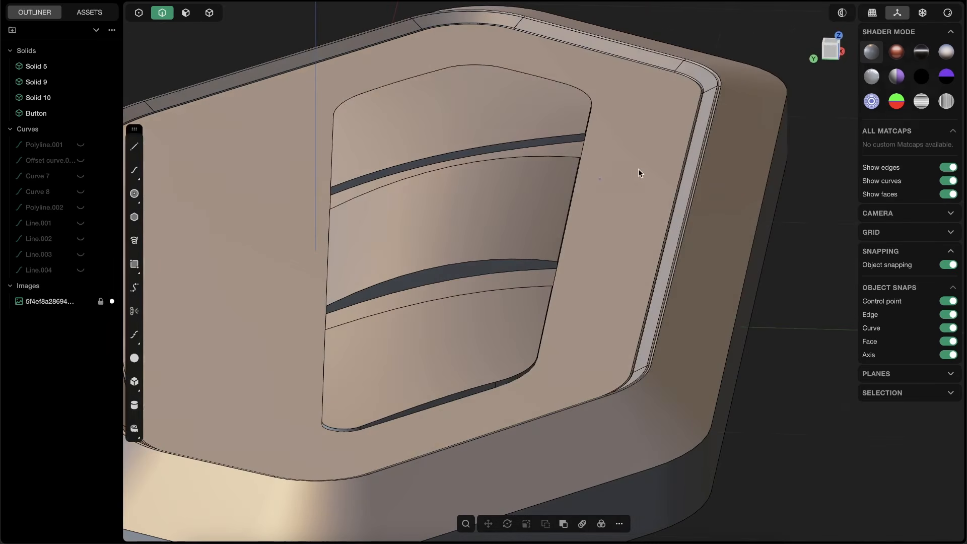
# Step: Isolate Solid 10, the panel containing the button pocket
pyautogui.click(223, 135)
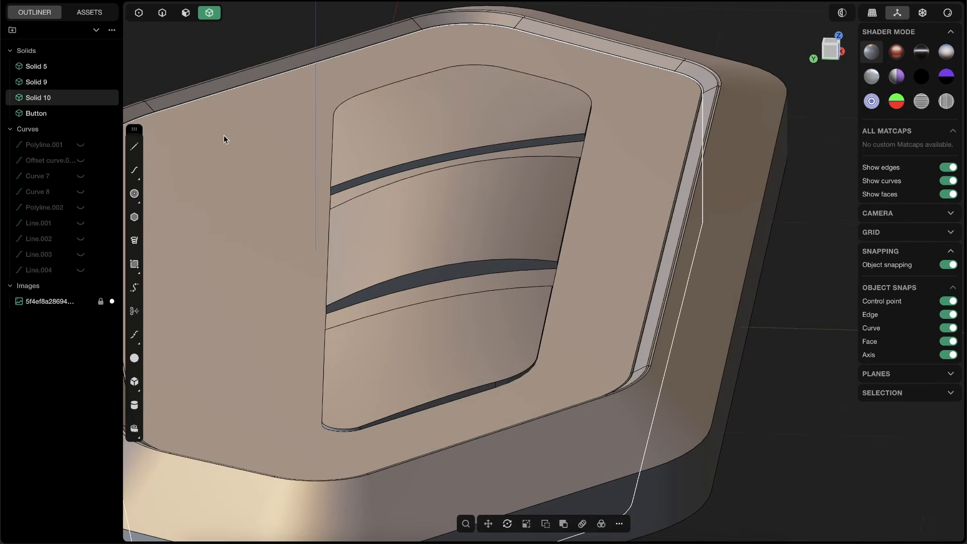
pyautogui.scroll(-6, 225, 151)
pyautogui.press('/')
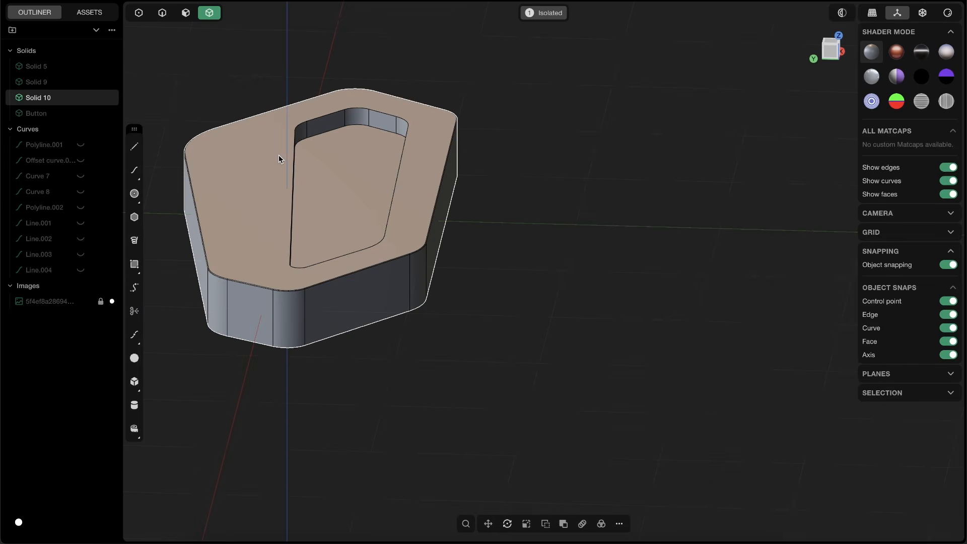
# Step: Apply a conic fillet of about 0.028 m to the upper edge loop of the button pocket in Solid 10
pyautogui.moveTo(279, 155); pyautogui.dragTo(259, 192, button='middle')
pyautogui.scroll(5, 285, 181)
pyautogui.keyDown('shift'); pyautogui.moveTo(340, 115); pyautogui.dragTo(458, 143, button='middle'); pyautogui.keyUp('shift')
pyautogui.press('2')
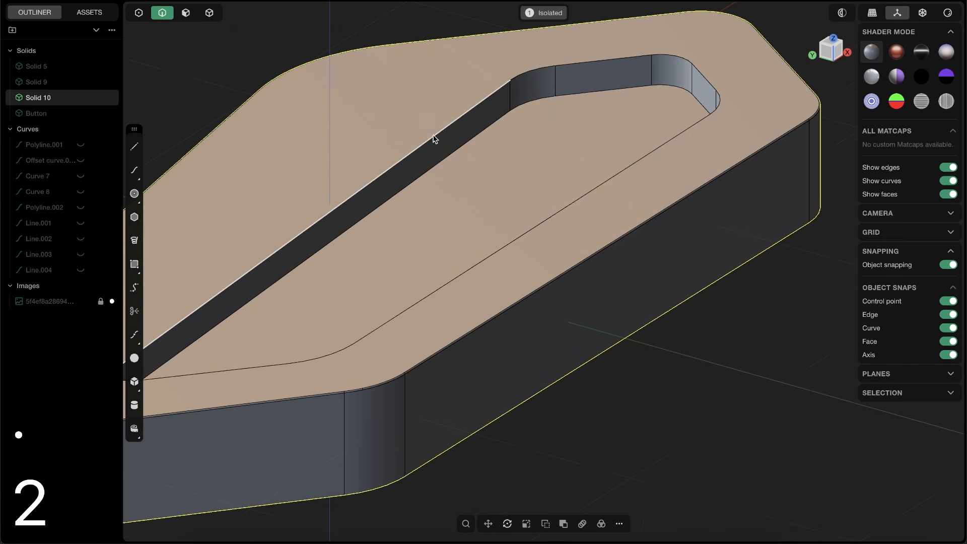
pyautogui.click(432, 137)
pyautogui.press('b')
pyautogui.keyDown('shift'); pyautogui.moveTo(401, 182); pyautogui.dragTo(492, 127, button='middle'); pyautogui.keyUp('shift')
pyautogui.scroll(-3, 493, 131)
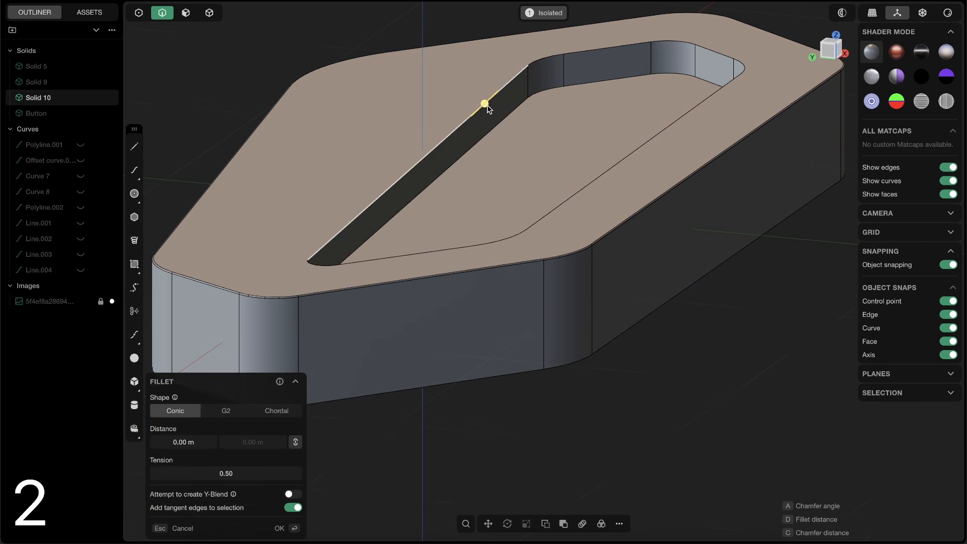
pyautogui.moveTo(486, 105); pyautogui.dragTo(493, 104)
pyautogui.scroll(-3, 505, 153)
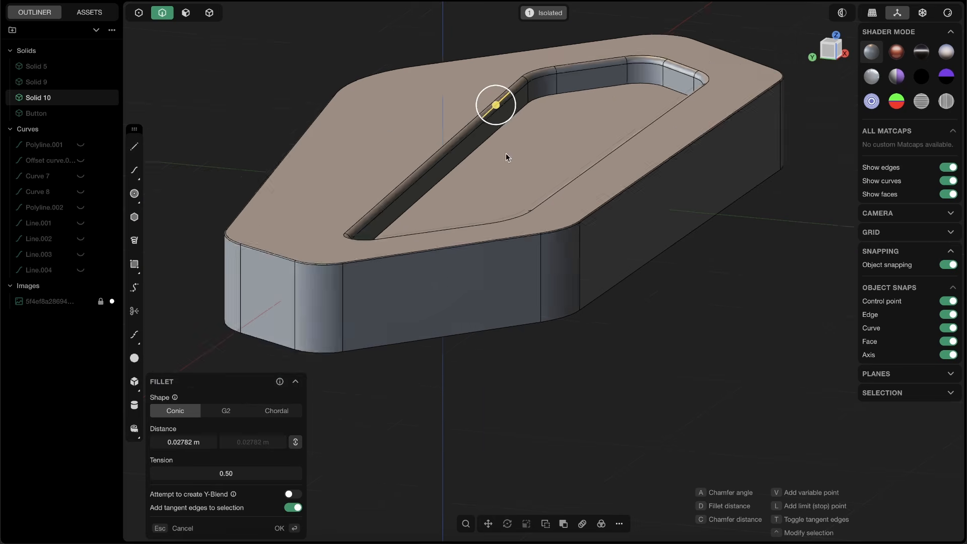
# Step: Fine-tune the pocket edge's fillet distance, apply the fillet and clear the selection
pyautogui.scroll(-4, 506, 153)
pyautogui.keyDown('shift'); pyautogui.moveTo(503, 252); pyautogui.dragTo(479, 142, button='middle'); pyautogui.keyUp('shift')
pyautogui.keyDown('shift'); pyautogui.moveTo(479, 142); pyautogui.dragTo(514, 299, button='middle'); pyautogui.keyUp('shift')
pyautogui.scroll(5, 530, 136)
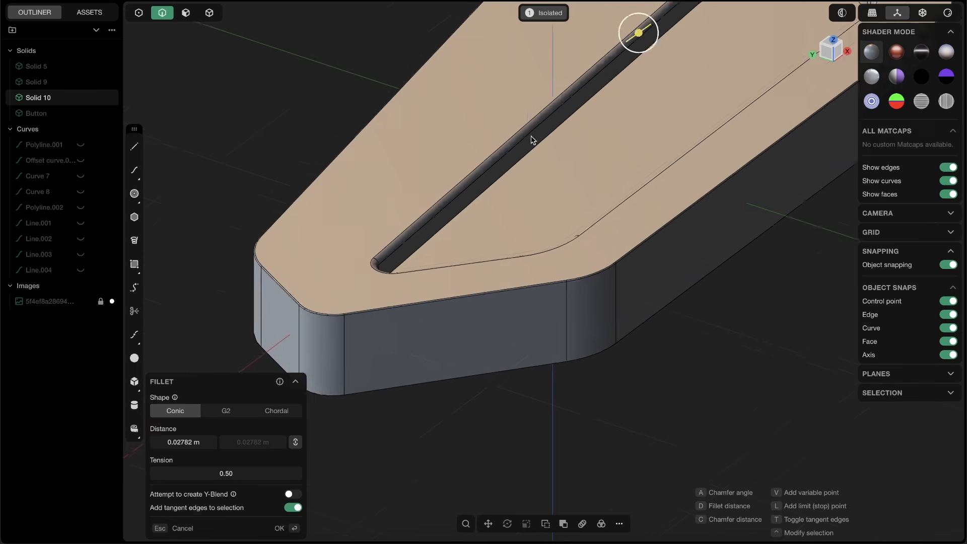
pyautogui.scroll(2, 503, 172)
pyautogui.keyDown('shift'); pyautogui.moveTo(582, 102); pyautogui.dragTo(605, 92, button='middle'); pyautogui.keyUp('shift')
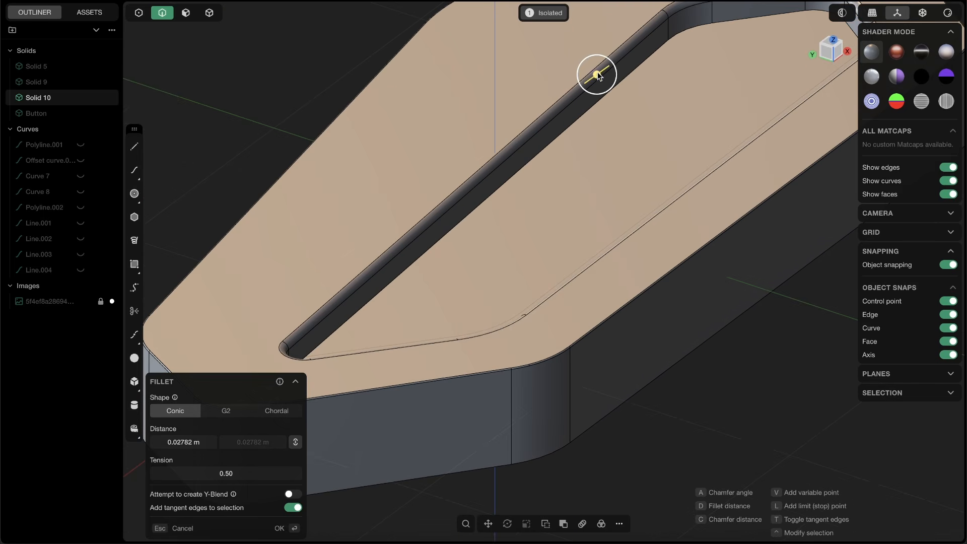
pyautogui.moveTo(597, 76); pyautogui.dragTo(599, 79)
pyautogui.press('Return')
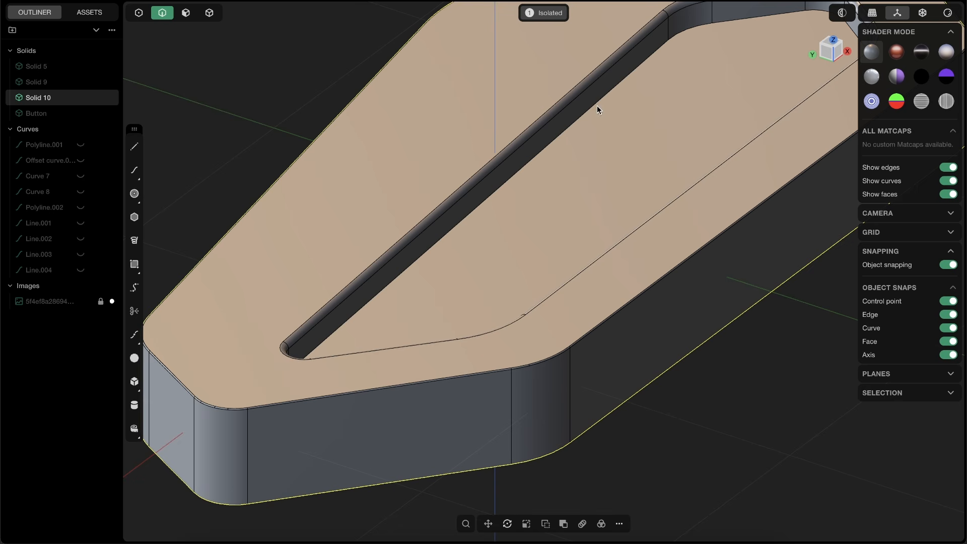
pyautogui.click(725, 367)
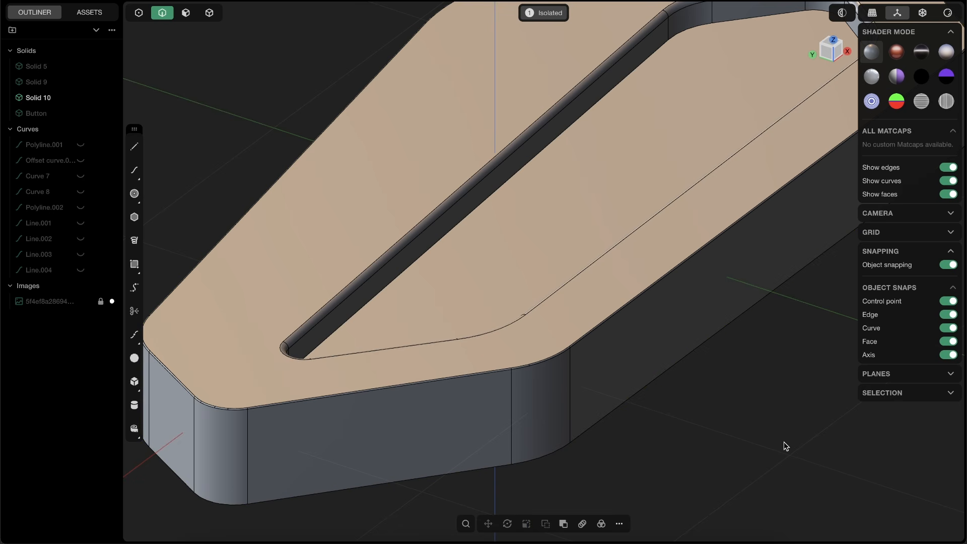
# Step: Exit isolation and examine how the button fits inside the filleted pocket against the reference image
pyautogui.press('/')
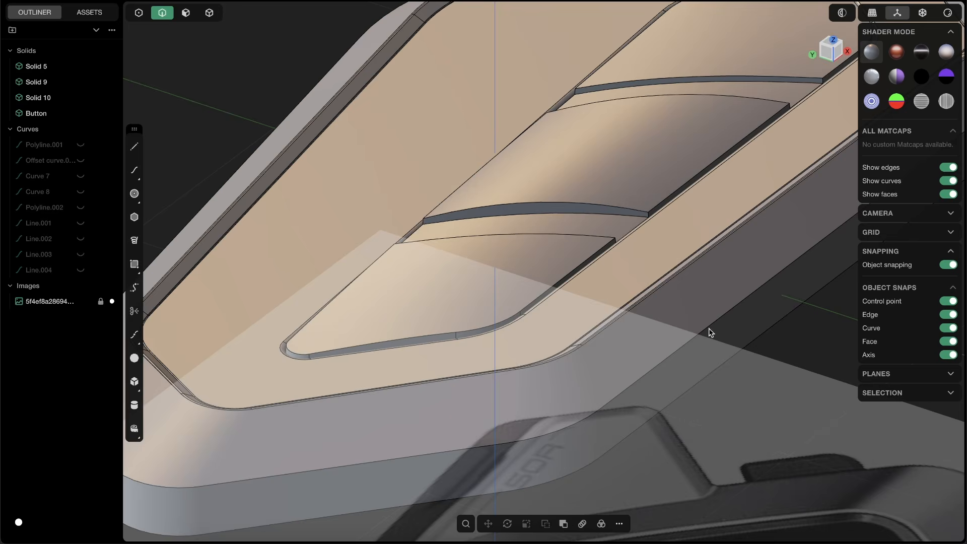
pyautogui.scroll(6, 609, 151)
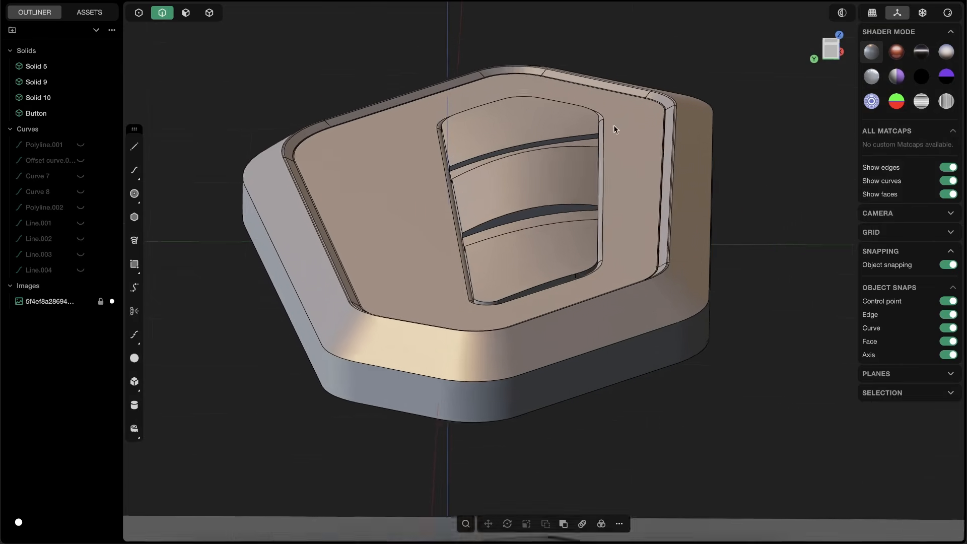
pyautogui.moveTo(574, 120); pyautogui.dragTo(551, 138, button='middle')
pyautogui.scroll(-5, 551, 141)
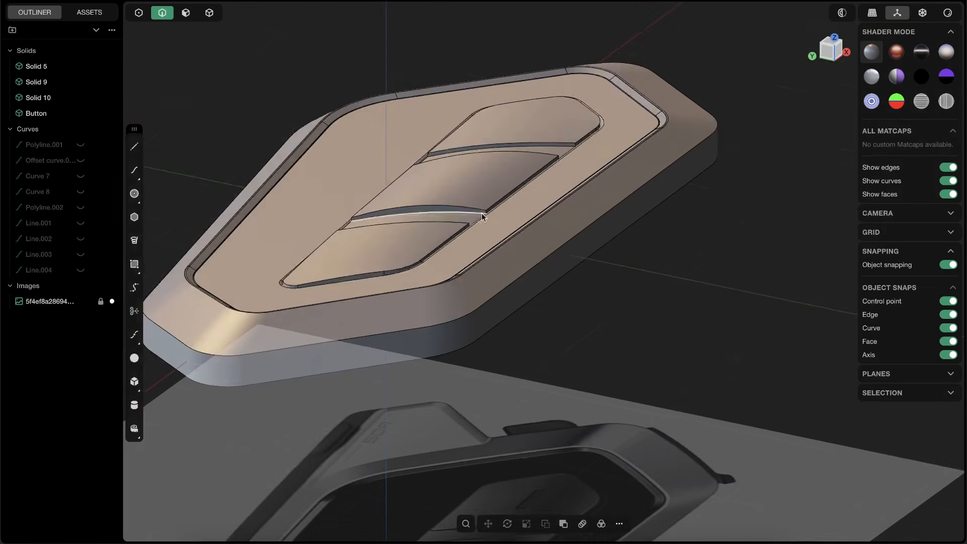
pyautogui.keyDown('shift'); pyautogui.moveTo(451, 247); pyautogui.dragTo(563, 179, button='middle'); pyautogui.keyUp('shift')
pyautogui.scroll(-1, 562, 180)
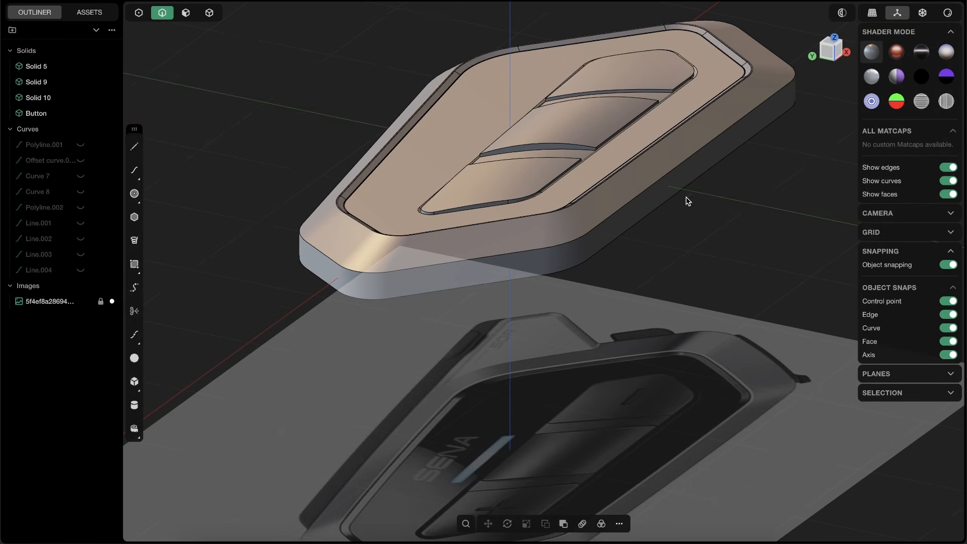
# Step: Isolate the Button solid in solid selection mode
pyautogui.click(209, 13)
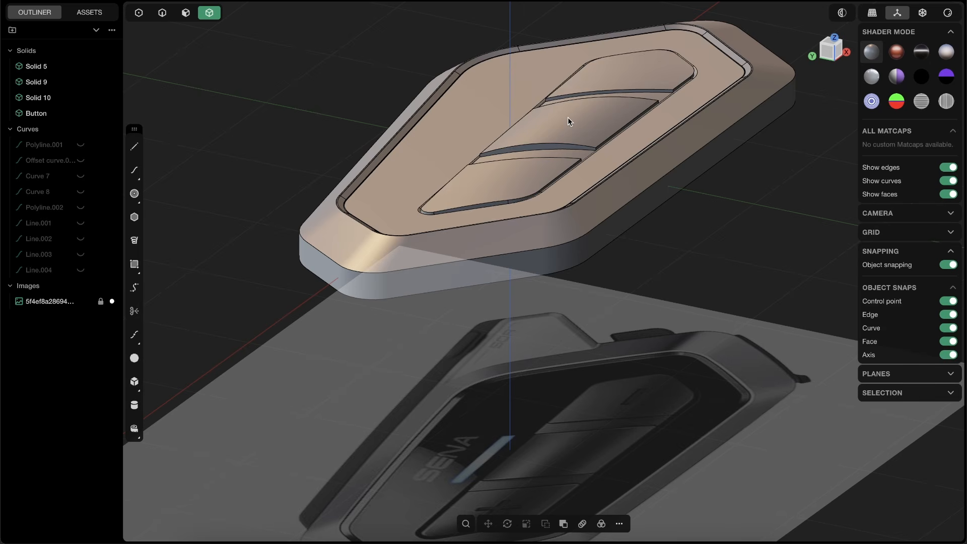
pyautogui.moveTo(567, 117); pyautogui.dragTo(584, 171, button='middle')
pyautogui.press('/')
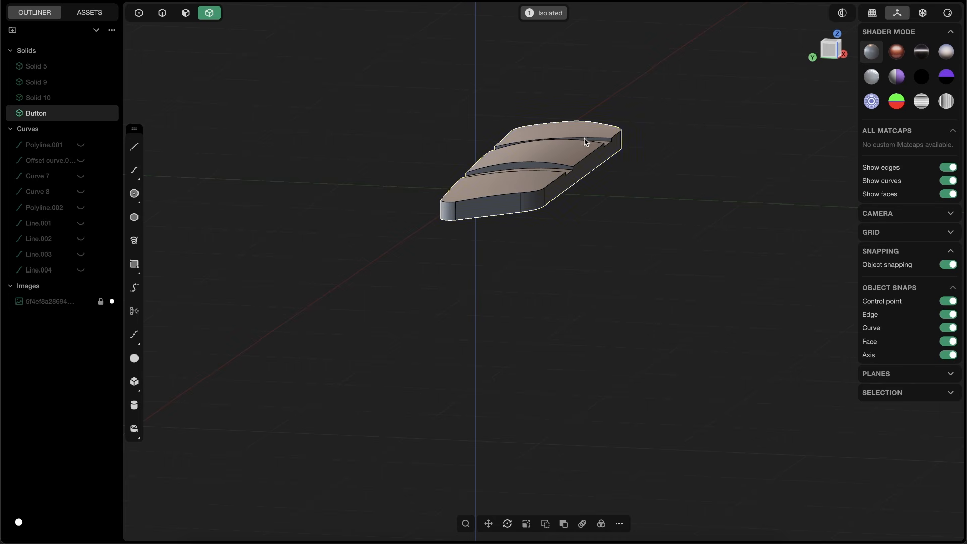
# Step: Fillet the vertical corner edges of the first end section beside its groove by about 0.037 m
pyautogui.scroll(5, 521, 192)
pyautogui.moveTo(593, 161); pyautogui.dragTo(347, 260, button='middle')
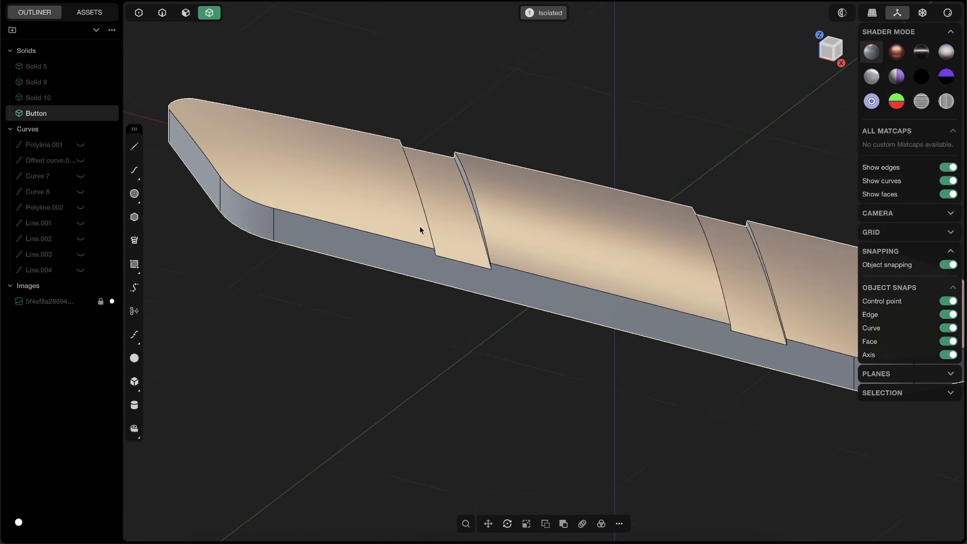
pyautogui.moveTo(419, 225)
pyautogui.mouseDown(button='middle')
pyautogui.moveTo(381, 226)
pyautogui.moveTo(427, 229)
pyautogui.mouseUp(button='middle')
pyautogui.scroll(3, 426, 229)
pyautogui.moveTo(452, 198); pyautogui.dragTo(415, 225, button='middle')
pyautogui.press('2')
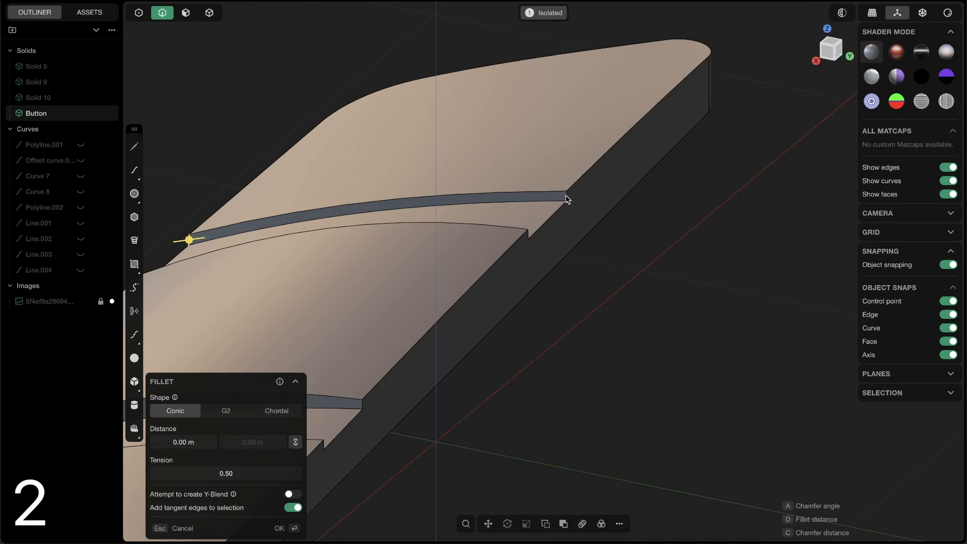
pyautogui.moveTo(567, 198); pyautogui.dragTo(580, 202)
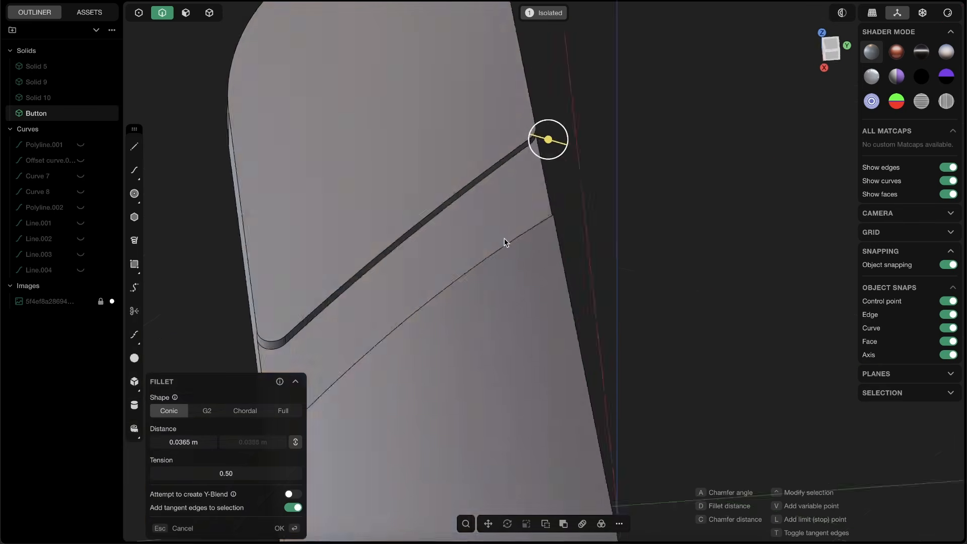
pyautogui.moveTo(504, 238); pyautogui.dragTo(555, 228, button='middle')
# Step: Switch to the browser, check the button section corners in the SENA photo on Pinterest, and return to Plasticity
pyautogui.hotkey('alt', 'Tab')
pyautogui.click(705, 1)
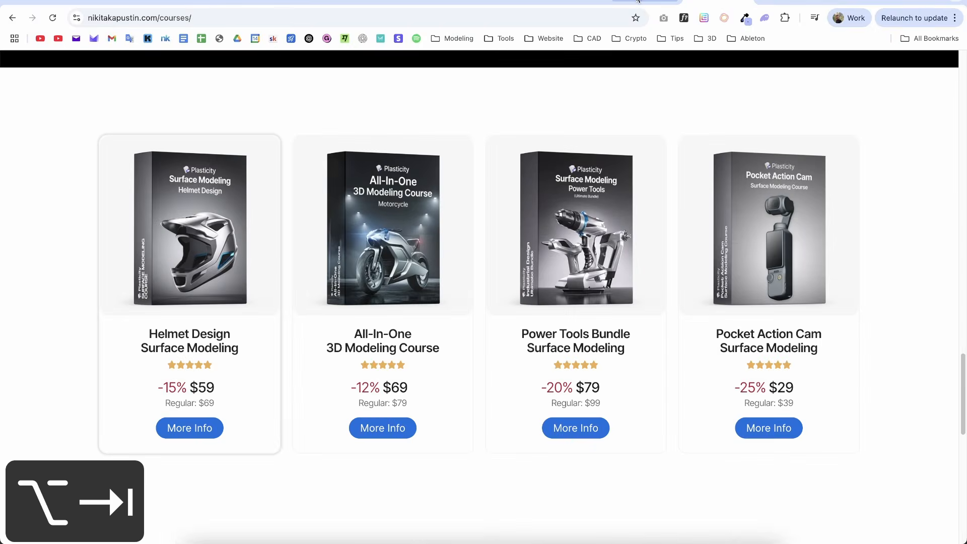
pyautogui.click(638, 1)
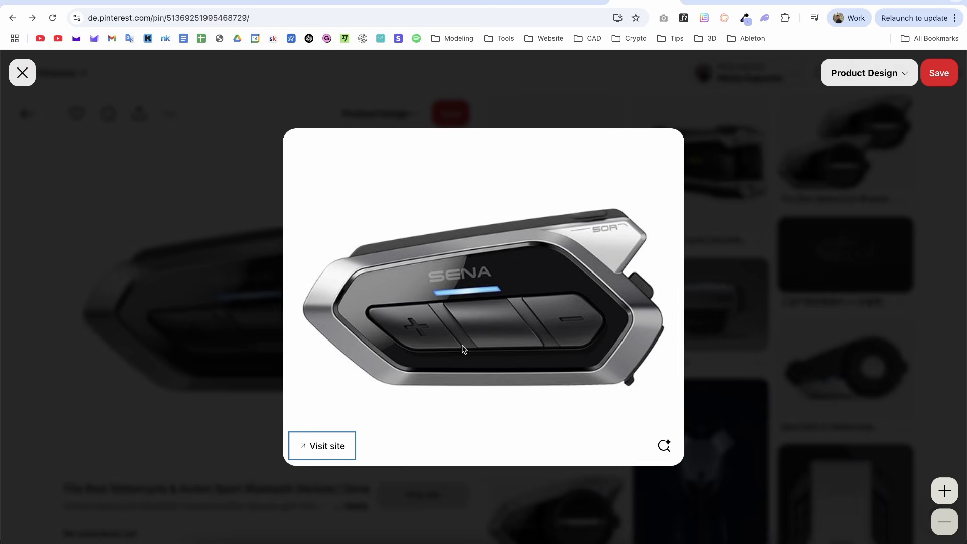
pyautogui.hotkey('alt', 'Tab')
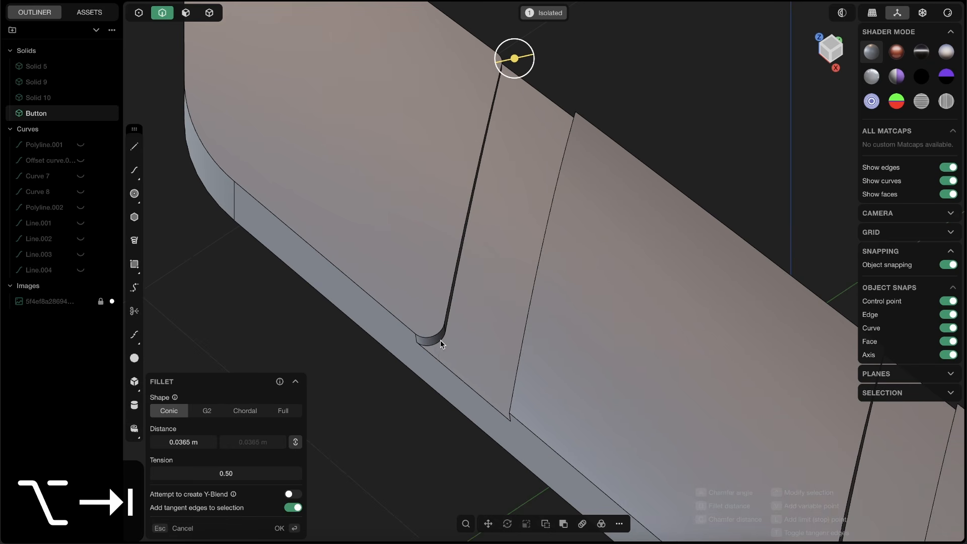
# Step: Apply the first end section's corner fillet, and round the opposite end section's vertical corners at its groove
pyautogui.scroll(-5, 453, 318)
pyautogui.keyDown('shift'); pyautogui.moveTo(594, 264); pyautogui.dragTo(488, 144, button='middle'); pyautogui.keyUp('shift')
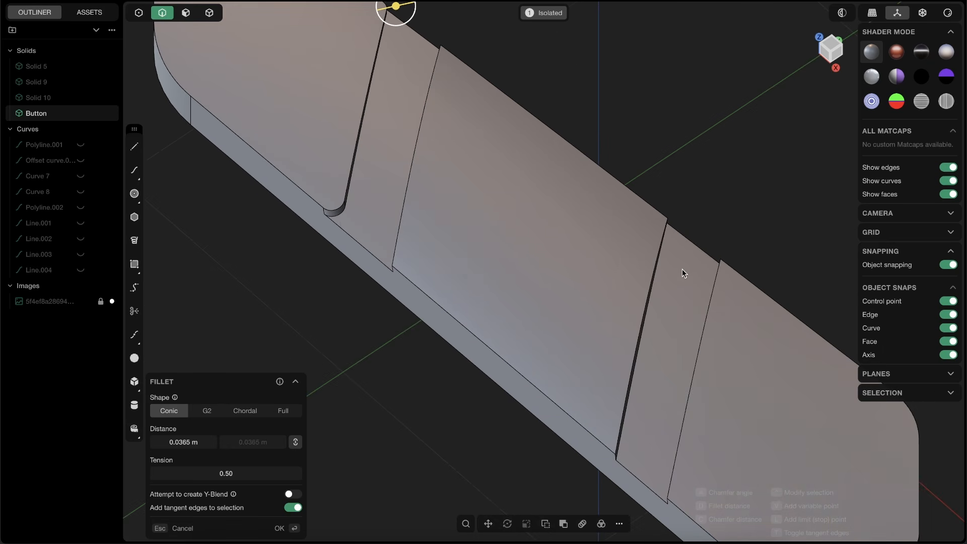
pyautogui.moveTo(681, 269); pyautogui.dragTo(717, 262, button='middle')
pyautogui.rightClick(717, 262)
pyautogui.press('2')
pyautogui.click(700, 283)
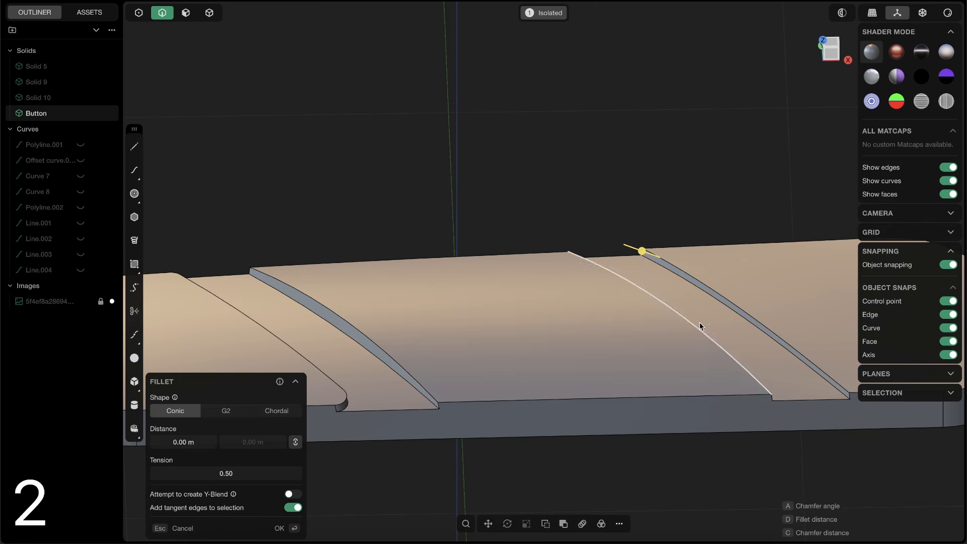
pyautogui.scroll(5, 715, 302)
pyautogui.moveTo(725, 297)
pyautogui.mouseDown()
pyautogui.moveTo(727, 288)
pyautogui.moveTo(714, 314)
pyautogui.moveTo(720, 304)
pyautogui.mouseUp()
pyautogui.scroll(-5, 720, 304)
pyautogui.moveTo(720, 304)
pyautogui.mouseDown(button='middle')
pyautogui.moveTo(522, 309)
pyautogui.moveTo(702, 303)
pyautogui.mouseUp(button='middle')
pyautogui.rightClick(702, 303)
# Step: Fillet the vertical corner edges of the button's middle section by about 0.039 m
pyautogui.keyDown('shift'); pyautogui.moveTo(588, 300); pyautogui.dragTo(650, 282, button='middle'); pyautogui.keyUp('shift')
pyautogui.scroll(2, 653, 322)
pyautogui.press('2')
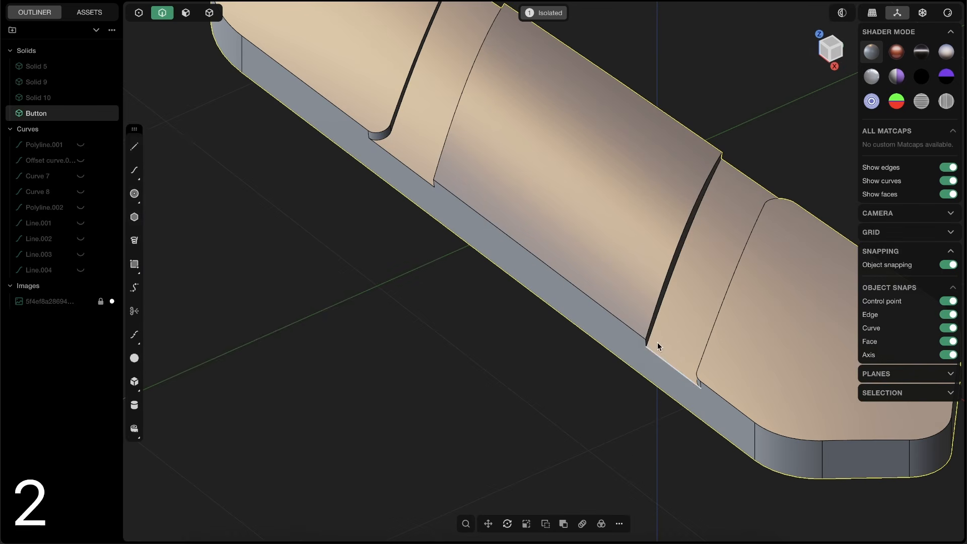
pyautogui.click(645, 342)
pyautogui.moveTo(705, 222); pyautogui.dragTo(599, 161, button='middle')
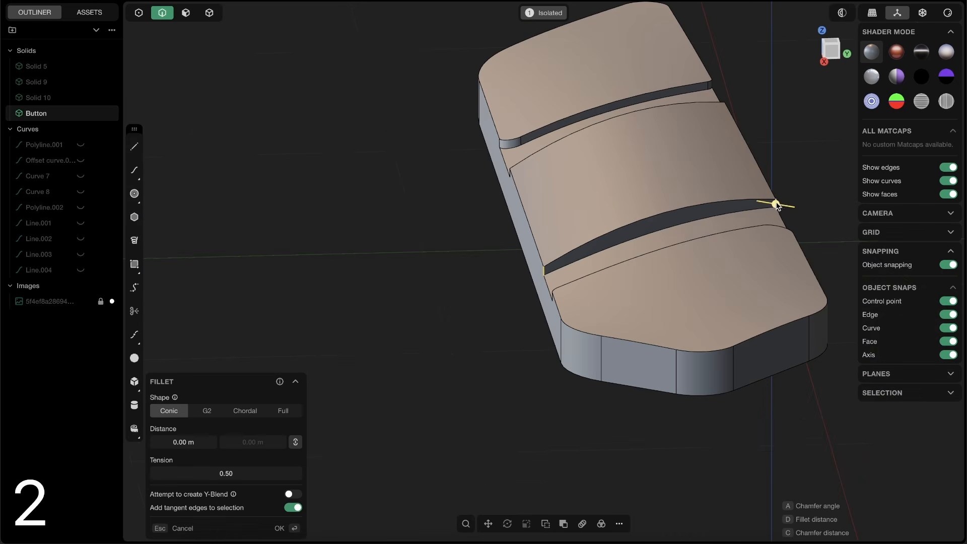
pyautogui.moveTo(518, 214); pyautogui.dragTo(645, 78, button='middle')
pyautogui.scroll(3, 646, 78)
pyautogui.press('2')
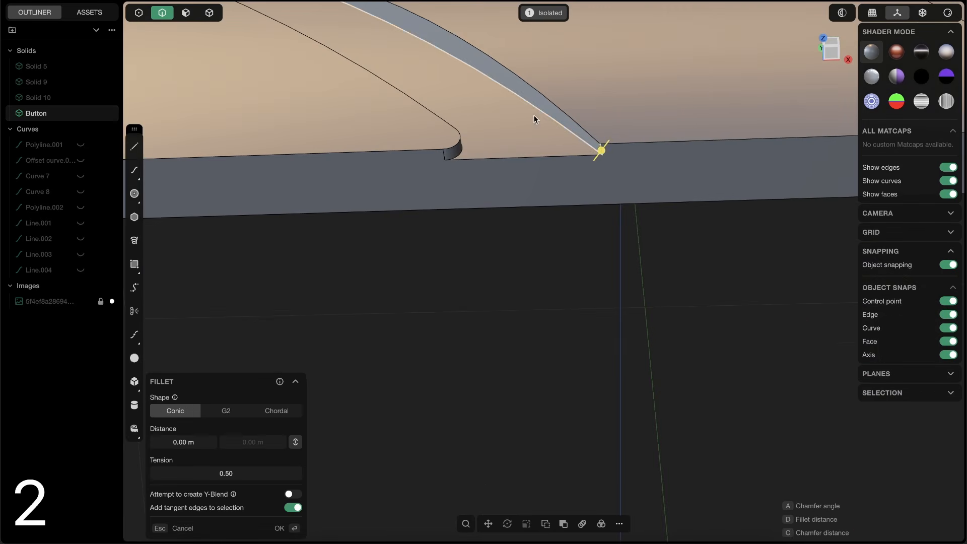
pyautogui.keyDown('shift'); pyautogui.moveTo(533, 116); pyautogui.dragTo(699, 378, button='middle'); pyautogui.keyUp('shift')
pyautogui.click(469, 243)
pyautogui.moveTo(468, 243); pyautogui.dragTo(450, 250)
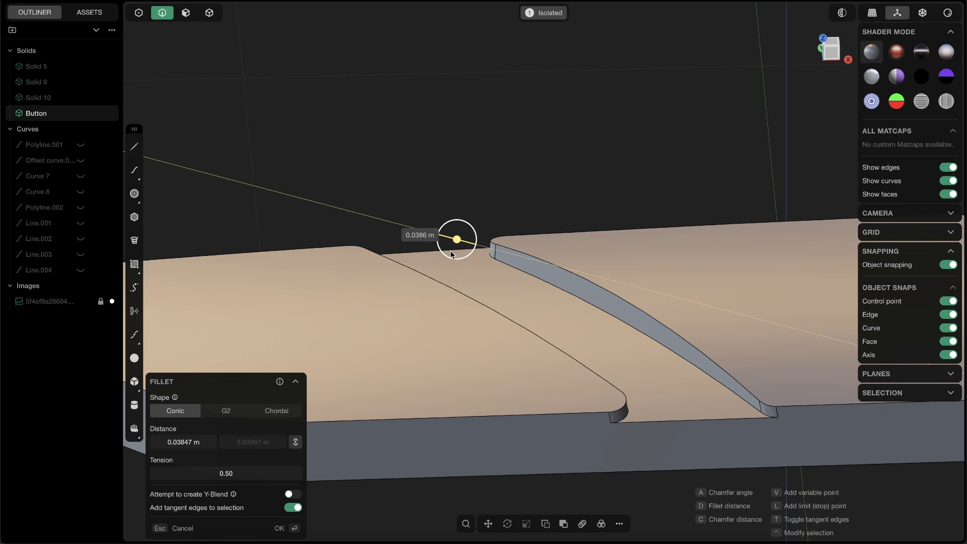
# Step: Reduce the middle section's corner fillet distance to about 0.019 m and apply it
pyautogui.moveTo(523, 252); pyautogui.dragTo(710, 247, button='middle')
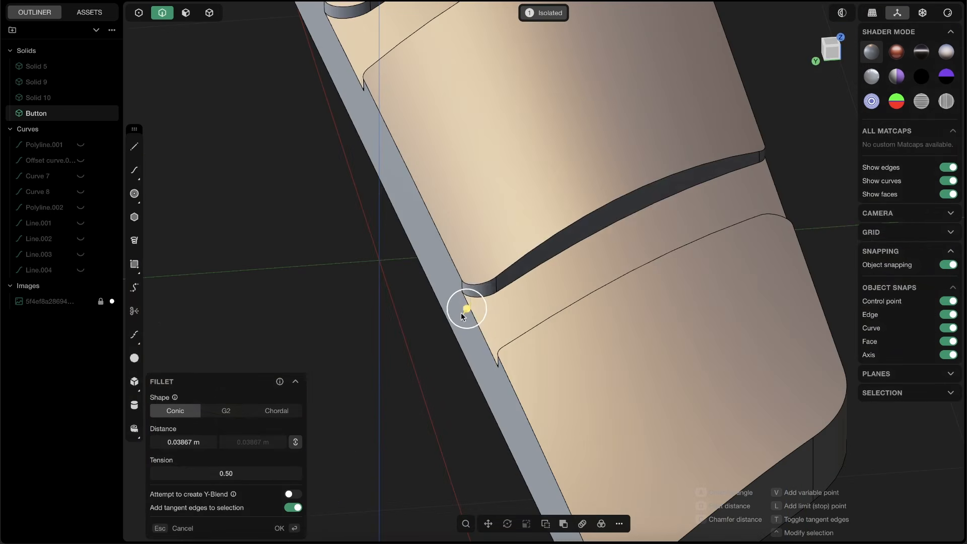
pyautogui.moveTo(461, 310); pyautogui.dragTo(467, 303)
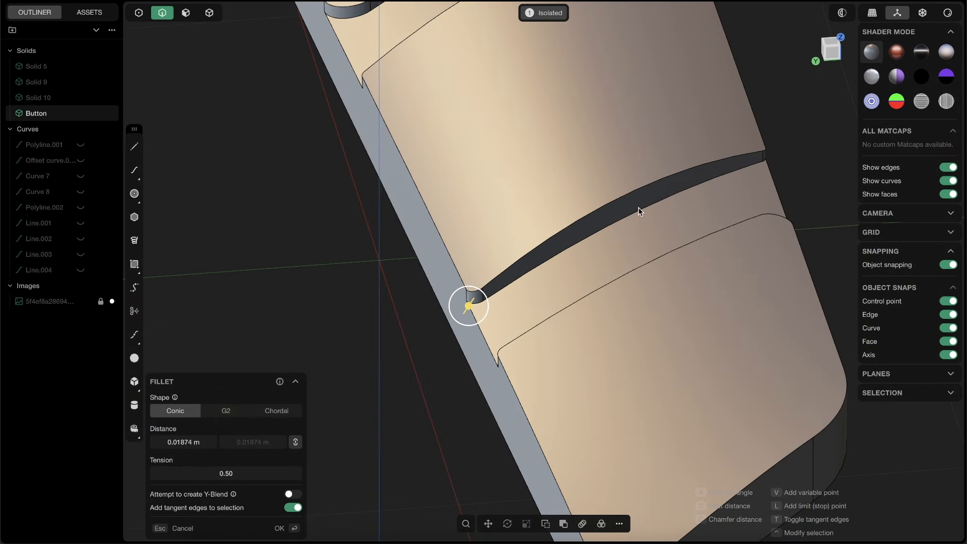
pyautogui.press('Return')
# Step: Fillet the short outer edges at both ends of the two groove floors by about 0.007 m
pyautogui.moveTo(595, 263); pyautogui.dragTo(632, 309, button='middle')
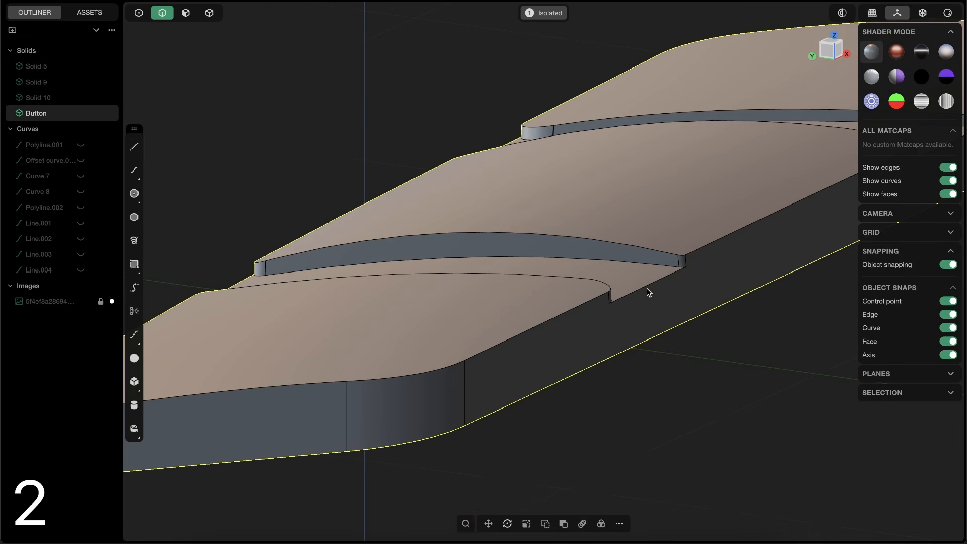
pyautogui.click(647, 289)
pyautogui.moveTo(420, 204); pyautogui.dragTo(406, 263, button='middle')
pyautogui.click(220, 285)
pyautogui.scroll(-5, 433, 217)
pyautogui.scroll(5, 595, 166)
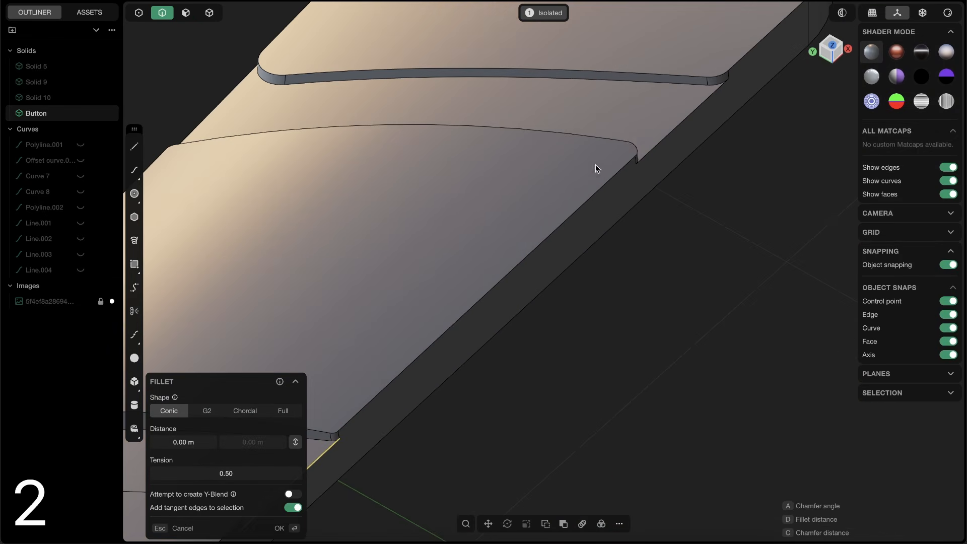
pyautogui.click(668, 139)
pyautogui.keyDown('shift'); pyautogui.moveTo(354, 146); pyautogui.dragTo(399, 253, button='middle'); pyautogui.keyUp('shift')
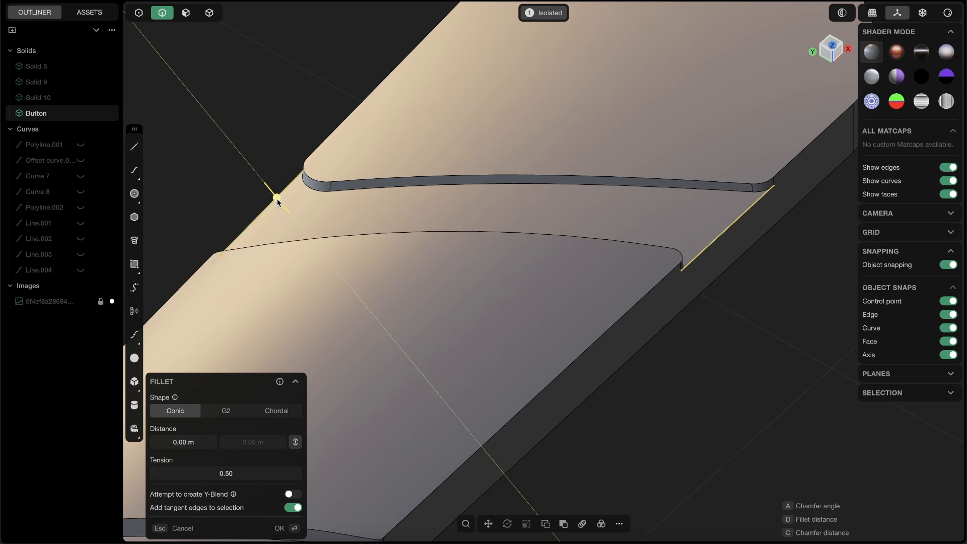
pyautogui.moveTo(276, 199)
pyautogui.mouseDown()
pyautogui.moveTo(270, 189)
pyautogui.moveTo(286, 196)
pyautogui.moveTo(279, 203)
pyautogui.moveTo(282, 192)
pyautogui.mouseUp()
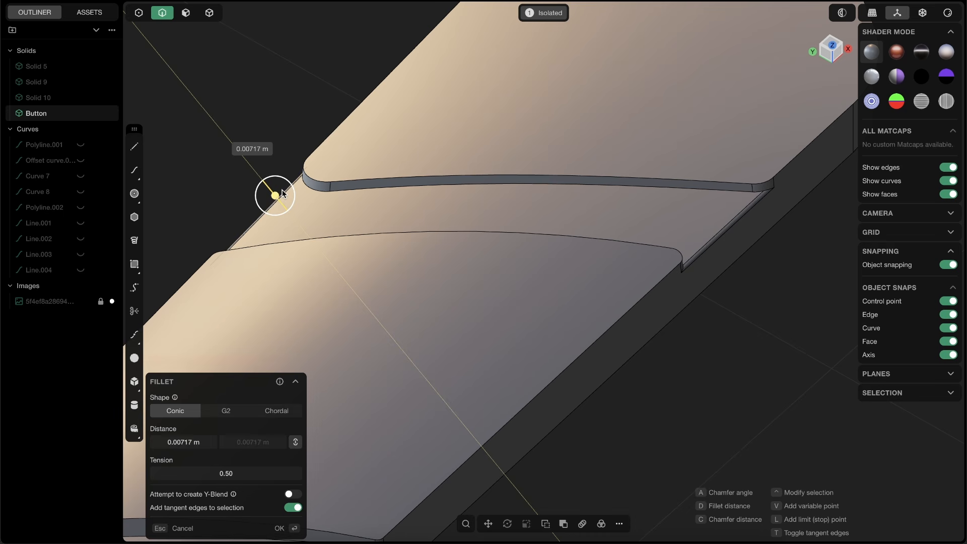
pyautogui.press('Return')
# Step: Fillet the upper edges of the raised button sections along both grooves
pyautogui.scroll(-5, 554, 186)
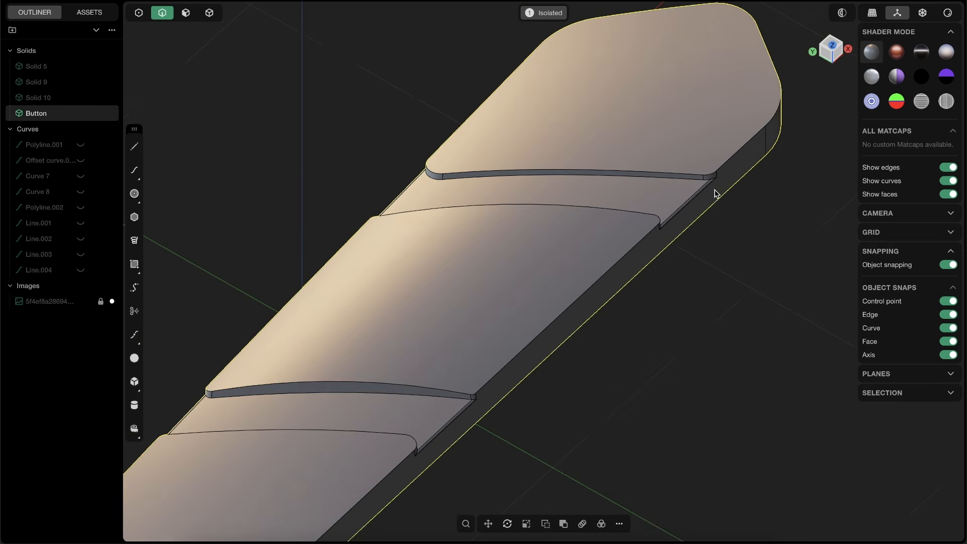
pyautogui.click(686, 173)
pyautogui.moveTo(647, 172); pyautogui.dragTo(644, 130, button='middle')
pyautogui.keyDown('shift'); pyautogui.click(602, 189); pyautogui.keyUp('shift')
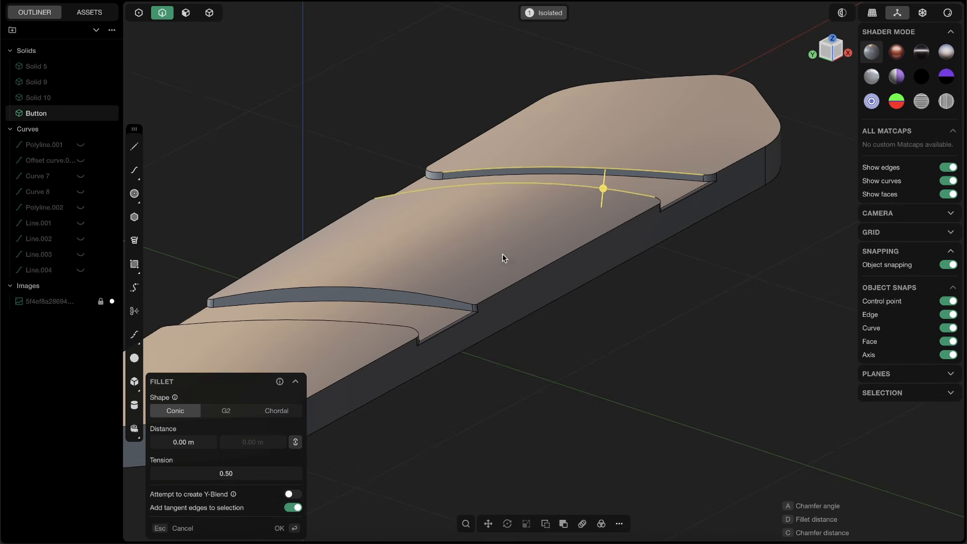
pyautogui.keyDown('shift'); pyautogui.moveTo(403, 312); pyautogui.dragTo(530, 225, button='middle'); pyautogui.keyUp('shift')
pyautogui.keyDown('shift'); pyautogui.click(505, 235); pyautogui.keyUp('shift')
pyautogui.scroll(5, 504, 235)
pyautogui.moveTo(522, 232); pyautogui.dragTo(527, 219)
pyautogui.scroll(-5, 566, 201)
pyautogui.moveTo(583, 167); pyautogui.dragTo(559, 193, button='middle')
pyautogui.scroll(-3, 628, 139)
pyautogui.press('Return')
# Step: Exit isolation, hide the SENA reference image and turn off edge display
pyautogui.click(672, 224)
pyautogui.moveTo(673, 224); pyautogui.dragTo(742, 223, button='middle')
pyautogui.press('/')
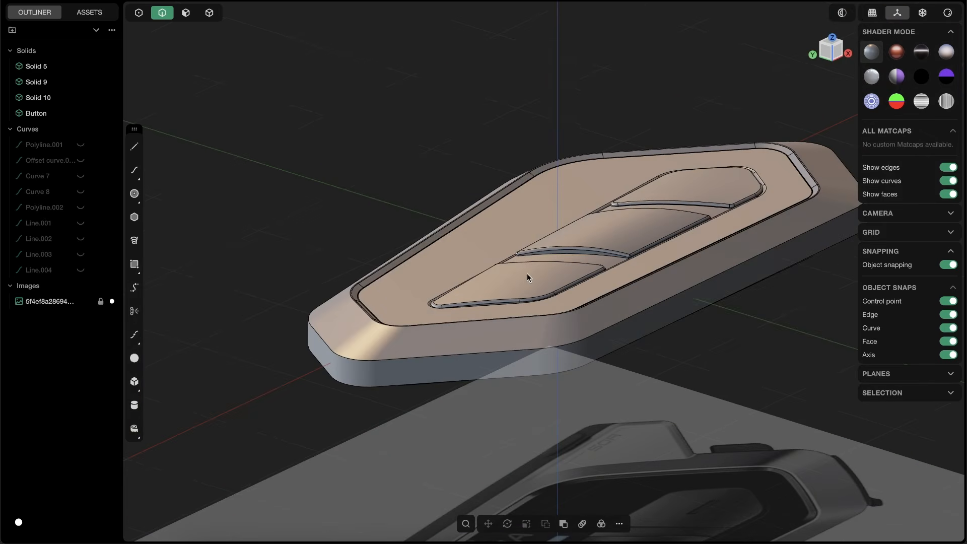
pyautogui.click(81, 301)
pyautogui.hotkey('shift', 'e')
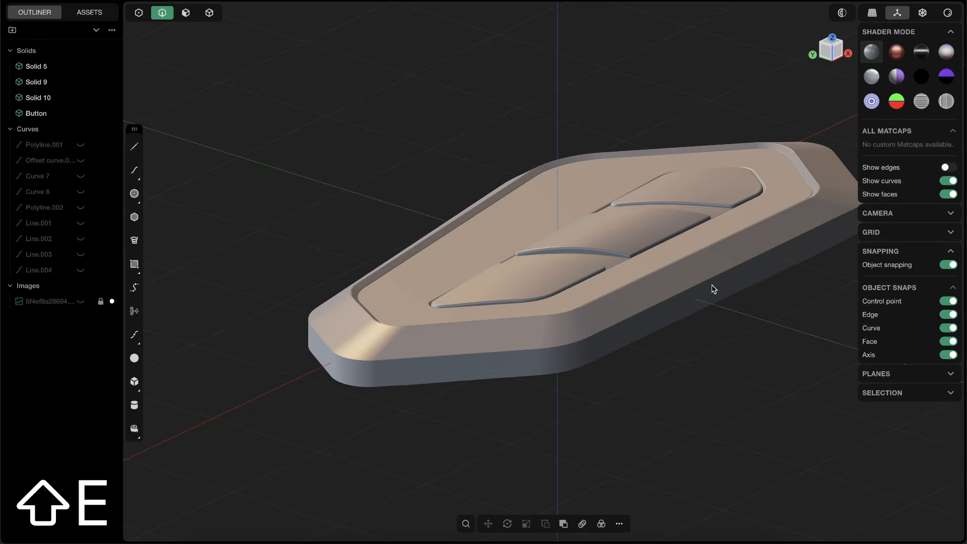
# Step: Show the SENA reference image again and align the view to the top
pyautogui.moveTo(714, 288); pyautogui.dragTo(385, 417, button='middle')
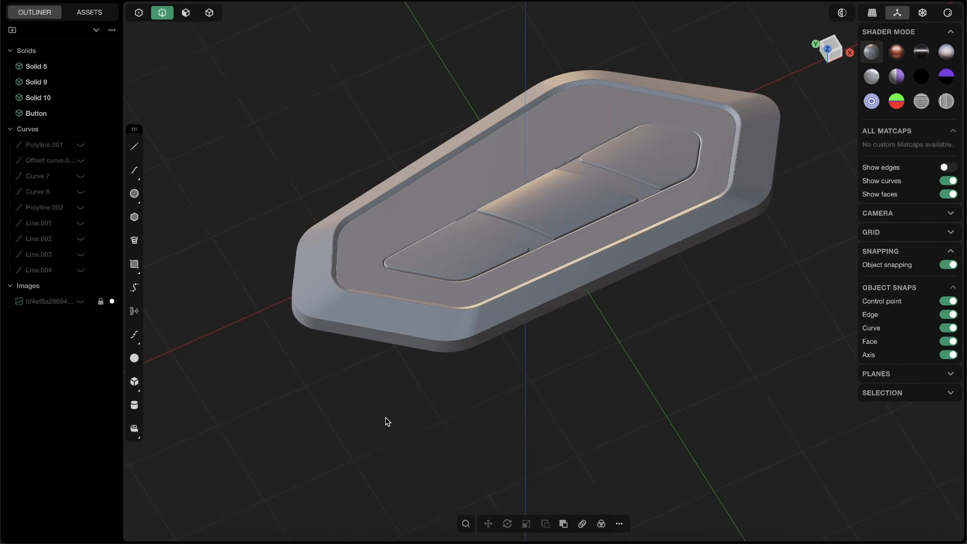
pyautogui.click(80, 301)
pyautogui.hotkey('alt', 'Tab')
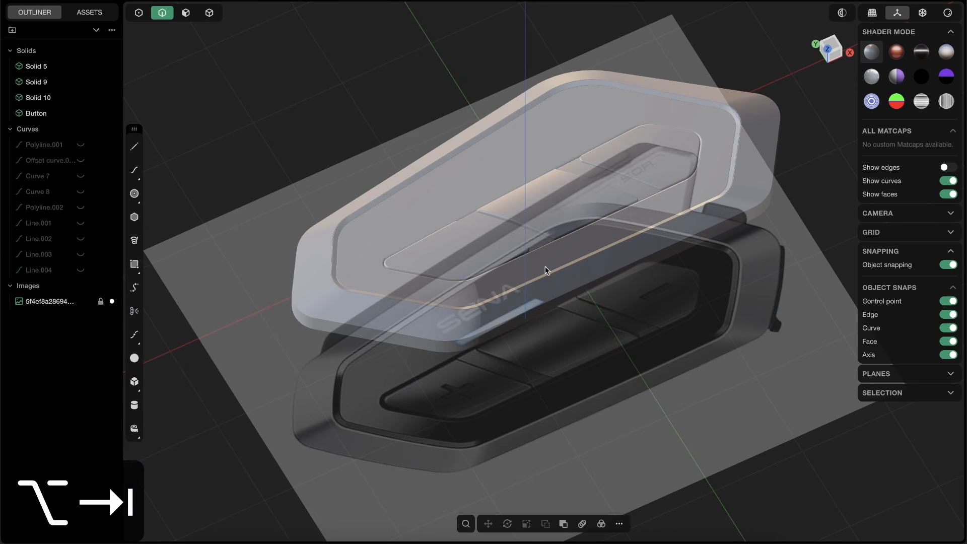
pyautogui.moveTo(545, 267); pyautogui.dragTo(594, 187, button='middle')
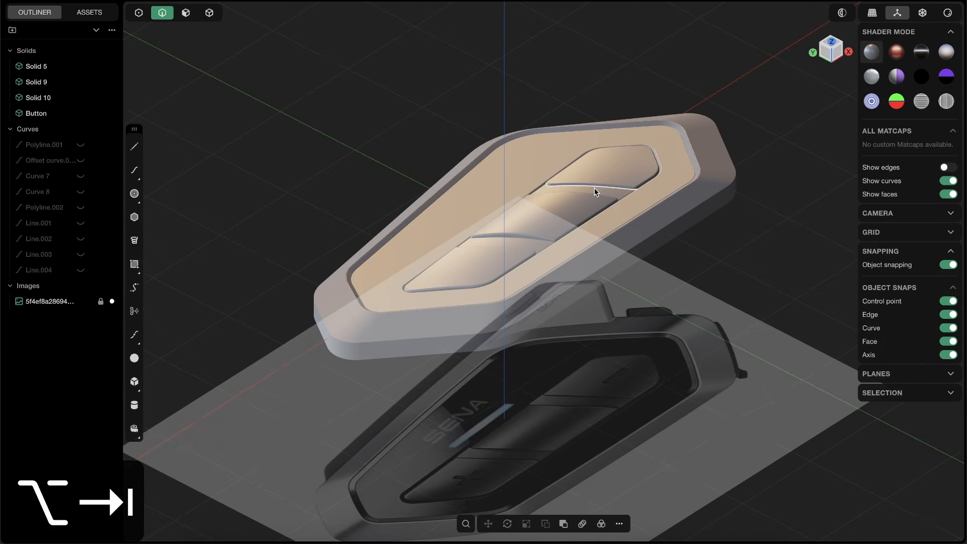
pyautogui.moveTo(587, 257); pyautogui.dragTo(624, 255, button='middle')
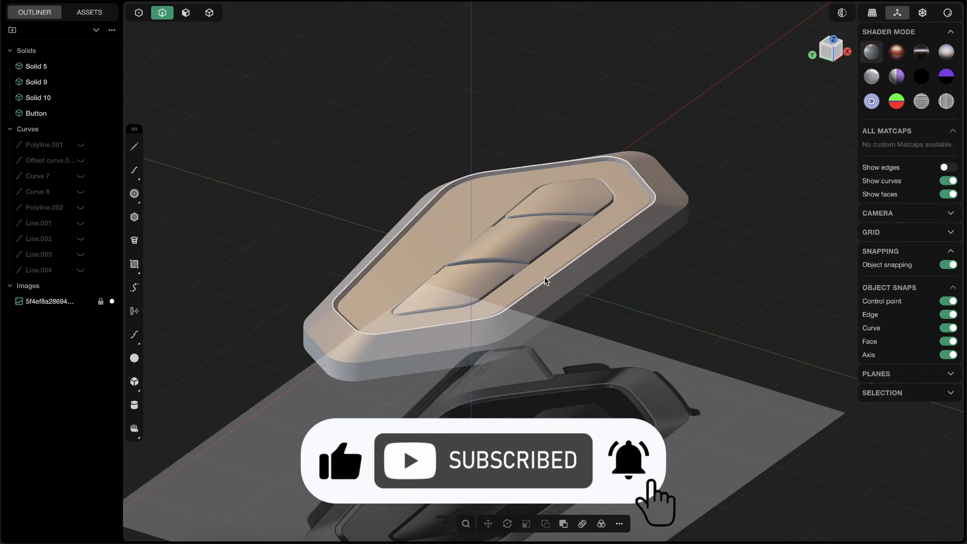
pyautogui.moveTo(624, 255)
pyautogui.mouseDown(button='middle')
pyautogui.moveTo(627, 282)
pyautogui.moveTo(586, 234)
pyautogui.moveTo(613, 247)
pyautogui.mouseUp(button='middle')
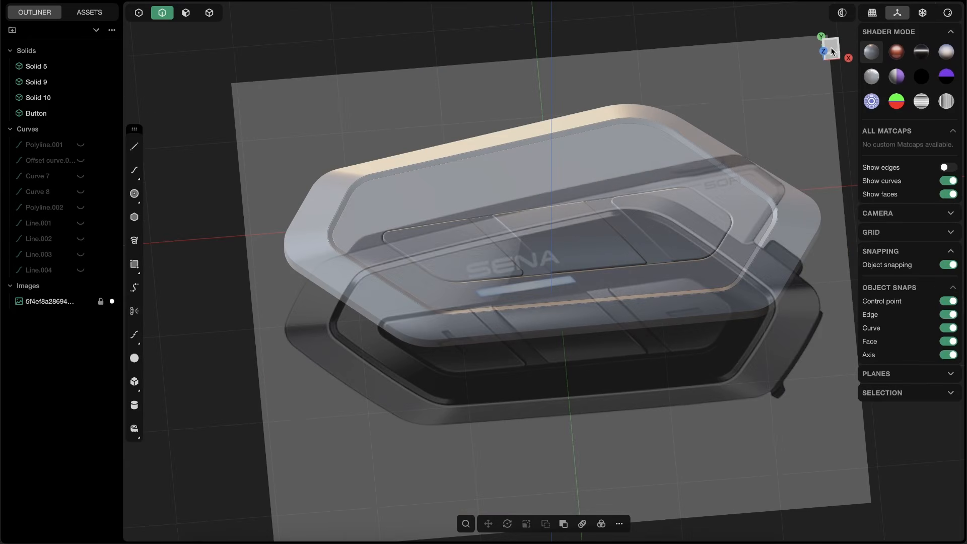
pyautogui.click(831, 50)
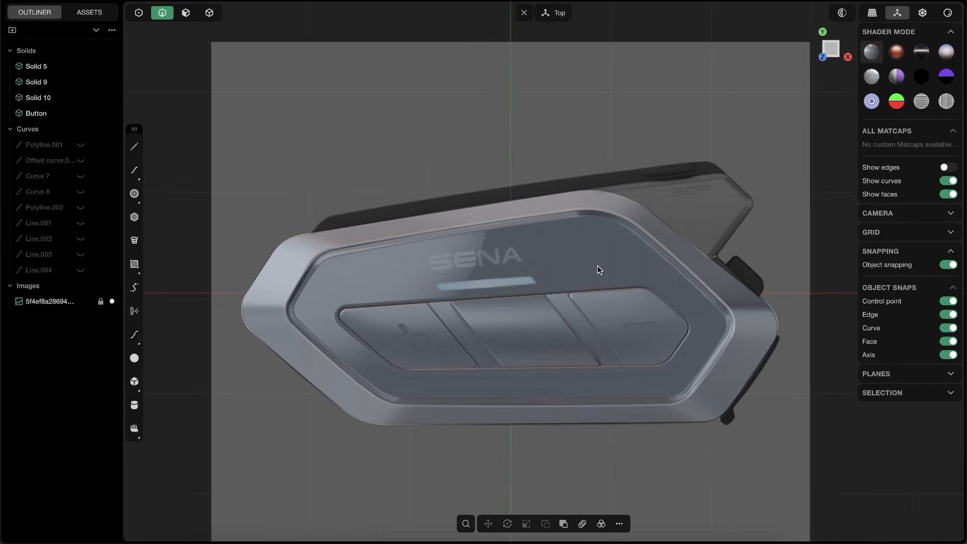
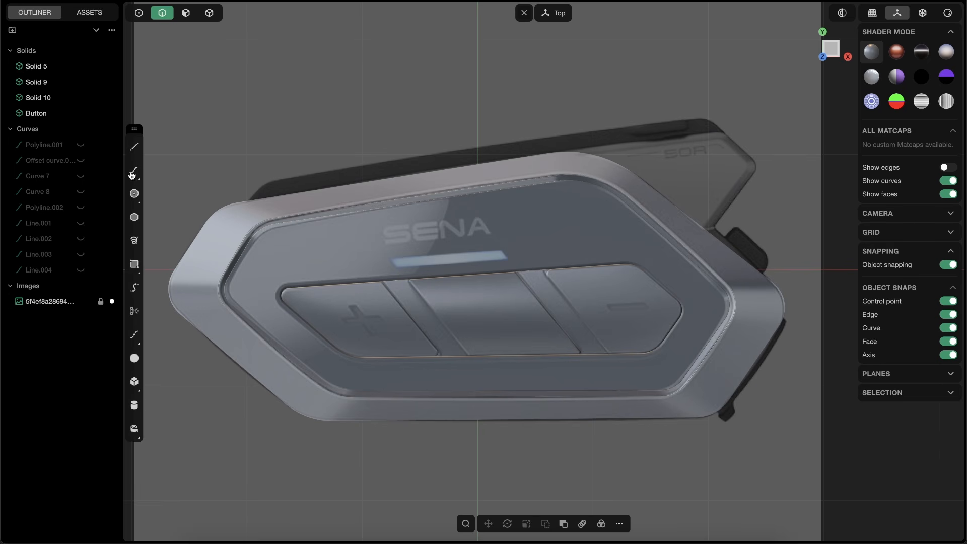
# Step: Draw a closed five-point polyline tracing the reference's rear housing, with its lower side running underneath the main body
pyautogui.click(135, 148)
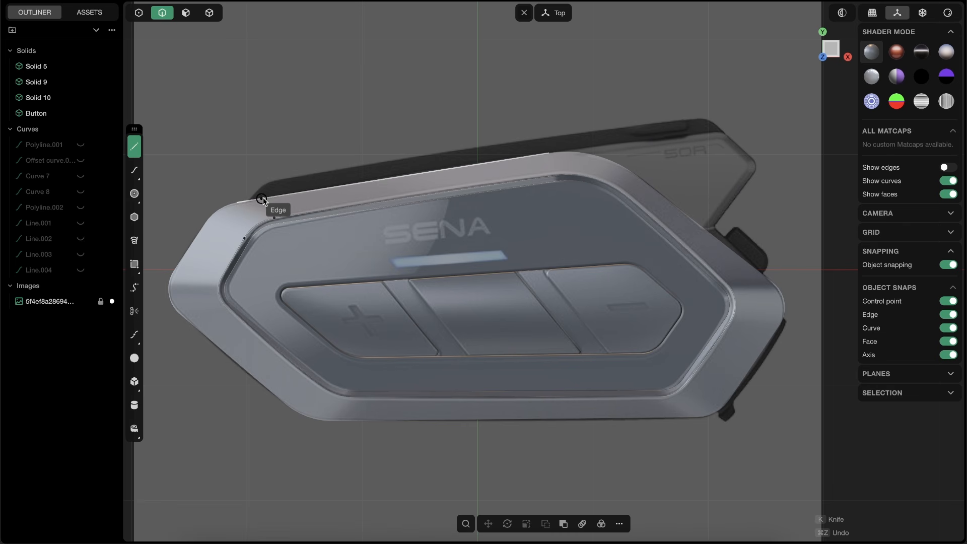
pyautogui.click(672, 272)
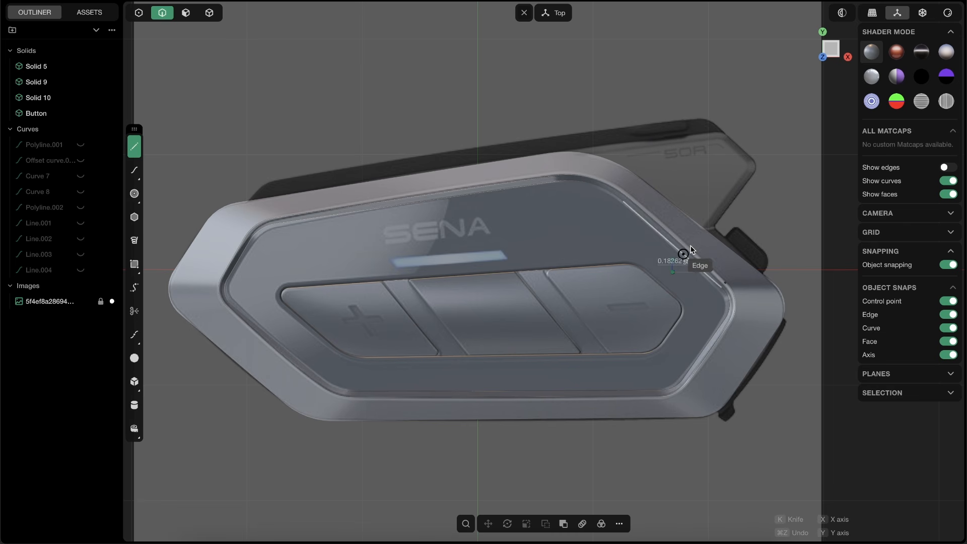
pyautogui.click(758, 151)
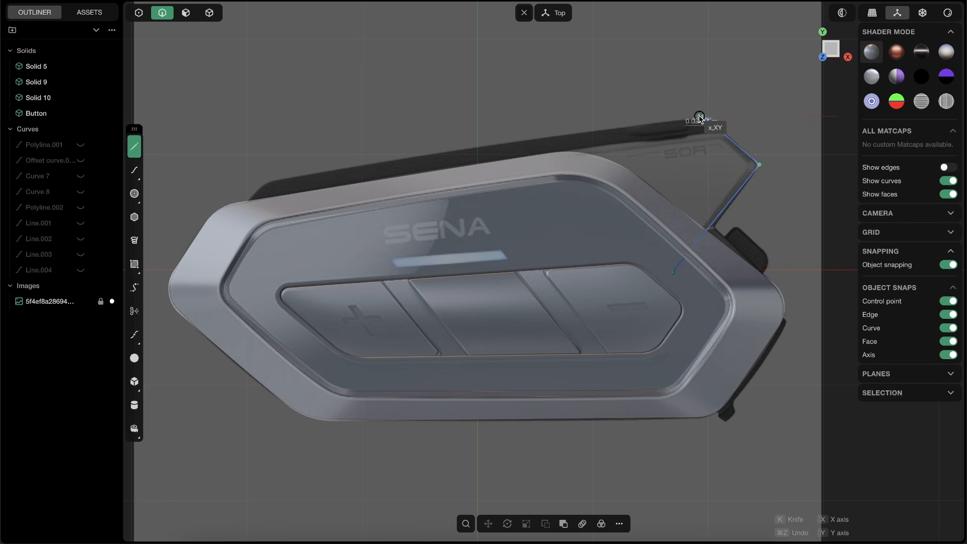
pyautogui.click(702, 117)
pyautogui.click(265, 181)
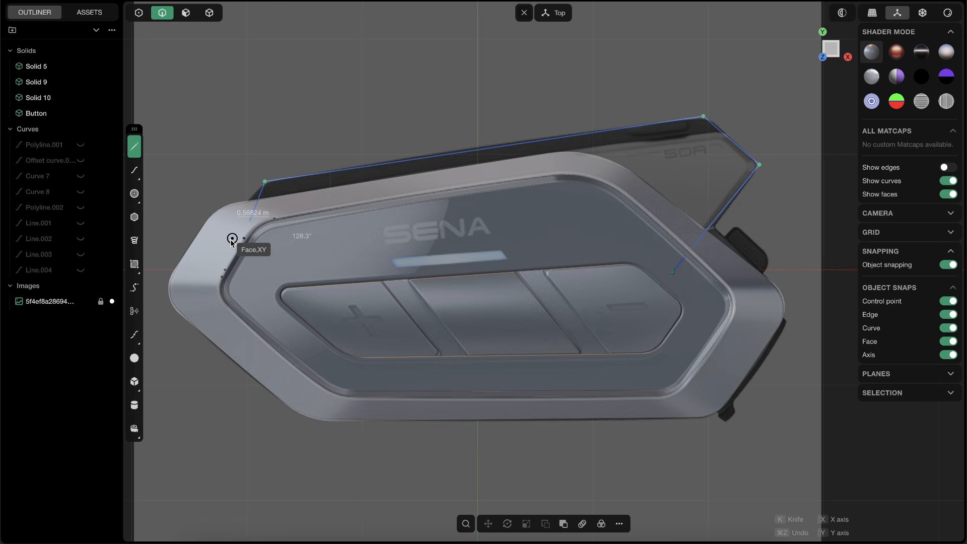
pyautogui.click(206, 257)
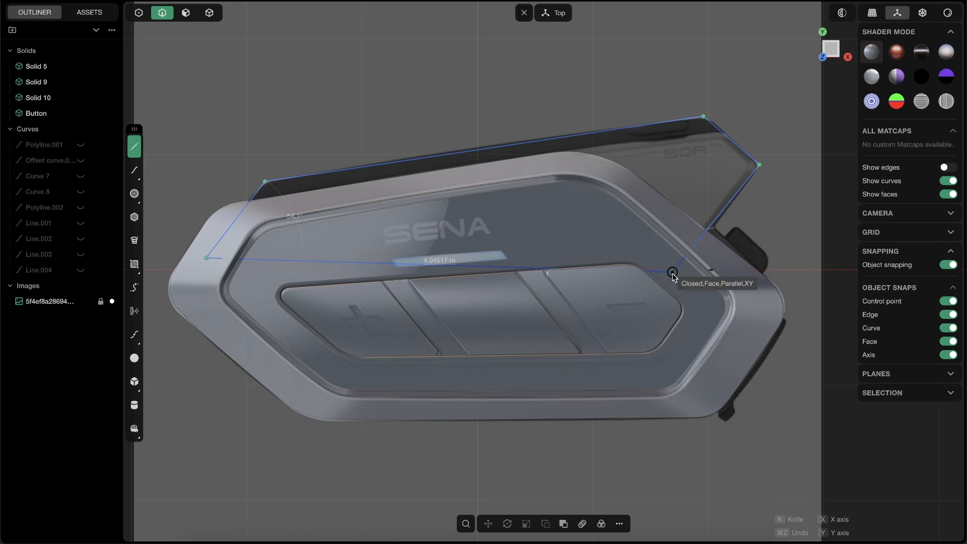
pyautogui.click(673, 273)
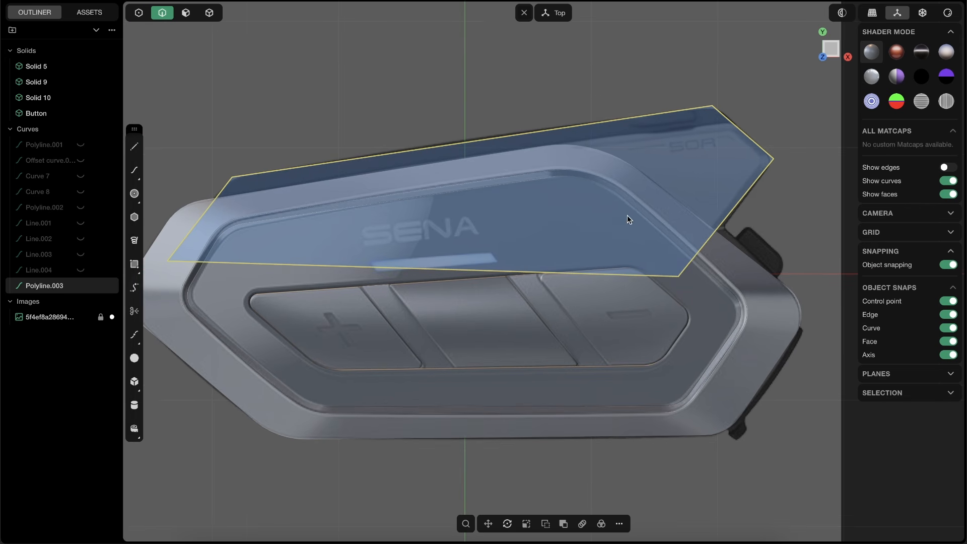
# Step: Check the SENA photo in the browser, and move the outline's upper-right and outermost right corner points onto the reference
pyautogui.hotkey('alt', 'Tab')
pyautogui.hotkey('alt', 'Tab')
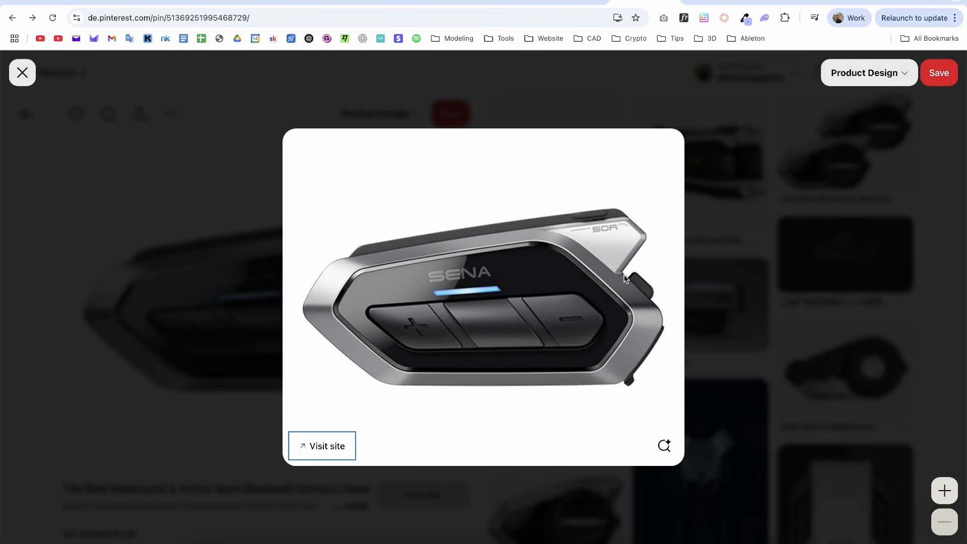
pyautogui.hotkey('alt', 'Tab')
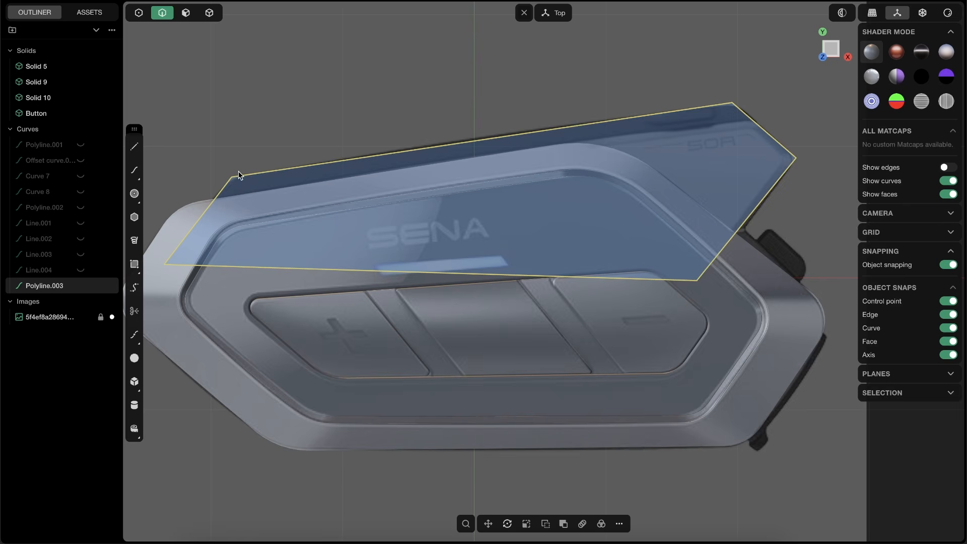
pyautogui.scroll(3, 248, 145)
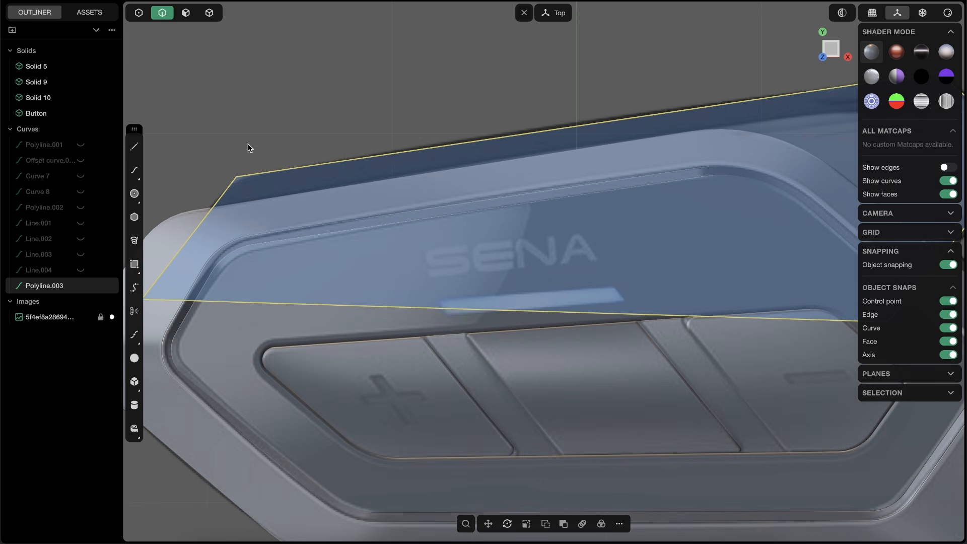
pyautogui.press('1')
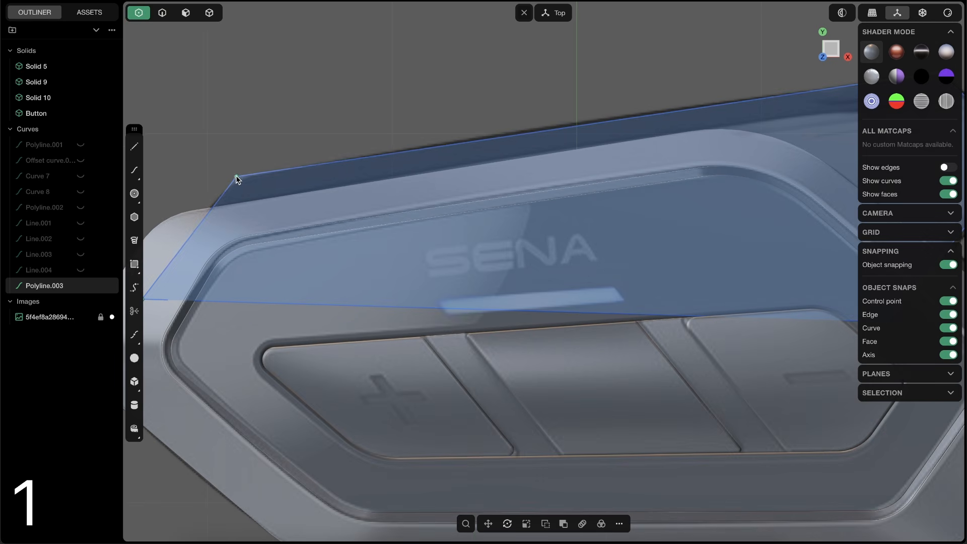
pyautogui.click(236, 177)
pyautogui.keyDown('shift'); pyautogui.moveTo(725, 131); pyautogui.dragTo(501, 152, button='middle'); pyautogui.keyUp('shift')
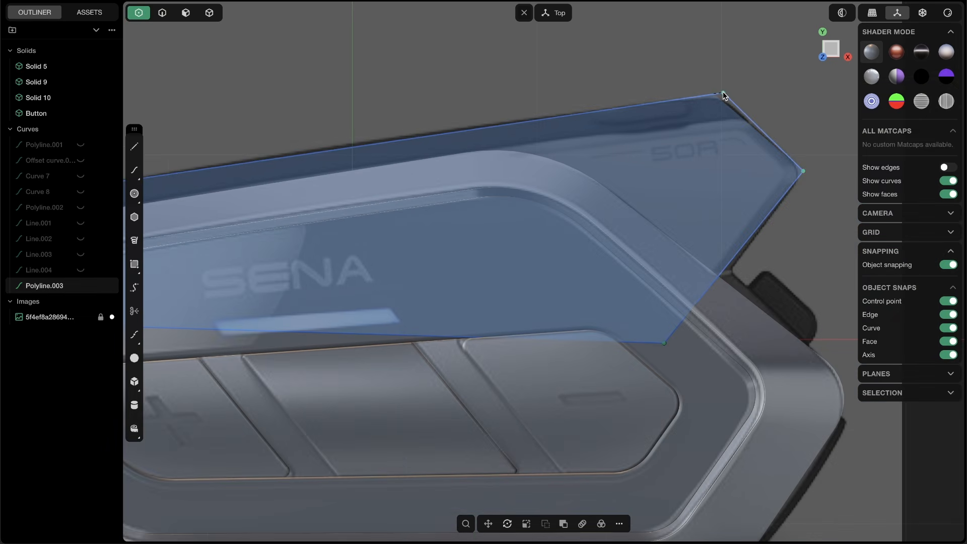
pyautogui.moveTo(723, 94); pyautogui.dragTo(717, 91)
pyautogui.scroll(-2, 718, 97)
pyautogui.moveTo(798, 171); pyautogui.dragTo(795, 169)
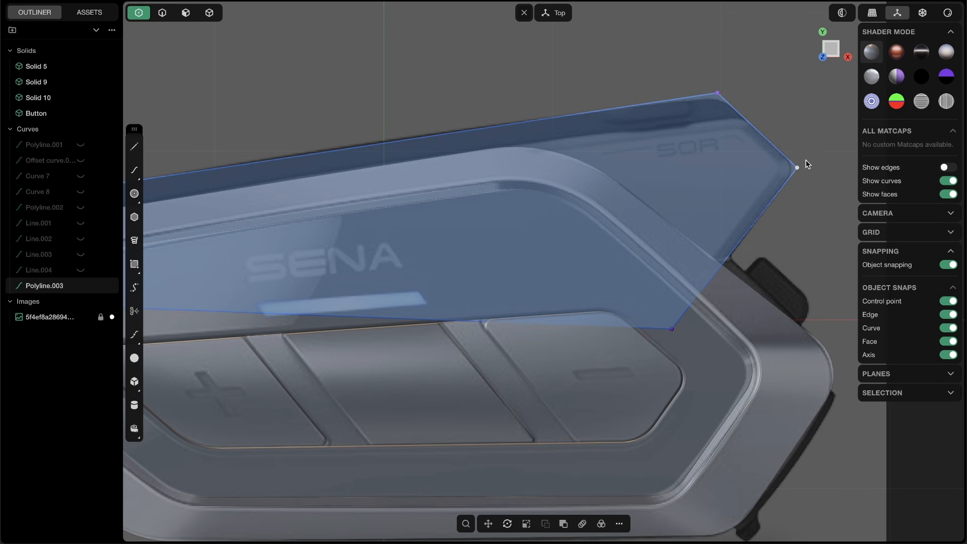
pyautogui.scroll(-2, 755, 146)
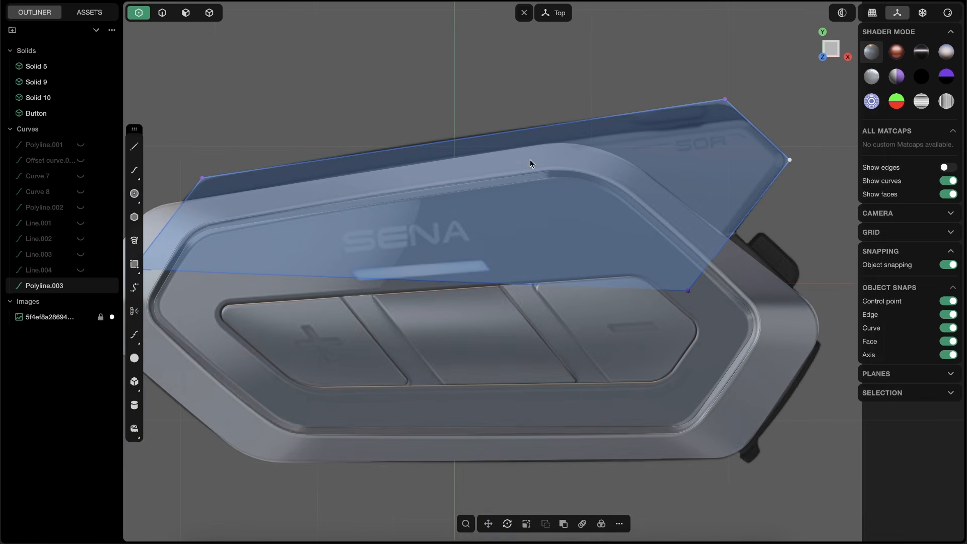
# Step: Fillet the rear housing outline's upper-left corner with a radius of about 0.29 m
pyautogui.keyDown('shift'); pyautogui.moveTo(445, 170); pyautogui.dragTo(521, 174, button='middle'); pyautogui.keyUp('shift')
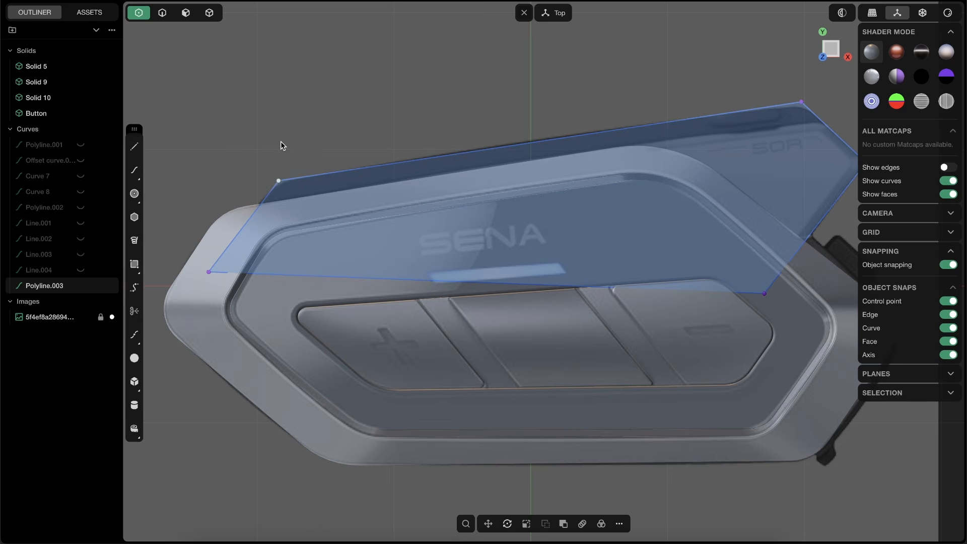
pyautogui.press('b')
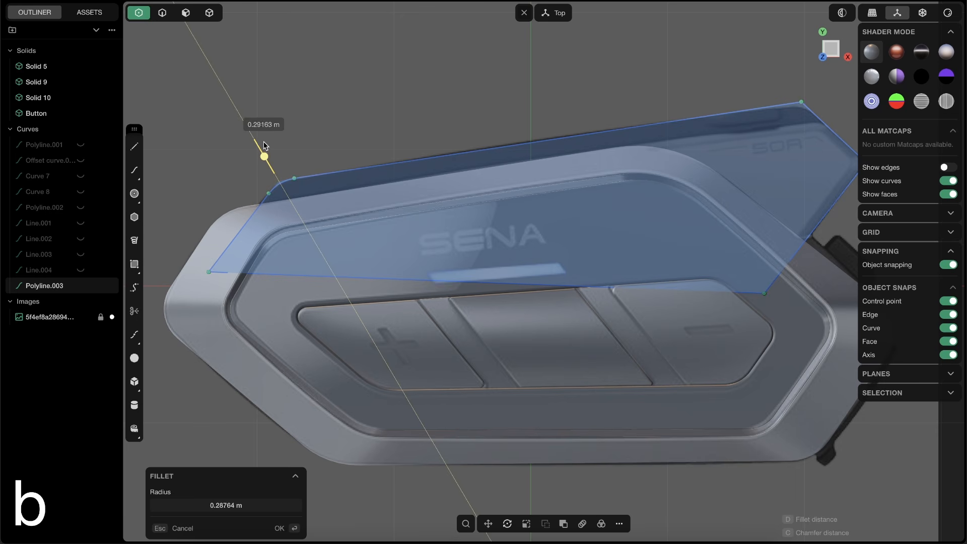
pyautogui.moveTo(263, 143); pyautogui.dragTo(263, 142)
pyautogui.rightClick(310, 123)
# Step: Fillet the outline's upper-right corner to match the reference and its outermost right corner with a radius of about 0.107 m
pyautogui.keyDown('shift'); pyautogui.moveTo(622, 107); pyautogui.dragTo(415, 173, button='middle'); pyautogui.keyUp('shift')
pyautogui.scroll(4, 592, 169)
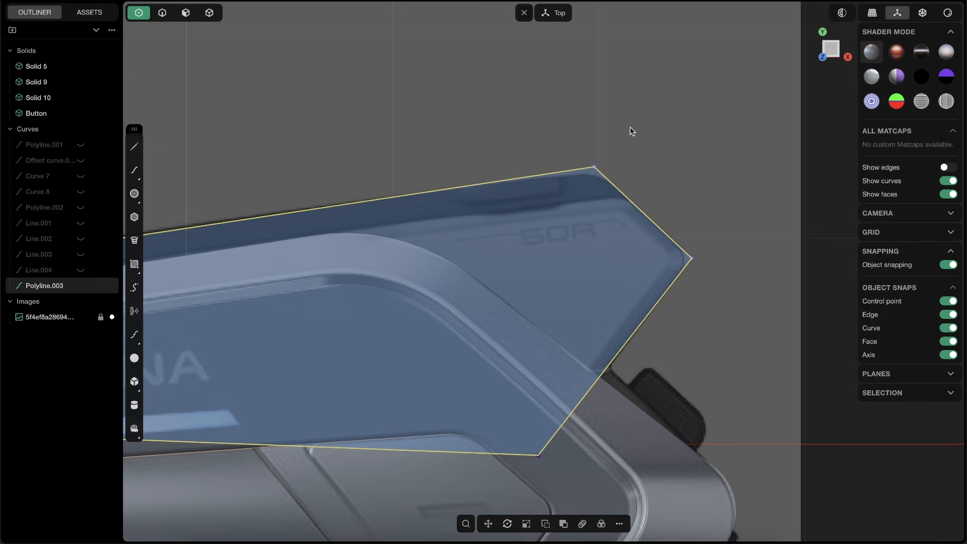
pyautogui.click(594, 167)
pyautogui.press('b')
pyautogui.moveTo(596, 165); pyautogui.dragTo(601, 146)
pyautogui.rightClick(619, 151)
pyautogui.click(691, 258)
pyautogui.press('b')
pyautogui.moveTo(700, 257); pyautogui.dragTo(722, 262)
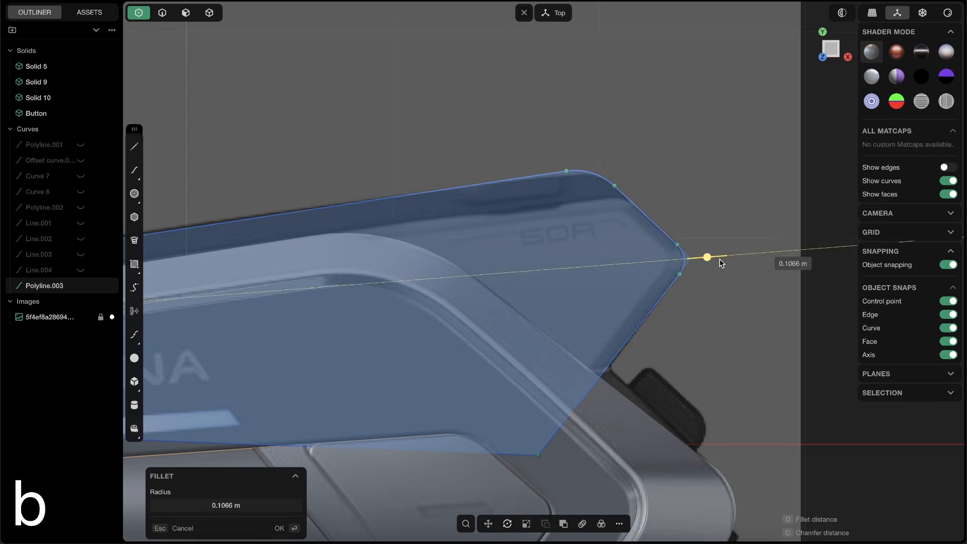
pyautogui.rightClick(719, 267)
# Step: Turn edge display back on and move the rear housing outline about 0.208 m down along Z to the body's mid-height
pyautogui.scroll(-5, 528, 233)
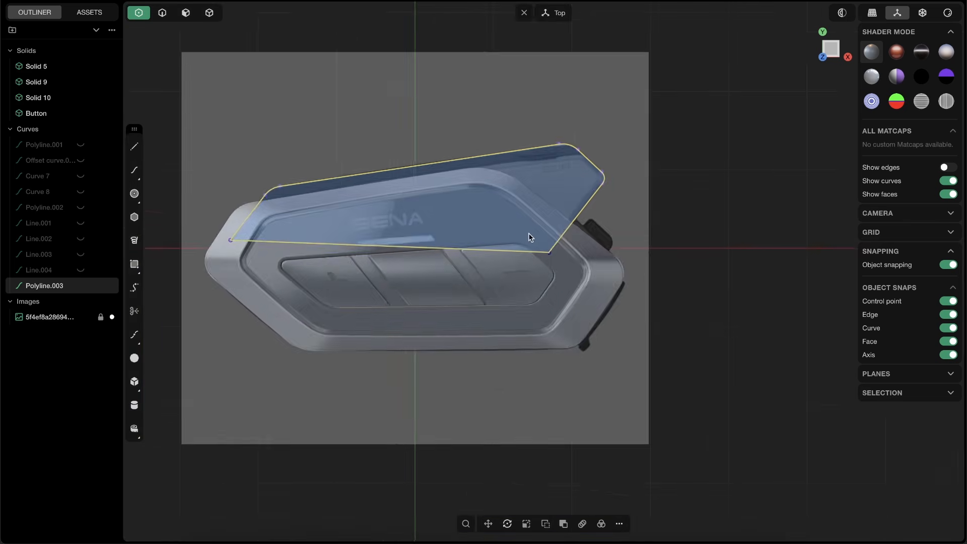
pyautogui.moveTo(527, 233); pyautogui.dragTo(371, 104, button='middle')
pyautogui.scroll(5, 545, 251)
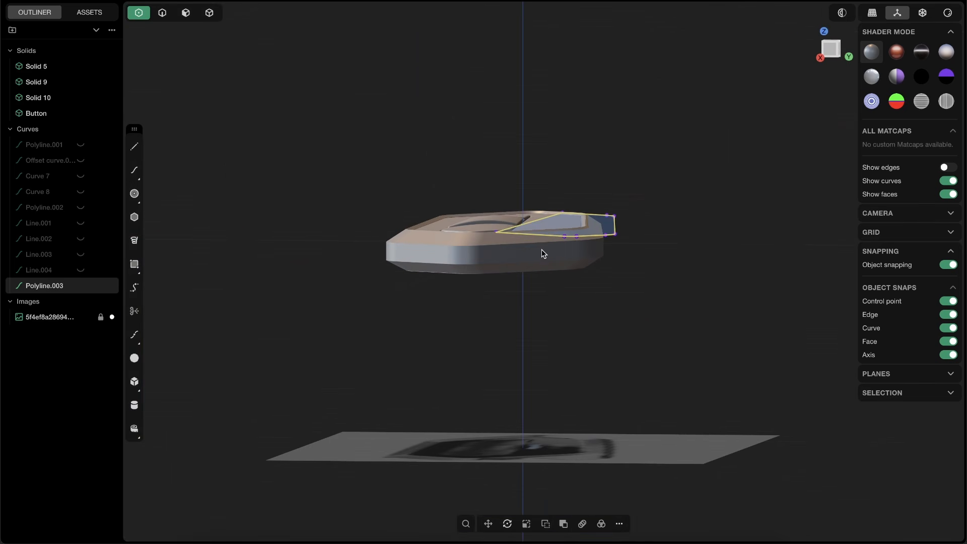
pyautogui.hotkey('shift', 'e')
pyautogui.moveTo(563, 248); pyautogui.dragTo(575, 242, button='middle')
pyautogui.press('g')
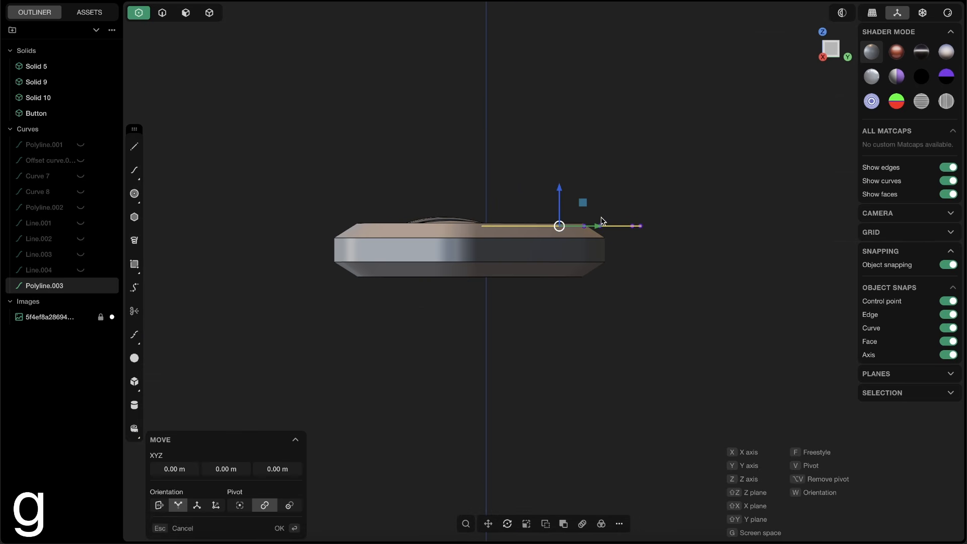
pyautogui.hotkey('alt', 'z')
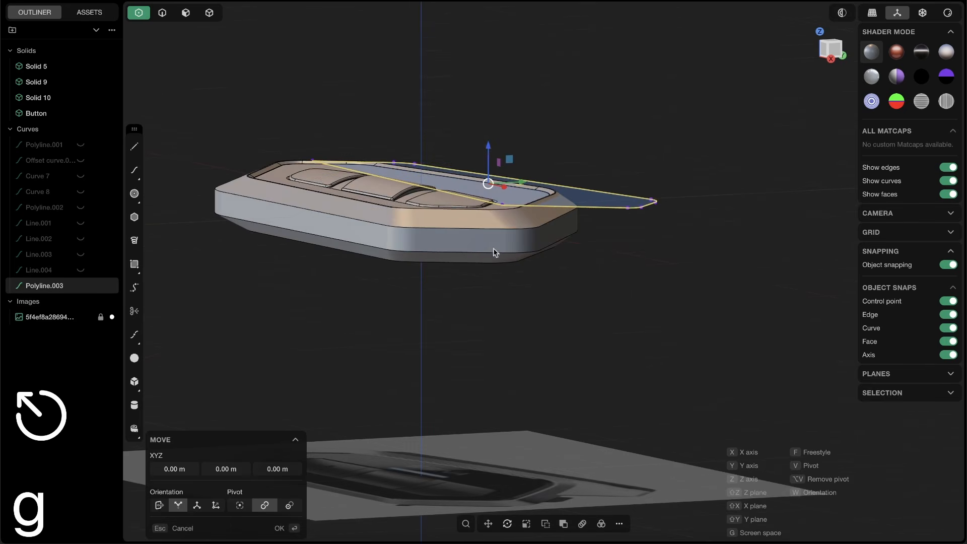
pyautogui.moveTo(495, 253); pyautogui.dragTo(440, 222, button='middle')
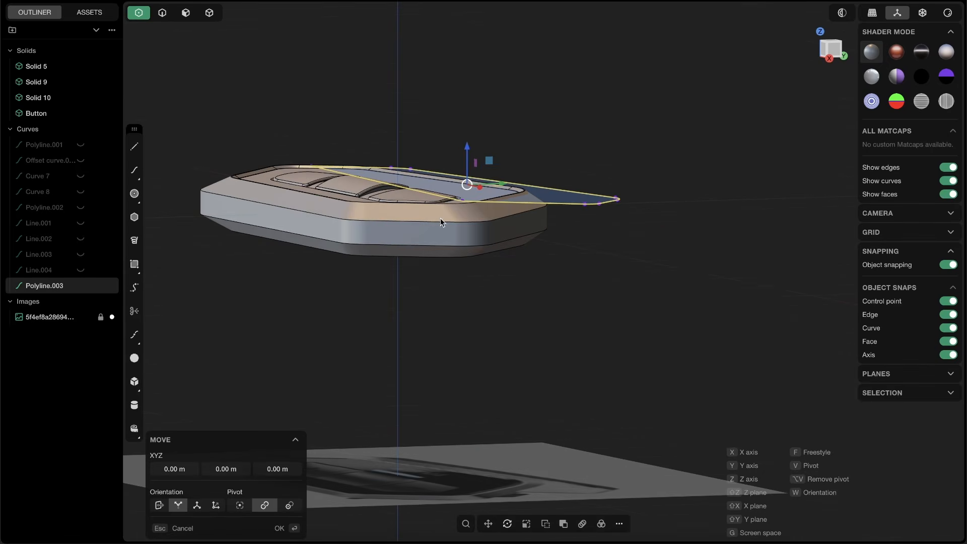
pyautogui.moveTo(469, 159); pyautogui.dragTo(667, 202)
pyautogui.moveTo(631, 205); pyautogui.dragTo(651, 154, button='middle')
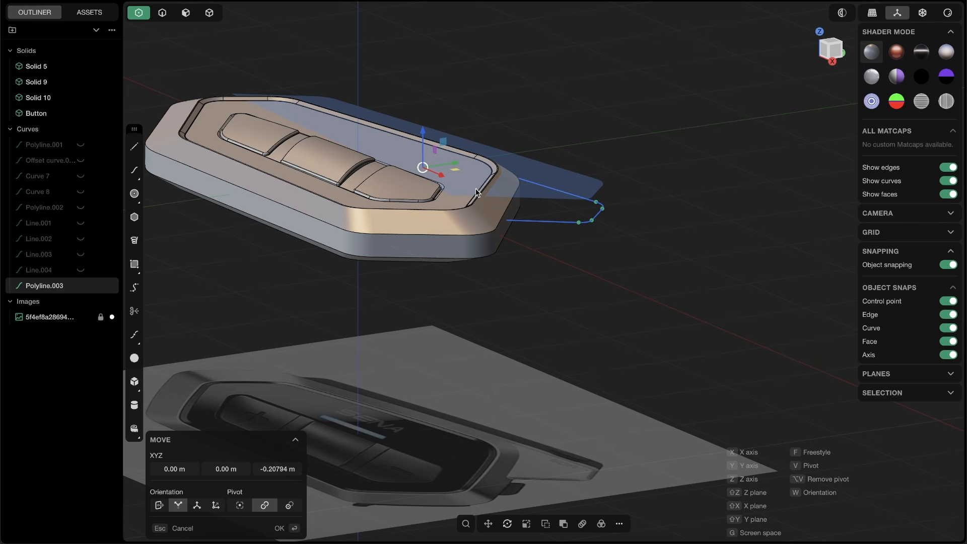
pyautogui.press('3')
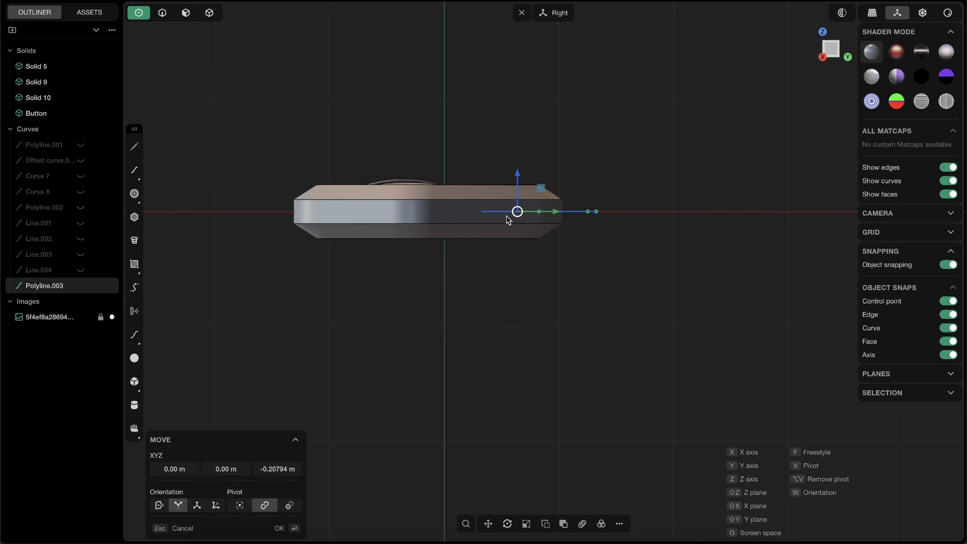
pyautogui.press('Return')
# Step: Extrude the rear housing outline's region symmetrically by about 0.105 m in both directions as a new body
pyautogui.scroll(4, 539, 209)
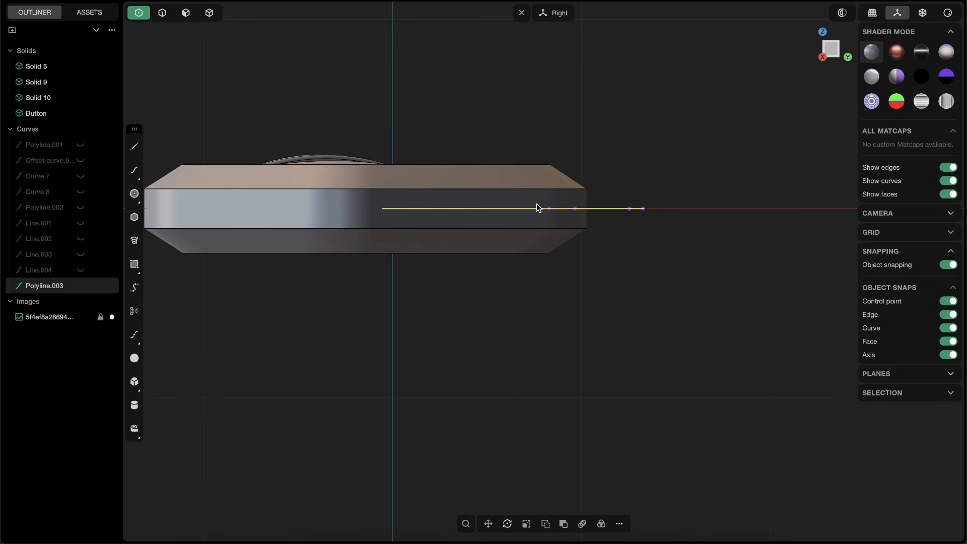
pyautogui.moveTo(540, 210); pyautogui.dragTo(565, 243, button='middle')
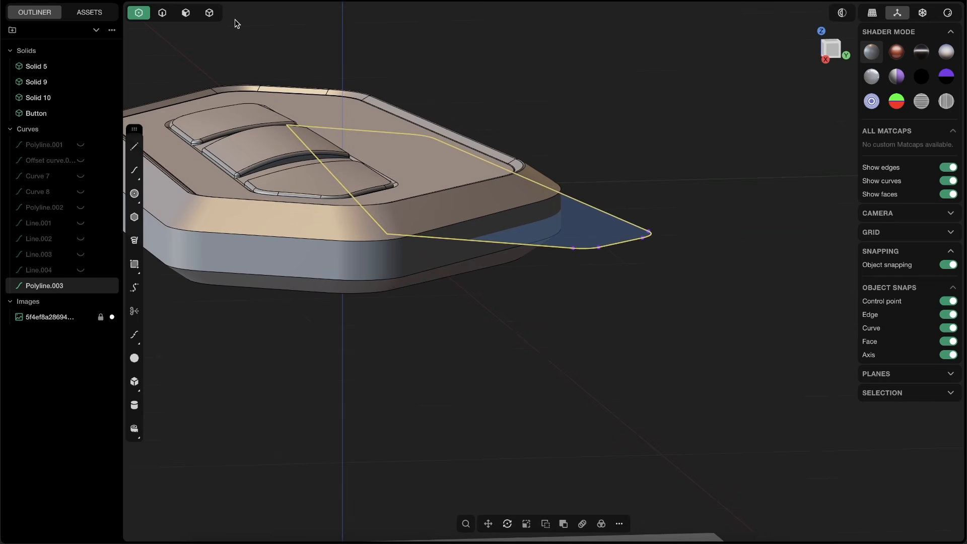
pyautogui.click(186, 14)
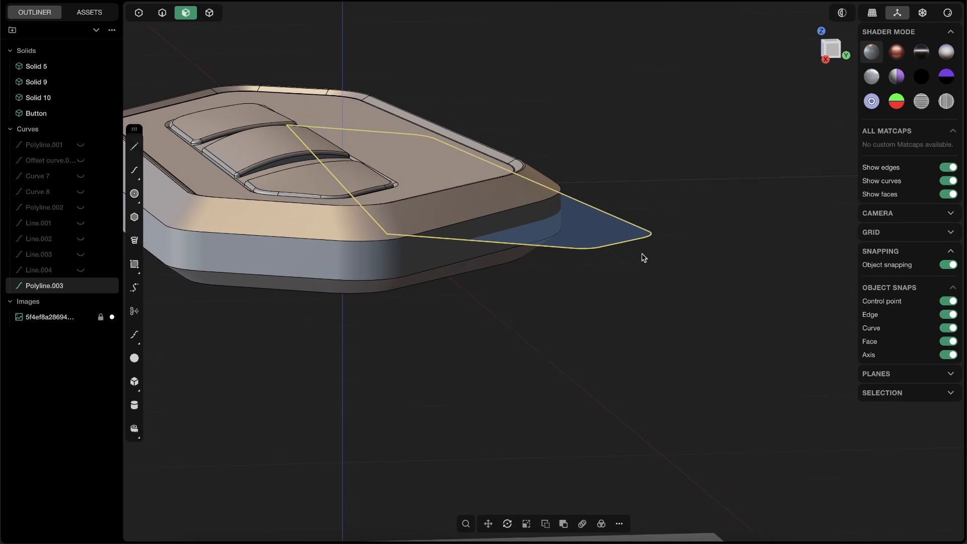
pyautogui.click(582, 195)
pyautogui.press('e')
pyautogui.moveTo(541, 214); pyautogui.dragTo(598, 197, button='middle')
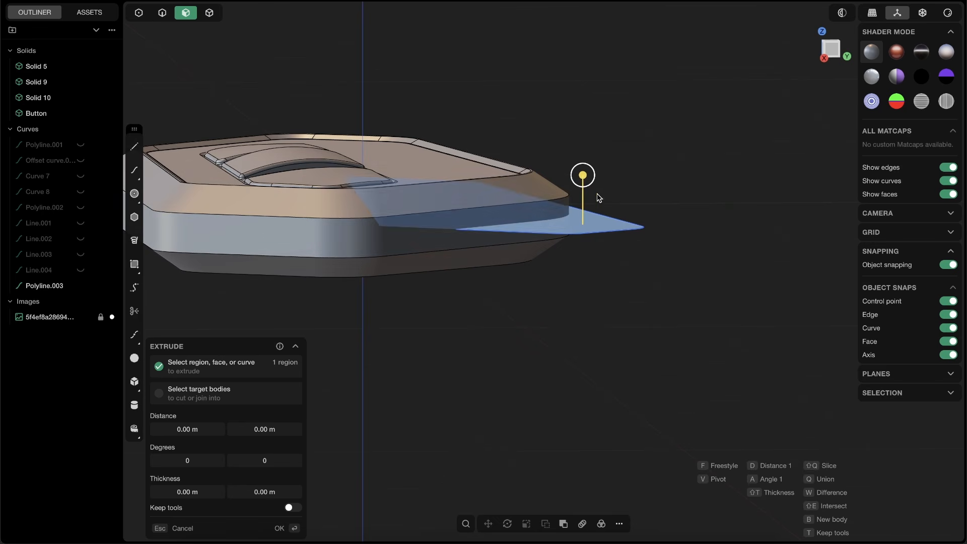
pyautogui.moveTo(584, 178); pyautogui.dragTo(534, 206)
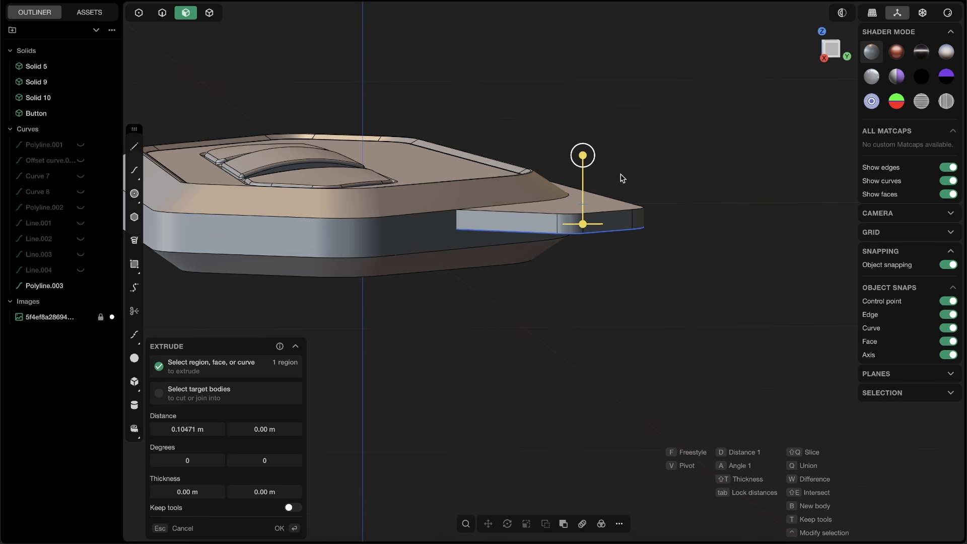
pyautogui.moveTo(526, 232); pyautogui.dragTo(540, 204, button='middle')
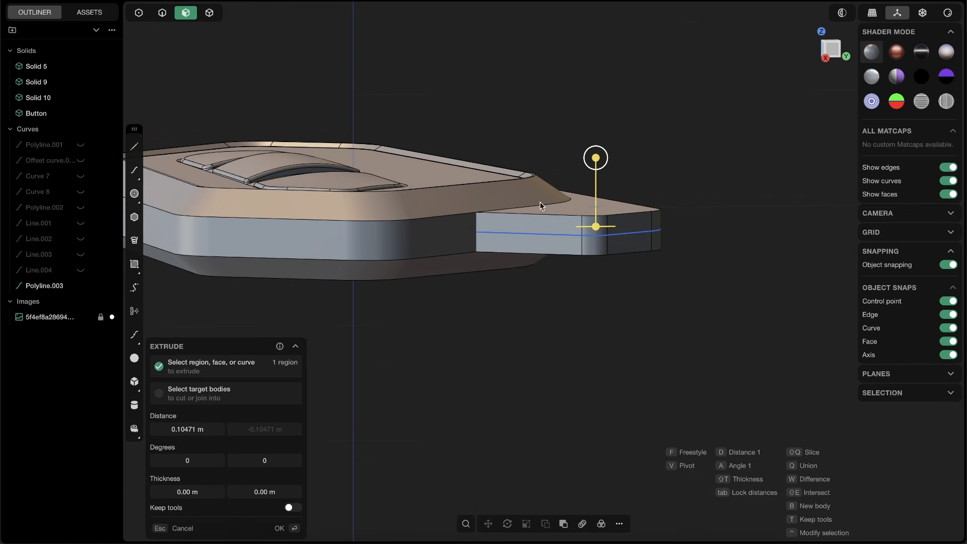
pyautogui.moveTo(599, 175); pyautogui.dragTo(557, 203)
pyautogui.press('Tab')
pyautogui.press('Tab')
pyautogui.press('Return')
pyautogui.click(627, 176)
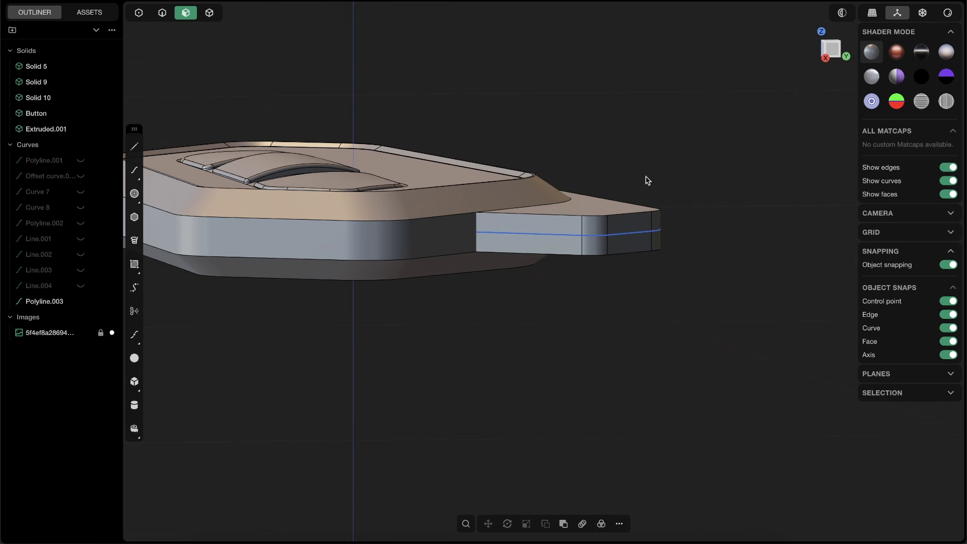
# Step: Hide the rear housing's outline curve lying around the middle of the extruded body
pyautogui.moveTo(627, 176); pyautogui.dragTo(656, 238, button='middle')
pyautogui.press('2')
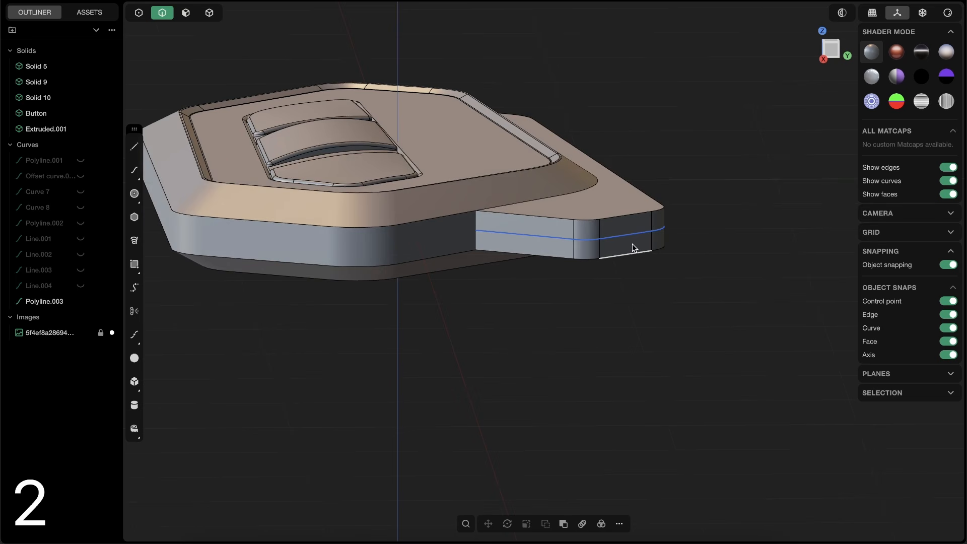
pyautogui.click(630, 238)
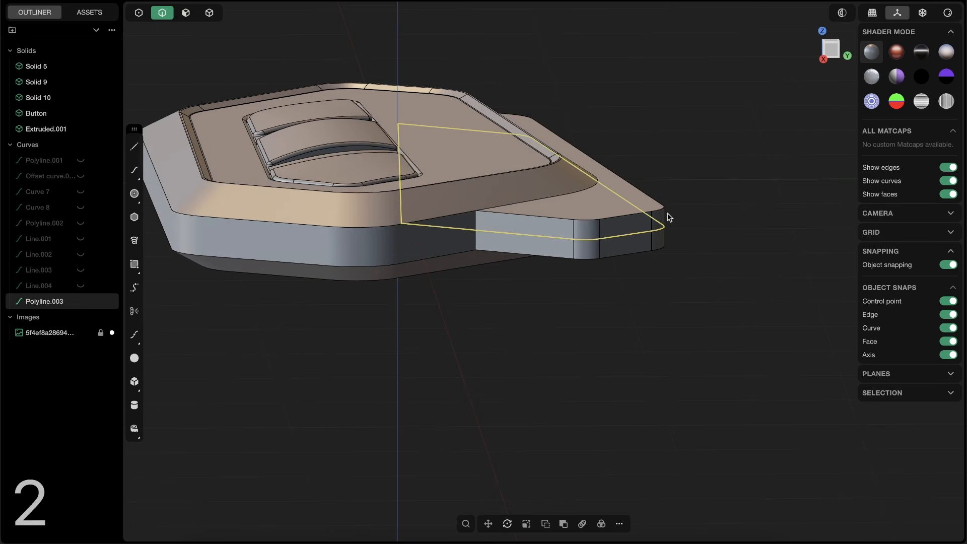
pyautogui.press('h')
pyautogui.scroll(3, 582, 228)
pyautogui.moveTo(581, 230); pyautogui.dragTo(550, 233, button='middle')
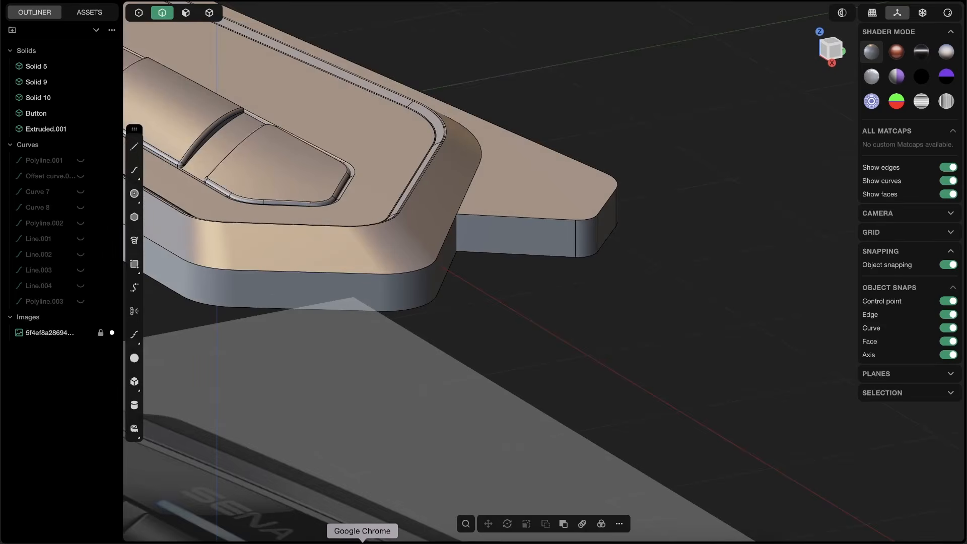
# Step: Check the SENA photo in the browser and compare its rear housing with the extruded body
pyautogui.click(362, 540)
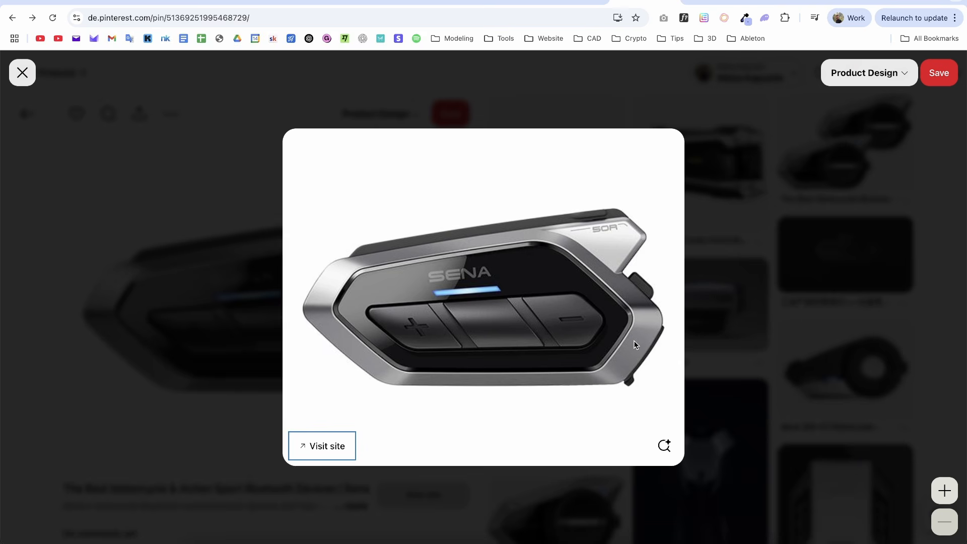
pyautogui.hotkey('alt', 'Tab')
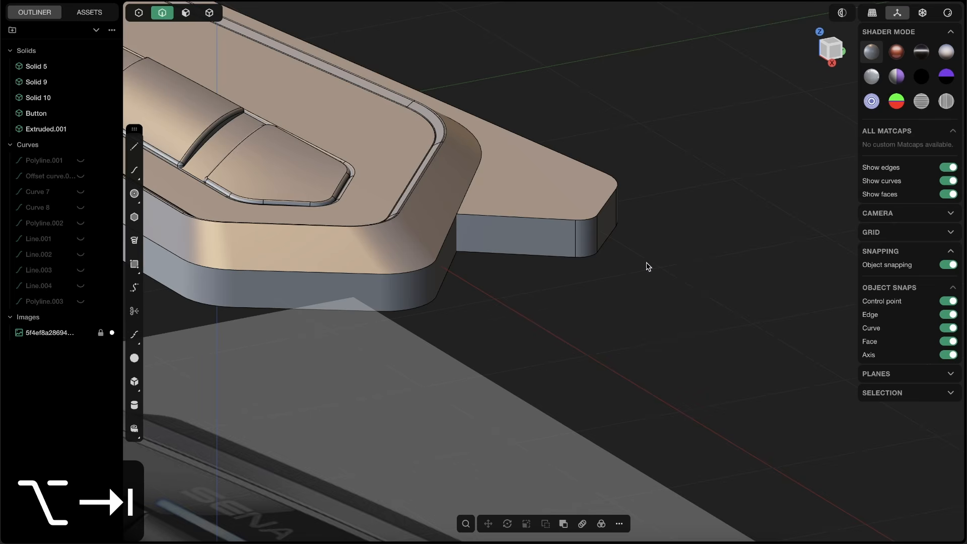
pyautogui.moveTo(580, 209); pyautogui.dragTo(476, 221, button='middle')
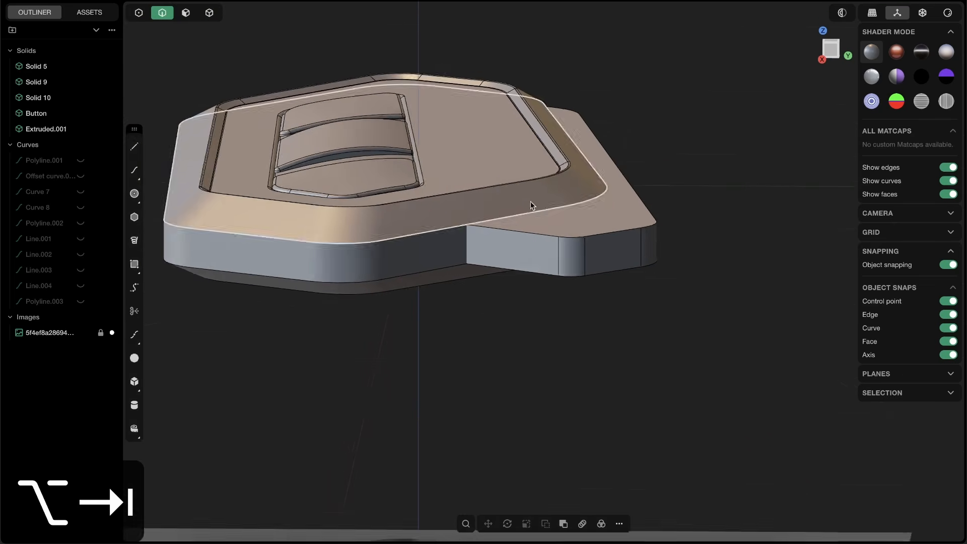
pyautogui.scroll(4, 531, 202)
pyautogui.keyDown('shift'); pyautogui.moveTo(583, 176); pyautogui.dragTo(526, 218, button='middle'); pyautogui.keyUp('shift')
pyautogui.press('3')
pyautogui.click(568, 220)
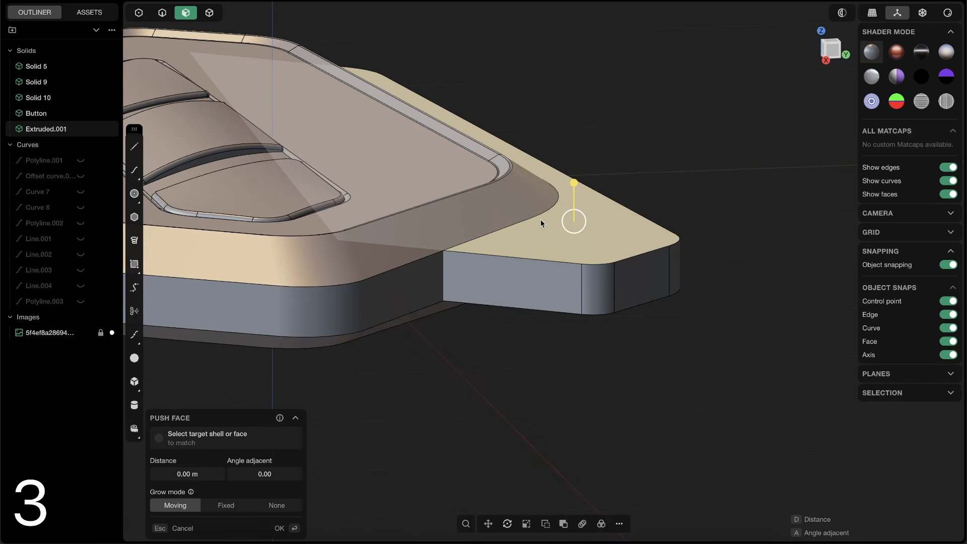
pyautogui.hotkey('alt', 'Tab')
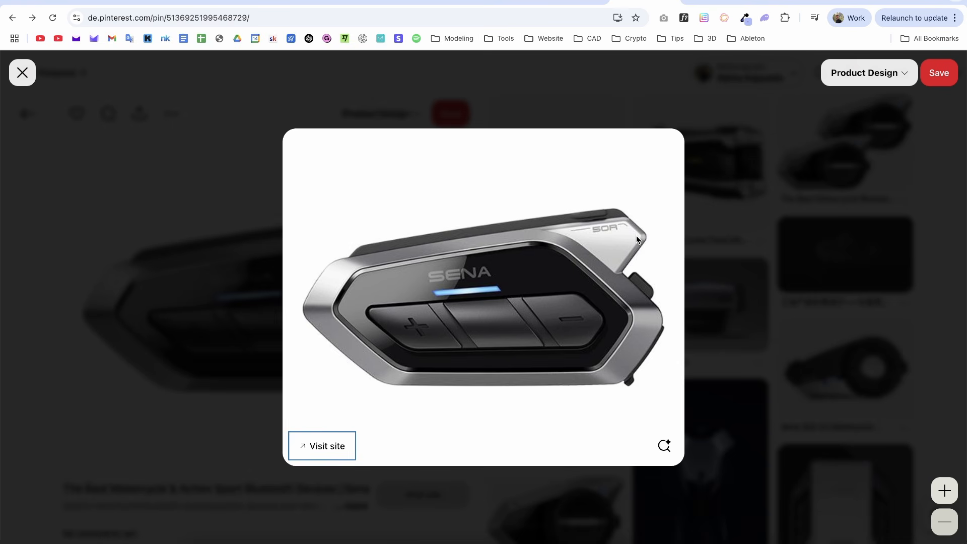
pyautogui.hotkey('alt', 'Tab')
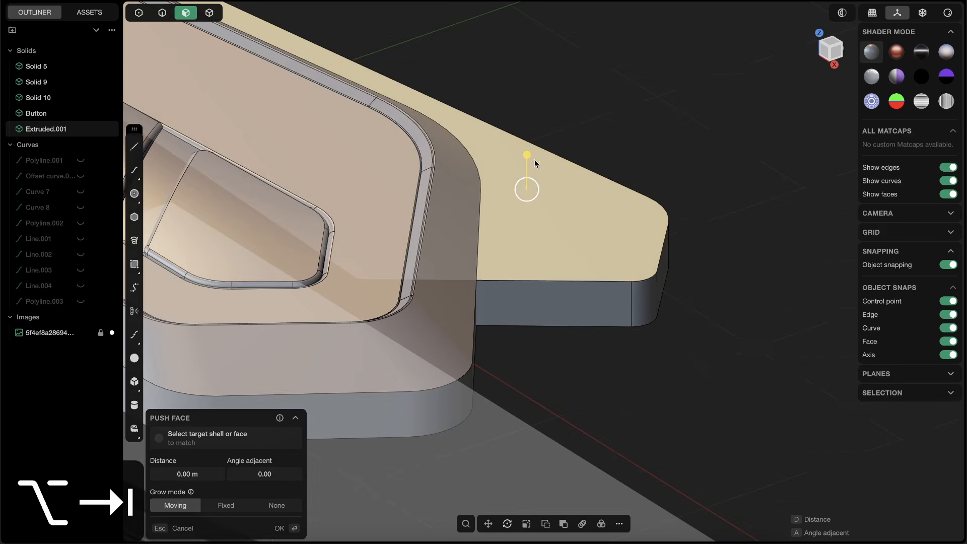
pyautogui.moveTo(534, 159); pyautogui.dragTo(548, 204, button='middle')
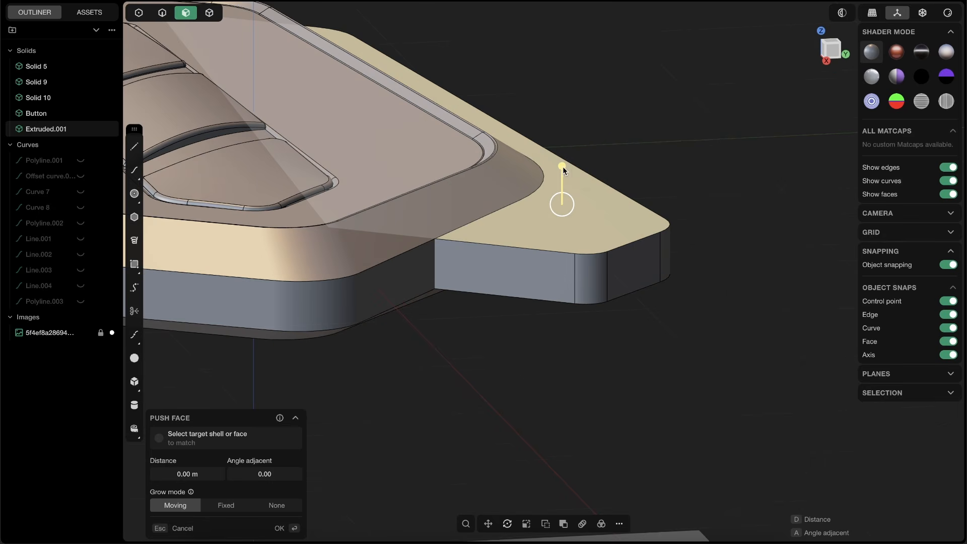
pyautogui.moveTo(563, 166)
pyautogui.mouseDown()
pyautogui.moveTo(562, 140)
pyautogui.moveTo(562, 160)
pyautogui.mouseUp()
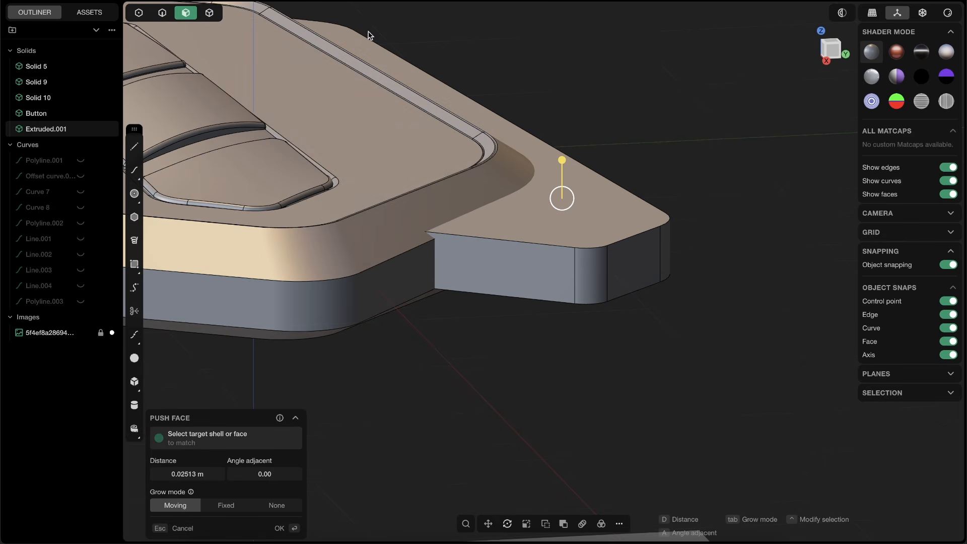
pyautogui.press('Escape')
# Step: In top view, duplicate the main body's long upper straight outer edge as a separate curve
pyautogui.click(831, 39)
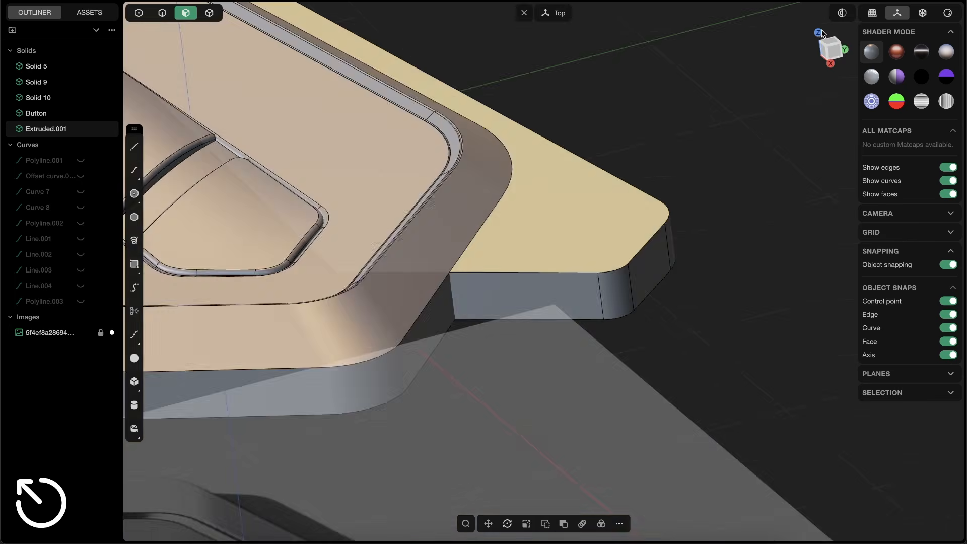
pyautogui.press('Escape')
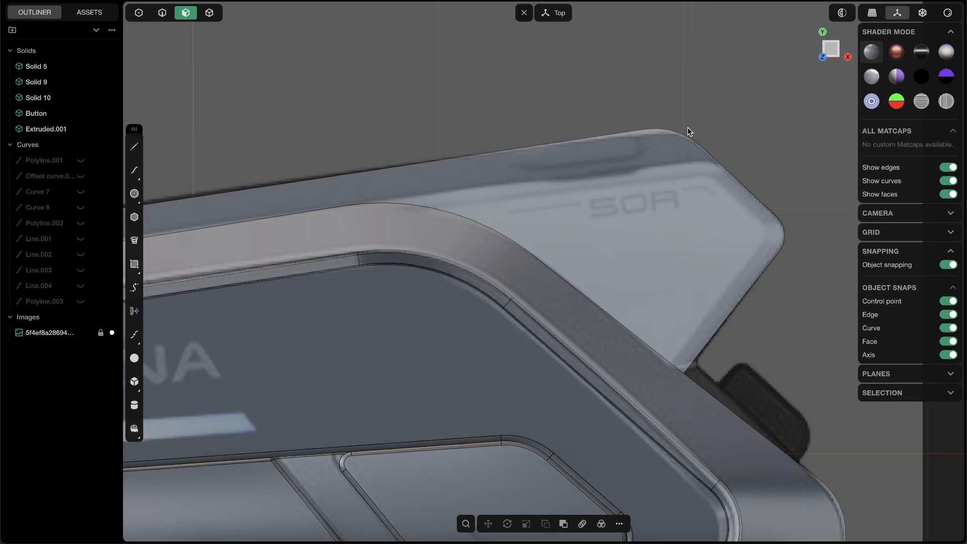
pyautogui.scroll(-5, 527, 179)
pyautogui.scroll(6, 534, 183)
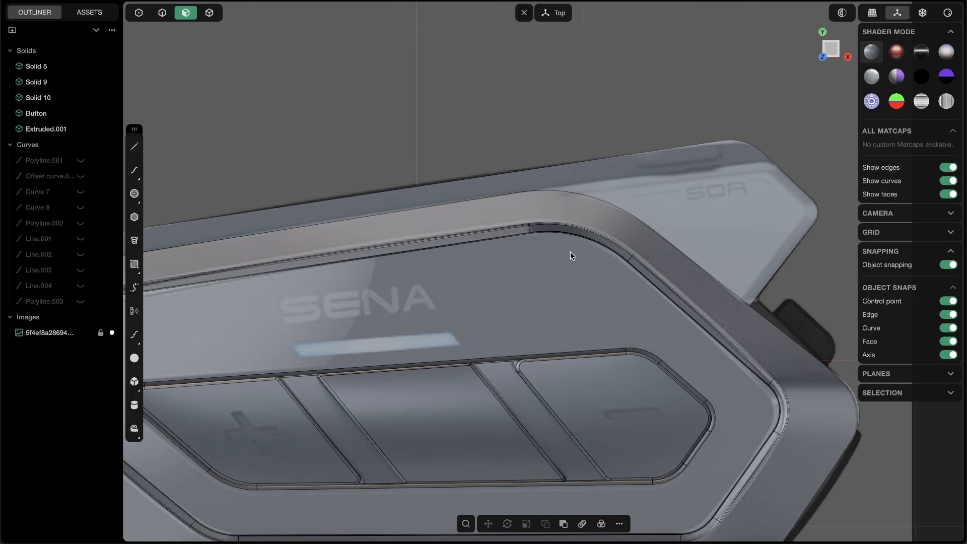
pyautogui.press('2')
pyautogui.click(456, 203)
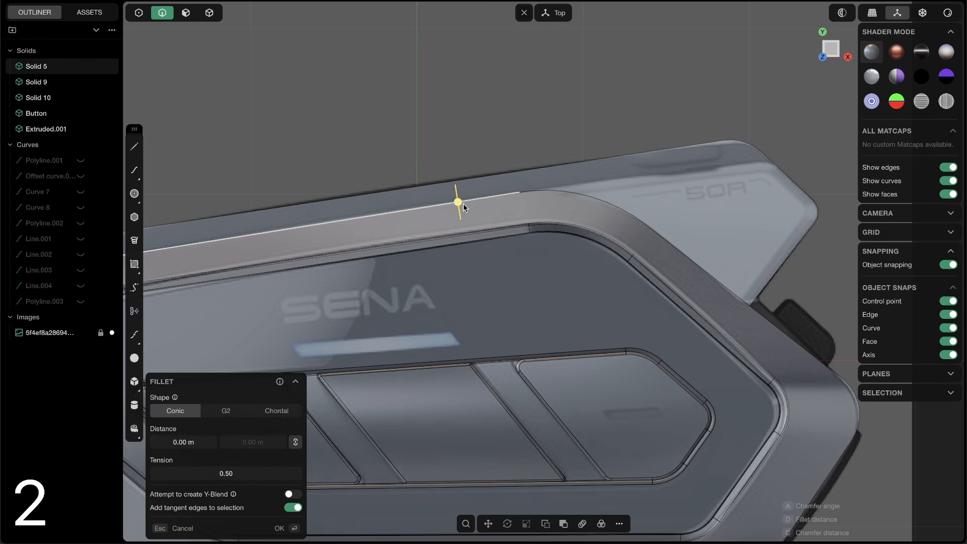
pyautogui.scroll(-2, 486, 198)
pyautogui.scroll(2, 570, 187)
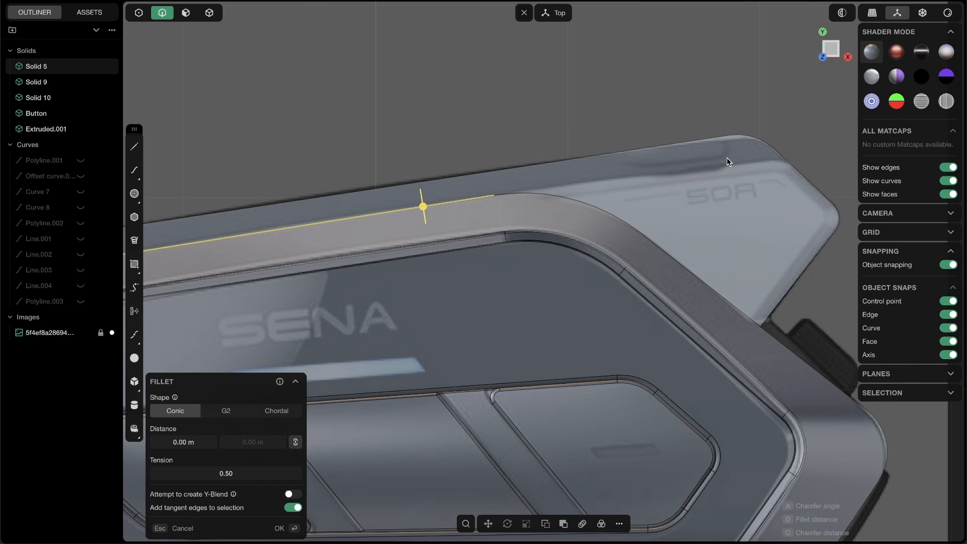
pyautogui.scroll(-4, 482, 215)
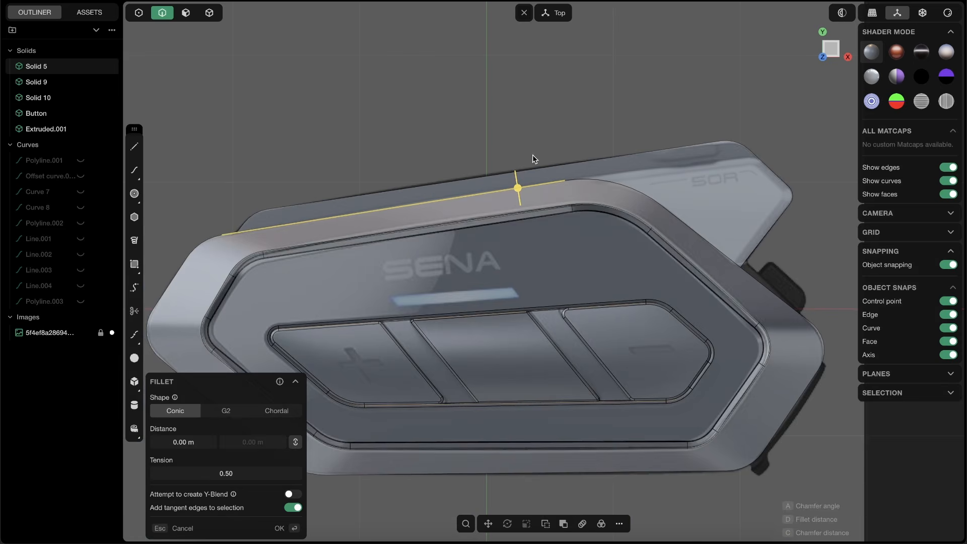
pyautogui.moveTo(533, 155); pyautogui.dragTo(522, 190, button='middle')
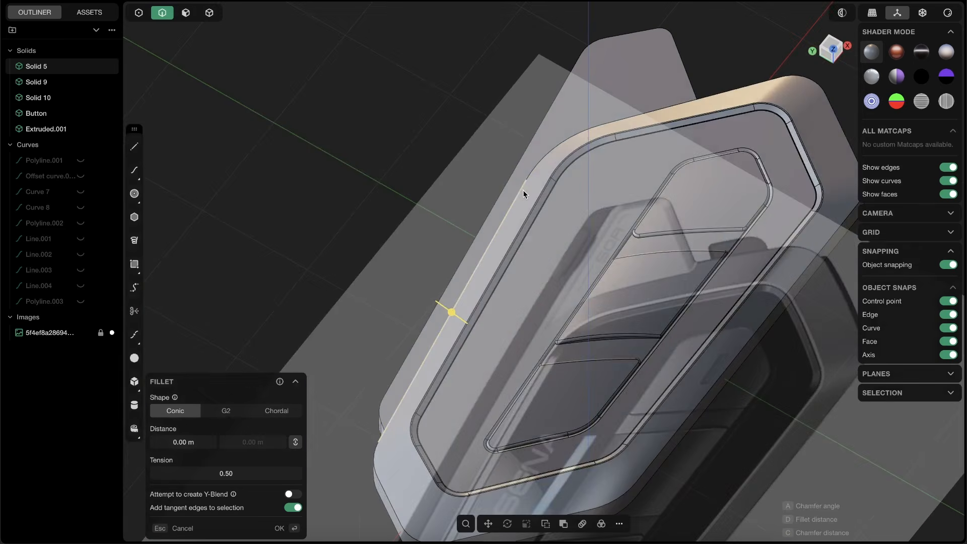
pyautogui.click(832, 48)
pyautogui.hotkey('shift', 'd')
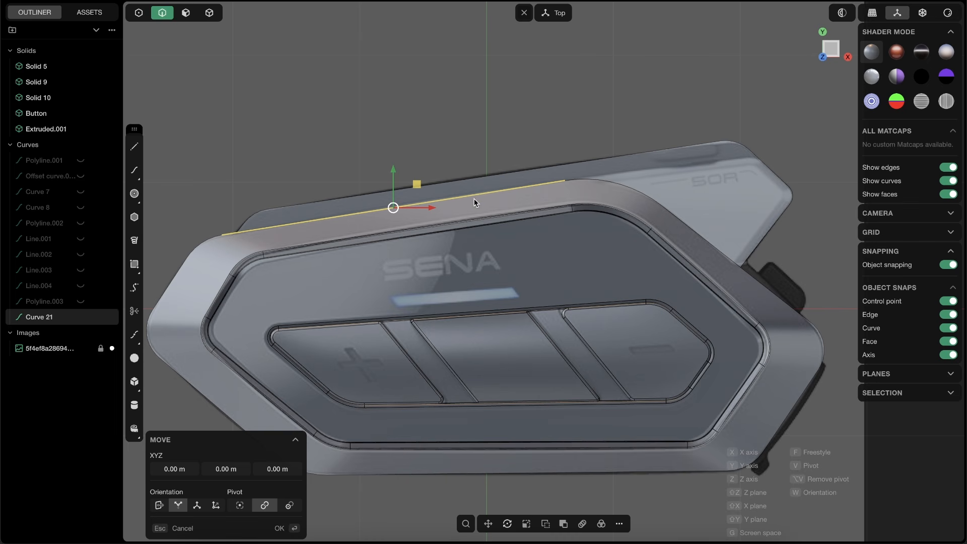
# Step: Scale the duplicated curve uniformly by about 4 so it extends past both ends of the rear housing
pyautogui.press('s')
pyautogui.press('s')
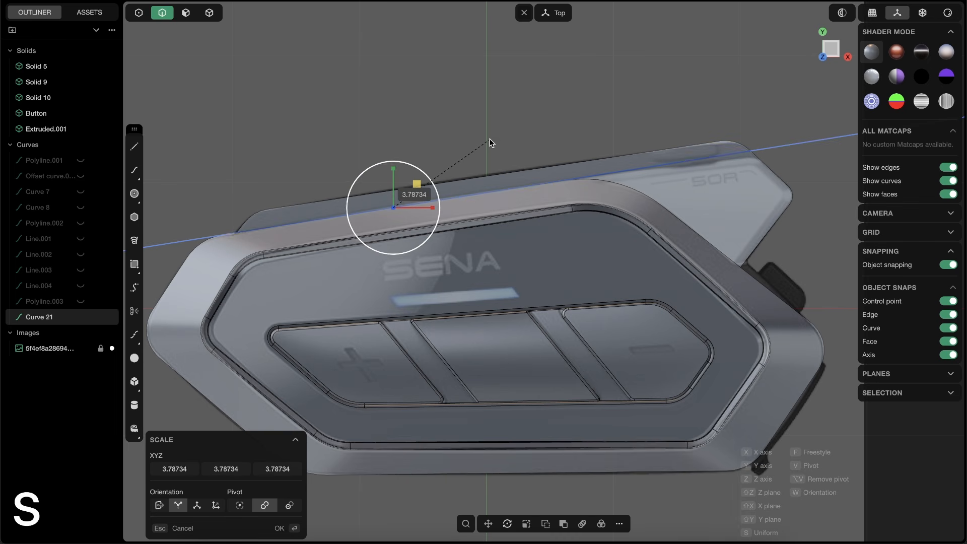
pyautogui.moveTo(568, 300); pyautogui.dragTo(617, 126, button='middle')
pyautogui.click(831, 43)
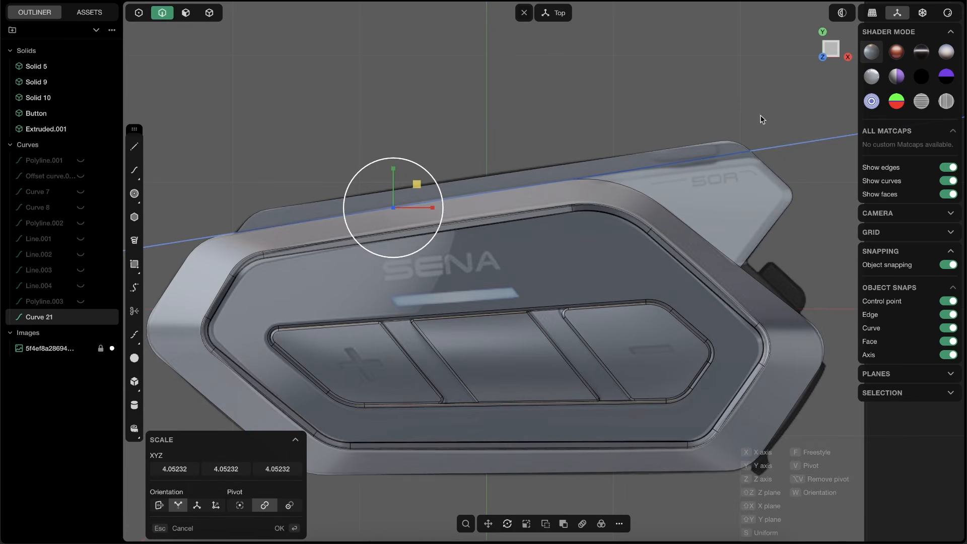
pyautogui.click(544, 146)
# Step: Imprint the scaled curve onto the rear housing body from the top view, using the Vector method
pyautogui.scroll(5, 588, 184)
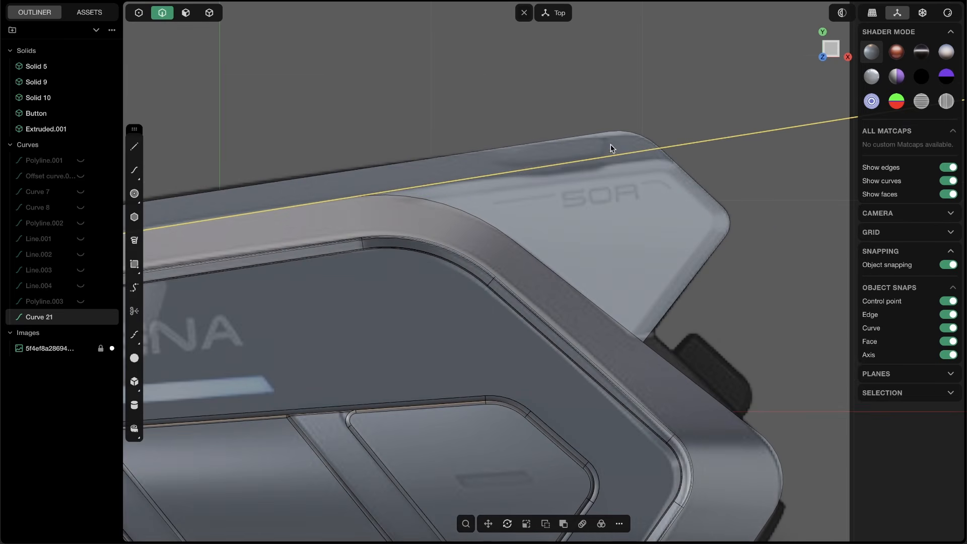
pyautogui.moveTo(647, 154); pyautogui.dragTo(614, 153, button='middle')
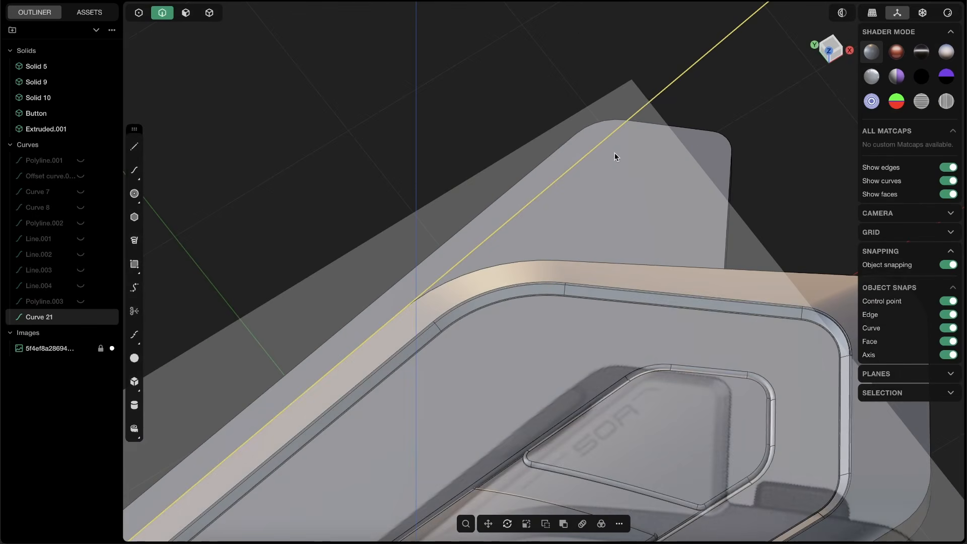
pyautogui.click(840, 47)
pyautogui.scroll(4, 659, 167)
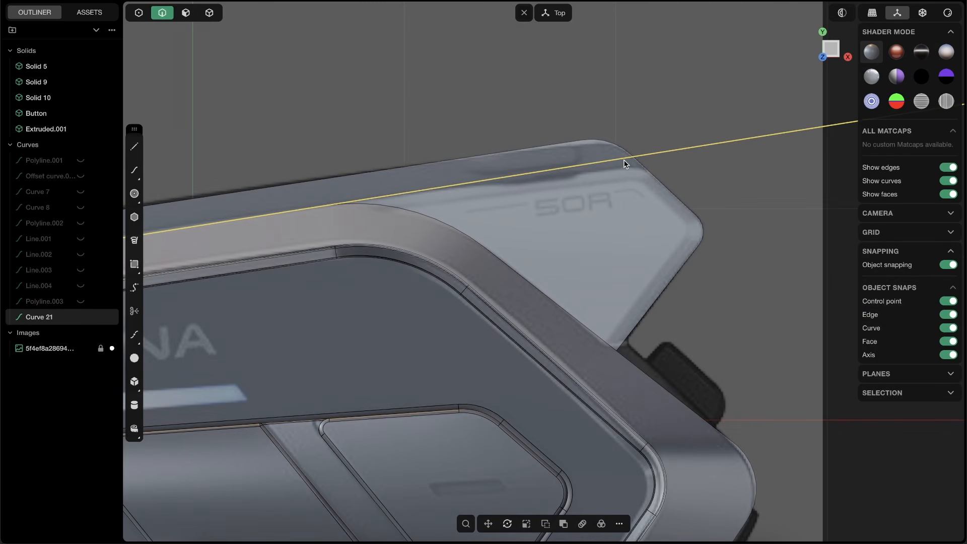
pyautogui.write('fim')
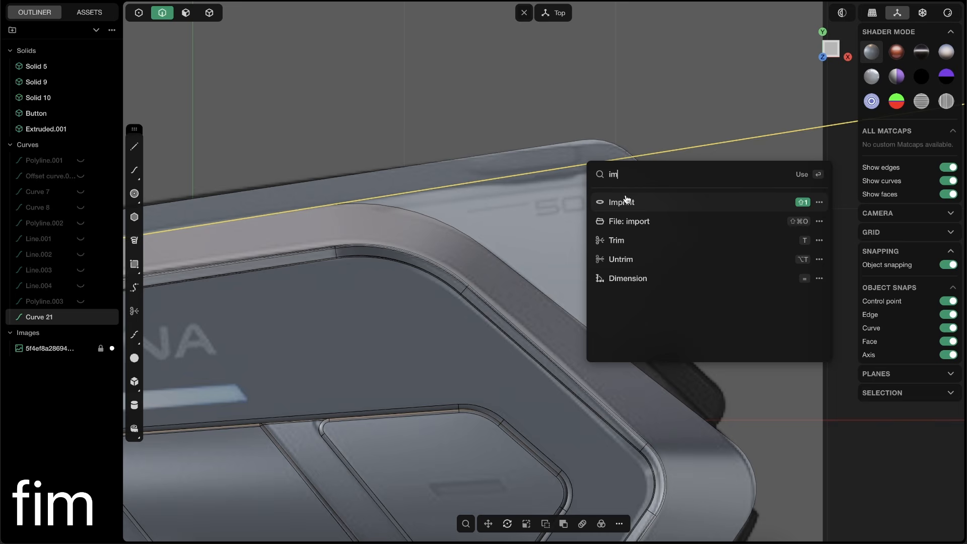
pyautogui.click(626, 202)
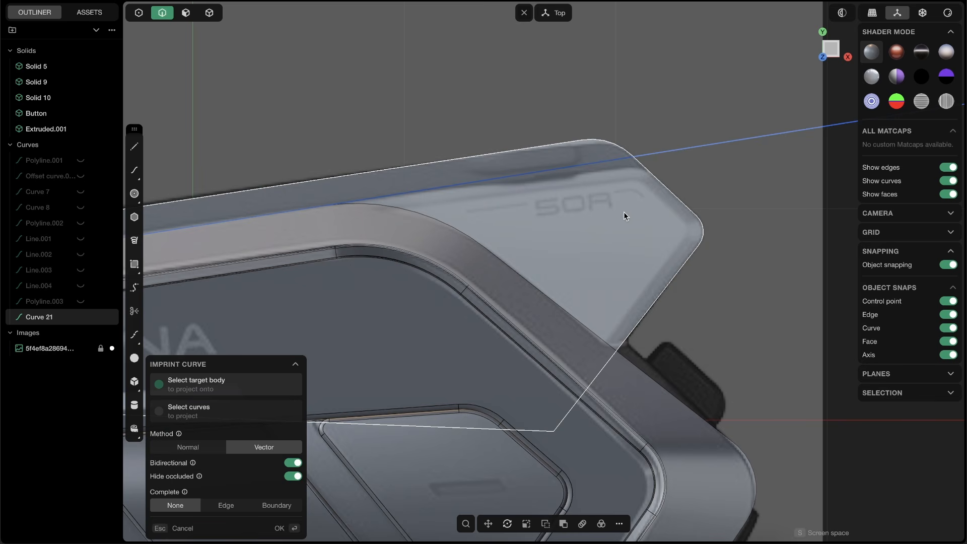
pyautogui.click(602, 213)
pyautogui.press('Return')
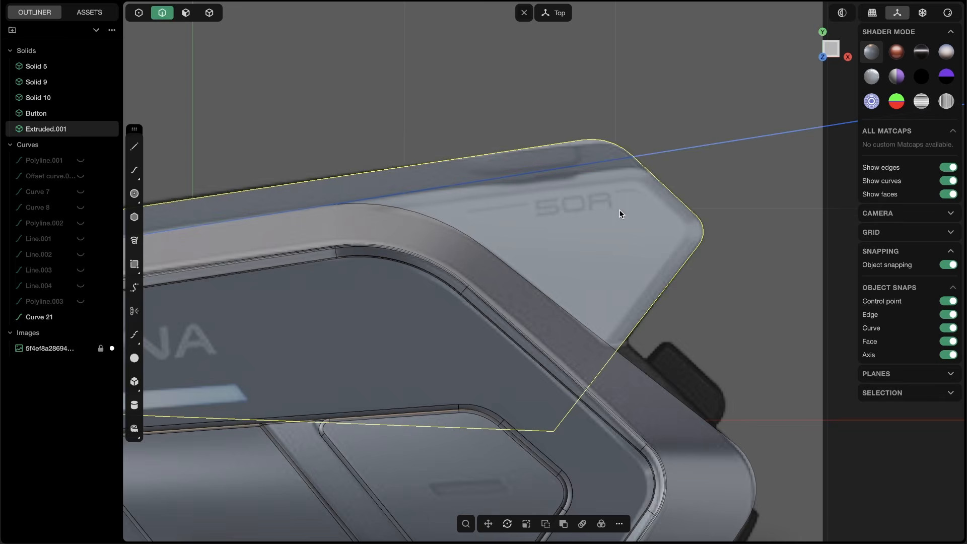
# Step: Delete the scaled curve that was used for the imprint on the rear housing
pyautogui.moveTo(619, 210); pyautogui.dragTo(603, 124, button='middle')
pyautogui.moveTo(757, 239); pyautogui.dragTo(726, 119)
pyautogui.press('x')
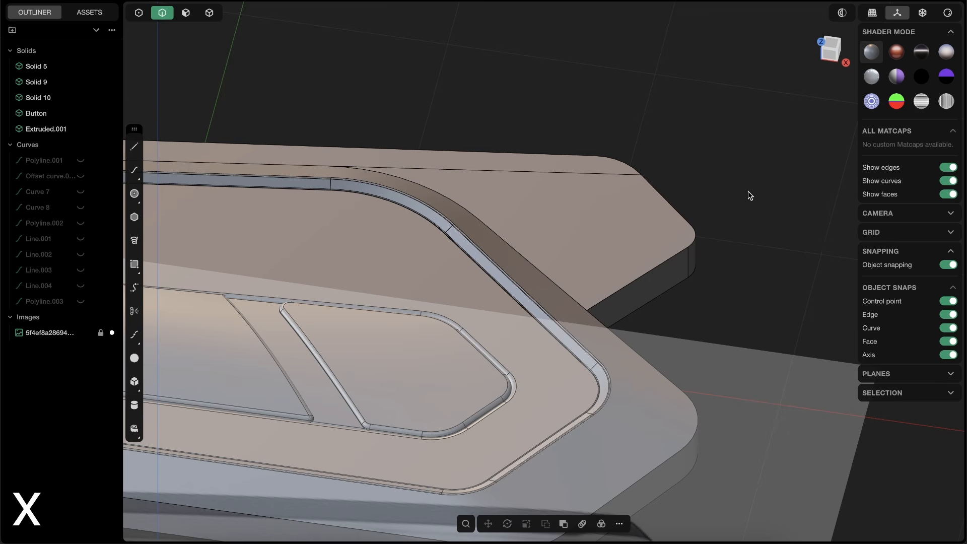
pyautogui.moveTo(750, 194); pyautogui.dragTo(421, 126, button='middle')
pyautogui.moveTo(601, 174)
pyautogui.mouseDown(button='middle')
pyautogui.moveTo(576, 166)
pyautogui.moveTo(586, 164)
pyautogui.mouseUp(button='middle')
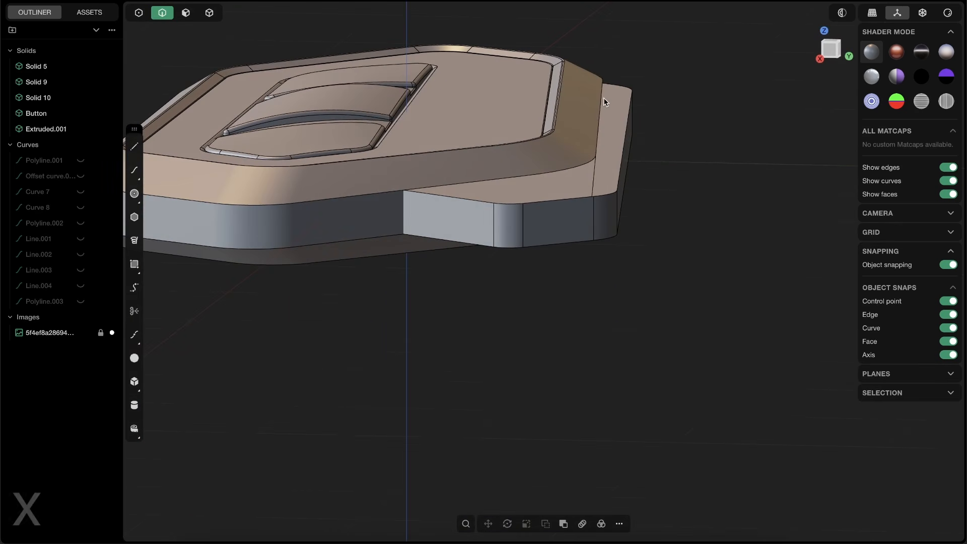
pyautogui.click(592, 185)
pyautogui.press('f')
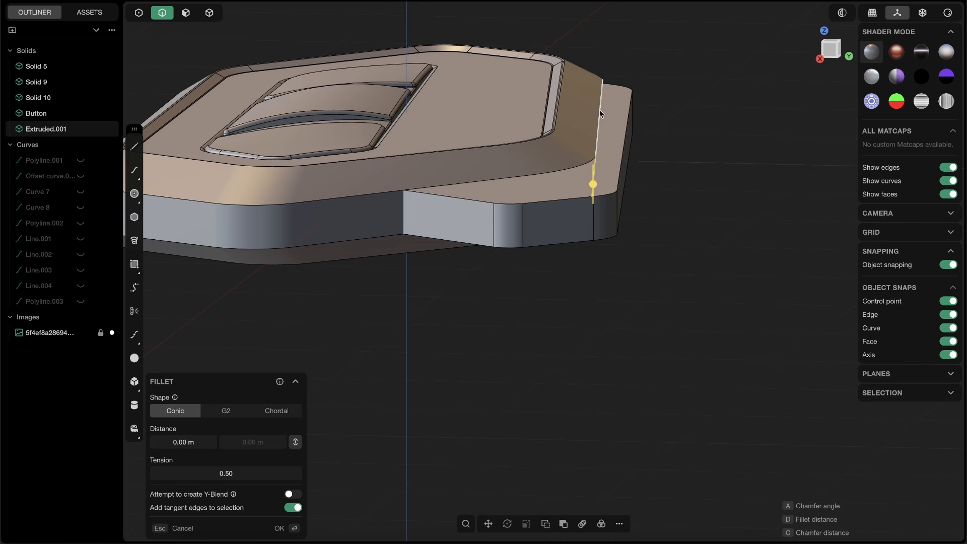
pyautogui.hotkey('alt', 'Tab')
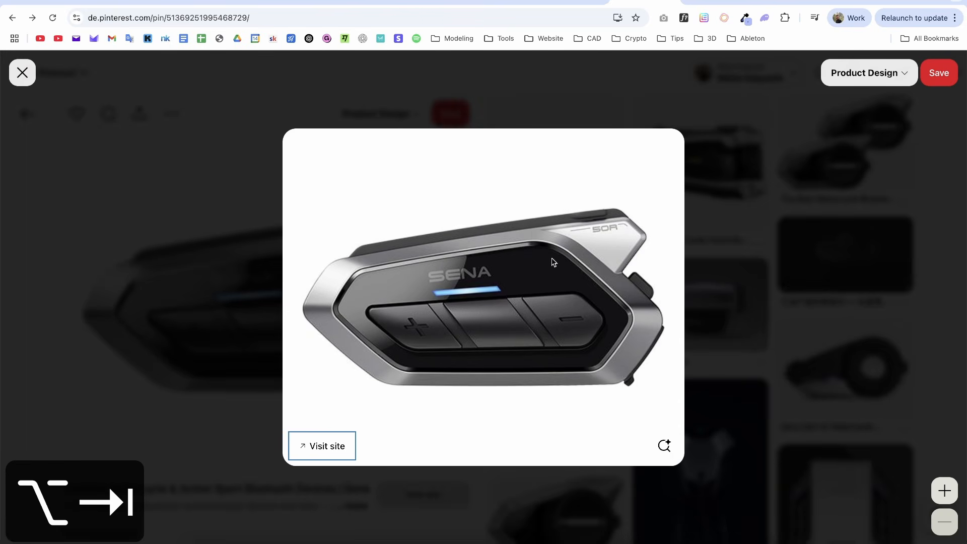
pyautogui.hotkey('alt', 'Tab')
pyautogui.moveTo(513, 192); pyautogui.dragTo(660, 234, button='middle')
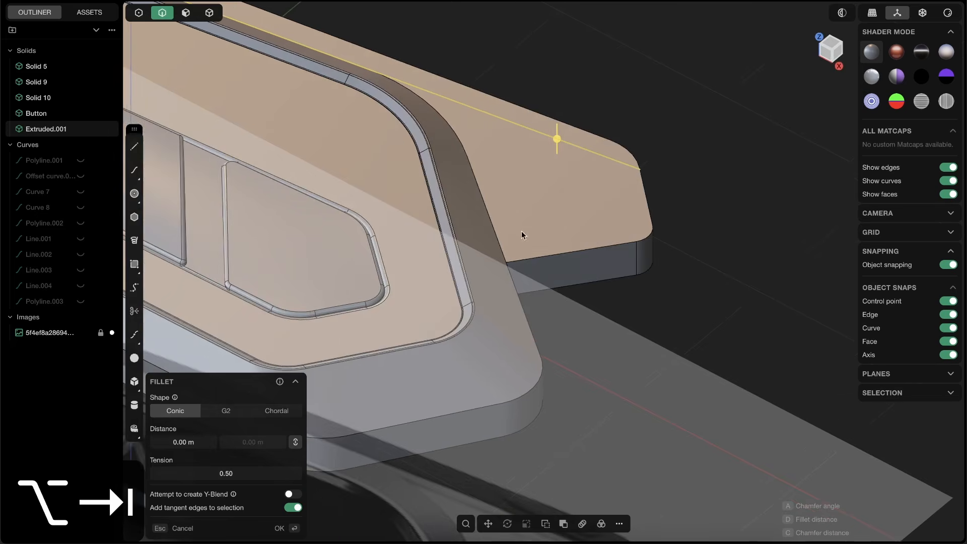
pyautogui.moveTo(521, 231); pyautogui.dragTo(477, 219, button='middle')
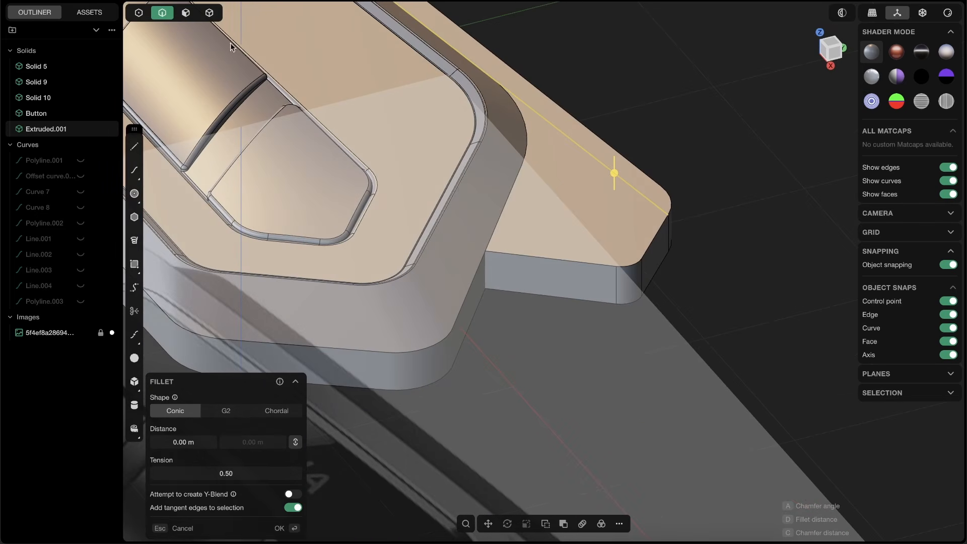
# Step: Extrude the rear housing's top face in front of the imprinted line upward by about 0.05 m
pyautogui.press('3')
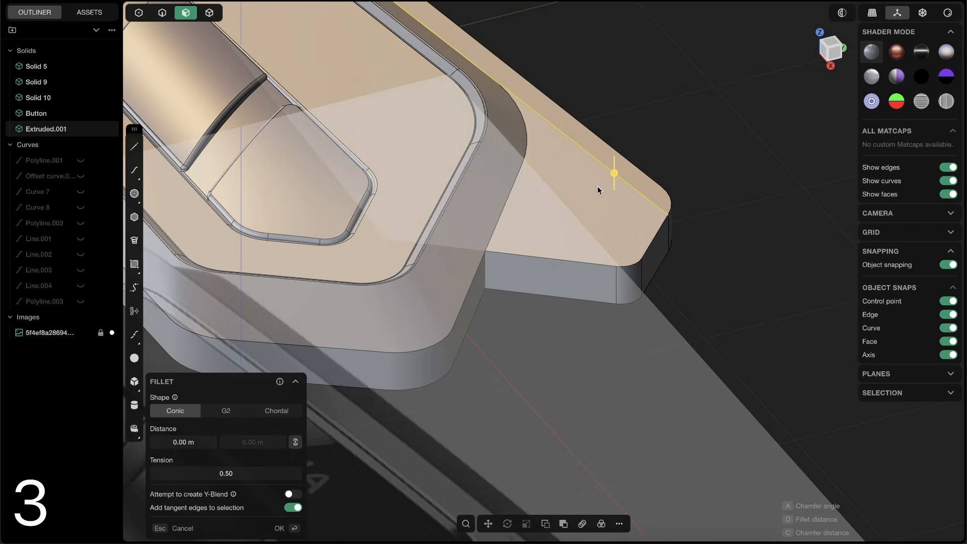
pyautogui.click(598, 187)
pyautogui.moveTo(550, 272); pyautogui.dragTo(513, 211, button='middle')
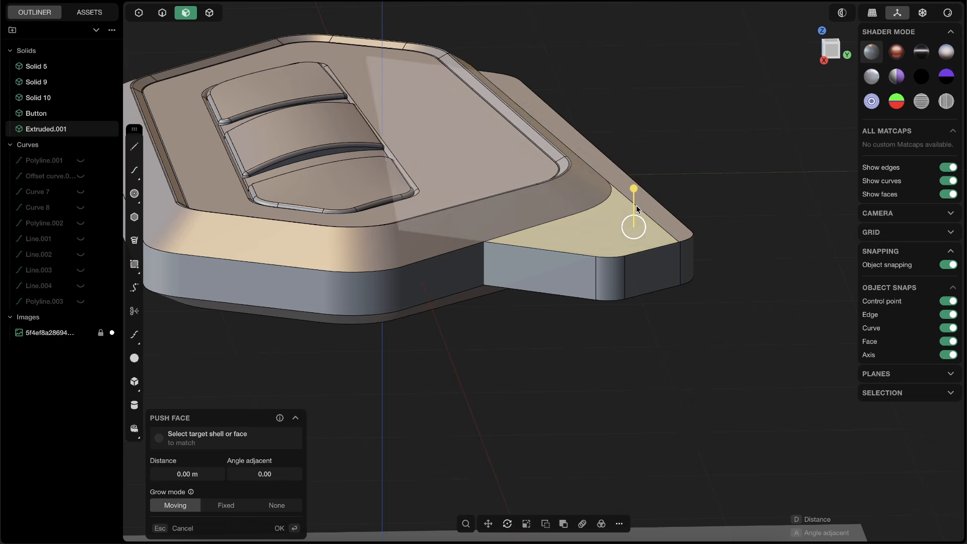
pyautogui.press('e')
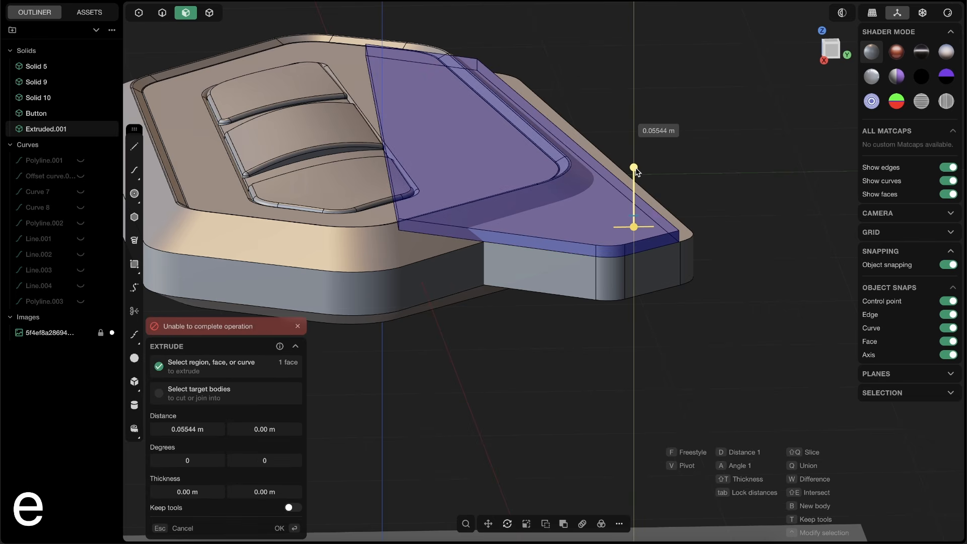
pyautogui.moveTo(646, 215); pyautogui.dragTo(600, 241, button='middle')
pyautogui.scroll(3, 600, 241)
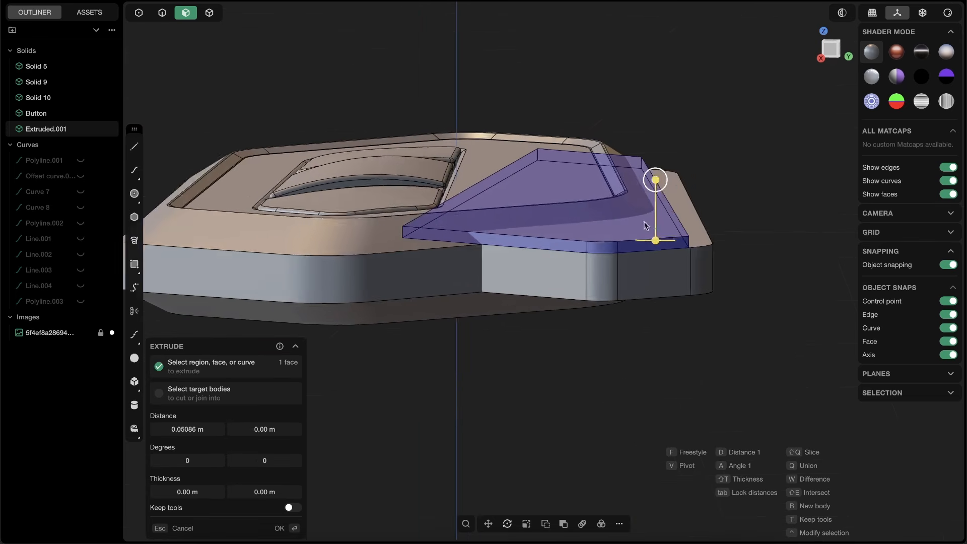
# Step: Taper the raised extrusion inward by about 67 degrees, lower its distance to about 0.02 m, and finish it
pyautogui.moveTo(673, 188); pyautogui.dragTo(673, 176)
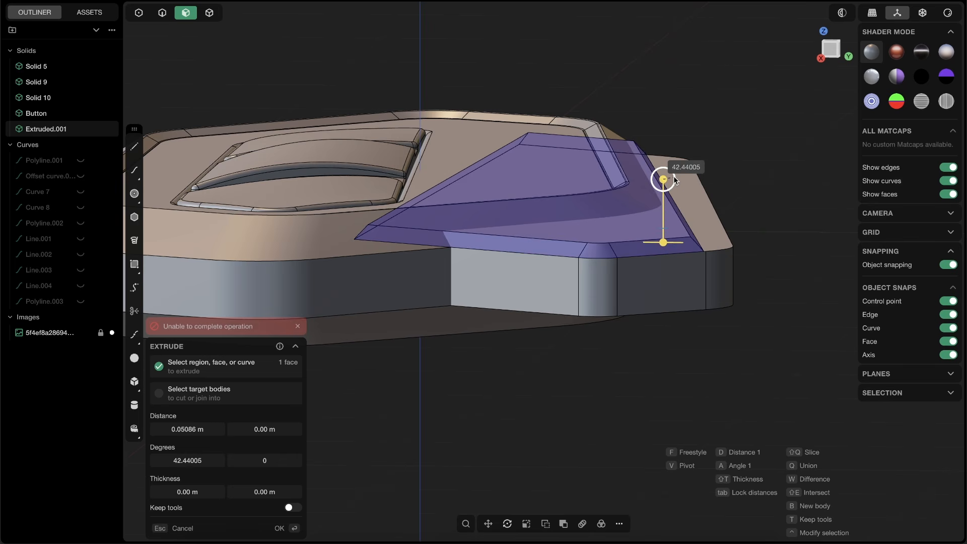
pyautogui.moveTo(669, 204); pyautogui.dragTo(569, 251, button='middle')
pyautogui.moveTo(664, 180); pyautogui.dragTo(667, 186)
pyautogui.moveTo(594, 237); pyautogui.dragTo(627, 259, button='middle')
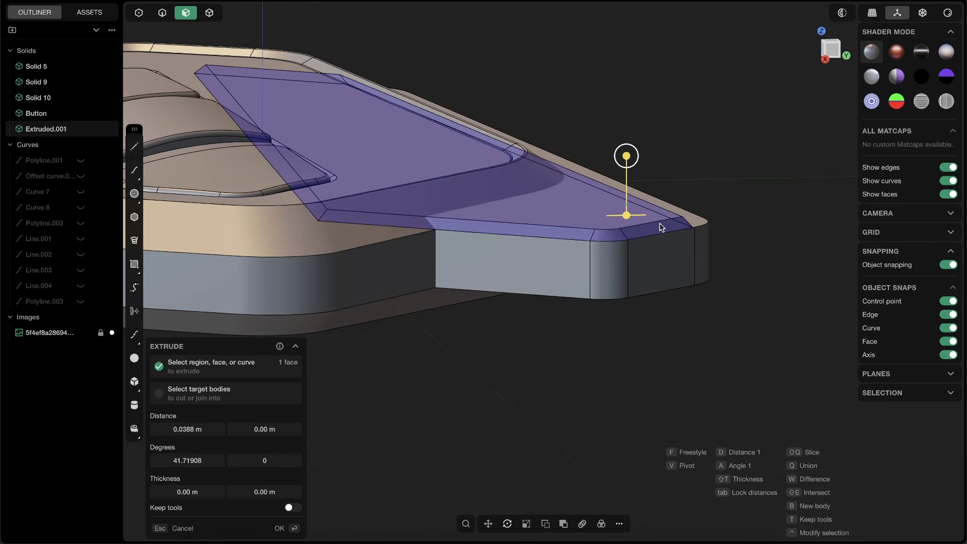
pyautogui.moveTo(661, 227); pyautogui.dragTo(664, 159, button='middle')
pyautogui.moveTo(664, 159)
pyautogui.mouseDown()
pyautogui.moveTo(664, 179)
pyautogui.moveTo(663, 159)
pyautogui.moveTo(672, 160)
pyautogui.moveTo(665, 169)
pyautogui.mouseUp()
pyautogui.moveTo(665, 170); pyautogui.dragTo(664, 168)
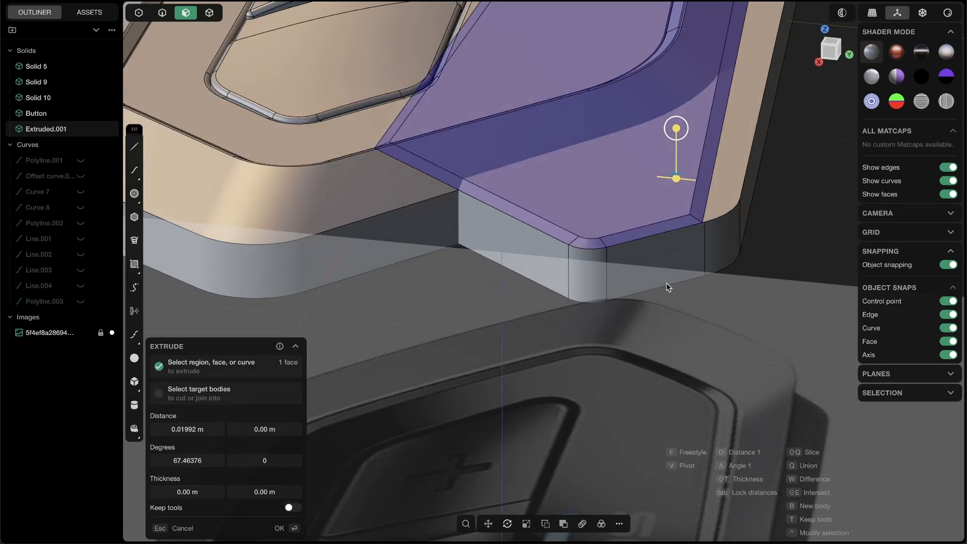
pyautogui.moveTo(667, 285); pyautogui.dragTo(696, 278, button='middle')
pyautogui.press('Return')
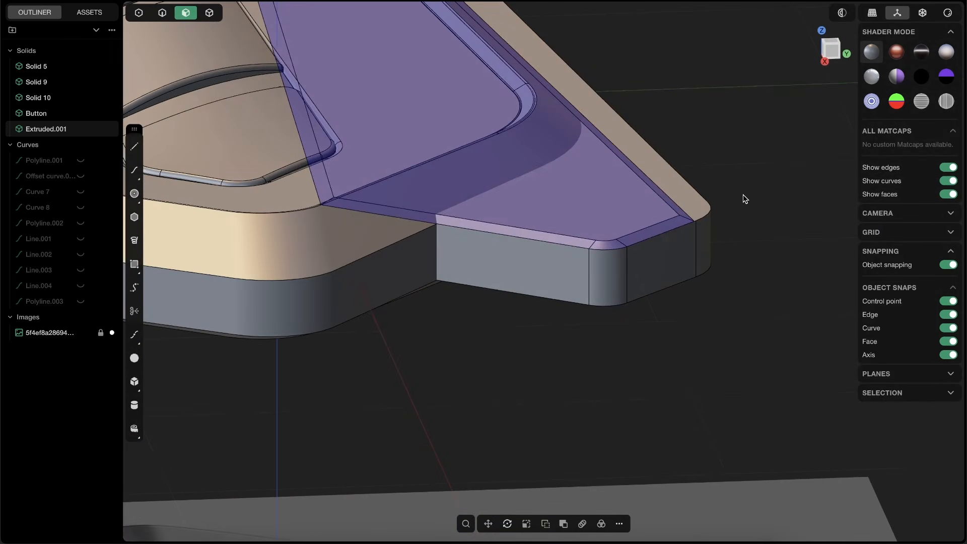
pyautogui.click(743, 194)
pyautogui.scroll(-5, 715, 201)
pyautogui.moveTo(669, 216); pyautogui.dragTo(647, 187, button='middle')
pyautogui.scroll(6, 649, 177)
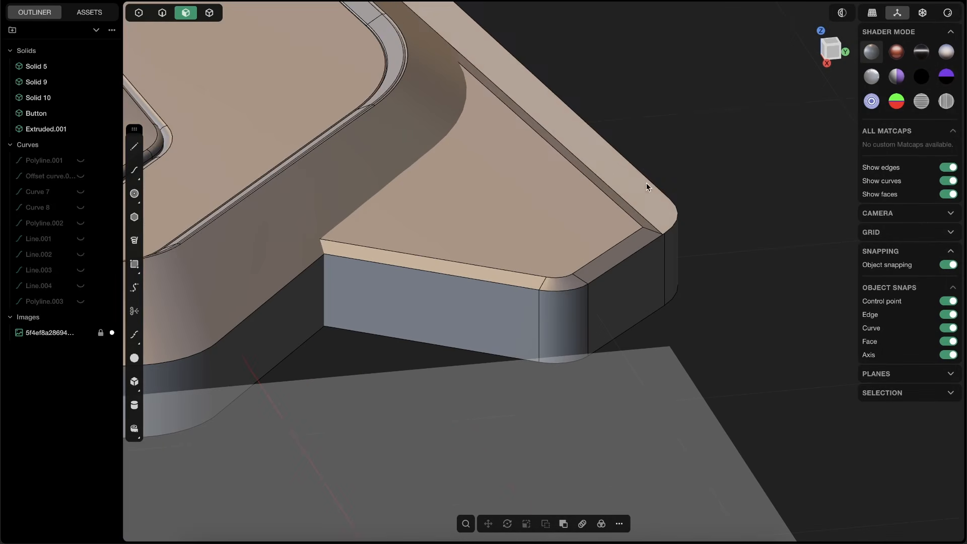
# Step: Fillet the raised face's sharp inner corner edge beside the imprinted strip with a distance of about 0.38 m
pyautogui.press('2')
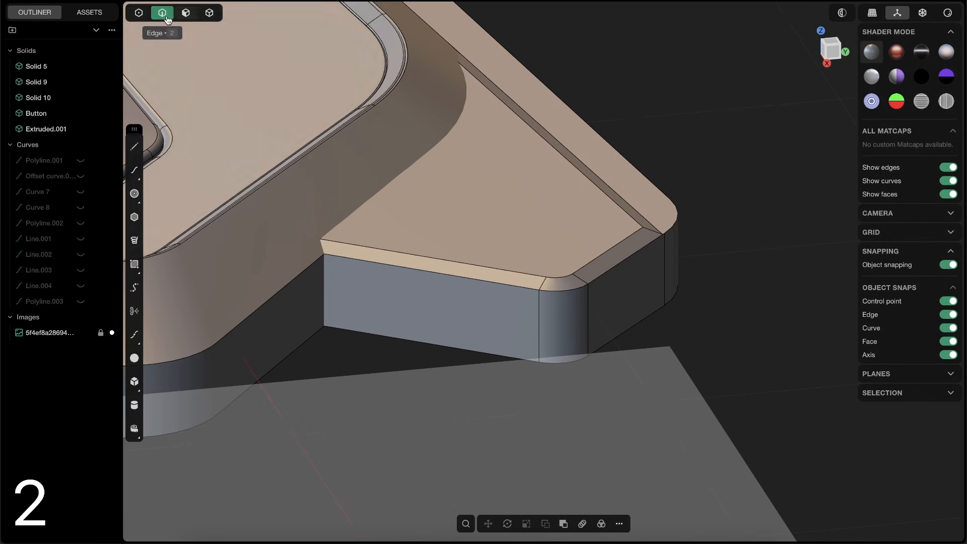
pyautogui.click(648, 230)
pyautogui.moveTo(651, 254); pyautogui.dragTo(634, 237, button='middle')
pyautogui.moveTo(654, 231); pyautogui.dragTo(667, 217)
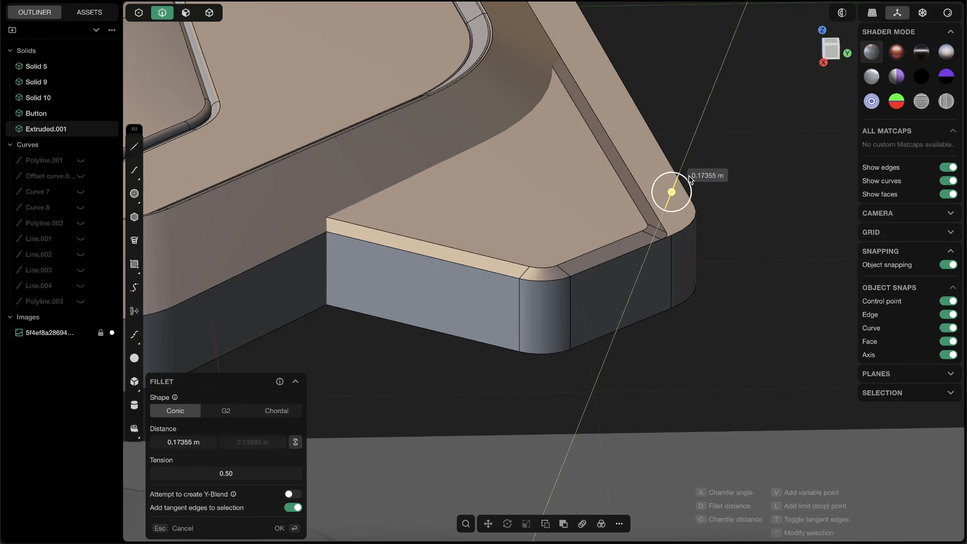
pyautogui.moveTo(700, 131); pyautogui.dragTo(706, 118)
pyautogui.moveTo(657, 227); pyautogui.dragTo(664, 301, button='middle')
pyautogui.keyDown('shift'); pyautogui.moveTo(653, 229); pyautogui.dragTo(570, 40, button='middle'); pyautogui.keyUp('shift')
pyautogui.scroll(-3, 576, 277)
pyautogui.keyDown('shift'); pyautogui.moveTo(564, 150); pyautogui.dragTo(536, 99, button='middle'); pyautogui.keyUp('shift')
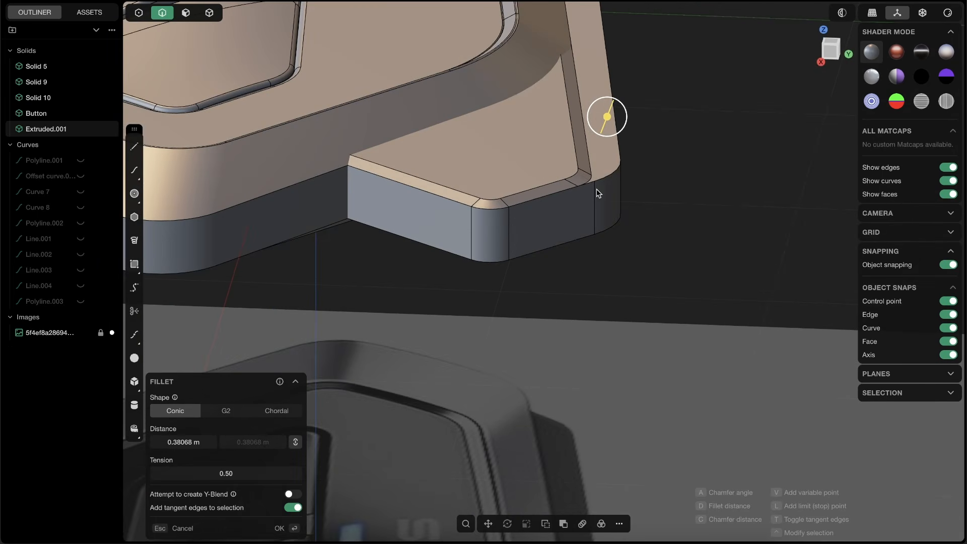
pyautogui.press('Return')
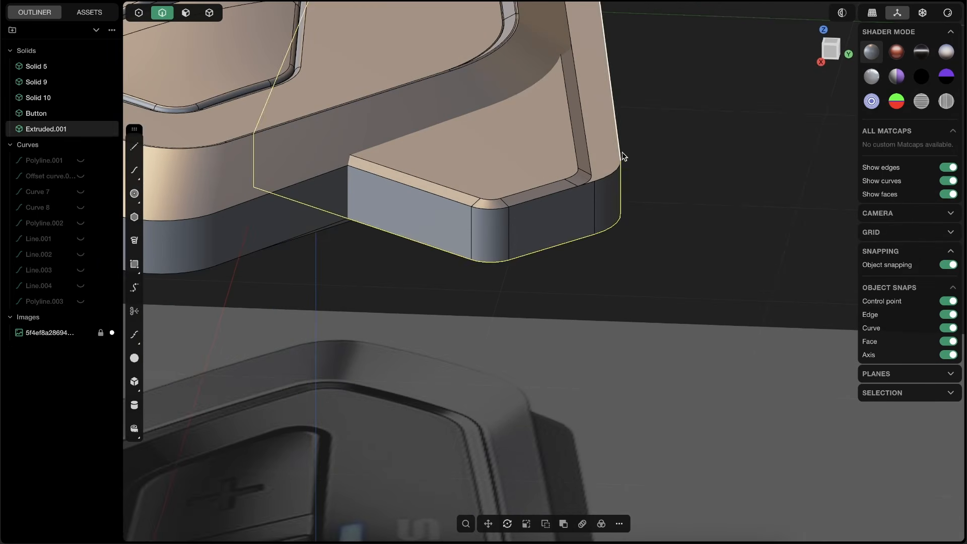
# Step: Examine the rear housing's raised face and flat underside from low side angles and against the reference image
pyautogui.scroll(-6, 608, 150)
pyautogui.moveTo(608, 166); pyautogui.dragTo(622, 104, button='middle')
pyautogui.scroll(6, 587, 196)
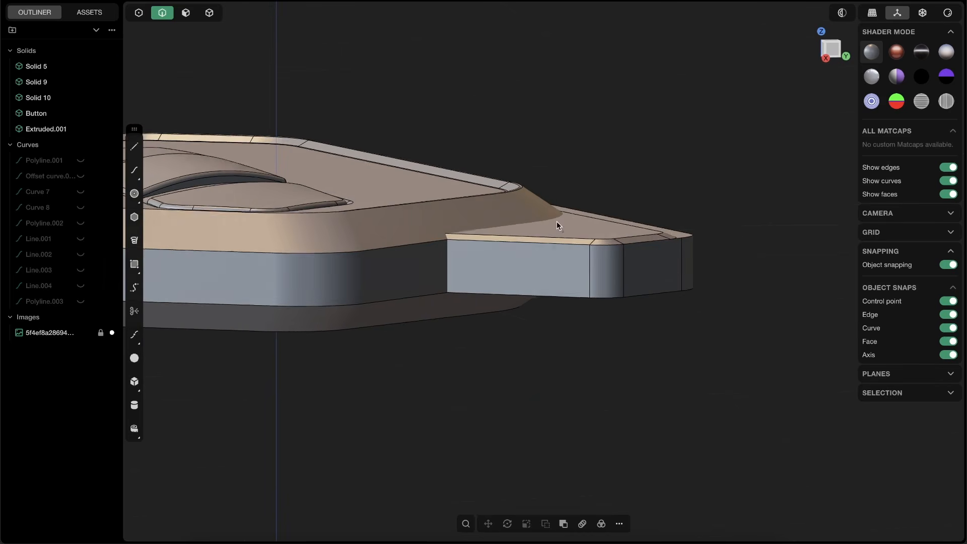
pyautogui.keyDown('shift'); pyautogui.moveTo(613, 266); pyautogui.dragTo(566, 261, button='middle'); pyautogui.keyUp('shift')
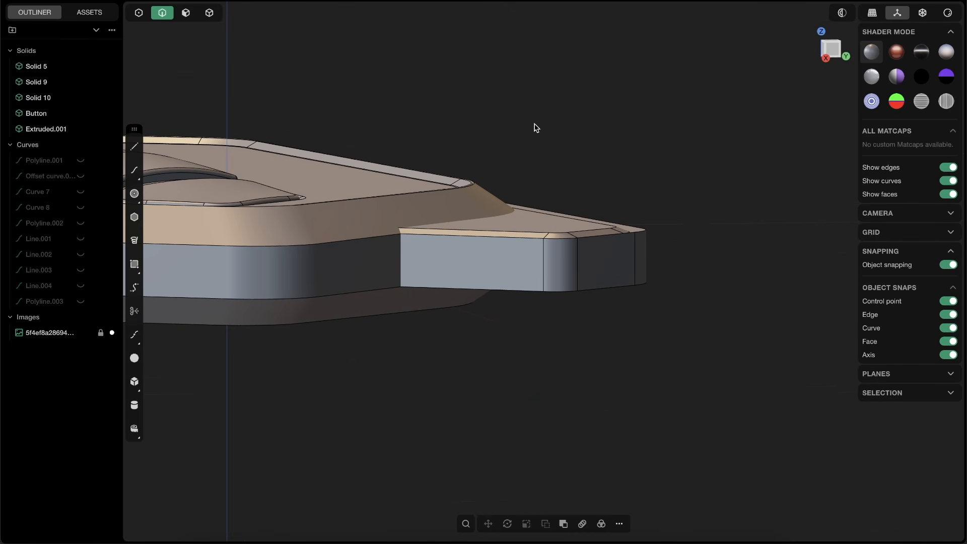
pyautogui.click(209, 13)
pyautogui.moveTo(635, 102); pyautogui.dragTo(419, 255, button='middle')
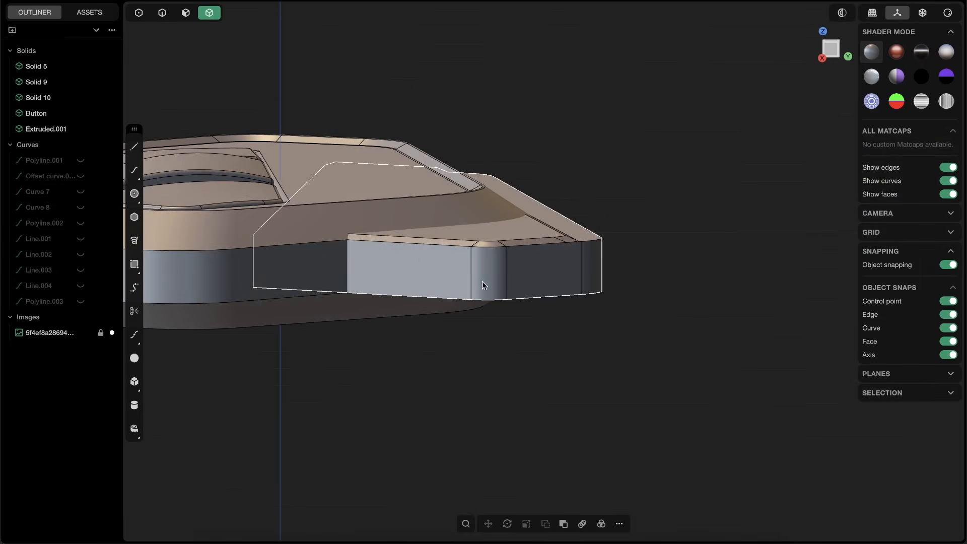
pyautogui.keyDown('shift'); pyautogui.moveTo(482, 281); pyautogui.dragTo(604, 286, button='middle'); pyautogui.keyUp('shift')
pyautogui.moveTo(455, 227); pyautogui.dragTo(457, 302, button='middle')
pyautogui.scroll(-5, 457, 302)
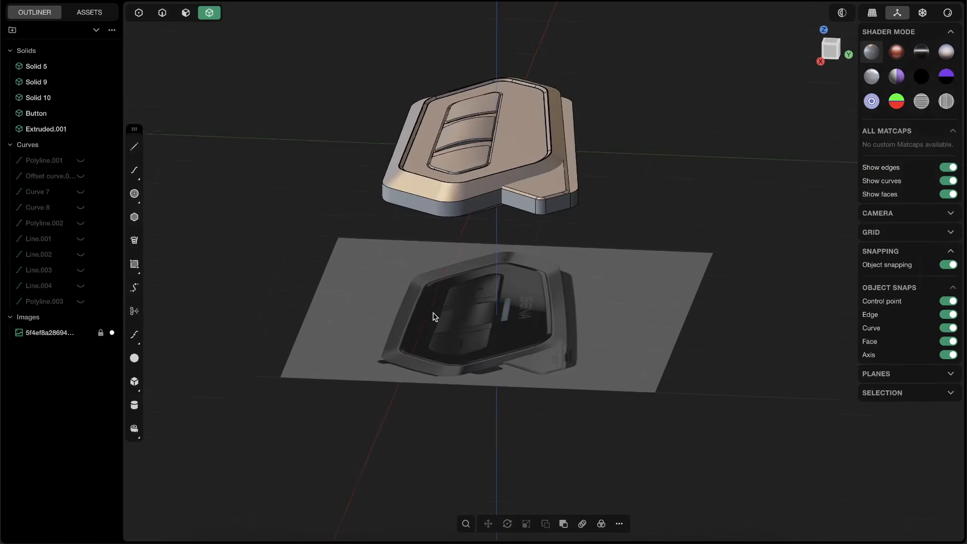
pyautogui.scroll(5, 527, 230)
pyautogui.moveTo(527, 230); pyautogui.dragTo(602, 222, button='middle')
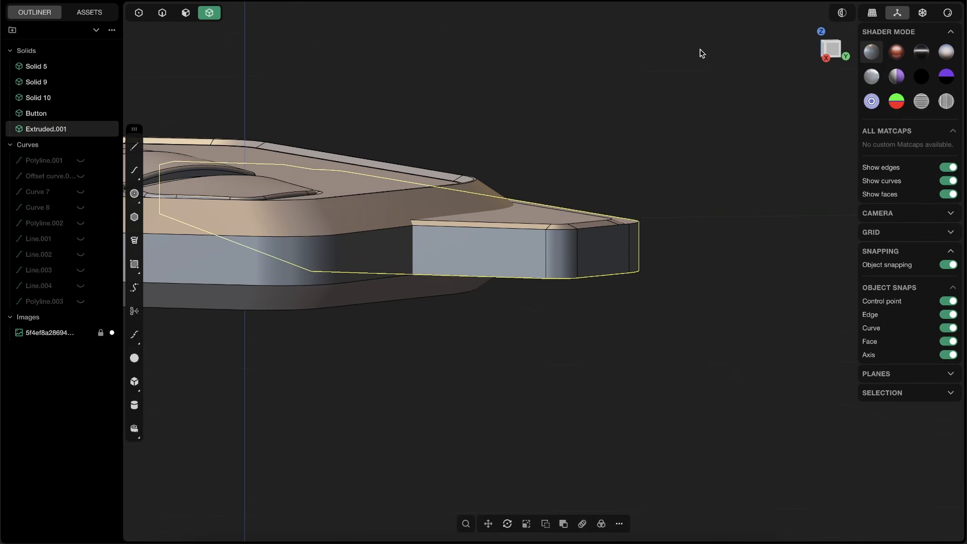
# Step: Mirror the rear housing vertically so its underside repeats the tapered top, and union the two halves
pyautogui.hotkey('alt', 'x')
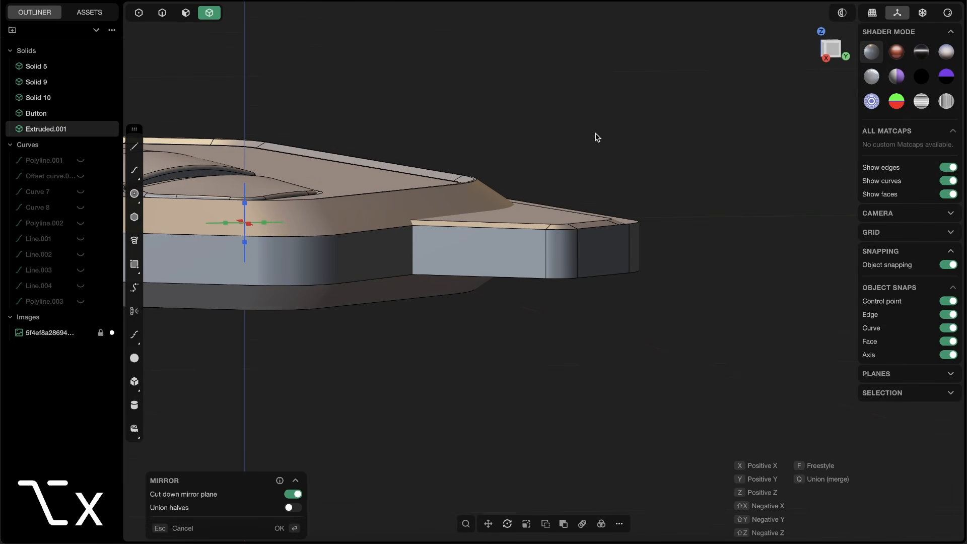
pyautogui.keyDown('shift'); pyautogui.moveTo(595, 137); pyautogui.dragTo(786, 134, button='middle'); pyautogui.keyUp('shift')
pyautogui.click(437, 199)
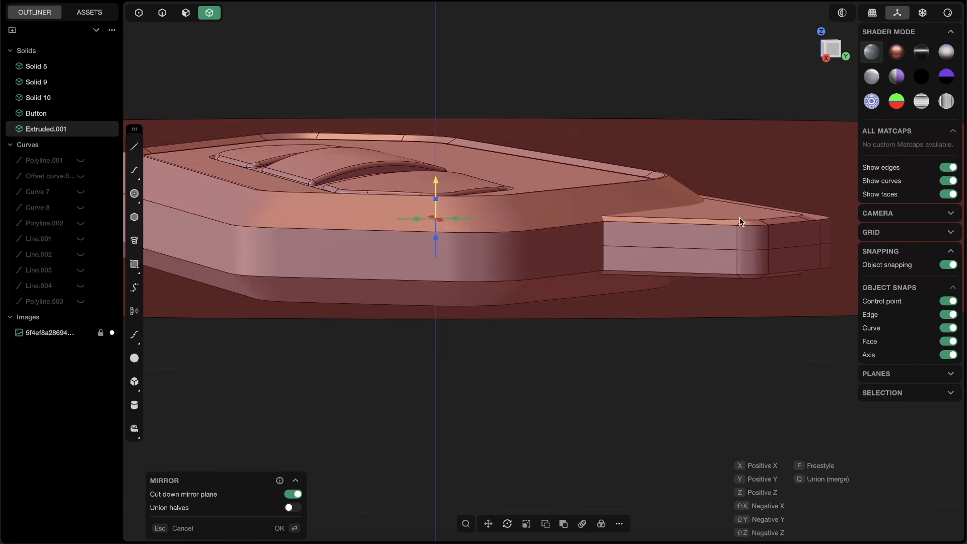
pyautogui.keyDown('shift'); pyautogui.moveTo(750, 221); pyautogui.dragTo(667, 214, button='middle'); pyautogui.keyUp('shift')
pyautogui.moveTo(673, 274); pyautogui.dragTo(648, 272, button='middle')
pyautogui.press('q')
pyautogui.press('Return')
pyautogui.moveTo(666, 147); pyautogui.dragTo(487, 172, button='middle')
pyautogui.press('super+z')
pyautogui.press('super+z')
pyautogui.press('super+z')
pyautogui.press('Tab')
pyautogui.moveTo(712, 184)
pyautogui.mouseDown(button='middle')
pyautogui.moveTo(700, 188)
pyautogui.moveTo(723, 172)
pyautogui.moveTo(723, 191)
pyautogui.mouseUp(button='middle')
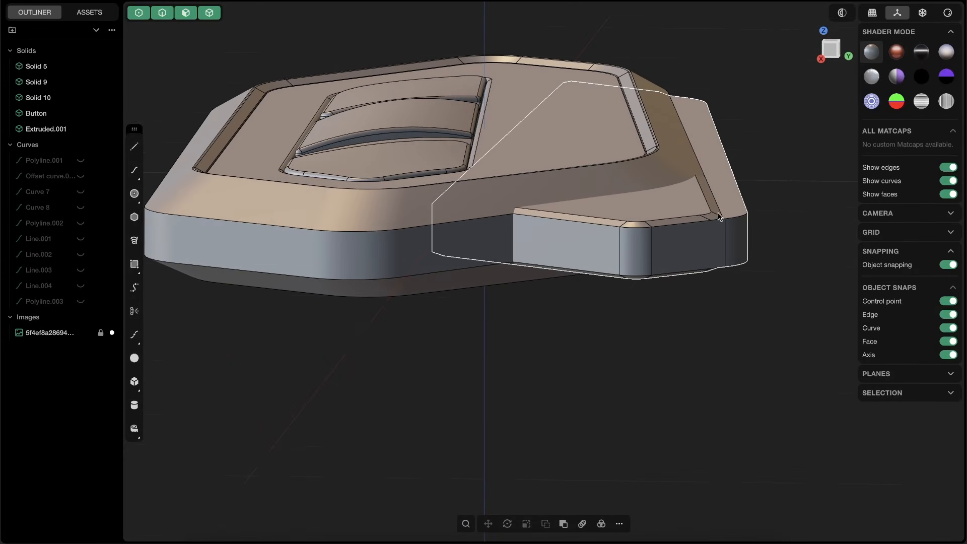
pyautogui.moveTo(495, 219); pyautogui.dragTo(612, 177, button='middle')
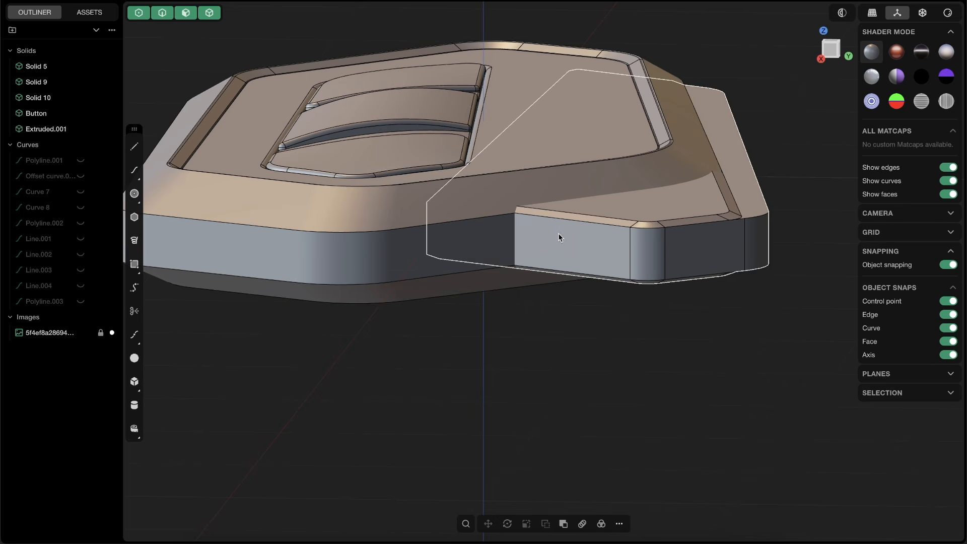
pyautogui.keyDown('shift'); pyautogui.moveTo(422, 218); pyautogui.dragTo(450, 224, button='middle'); pyautogui.keyUp('shift')
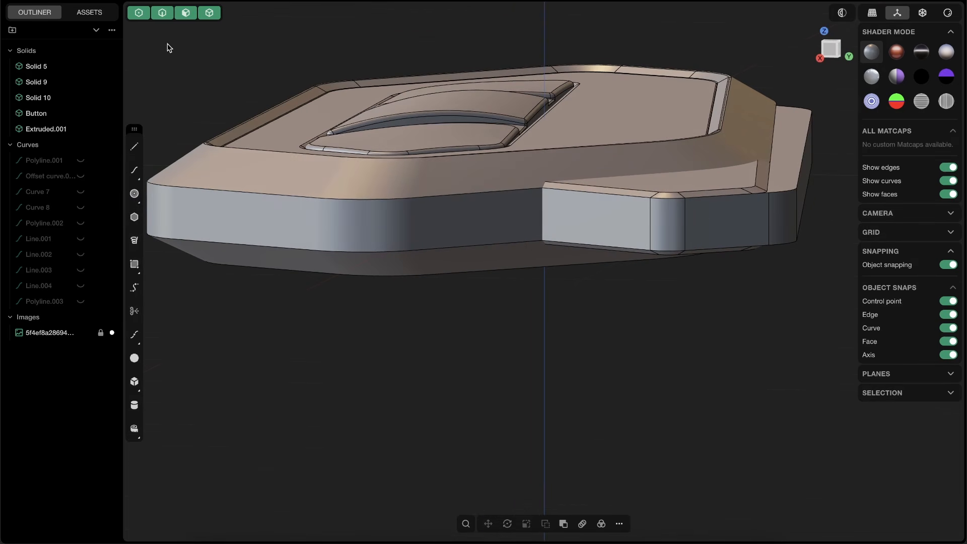
# Step: Fillet the main body's upper and lower outer side edges, including tangent edges, with a distance of about 0.014 m
pyautogui.click(162, 13)
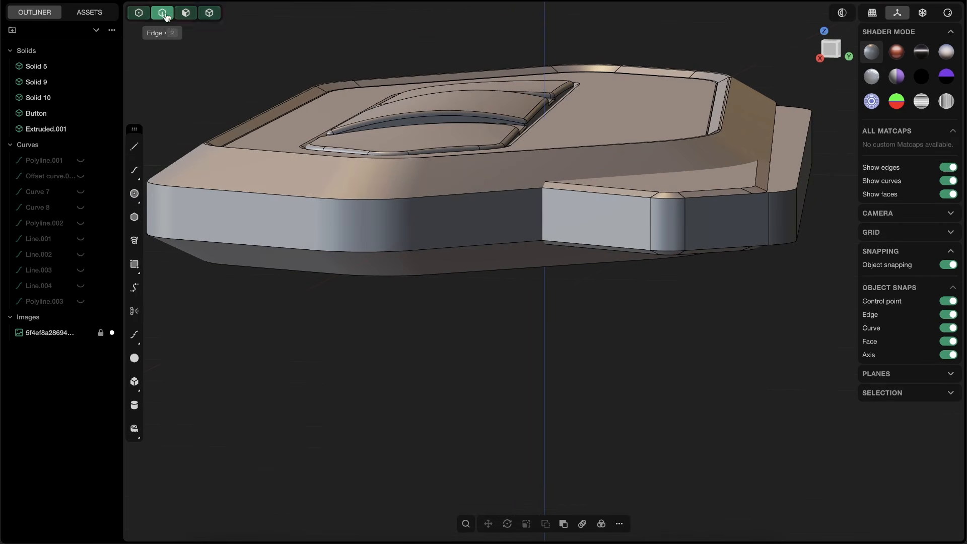
pyautogui.click(468, 197)
pyautogui.press('f')
pyautogui.keyDown('shift'); pyautogui.click(472, 248); pyautogui.keyUp('shift')
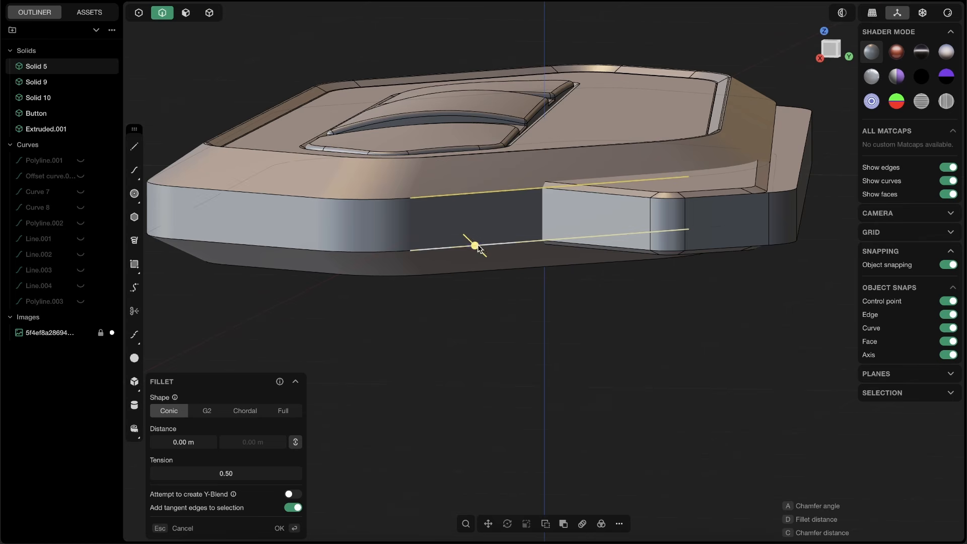
pyautogui.moveTo(471, 248)
pyautogui.mouseDown(button='middle')
pyautogui.moveTo(426, 209)
pyautogui.moveTo(464, 264)
pyautogui.mouseUp(button='middle')
pyautogui.moveTo(475, 245); pyautogui.dragTo(477, 244)
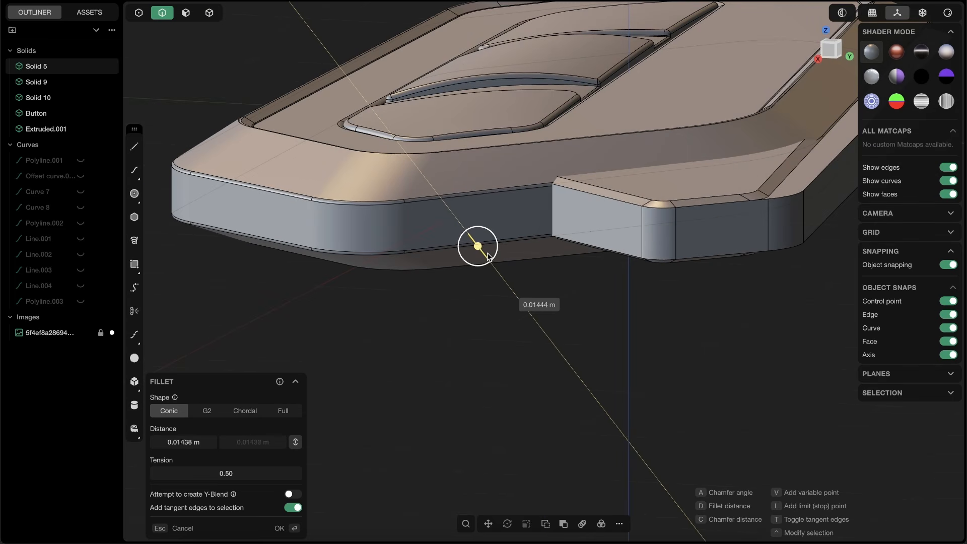
pyautogui.press('Return')
# Step: Examine the main body's filleted side edges and their junction with the rear housing's raised face
pyautogui.moveTo(521, 234); pyautogui.dragTo(474, 215, button='middle')
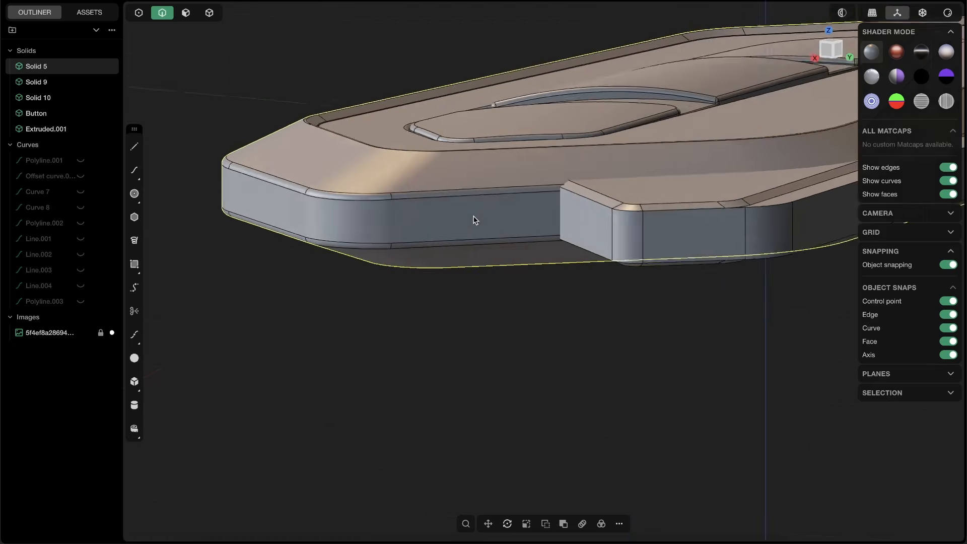
pyautogui.hotkey('shift', 'e')
pyautogui.hotkey('shift', 'e')
pyautogui.moveTo(521, 188); pyautogui.dragTo(606, 176, button='middle')
pyautogui.scroll(3, 738, 107)
pyautogui.keyDown('shift'); pyautogui.moveTo(738, 107); pyautogui.dragTo(643, 91, button='middle'); pyautogui.keyUp('shift')
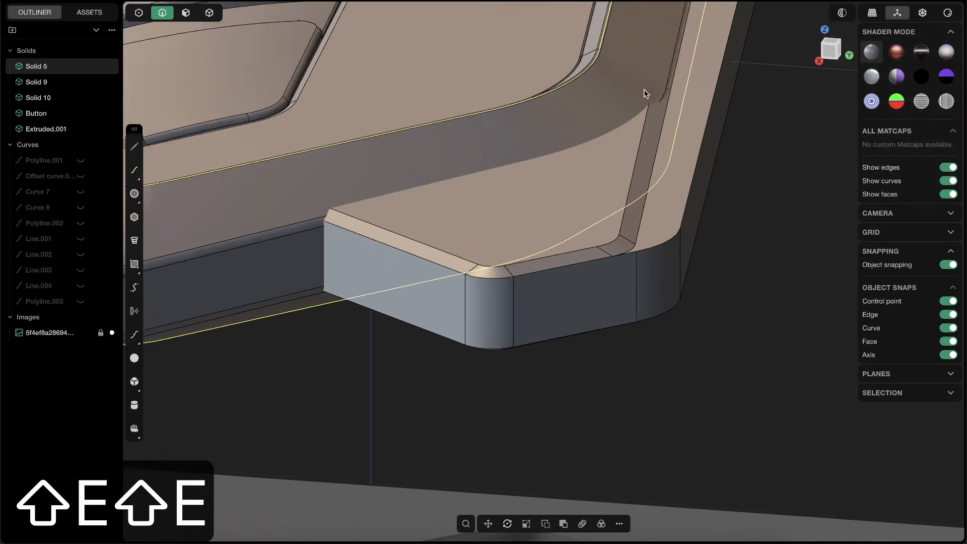
pyautogui.moveTo(643, 126); pyautogui.dragTo(644, 75, button='middle')
pyautogui.scroll(3, 683, 105)
pyautogui.scroll(2, 726, 73)
pyautogui.keyDown('shift'); pyautogui.moveTo(726, 73); pyautogui.dragTo(633, 144, button='middle'); pyautogui.keyUp('shift')
pyautogui.click(712, 85)
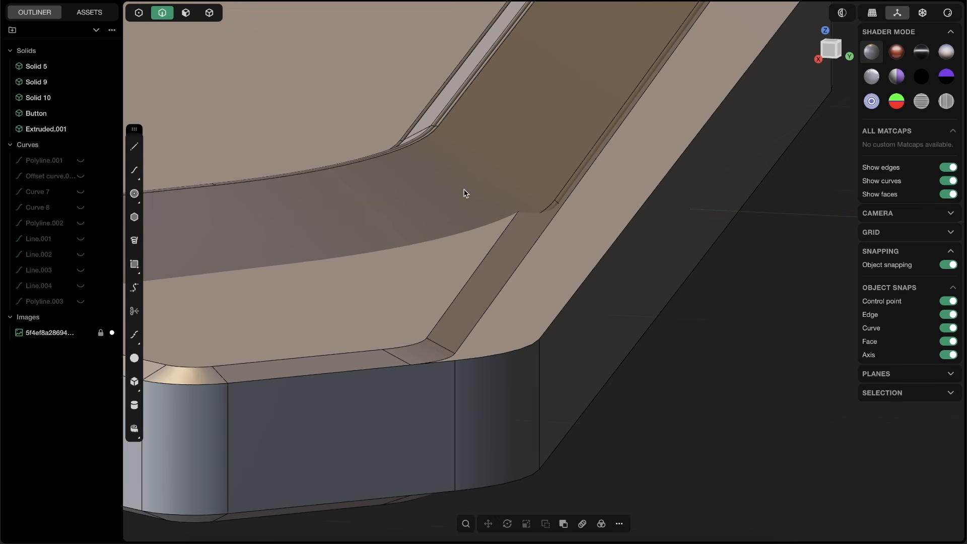
pyautogui.scroll(-3, 614, 145)
pyautogui.scroll(2, 603, 160)
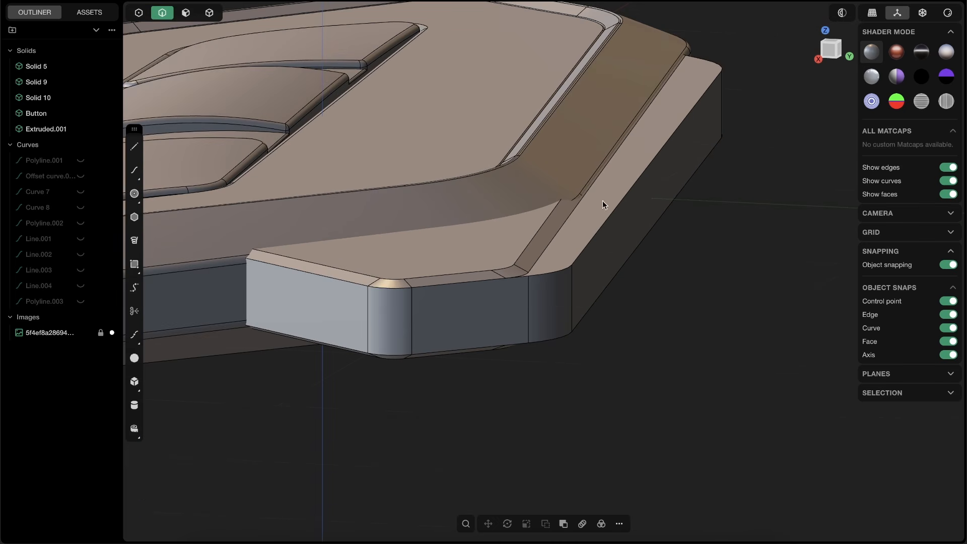
pyautogui.scroll(3, 445, 264)
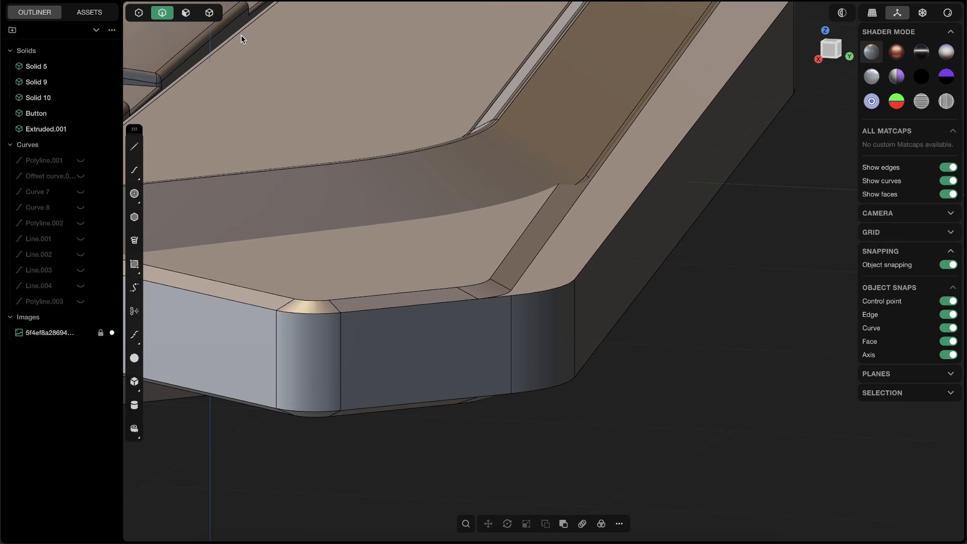
pyautogui.click(185, 12)
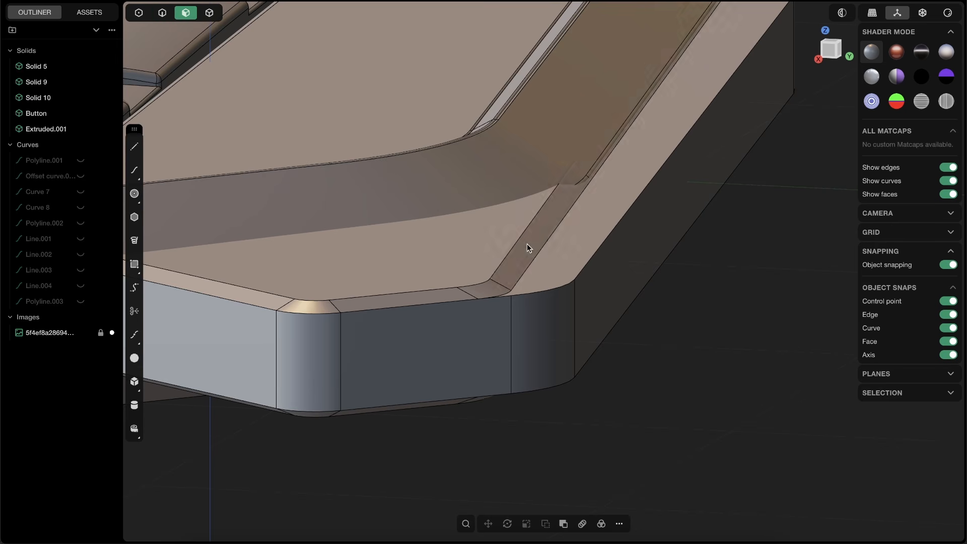
pyautogui.click(527, 244)
pyautogui.moveTo(551, 284); pyautogui.dragTo(552, 255, button='middle')
pyautogui.moveTo(531, 222); pyautogui.dragTo(560, 228)
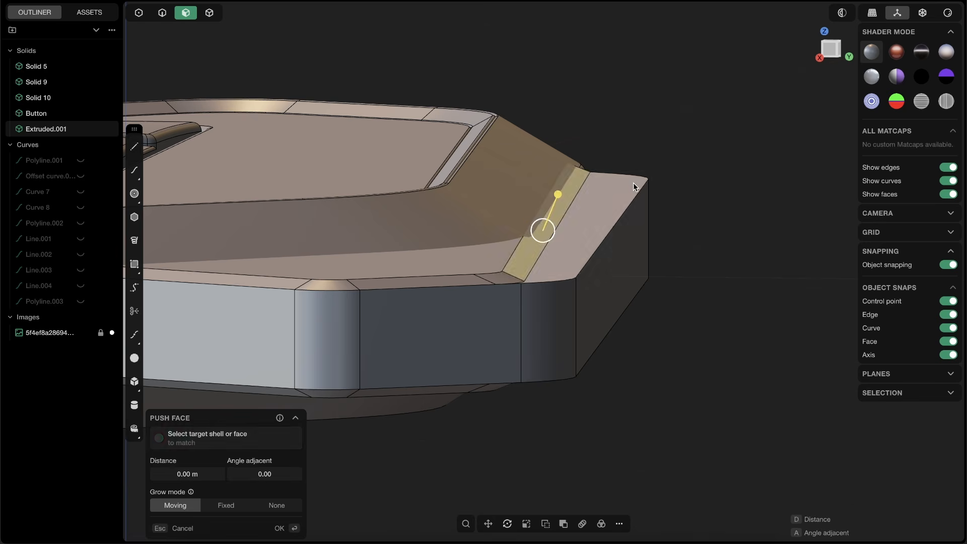
pyautogui.press('Escape')
pyautogui.click(647, 146)
# Step: Fillet the inner and outer edges of the rear housing's narrow bevel, including tangent edges, with distances of about 0.005 m and 0.010 m
pyautogui.keyDown('shift'); pyautogui.moveTo(524, 243); pyautogui.dragTo(591, 188, button='middle'); pyautogui.keyUp('shift')
pyautogui.press('2')
pyautogui.click(581, 215)
pyautogui.moveTo(584, 200); pyautogui.dragTo(587, 194)
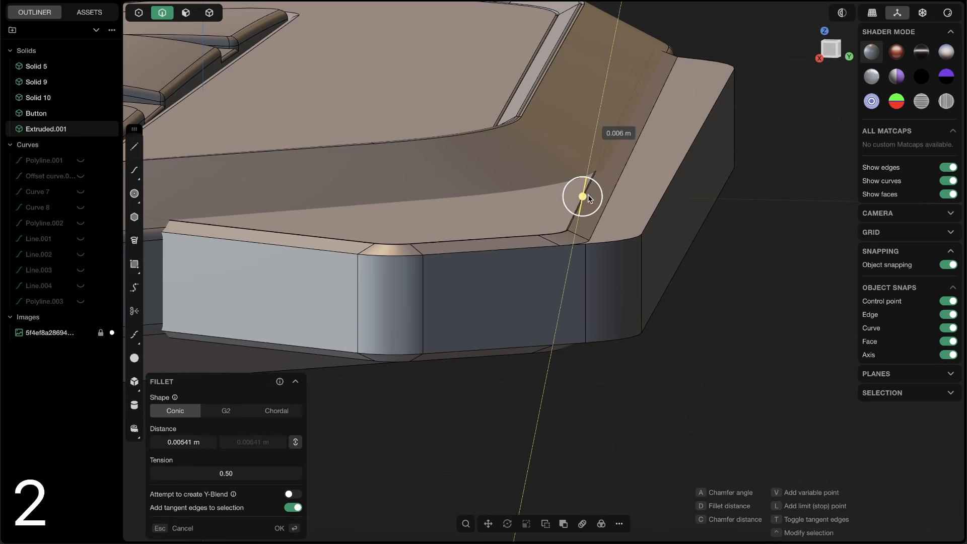
pyautogui.press('super+z')
pyautogui.press('super+z')
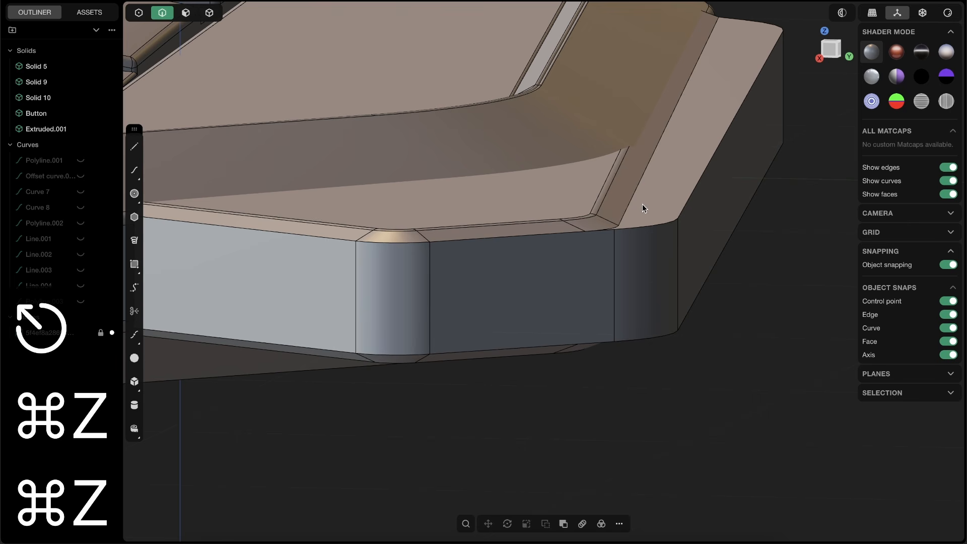
pyautogui.click(633, 206)
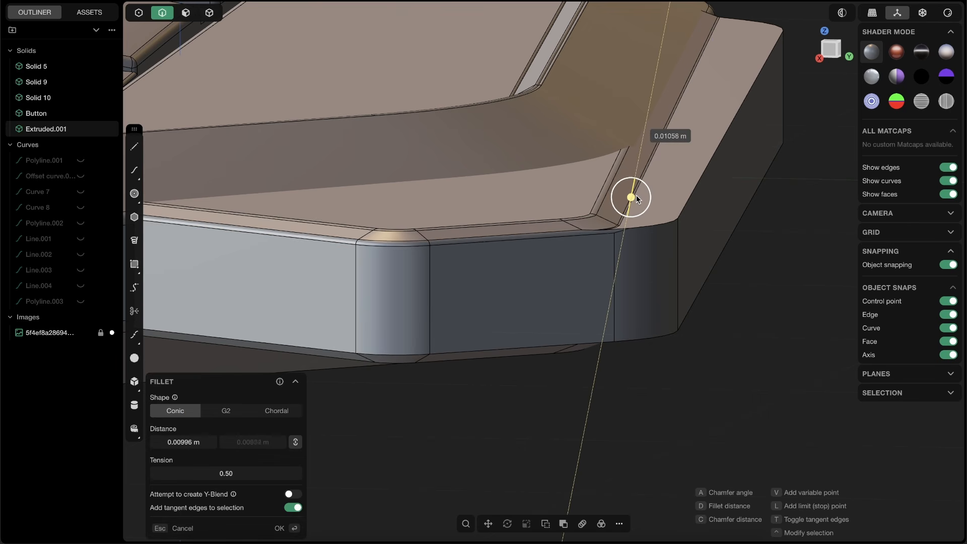
pyautogui.moveTo(636, 195); pyautogui.dragTo(636, 196)
pyautogui.rightClick(657, 217)
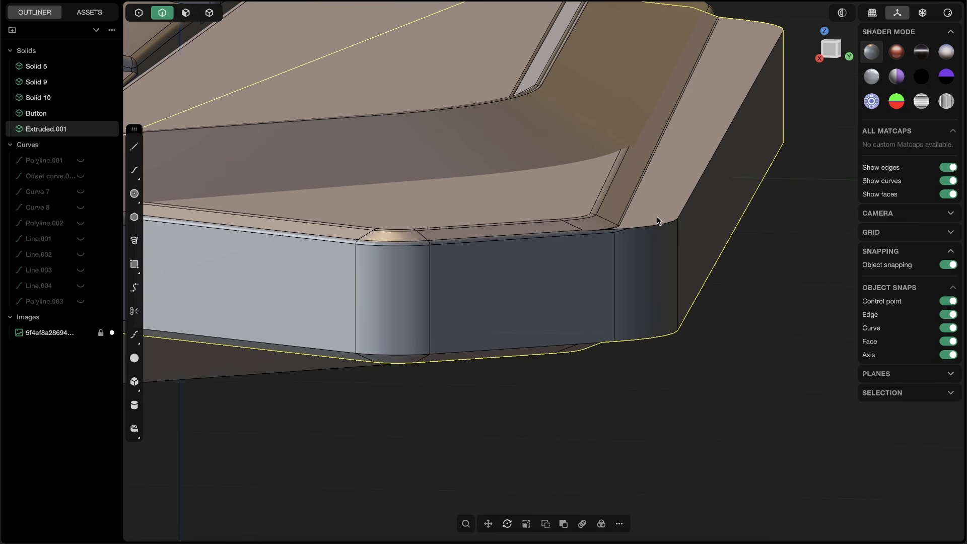
# Step: Fillet the rear housing's remaining upper edge around the end corner and long side with a distance of about 0.004 m
pyautogui.click(666, 223)
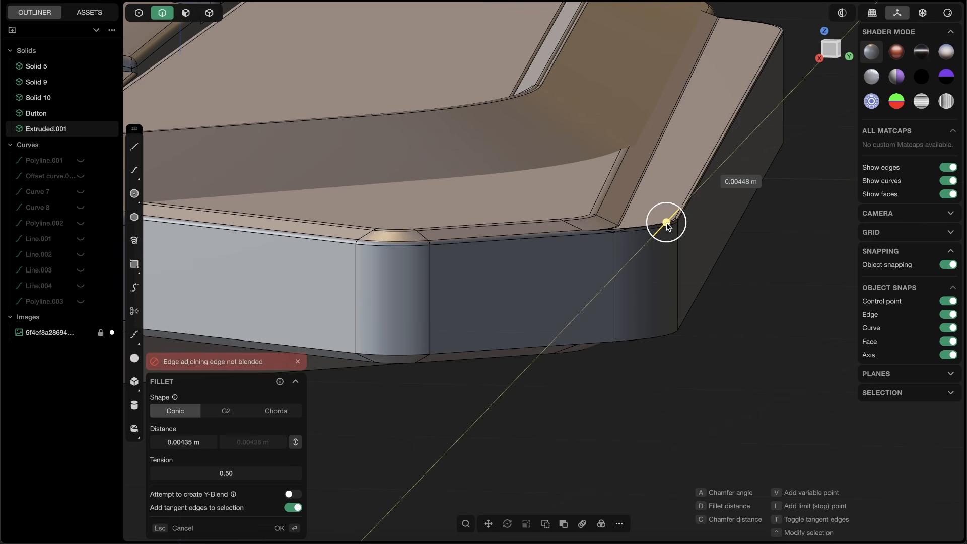
pyautogui.moveTo(667, 225); pyautogui.dragTo(665, 224)
pyautogui.rightClick(687, 214)
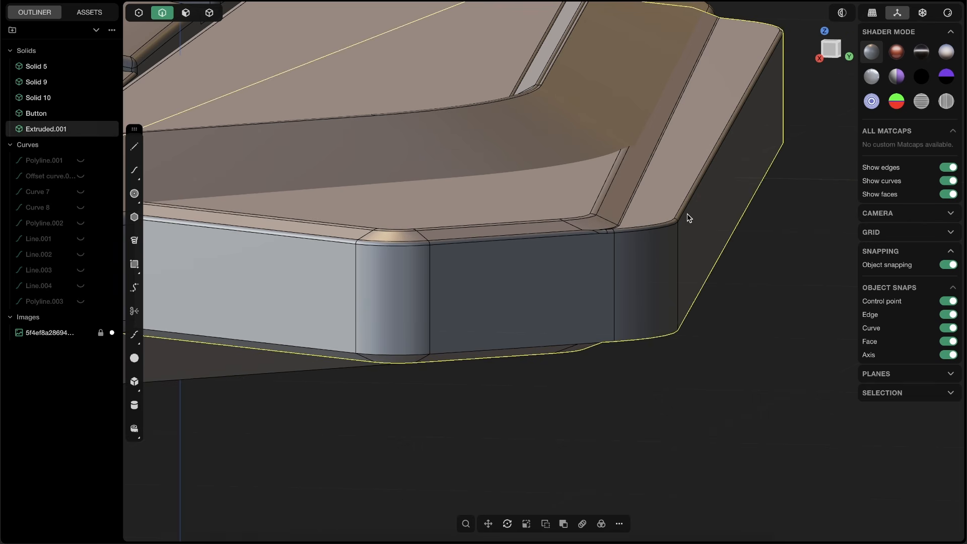
pyautogui.click(774, 253)
pyautogui.scroll(-5, 687, 249)
pyautogui.hotkey('shift', 'e')
pyautogui.moveTo(688, 249)
pyautogui.mouseDown(button='middle')
pyautogui.moveTo(662, 274)
pyautogui.moveTo(676, 298)
pyautogui.moveTo(560, 233)
pyautogui.moveTo(597, 183)
pyautogui.moveTo(612, 199)
pyautogui.mouseUp(button='middle')
pyautogui.scroll(-5, 677, 302)
pyautogui.hotkey('shift', 'e')
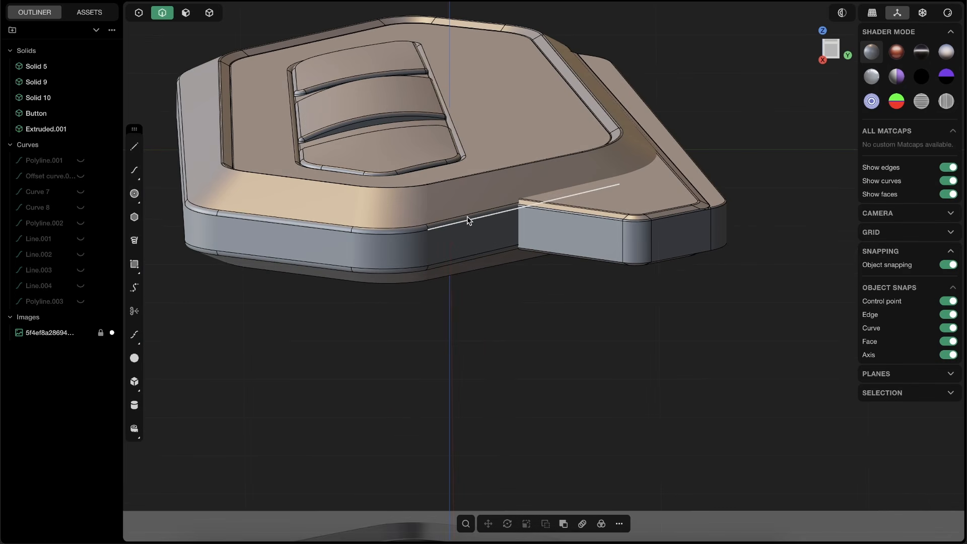
# Step: Union the main body and the rear housing into one solid
pyautogui.click(209, 13)
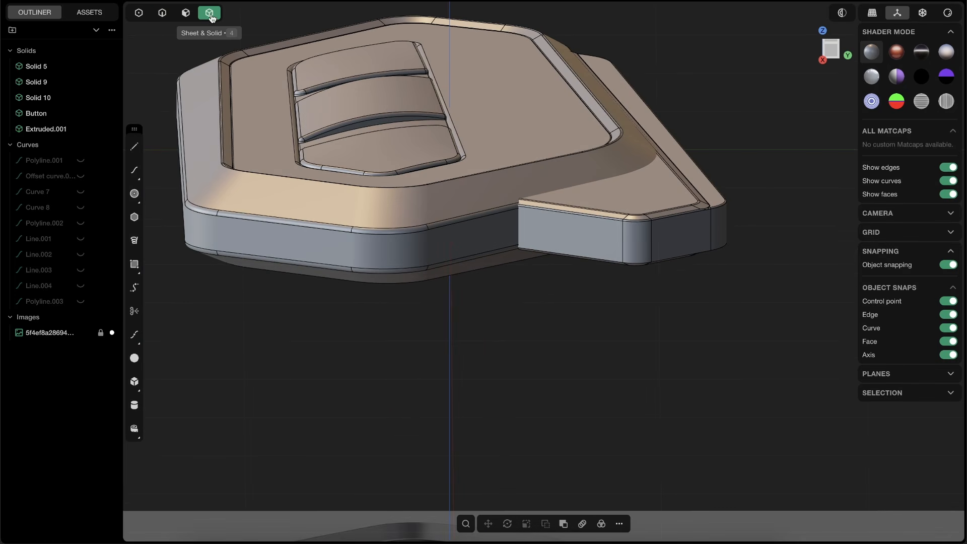
pyautogui.click(689, 209)
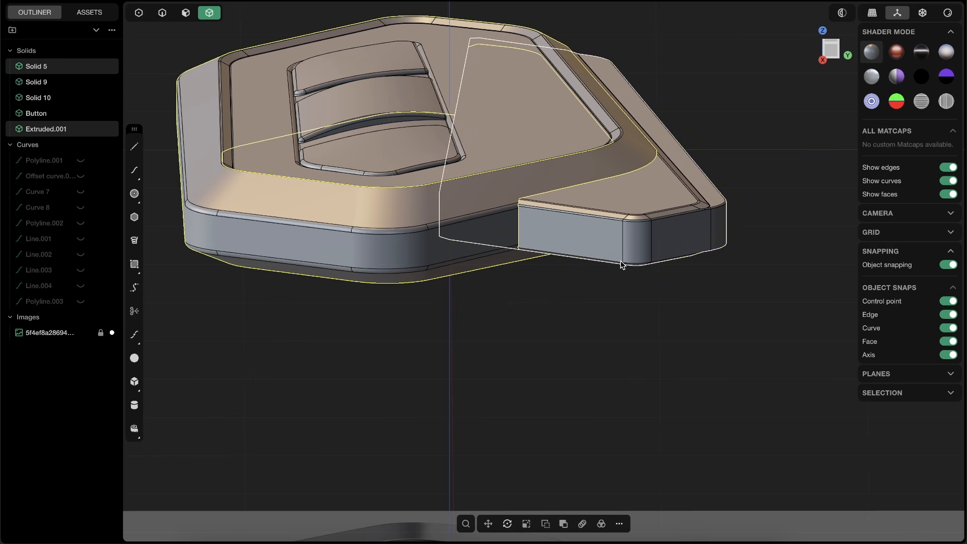
pyautogui.press('w')
pyautogui.press('w')
pyautogui.press('q')
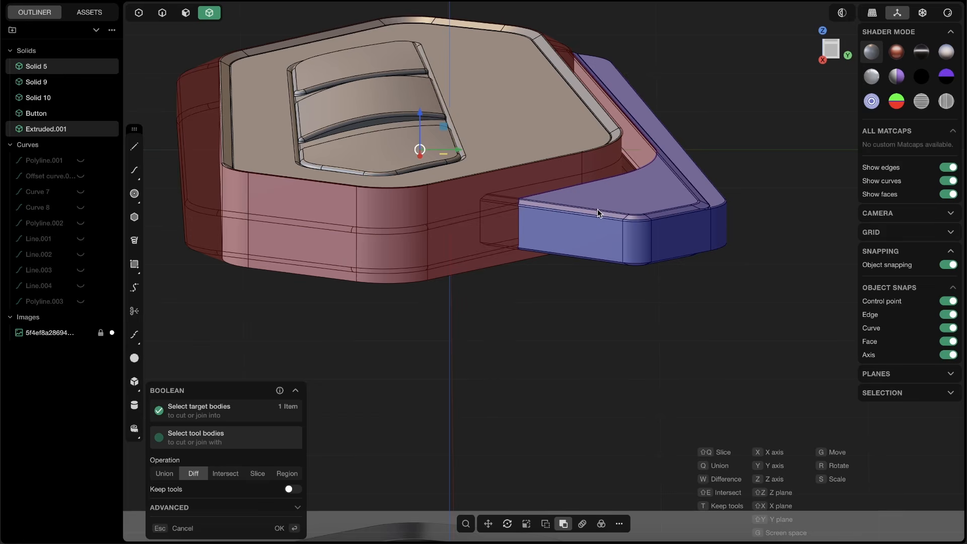
pyautogui.press('q')
pyautogui.rightClick(649, 105)
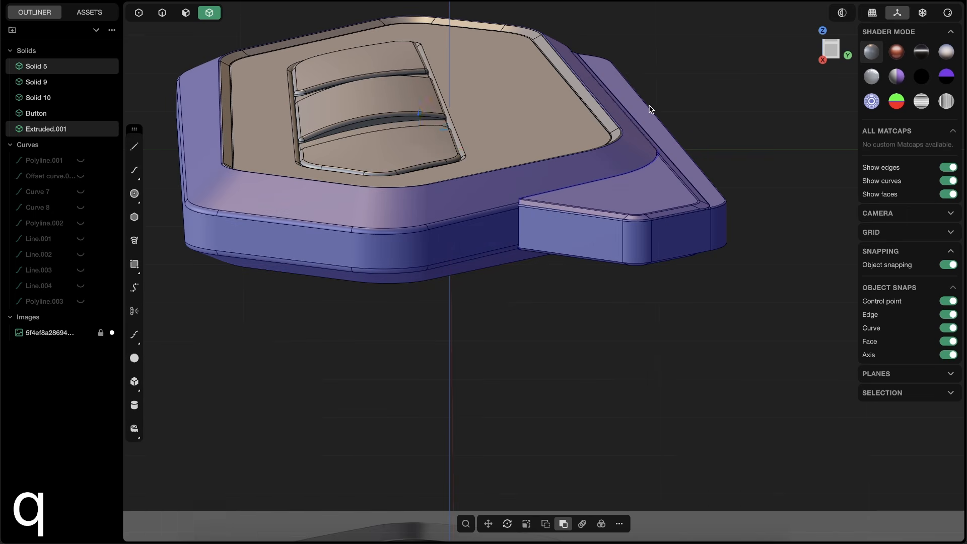
pyautogui.click(692, 108)
# Step: Fillet the vertical inner edge where the rear housing meets the main body's side with a distance of about 0.0024 m
pyautogui.moveTo(647, 179)
pyautogui.mouseDown(button='middle')
pyautogui.moveTo(575, 178)
pyautogui.moveTo(612, 167)
pyautogui.moveTo(664, 187)
pyautogui.mouseUp(button='middle')
pyautogui.scroll(-3, 612, 167)
pyautogui.hotkey('shift', 'e')
pyautogui.hotkey('shift', 'e')
pyautogui.scroll(4, 554, 216)
pyautogui.moveTo(483, 146); pyautogui.dragTo(518, 138, button='middle')
pyautogui.scroll(4, 511, 164)
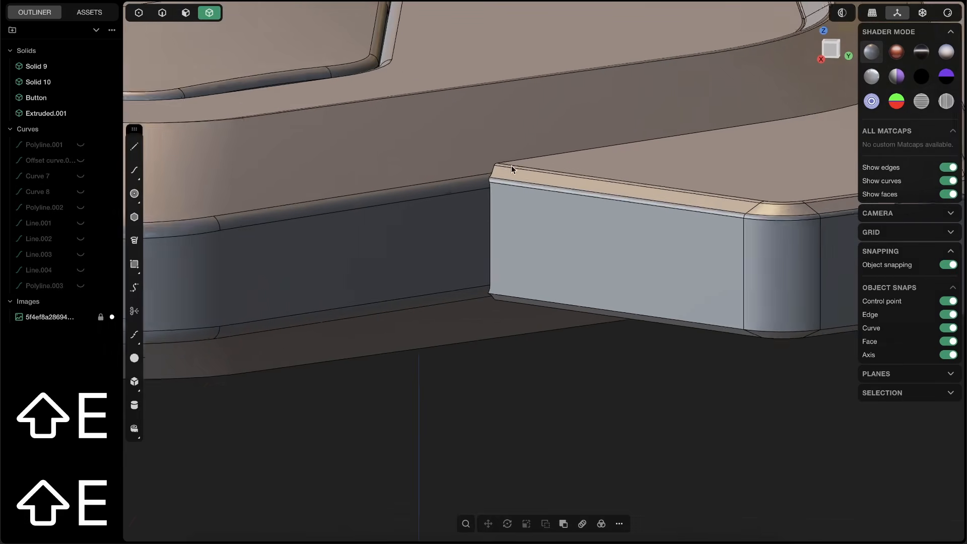
pyautogui.press('2')
pyautogui.click(487, 220)
pyautogui.moveTo(489, 219); pyautogui.dragTo(517, 191)
pyautogui.press('c')
pyautogui.press('d')
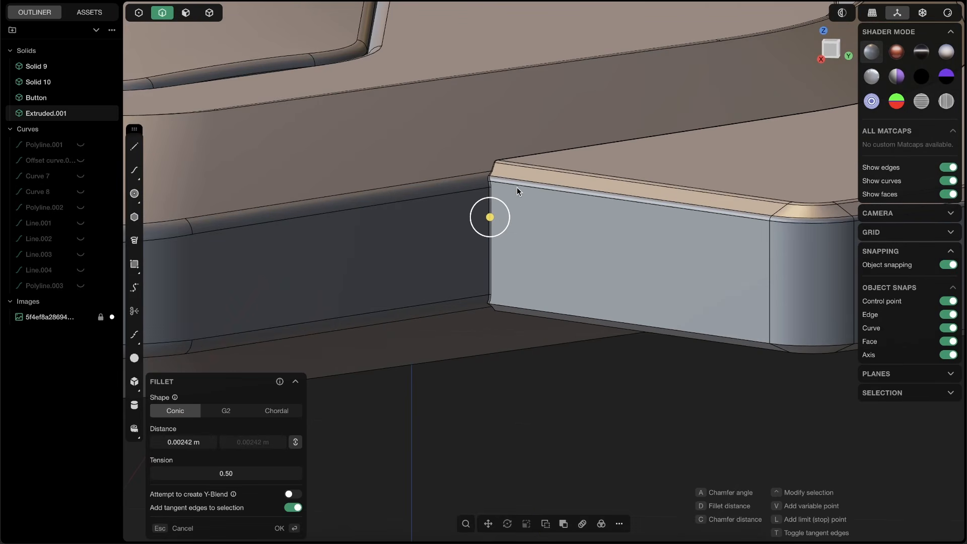
# Step: Hide the model's edges and compare the shaded headset with the reference image
pyautogui.hotkey('alt', 'Tab')
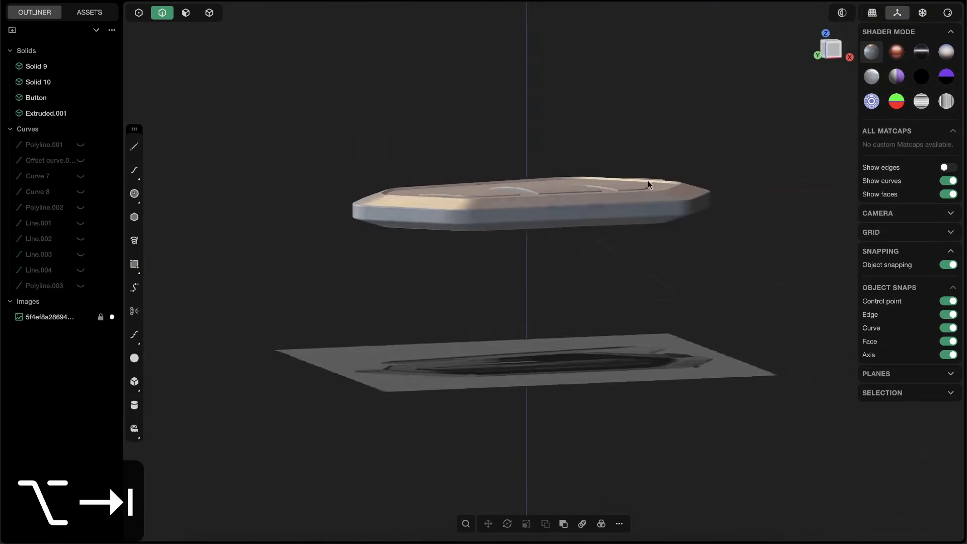
pyautogui.moveTo(679, 156); pyautogui.dragTo(505, 133, button='middle')
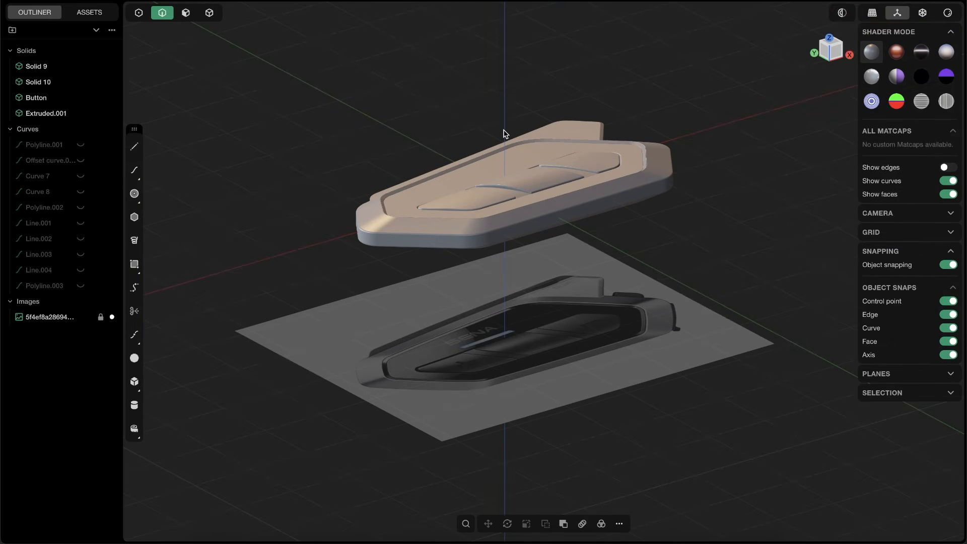
# Step: Switch to the browser and look over the opening section of the Plasticity Everything Bundle page
pyautogui.hotkey('alt', 'Tab')
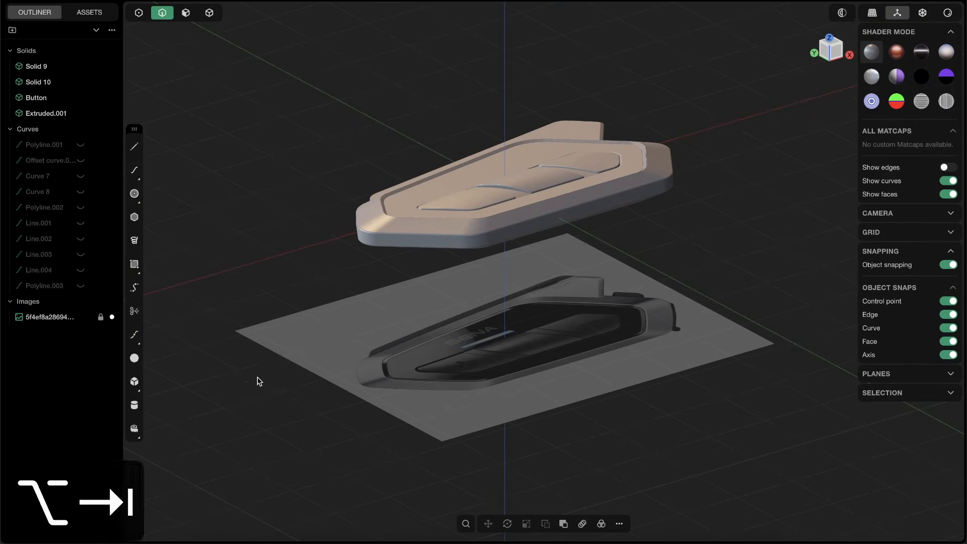
pyautogui.scroll(-10, 960, 98)
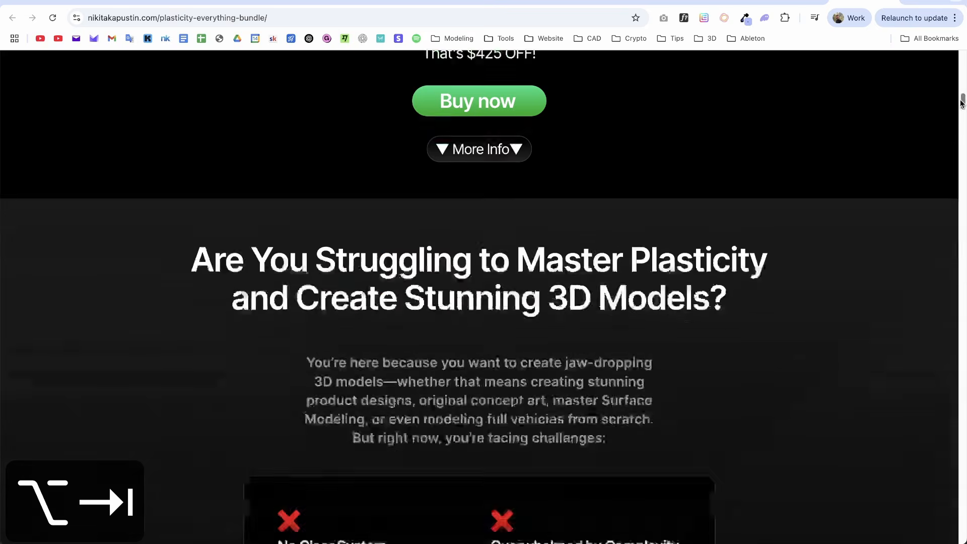
pyautogui.scroll(15, 956, 96)
pyautogui.scroll(6, 950, 76)
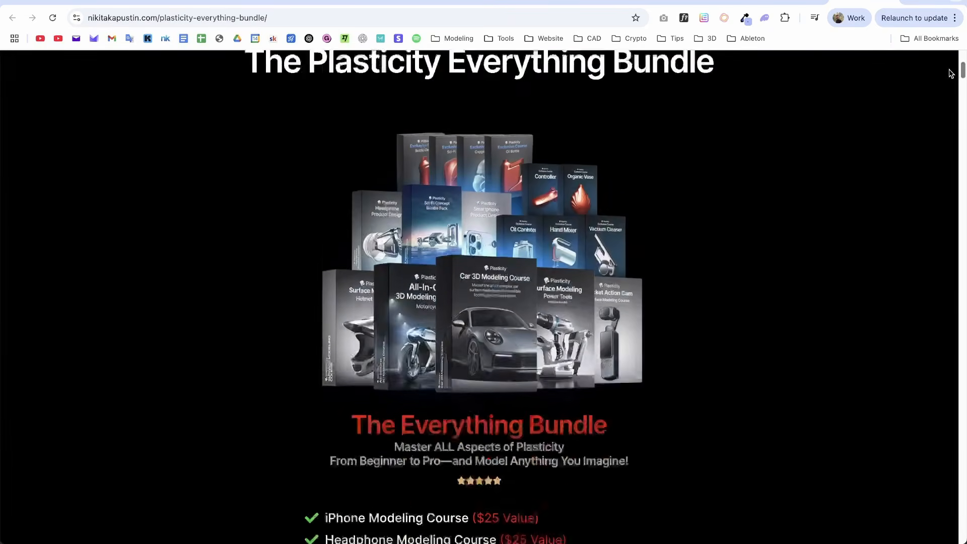
pyautogui.scroll(-1, 418, 314)
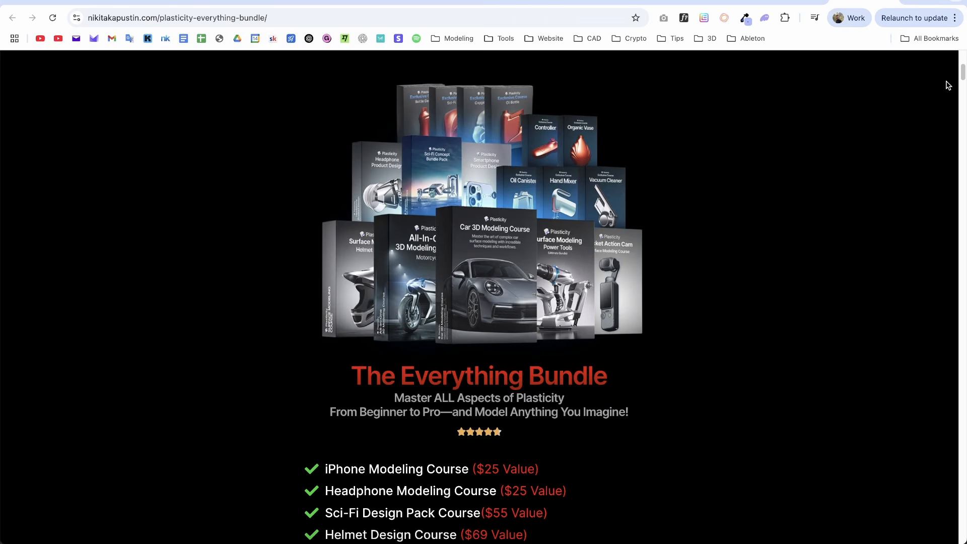
# Step: Read the bundle's course path from Step 1: Beginner Courses to Step 4: Bonus Courses
pyautogui.scroll(-20, 948, 85)
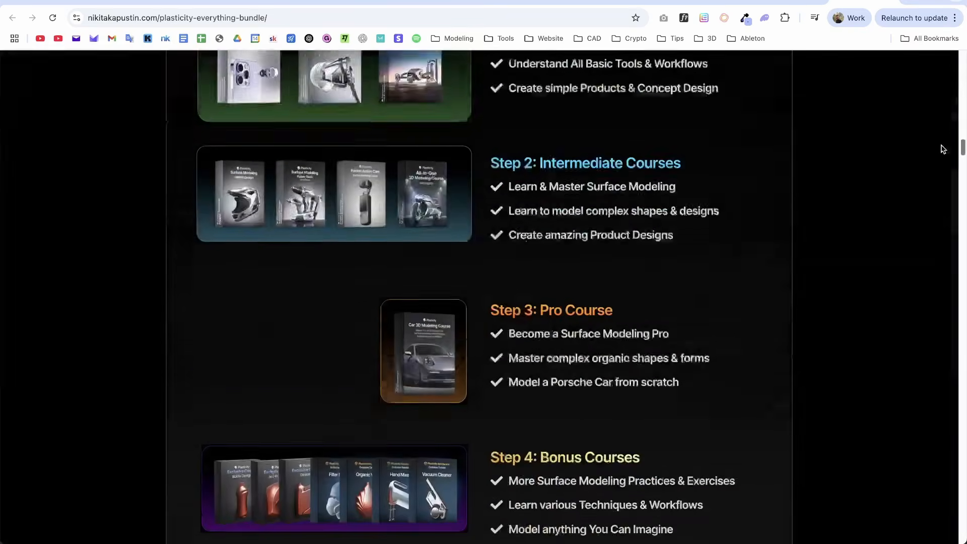
pyautogui.scroll(3, 941, 138)
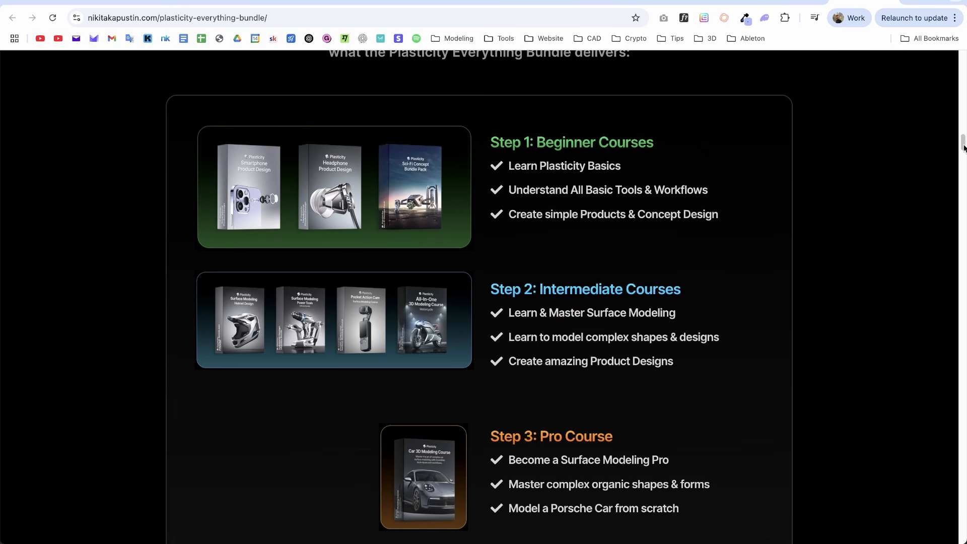
pyautogui.scroll(-2, 957, 146)
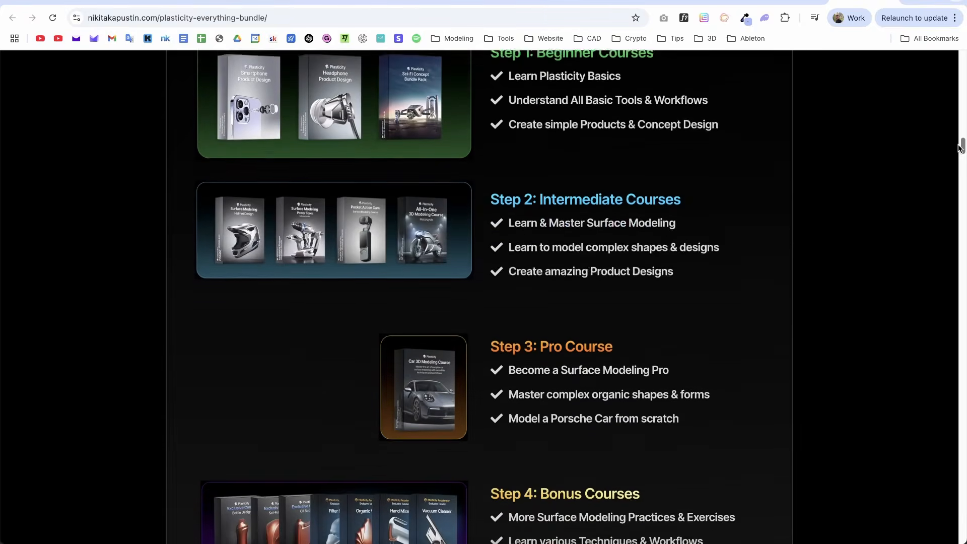
pyautogui.scroll(1, 954, 155)
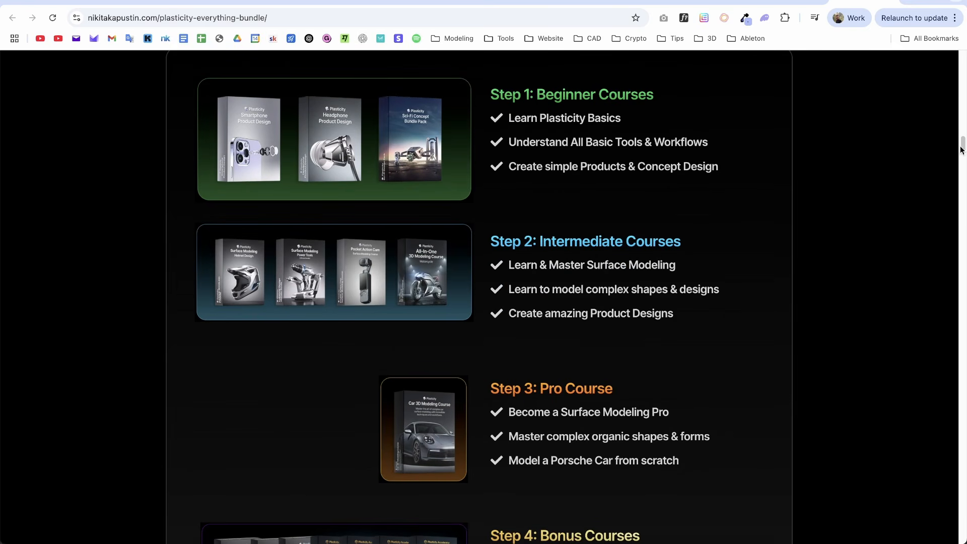
pyautogui.scroll(-2, 960, 147)
pyautogui.scroll(3, 961, 146)
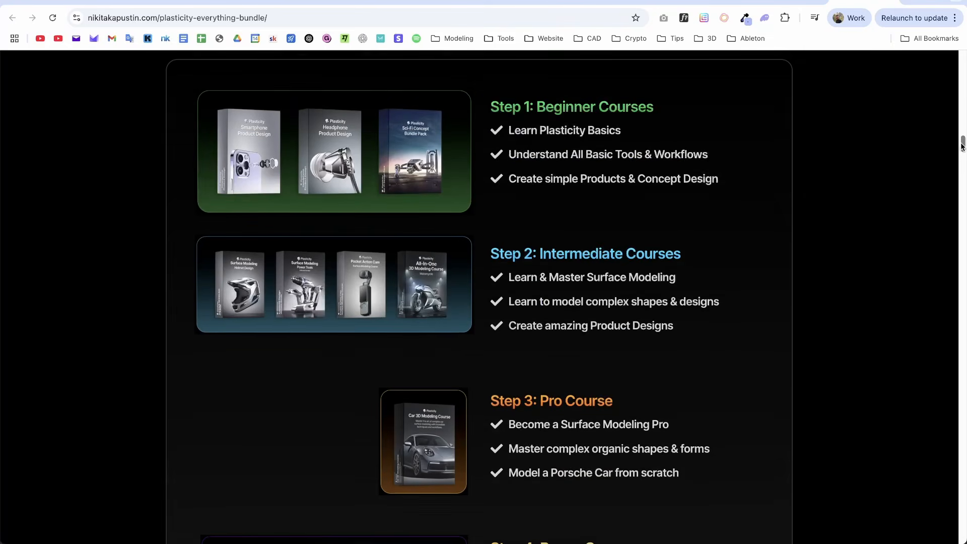
pyautogui.moveTo(962, 146)
pyautogui.mouseDown()
pyautogui.moveTo(961, 154)
pyautogui.moveTo(951, 143)
pyautogui.mouseUp()
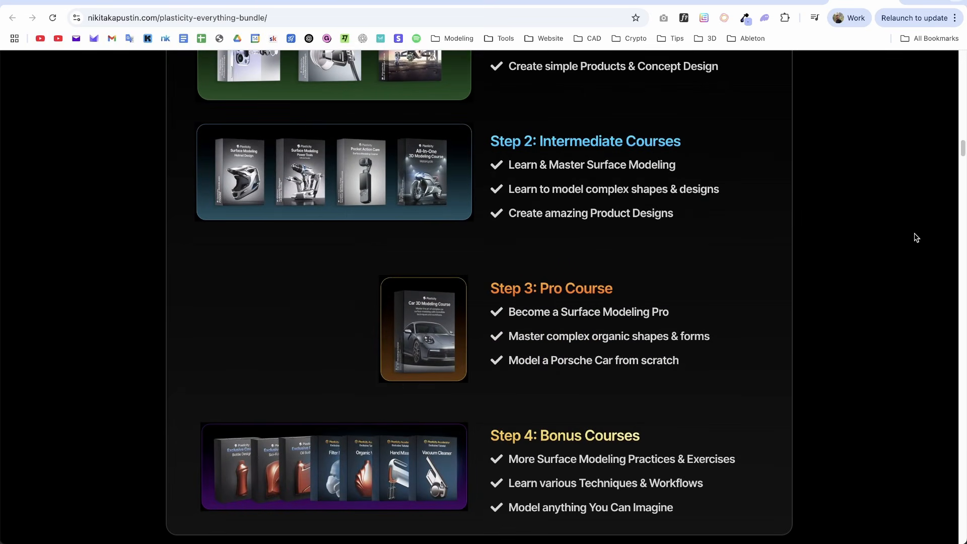
# Step: Read the Bonus Courses section and the bundle's closing price offer further down the page
pyautogui.moveTo(961, 151); pyautogui.dragTo(947, 374)
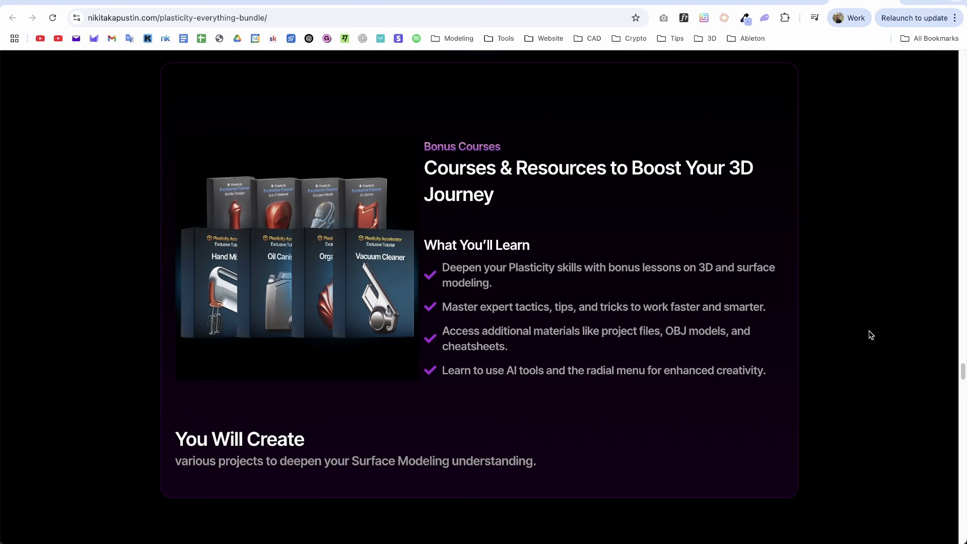
pyautogui.moveTo(956, 378); pyautogui.dragTo(886, 521)
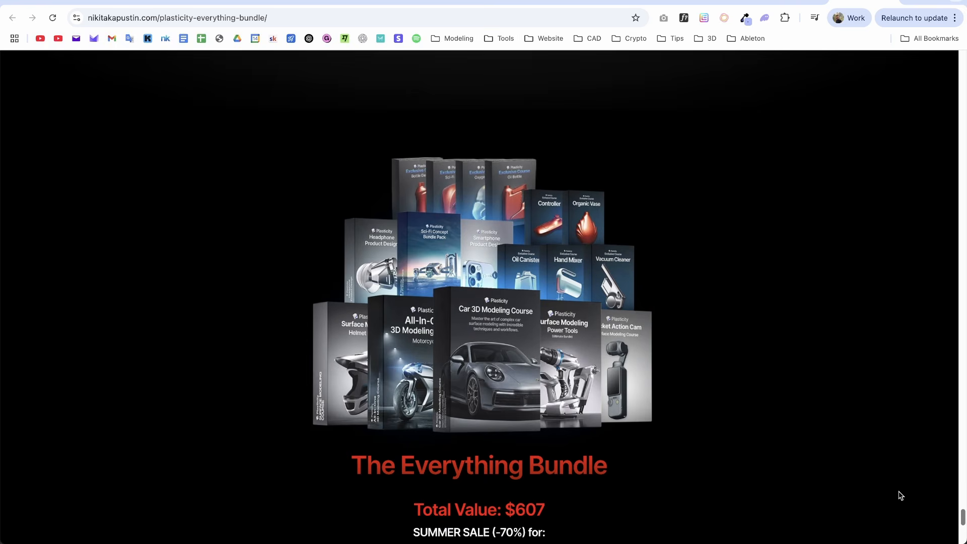
pyautogui.scroll(-2, 959, 517)
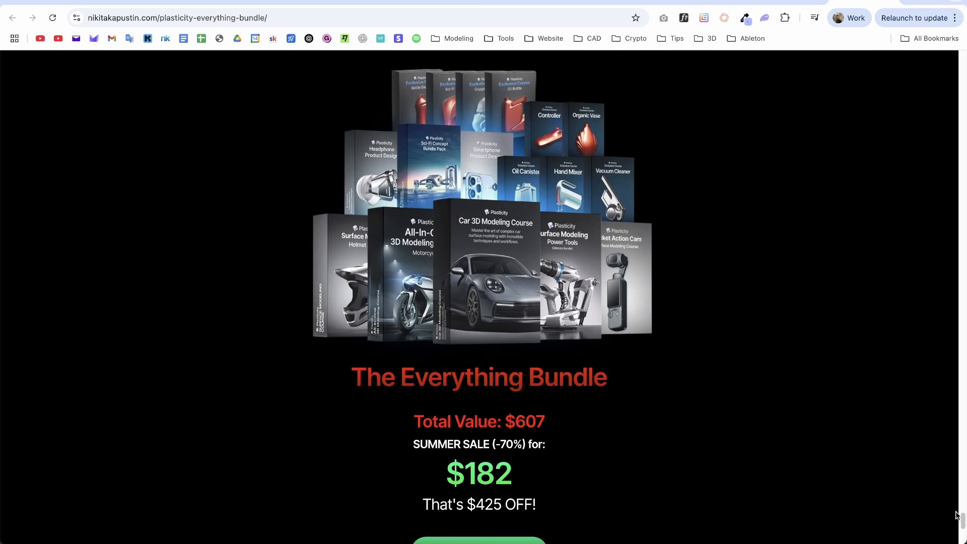
# Step: Browse the student work and ratings on the site's Reviews page, and switch back to Plasticity
pyautogui.moveTo(962, 518); pyautogui.dragTo(898, 23)
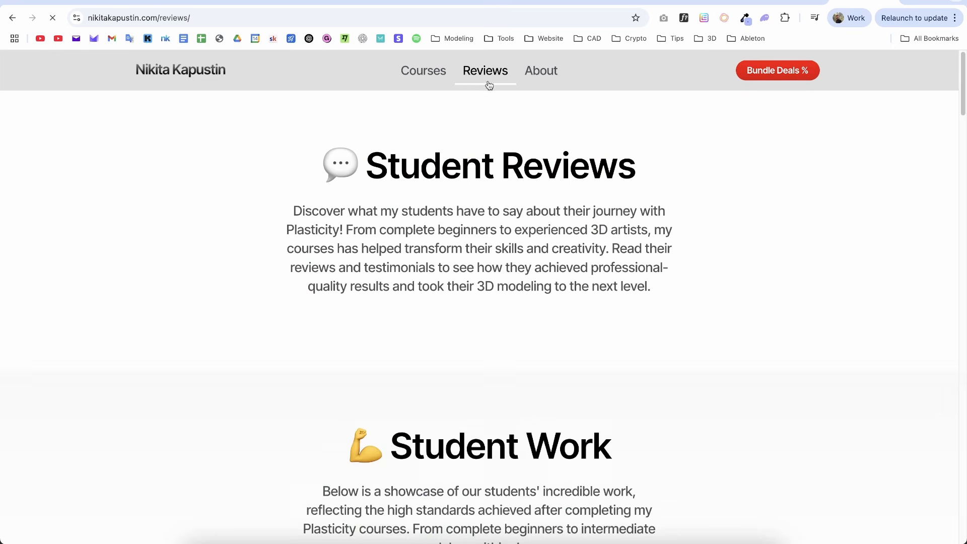
pyautogui.scroll(-10, 881, 131)
pyautogui.scroll(-10, 945, 142)
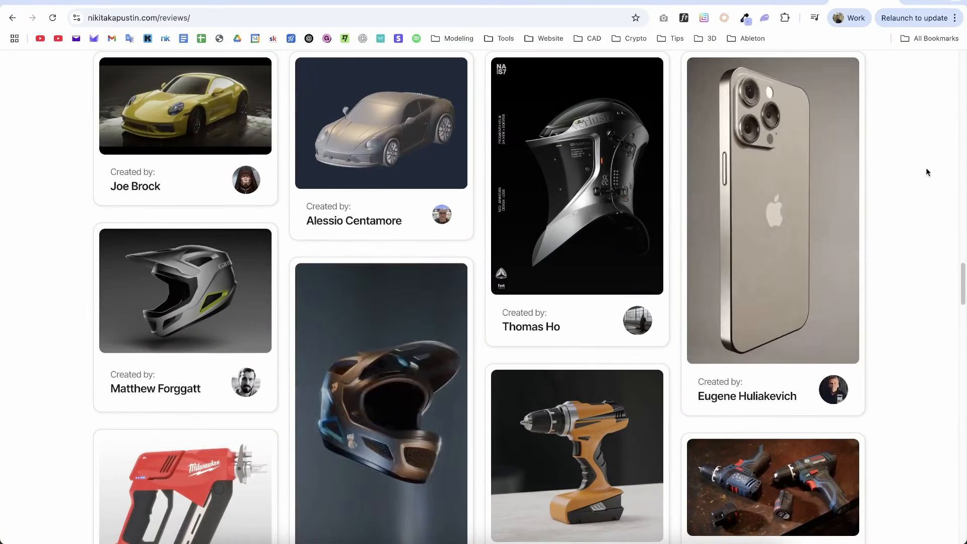
pyautogui.scroll(-8, 949, 316)
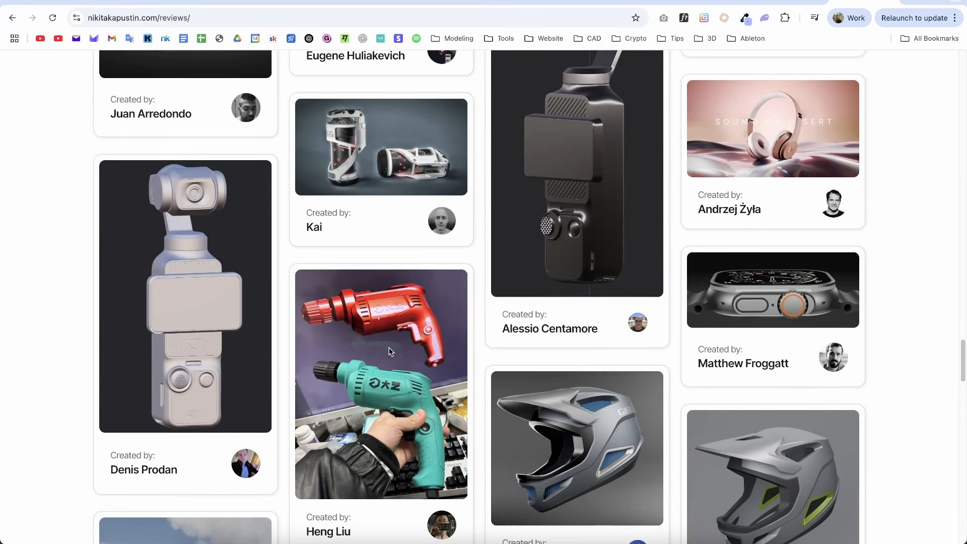
pyautogui.scroll(-1, 962, 348)
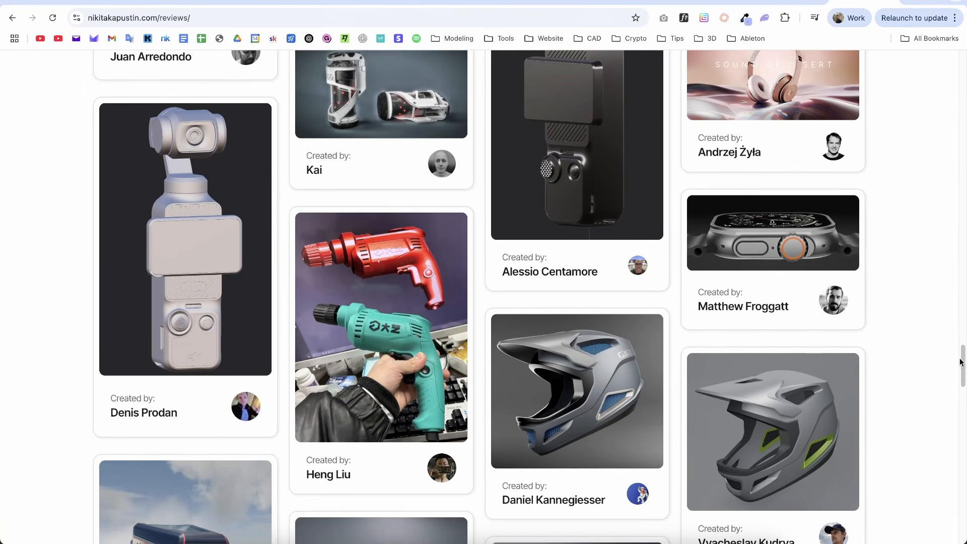
pyautogui.moveTo(961, 362); pyautogui.dragTo(819, 45)
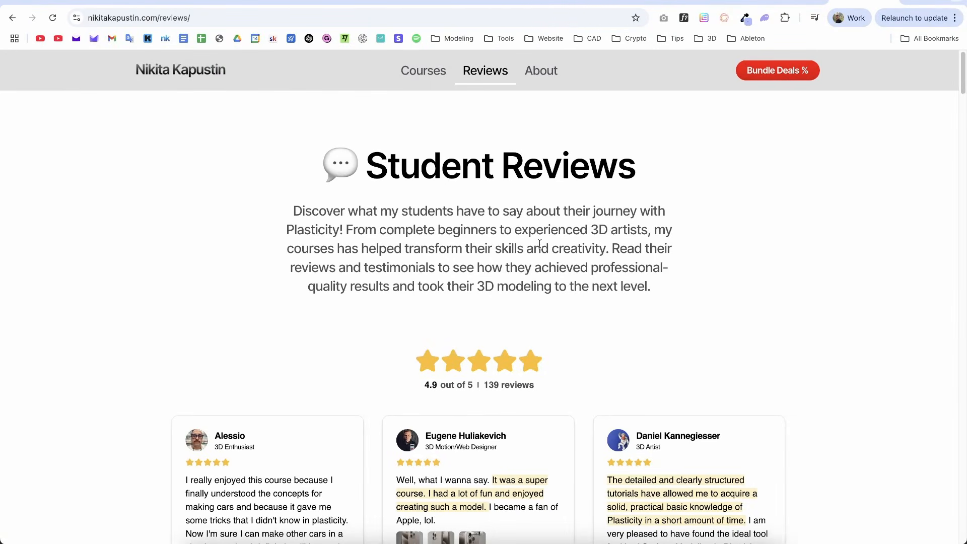
pyautogui.hotkey('alt', 'Tab')
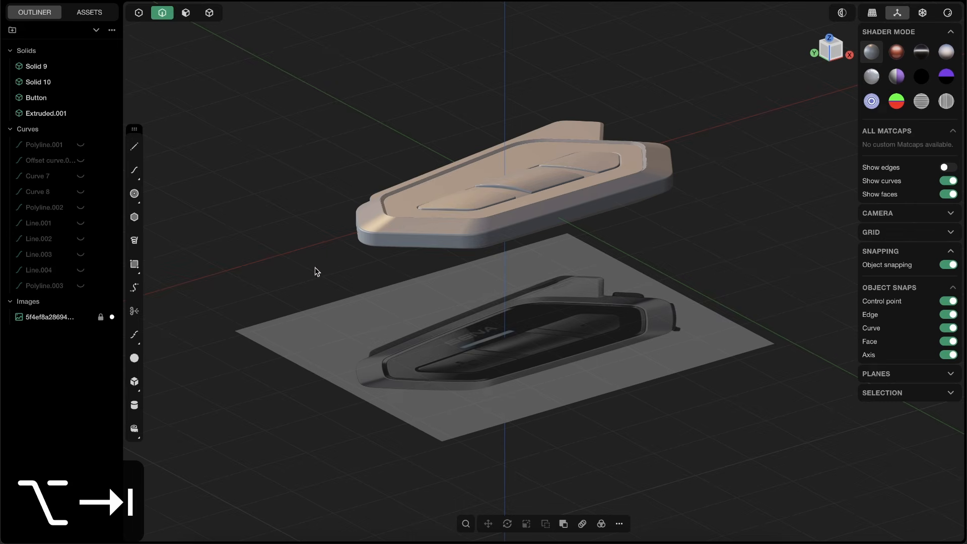